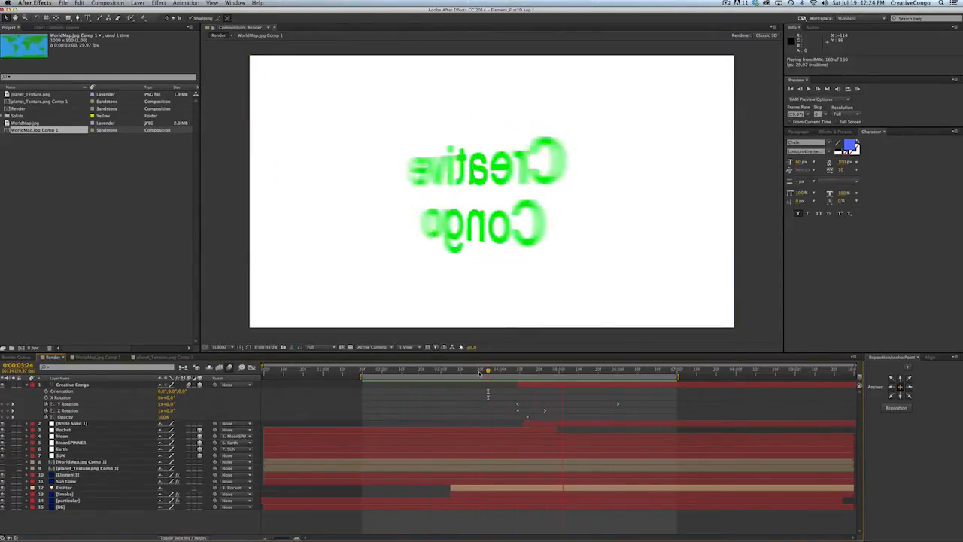
mouse_move(480, 373)
left_mouse_down()
mouse_move(443, 372)
mouse_move(517, 370)
mouse_move(435, 369)
mouse_move(597, 369)
mouse_move(392, 369)
mouse_move(549, 368)
mouse_move(437, 367)
mouse_move(519, 368)
mouse_move(484, 365)
left_mouse_up()
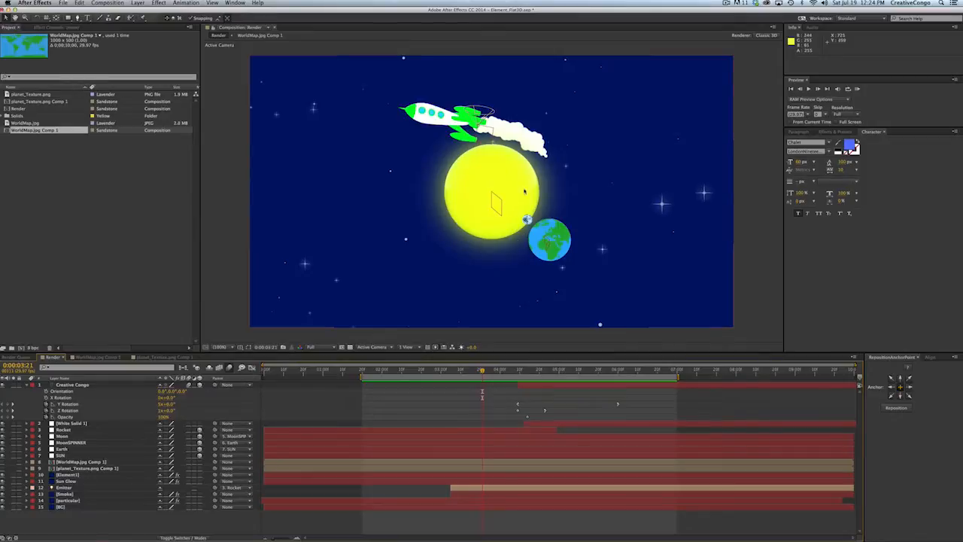
Step: Create a new composition 1280 px wide and 720 px high
left_click(23, 347)
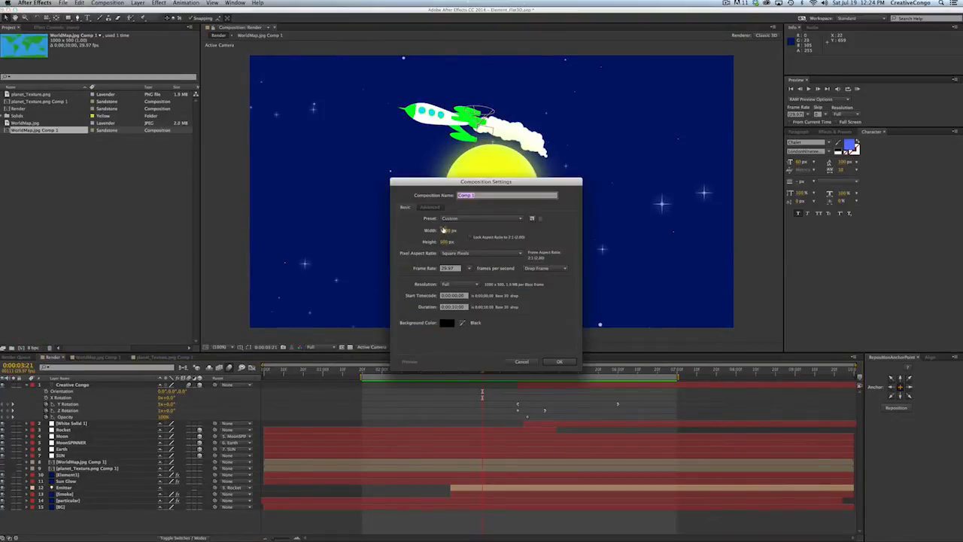
left_click(444, 230)
type("1280")
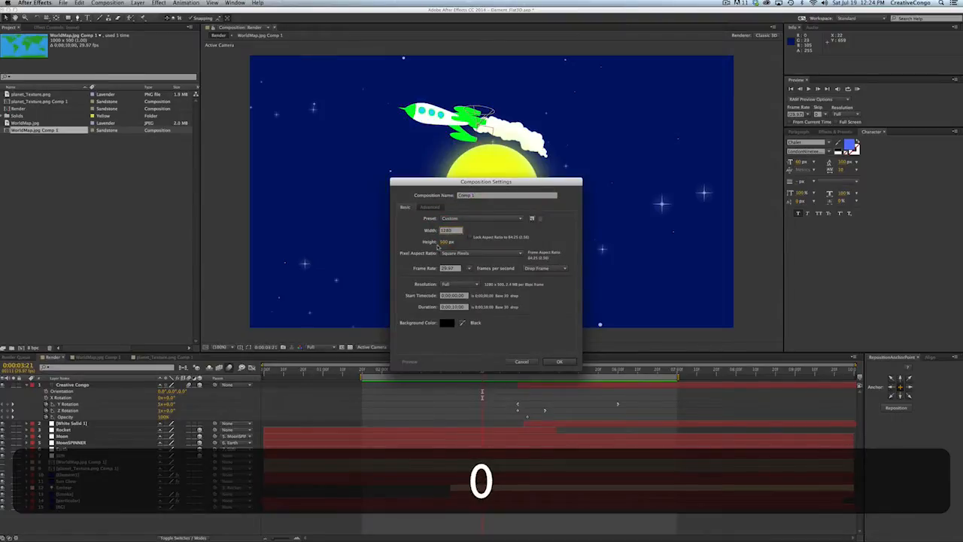
left_click(444, 242)
type("720")
key("Return")
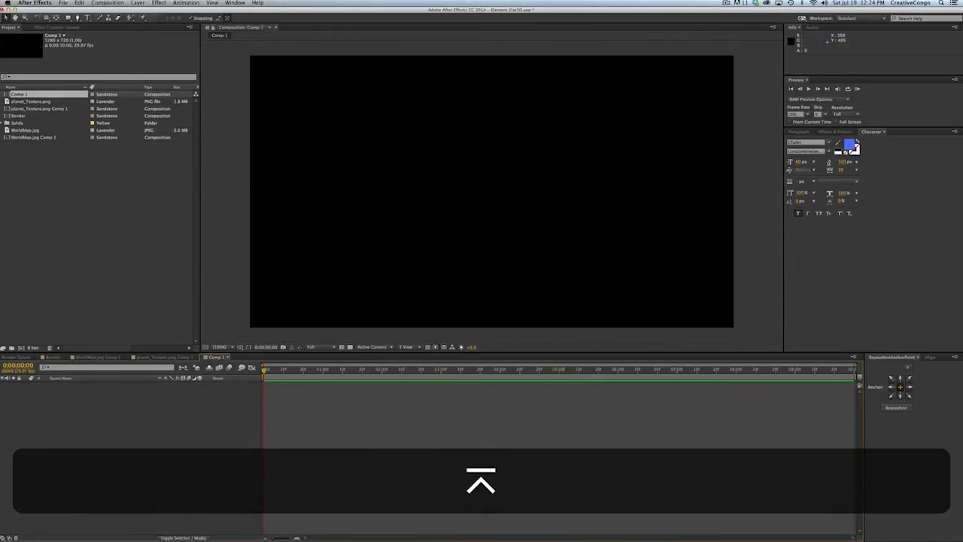
Step: Add a full-frame 1280 x 720 px solid in deep blue to the new composition as its background
key("super+y")
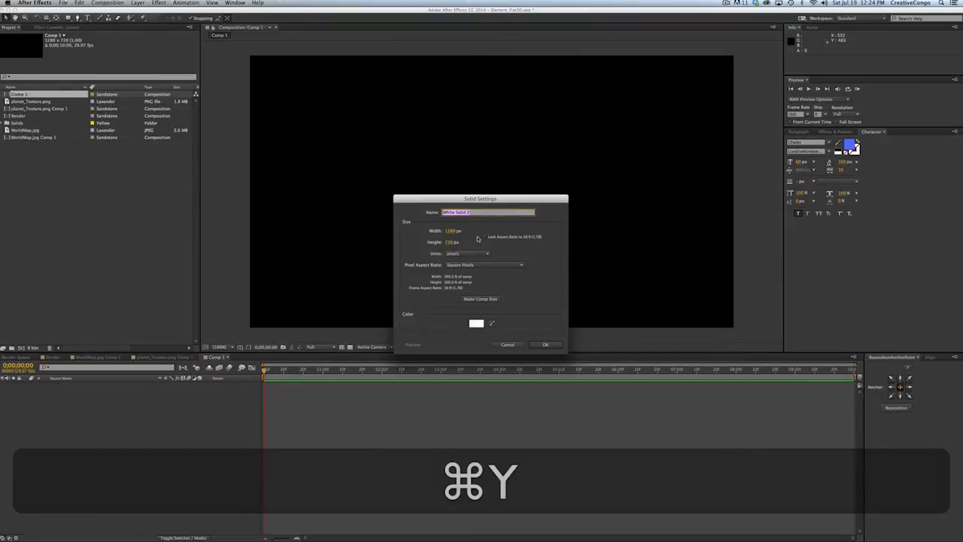
left_click(477, 324)
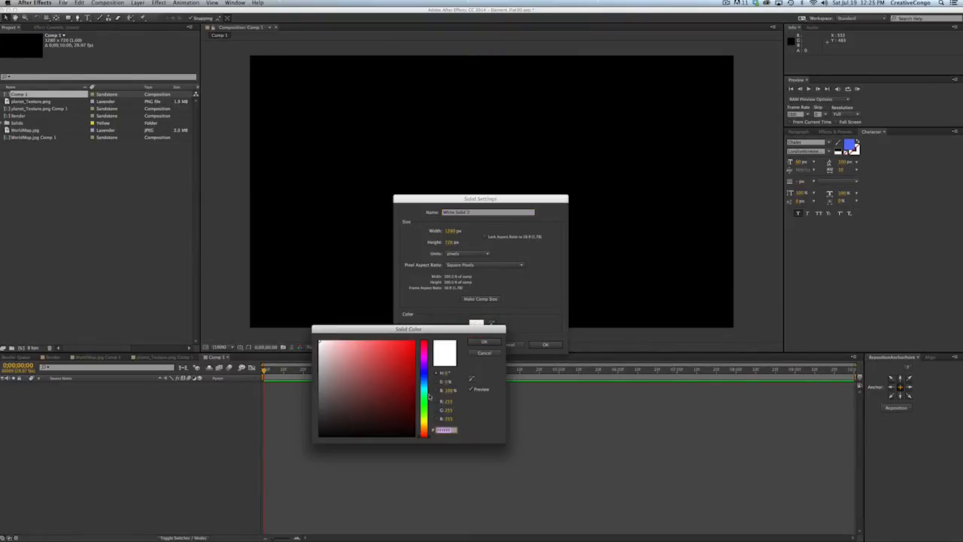
left_click_drag(429, 397, 410, 400)
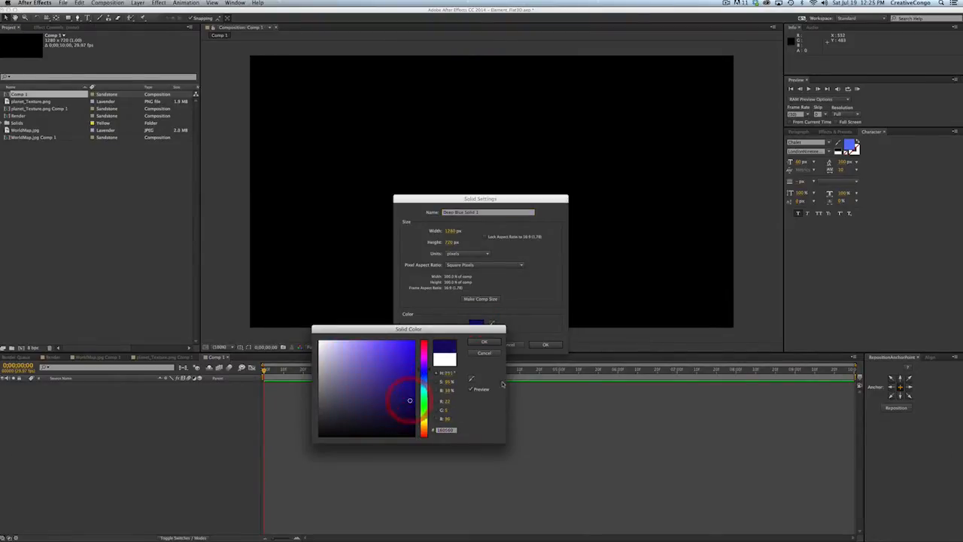
left_click(484, 341)
left_click(545, 344)
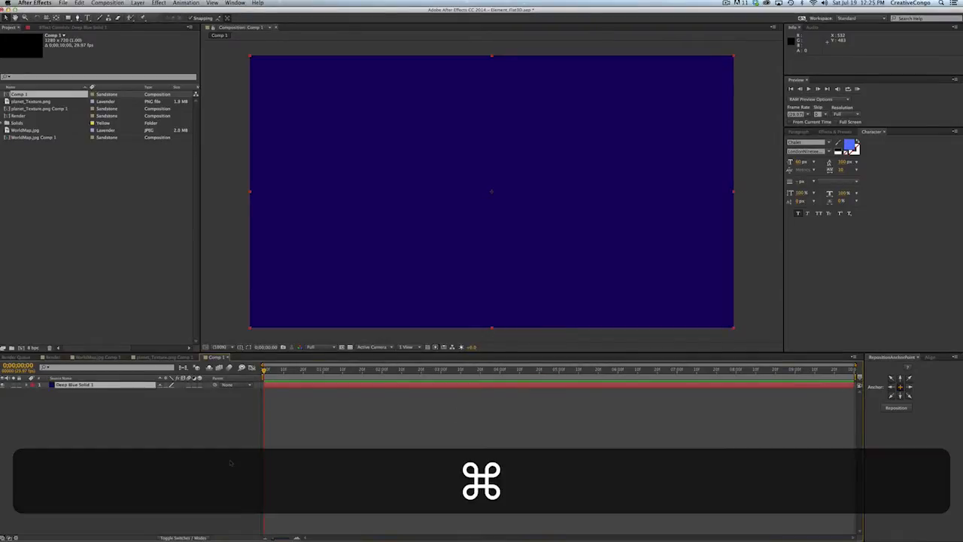
Step: Add a second full-frame solid named element above the deep blue background
key("super+y")
type("Element")
key("Return")
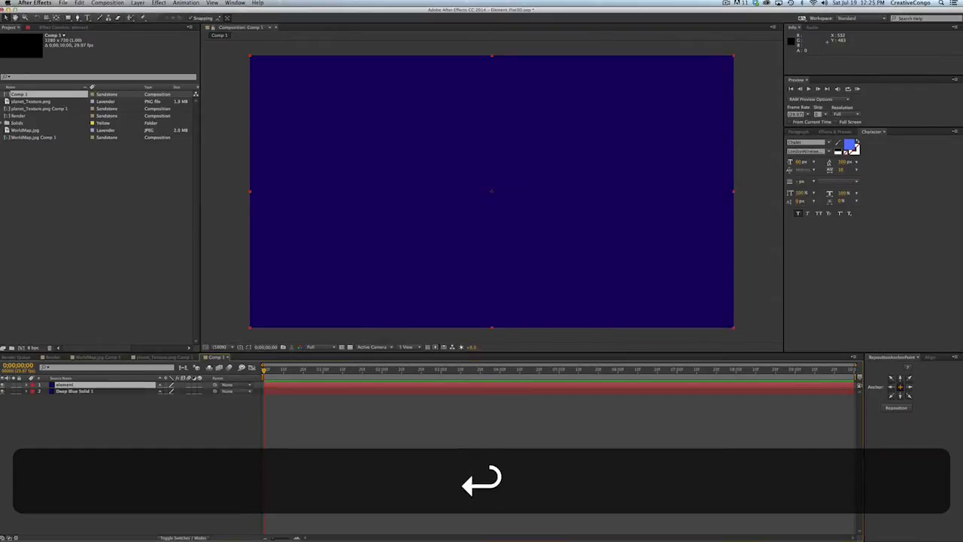
Step: Find the Video Copilot Element effect and apply it to the element solid
left_click(832, 133)
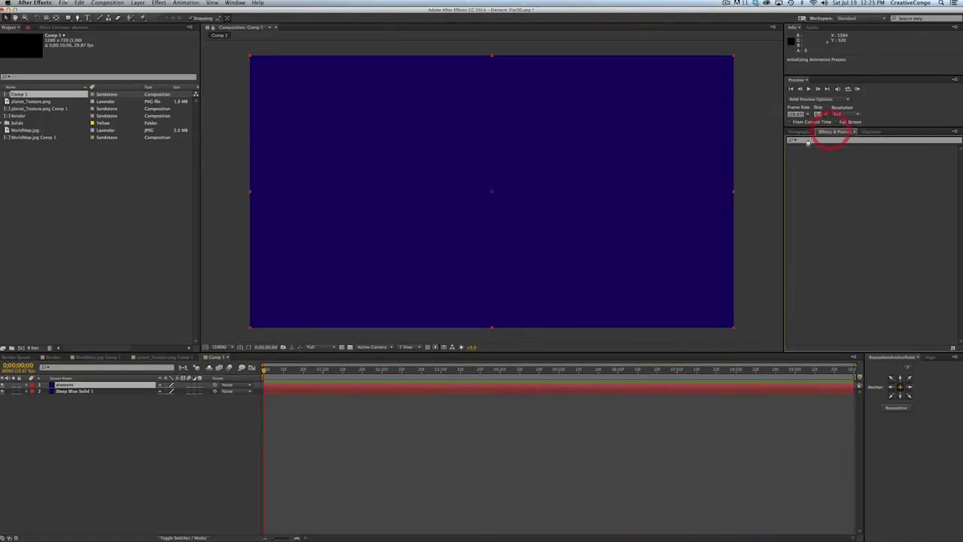
left_click(809, 142)
left_click(810, 140)
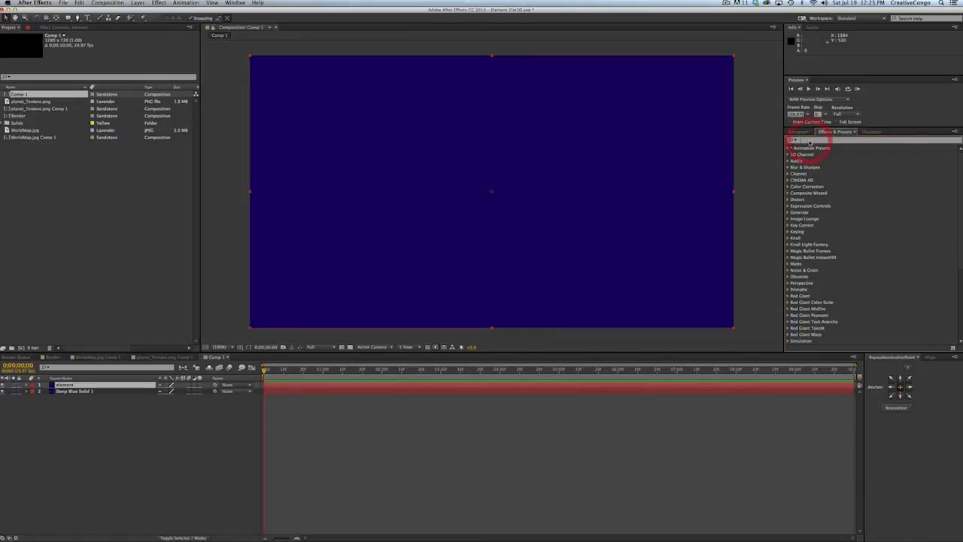
type("element")
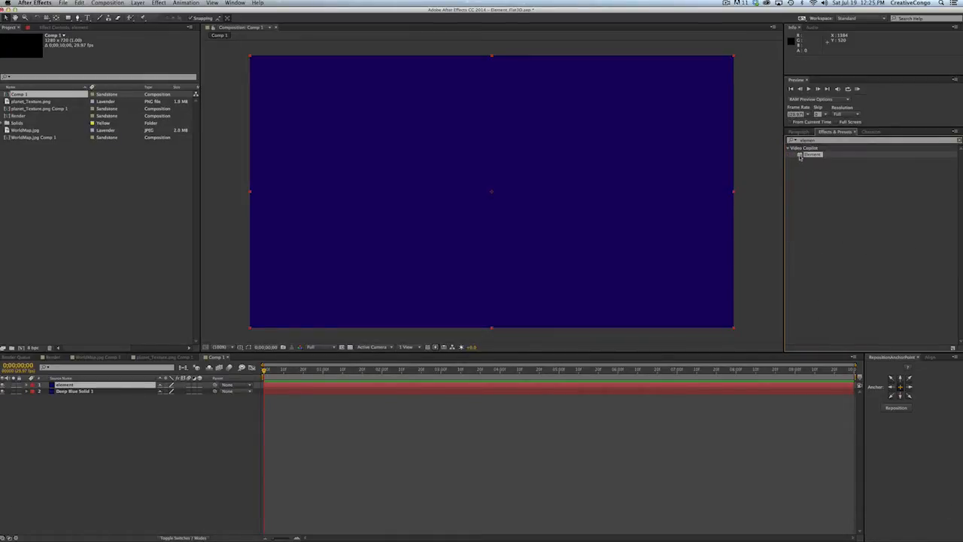
double_click(810, 155)
left_click(92, 424)
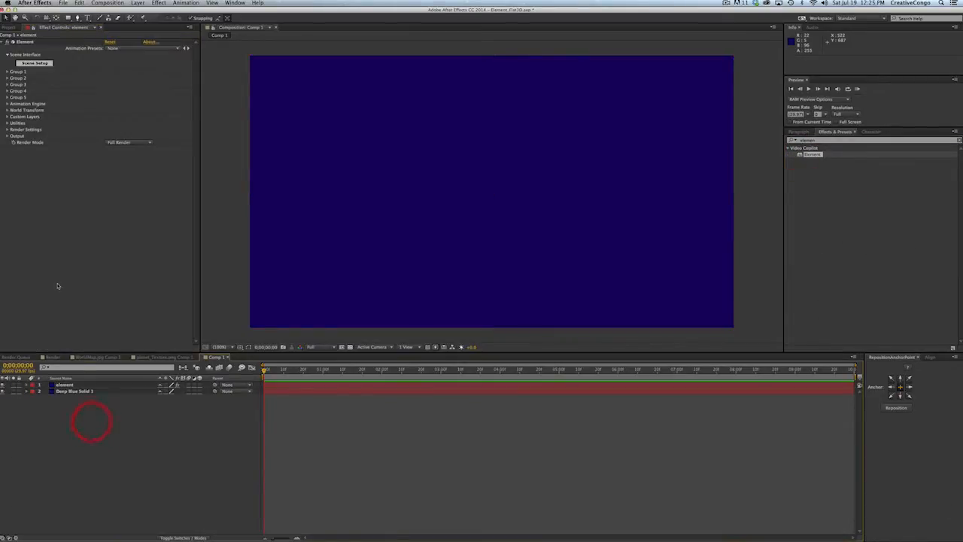
Step: Place WorldMap.jpg and planet_Texture.png from the project into Comp 1 as layers above the element solid
left_click(9, 28)
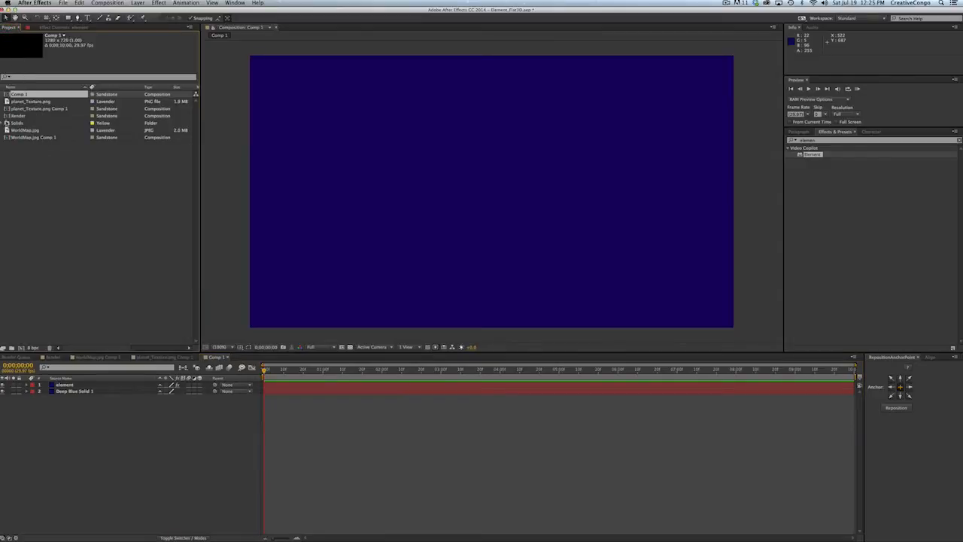
left_click_drag(7, 130, 21, 262)
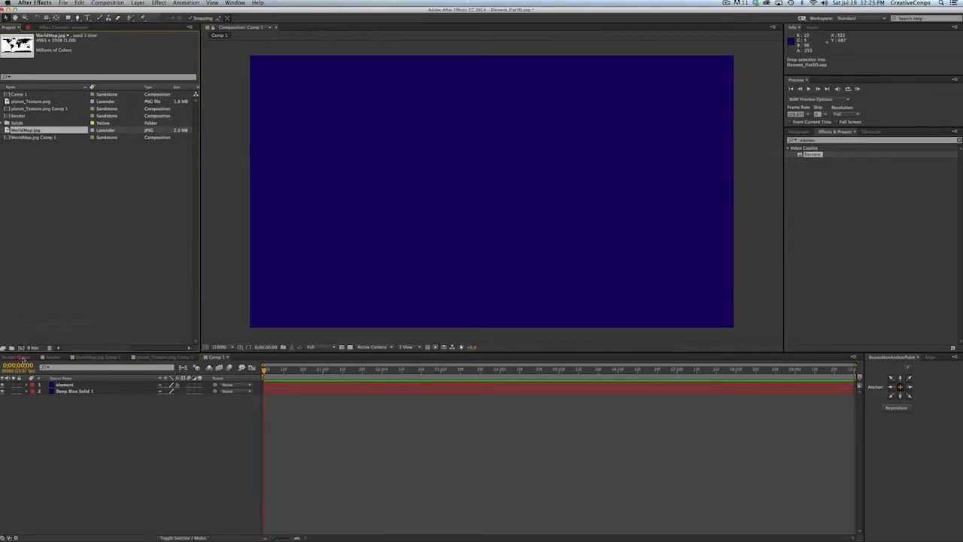
left_click_drag(23, 359, 46, 383)
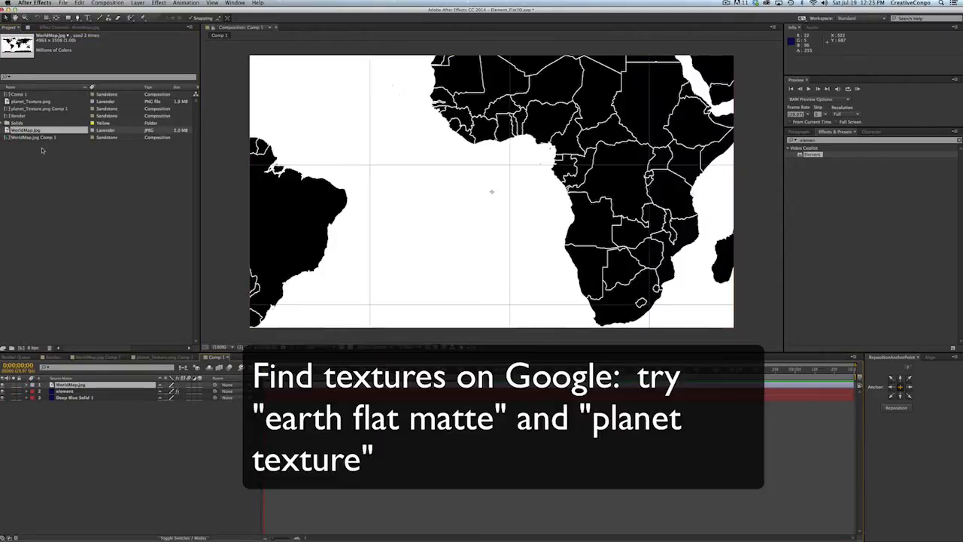
left_click_drag(9, 101, 107, 385)
Step: Pre-compose the WorldMap.jpg and planet_Texture.png layers separately, leaving all attributes in Comp 1 and keeping the suggested names
key("shift+super+c")
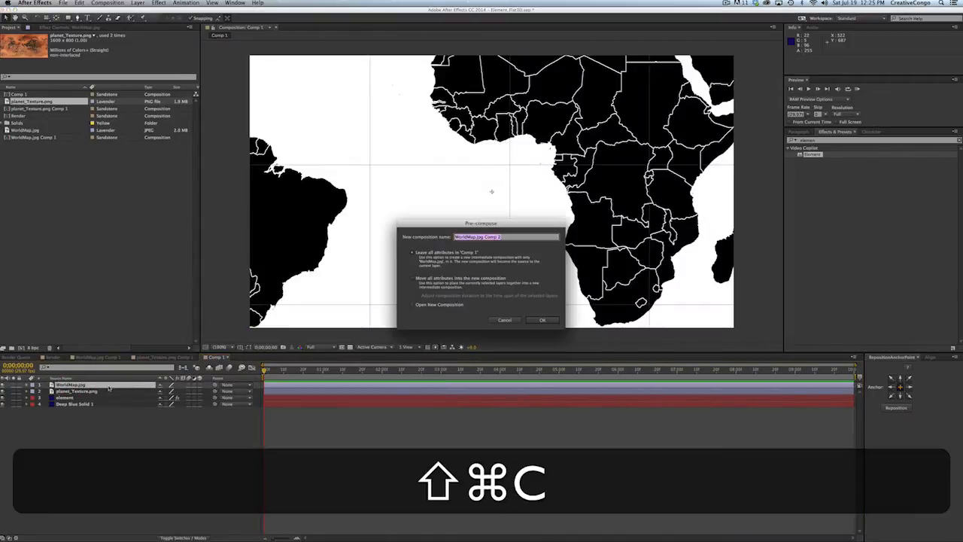
key("Return")
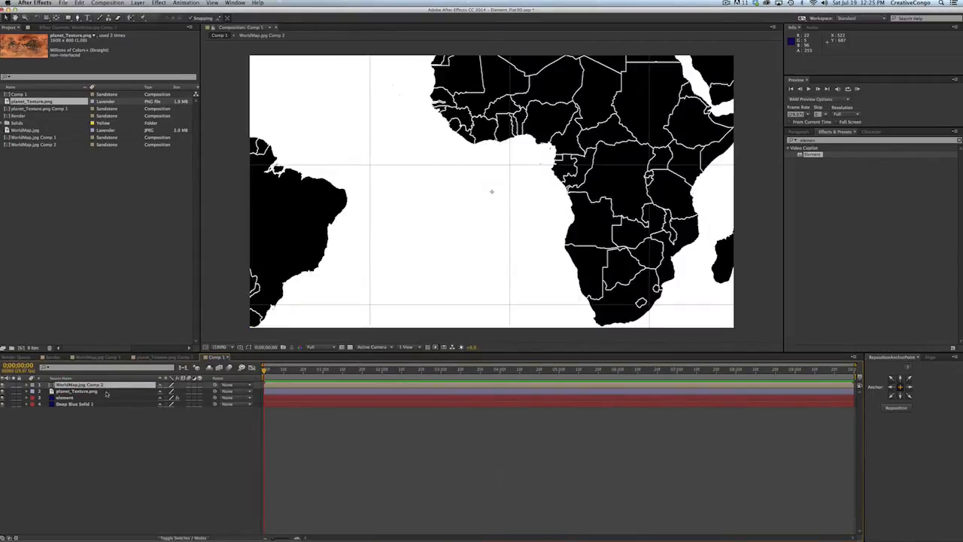
left_click(106, 392)
key("shift+super+c")
key("Return")
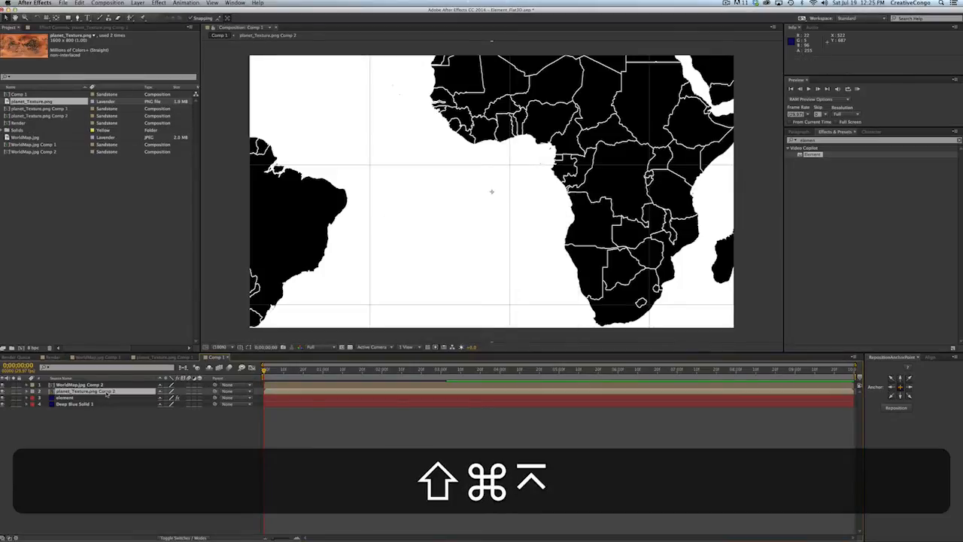
Step: Open the WorldMap.jpg pre-composition and set its size to 1000 px wide by 500 px high
left_click(75, 385)
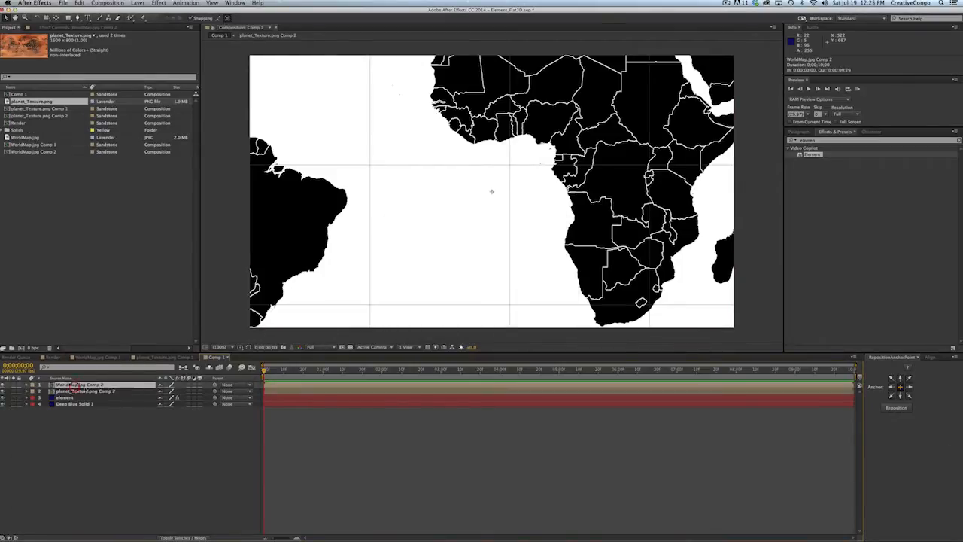
double_click(301, 384)
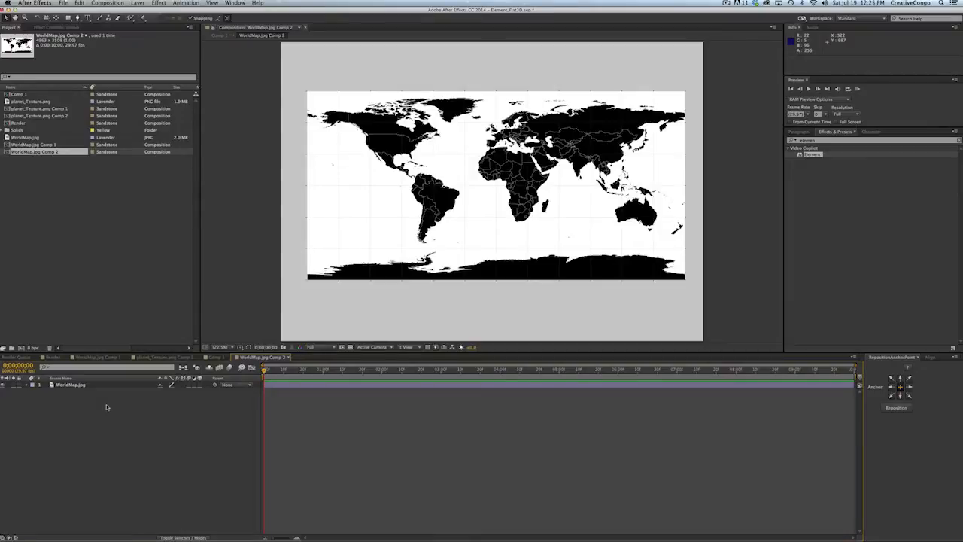
key("super+k")
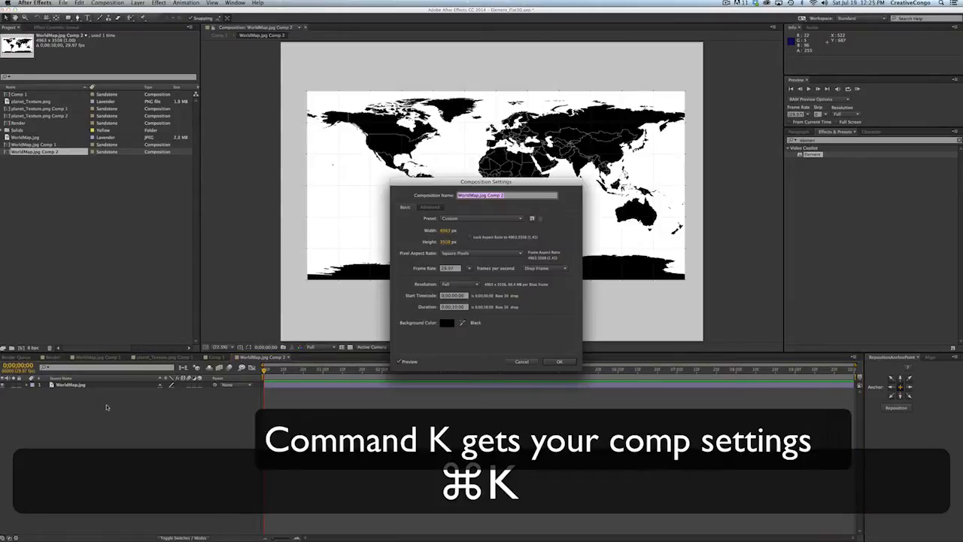
left_click(448, 230)
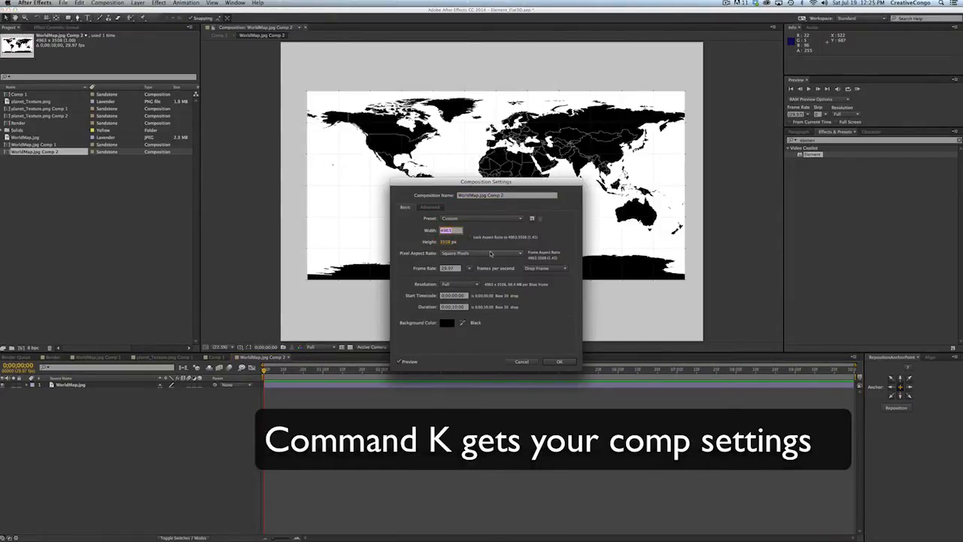
type("1080")
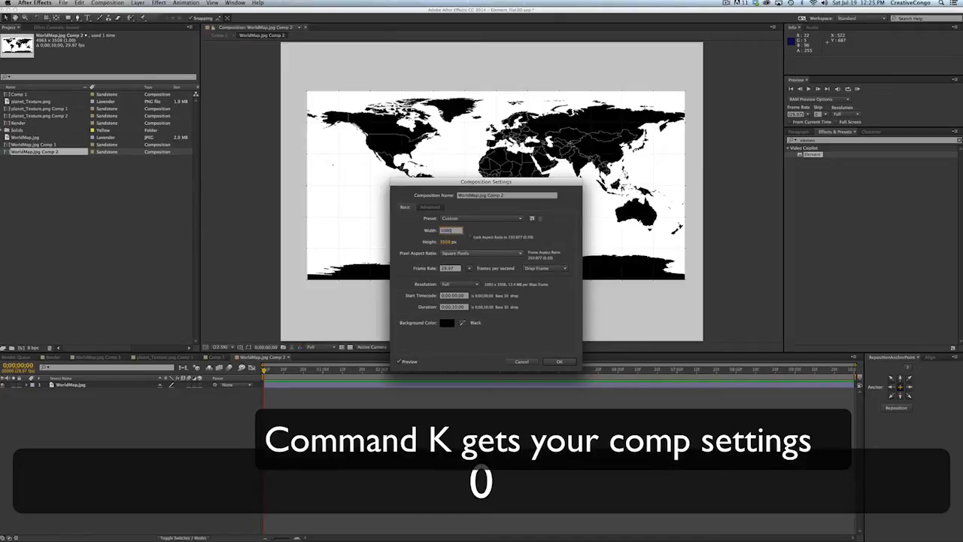
key("Tab")
type("500")
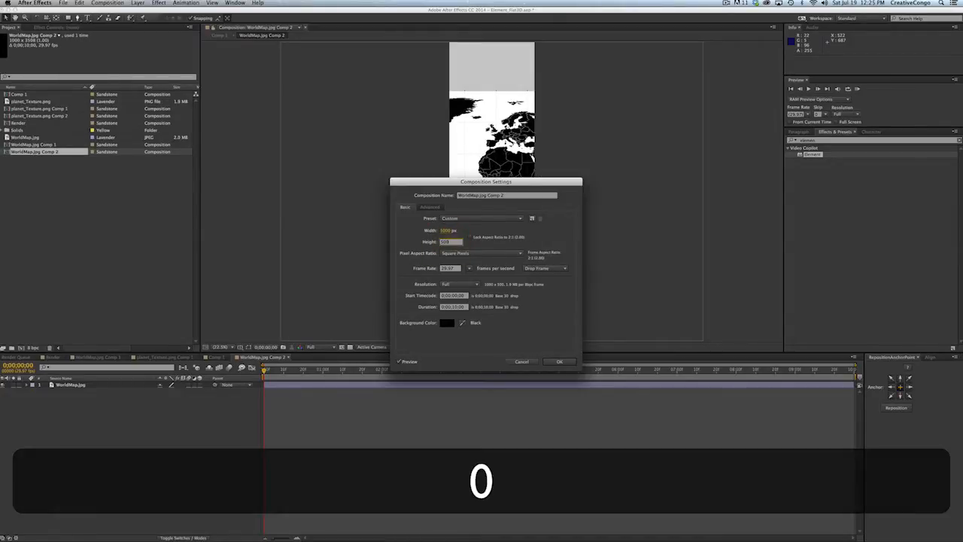
key("Return")
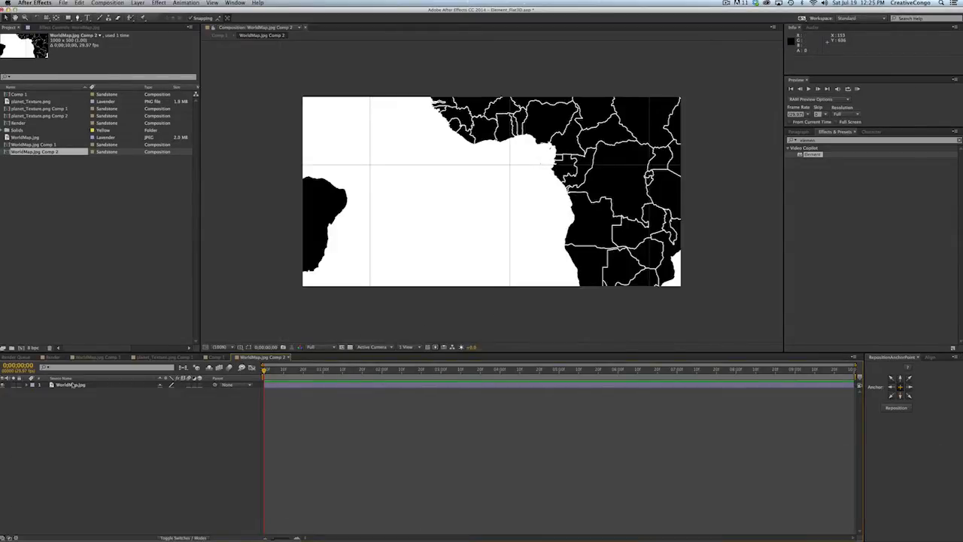
Step: Scale the WorldMap.jpg layer to 23% and nudge it to position 497, 265 so the map fills the composition
left_click(70, 385)
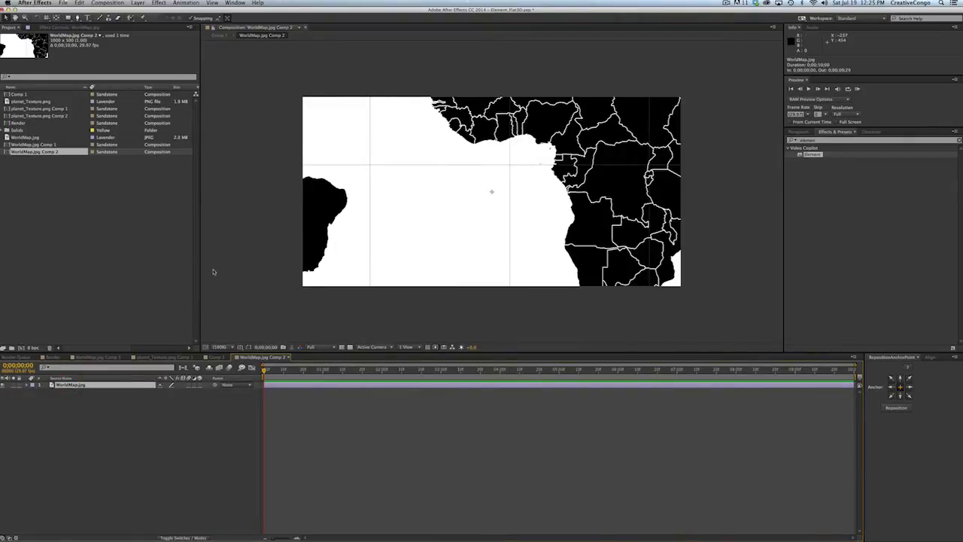
key("s")
left_click_drag(168, 392, 143, 396)
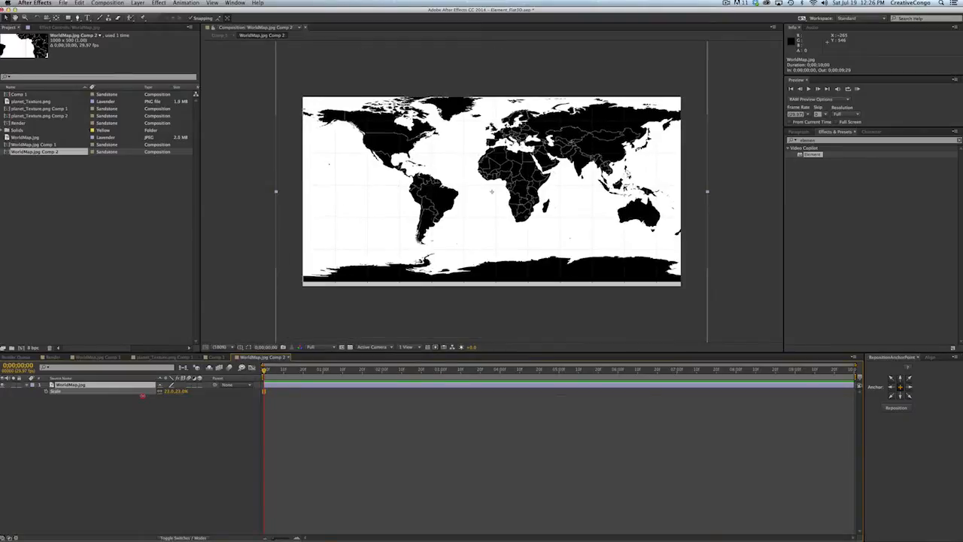
key("Left")
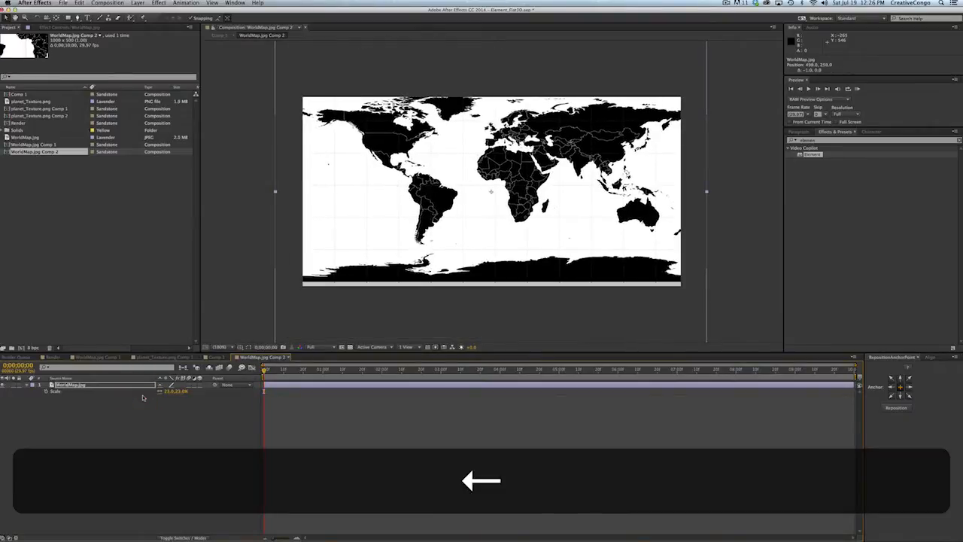
key("shift+Left")
key("shift+Down")
key("shift+Up")
key("Up")
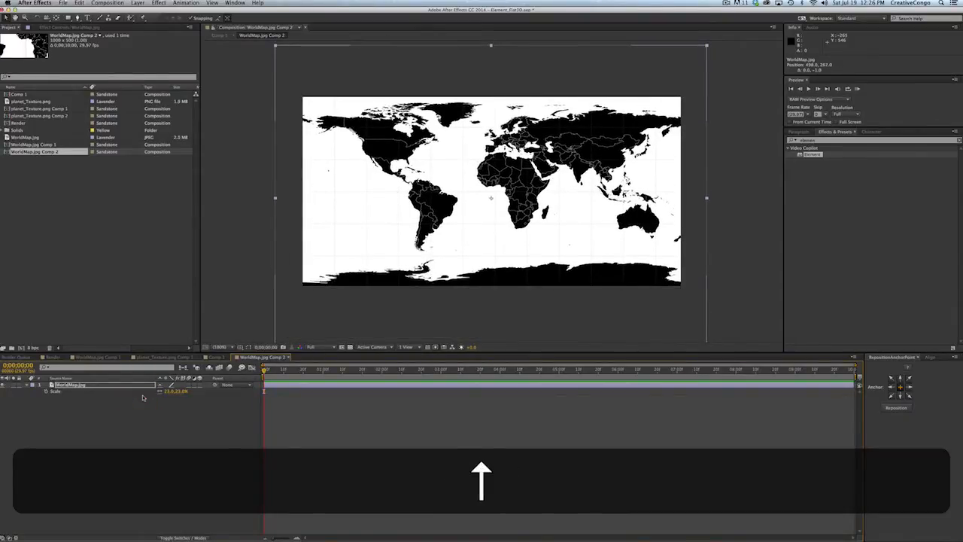
key("Up")
key("Up")
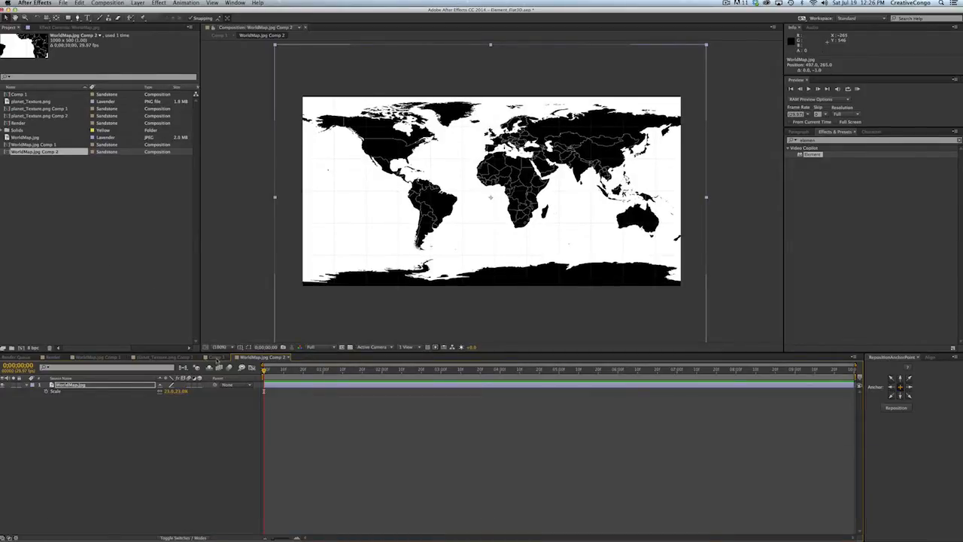
Step: Open the planet_Texture.png pre-composition from Comp 1 and check its width and height in the composition settings
left_click(217, 357)
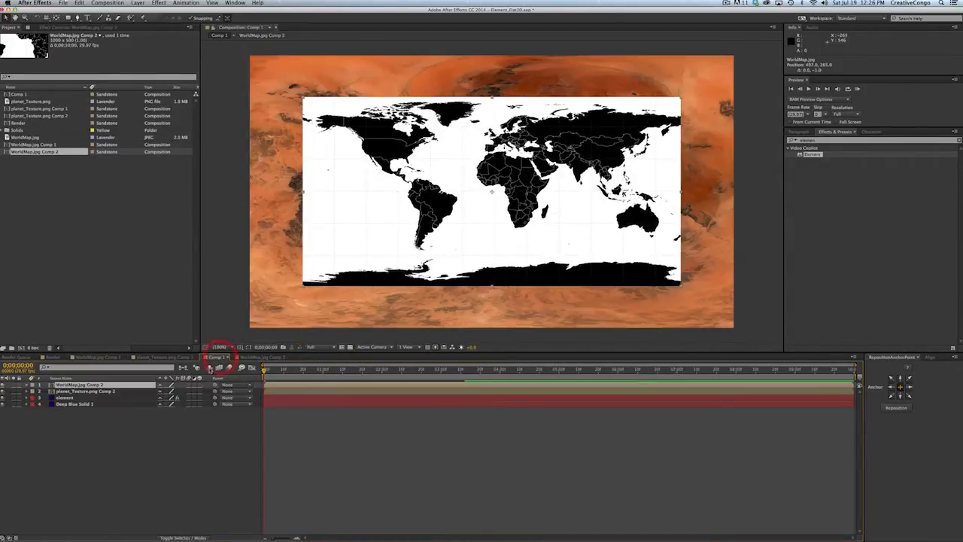
left_click(275, 391)
double_click(276, 391)
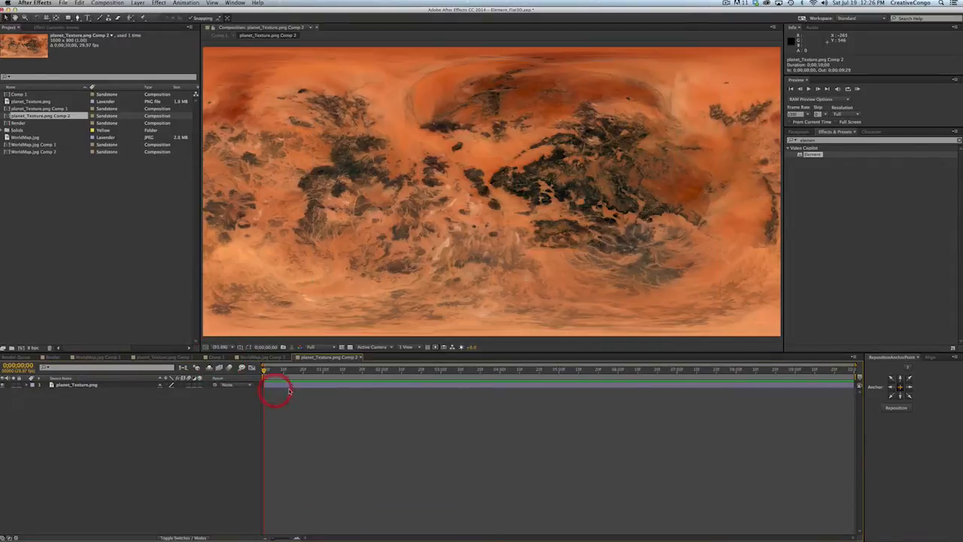
key("super+k")
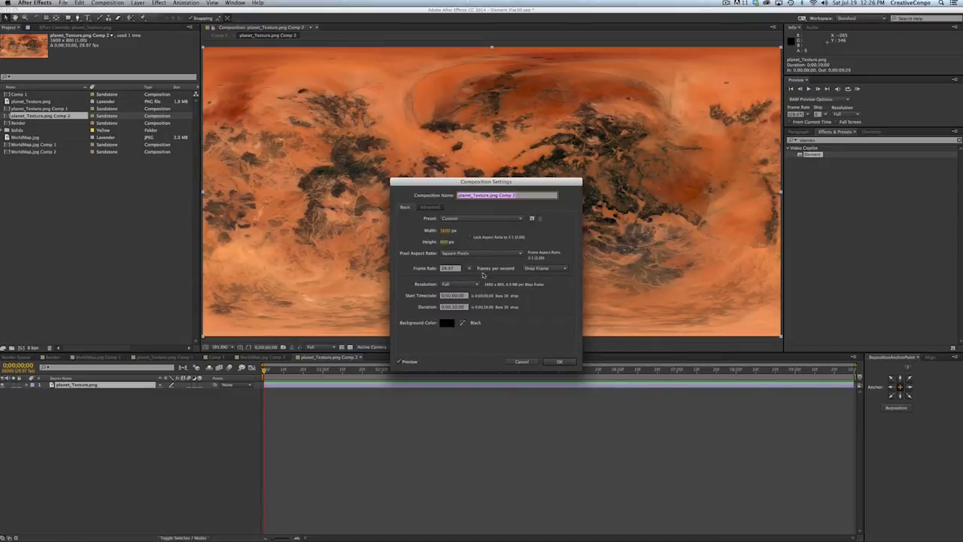
left_click(559, 362)
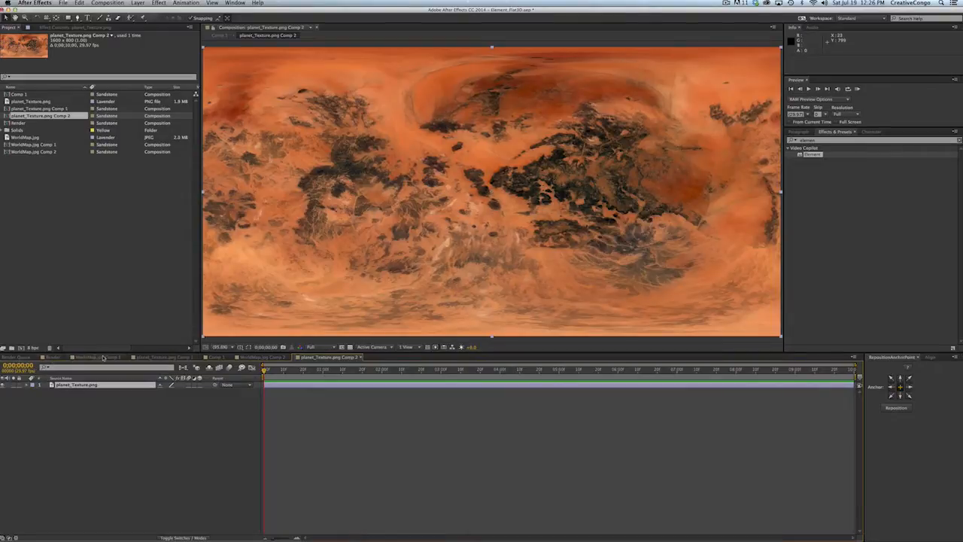
Step: Hide the WorldMap.jpg and planet_Texture.png pre-comps in Comp 1 and send both to the bottom of the layer stack
left_click(217, 357)
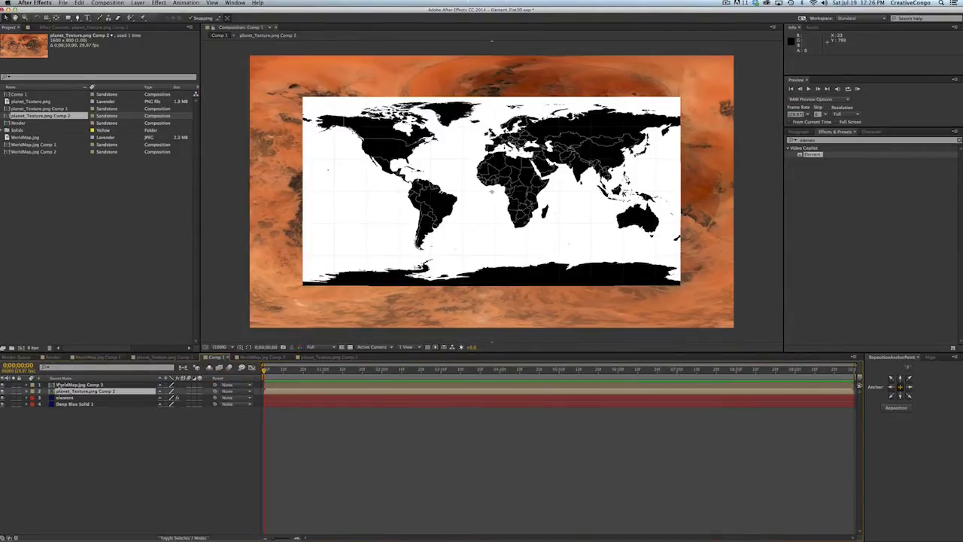
left_click(58, 386, "shift")
left_click(3, 385)
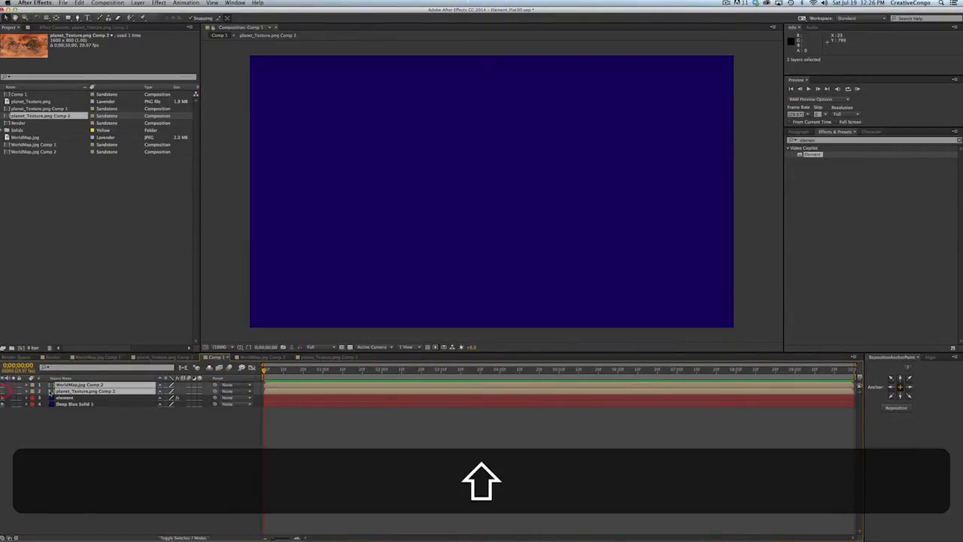
key("super+shift+bracketleft")
Step: In the element layer's custom texture maps, assign WorldMap.jpg Comp 2 to Layer 1 and planet_Texture.png Comp 2 to Layer 2
left_click(64, 385)
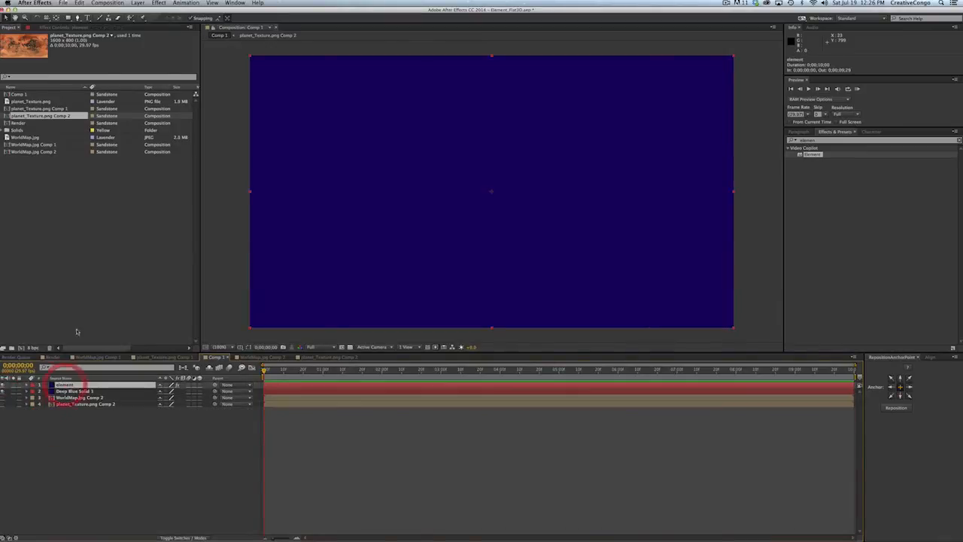
left_click(50, 28)
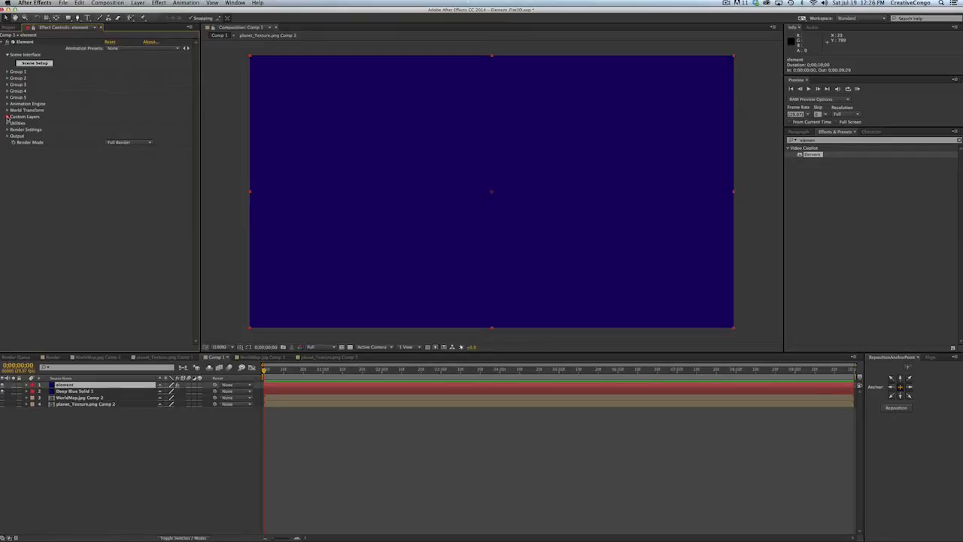
left_click(8, 117)
left_click(13, 129)
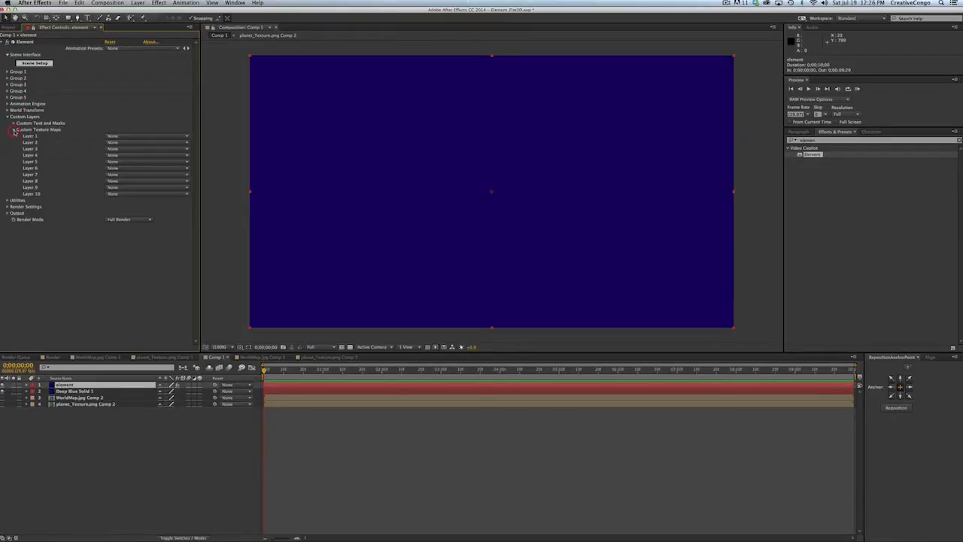
left_click(129, 142)
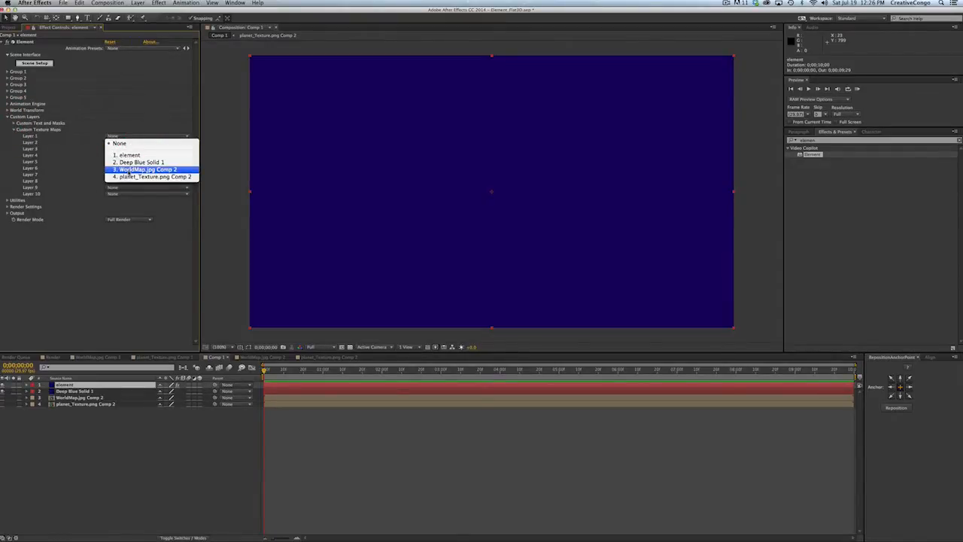
left_click(130, 172)
left_click(118, 143)
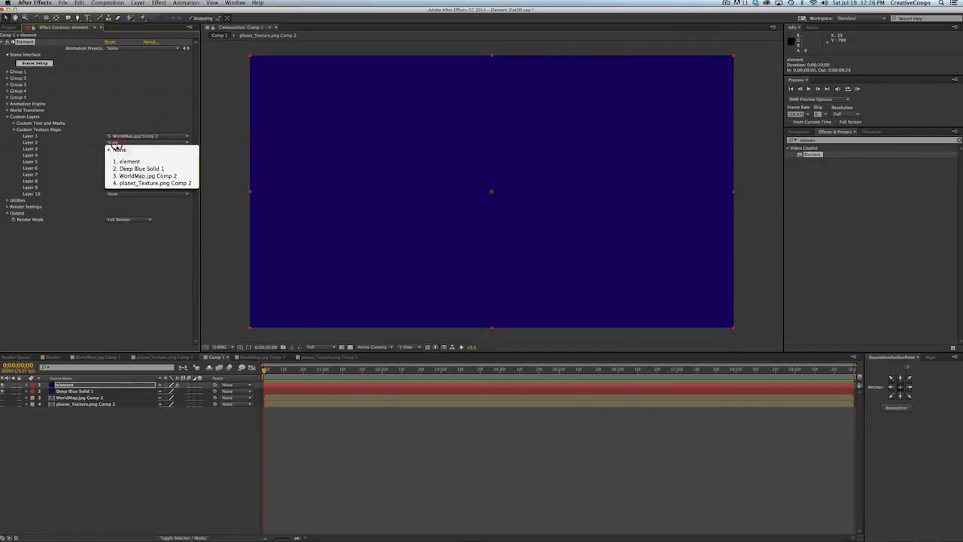
left_click(120, 183)
Step: Open Element's Scene Setup and add three sphere_HD models from the Primitives collection
left_click(37, 64)
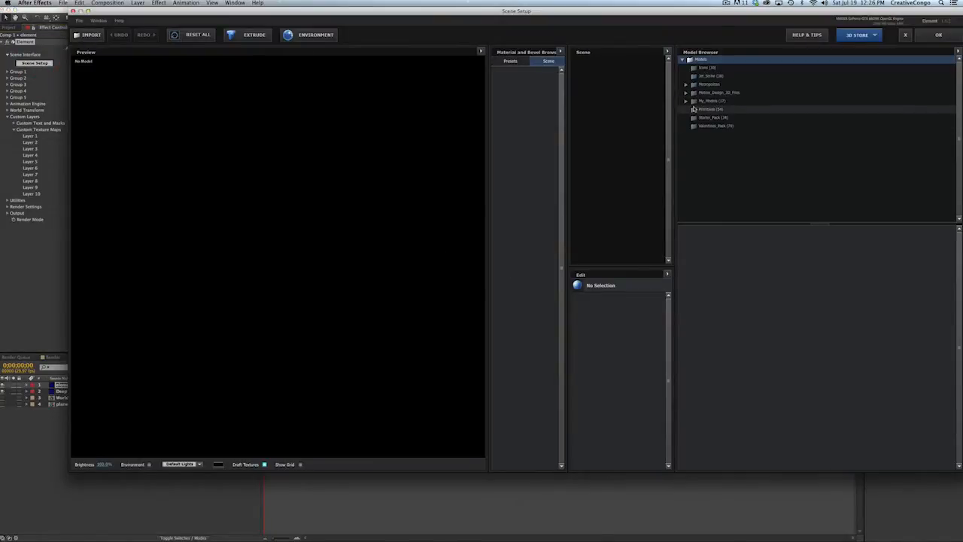
left_click(712, 110)
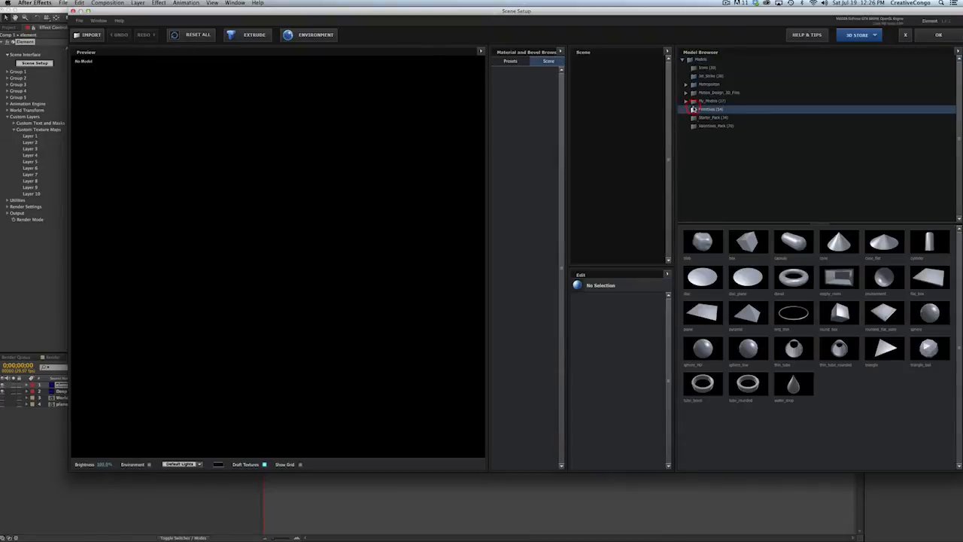
left_click(704, 349)
left_click(704, 348)
left_click(704, 348)
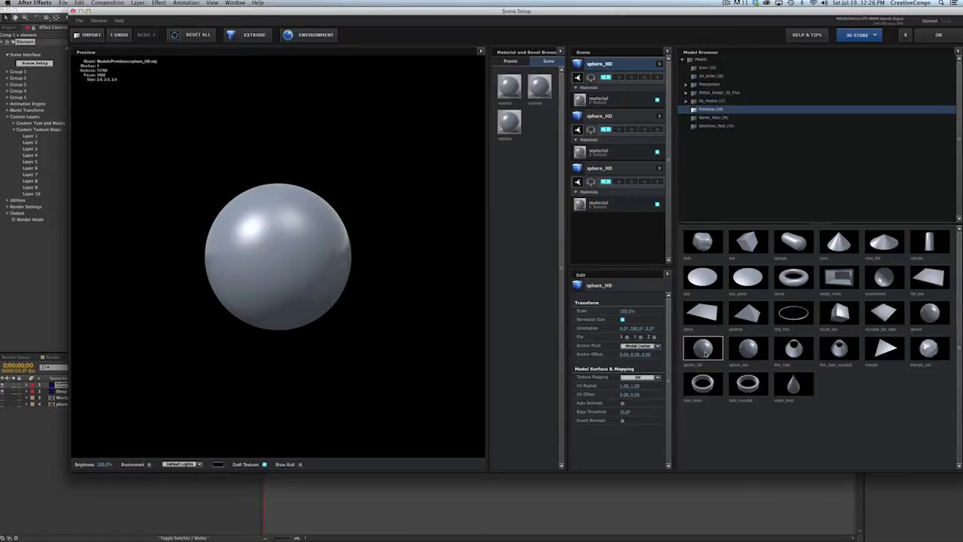
Step: Assign the second sphere_HD to group 2 and the third to group 3, keeping the first in group 1
left_click(618, 130)
left_click(631, 181)
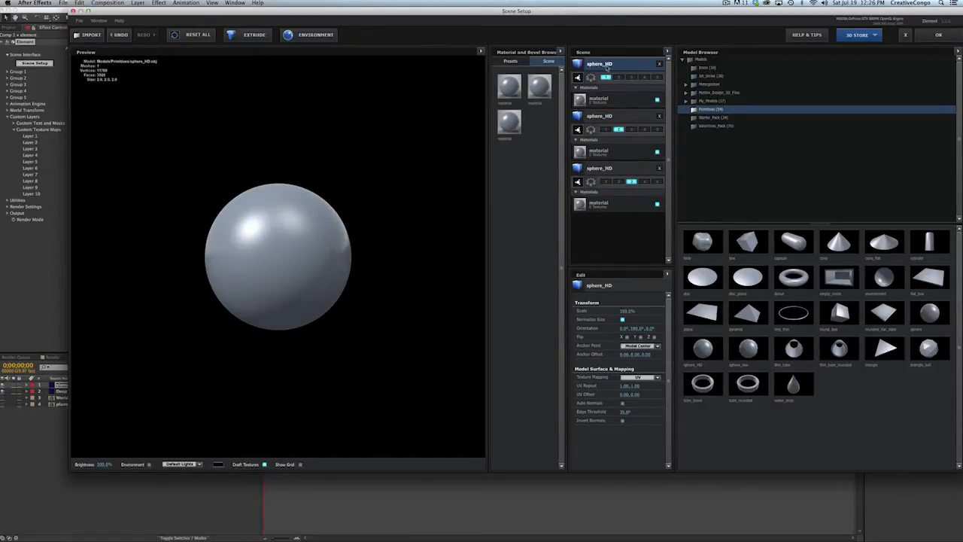
left_click(598, 119)
left_click(607, 168)
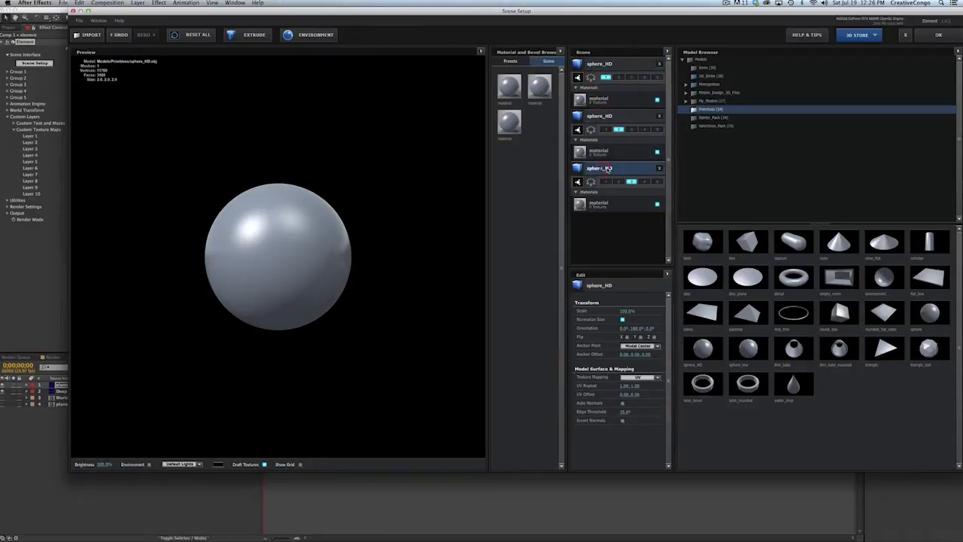
left_click(608, 63)
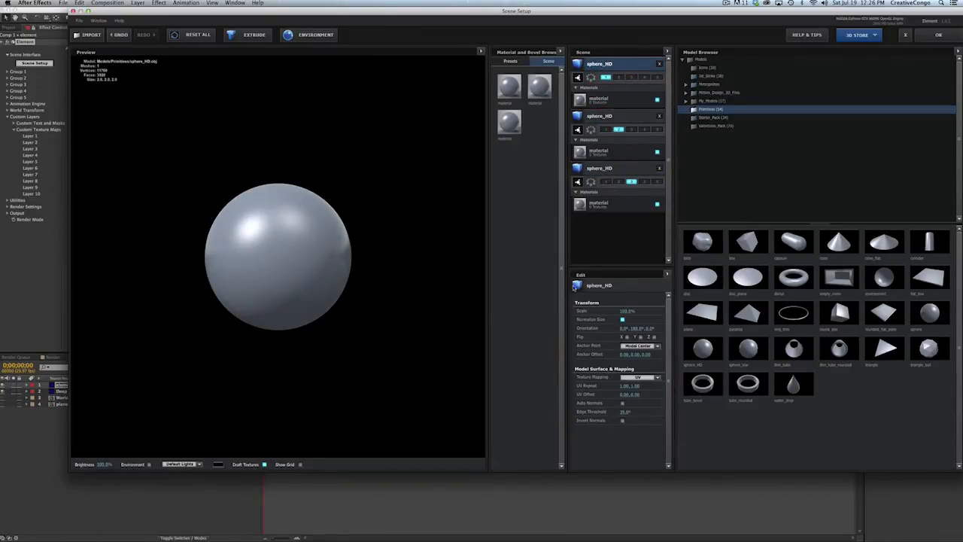
Step: Set the diffuse color of the first sphere's material to a bright yellow, about E2F41C
left_click(599, 100)
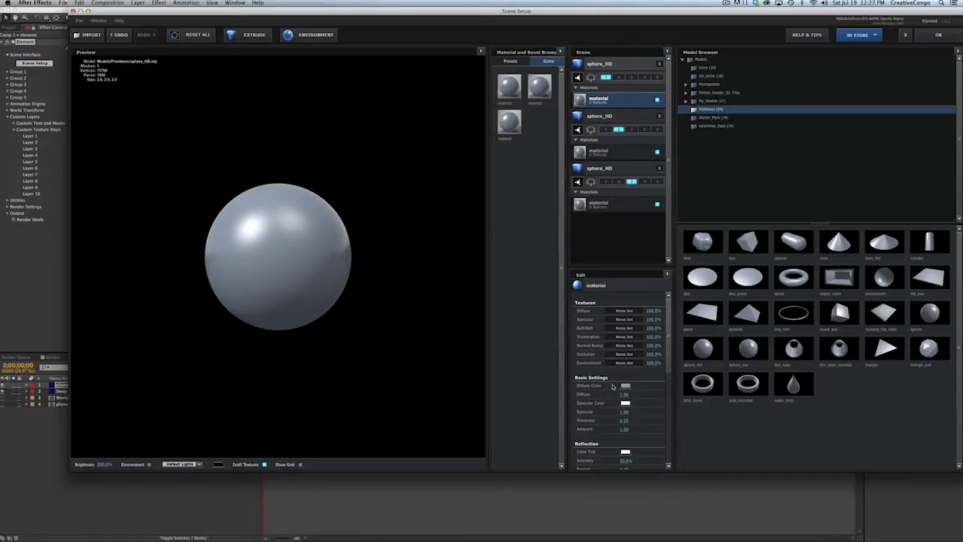
left_click(625, 386)
left_click(514, 205)
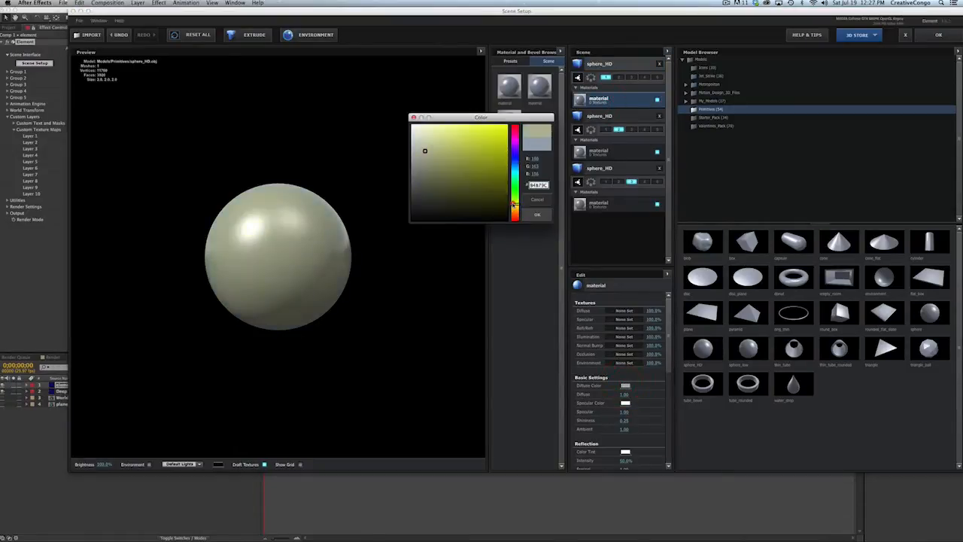
left_click_drag(506, 140, 496, 128)
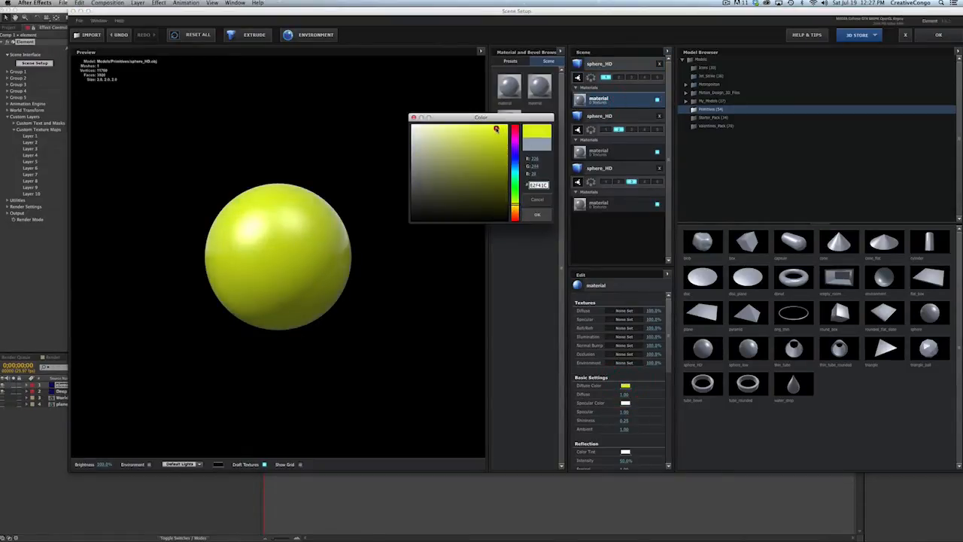
left_click(538, 214)
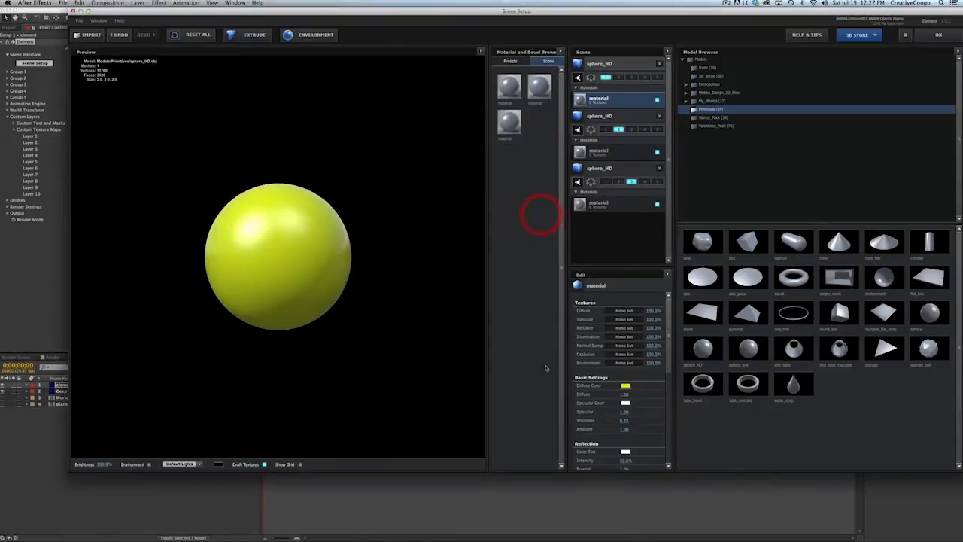
Step: Set the yellow material's Ambient to 20 and its Diffuse to 0
left_click(625, 429)
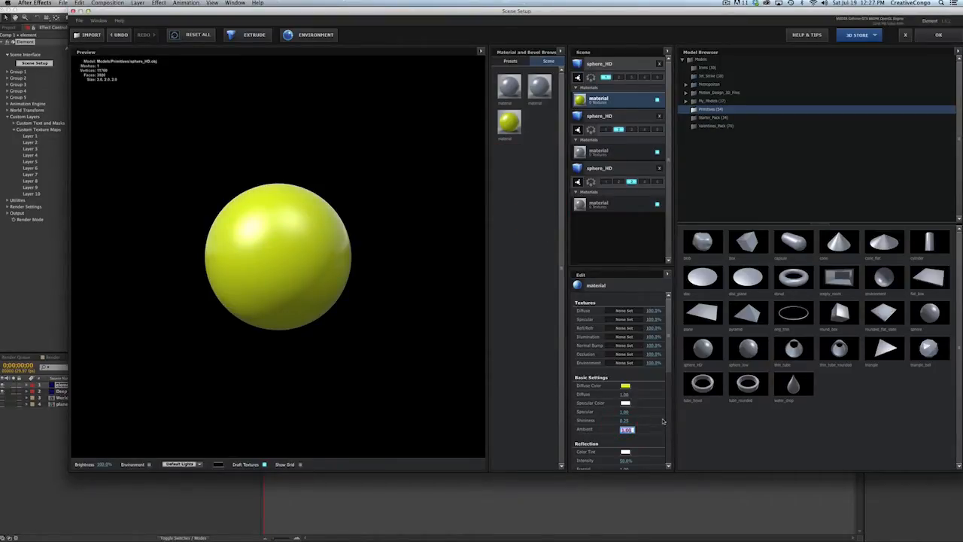
type("20")
key("Return")
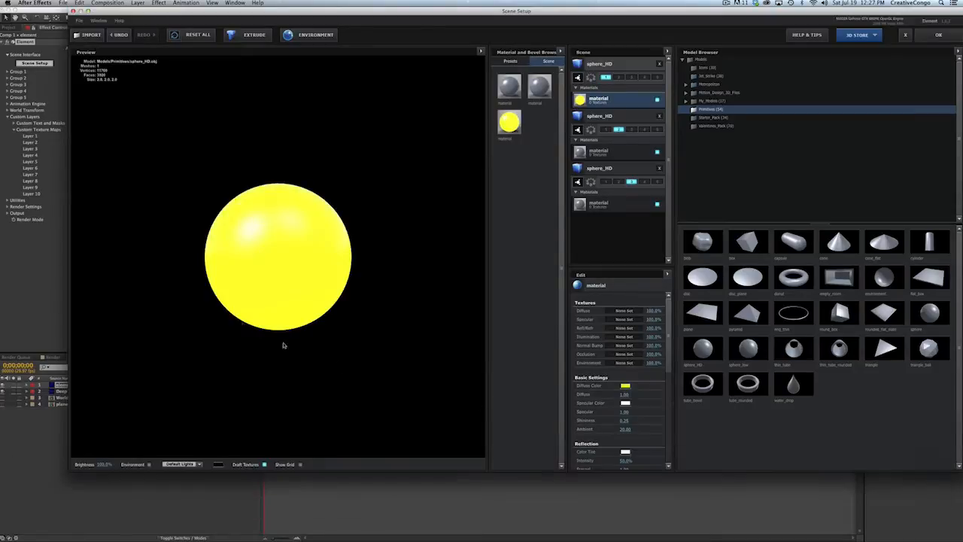
left_click(625, 394)
type("0")
key("Return")
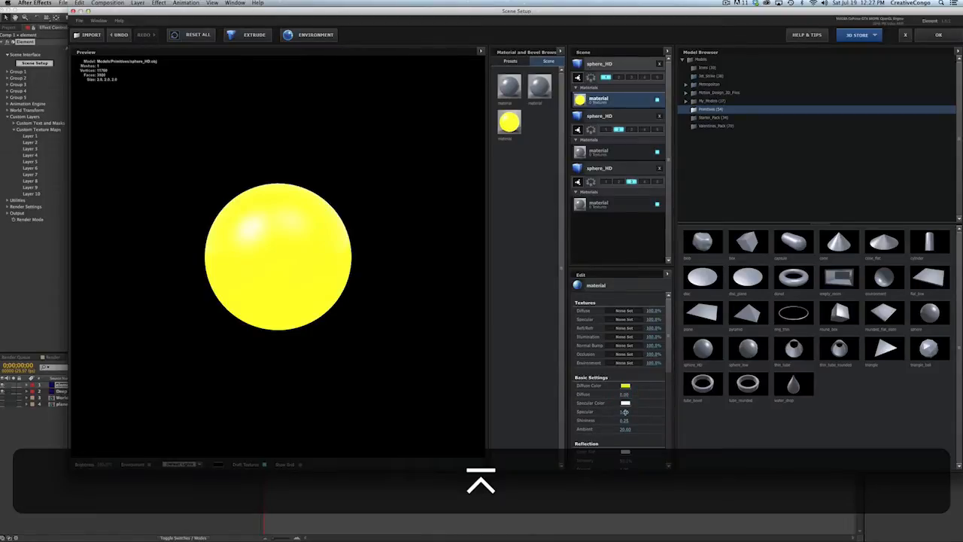
Step: Flatten the yellow material with Specular 0, Shininess 0.05 and reflection Intensity 0%
left_click(624, 412)
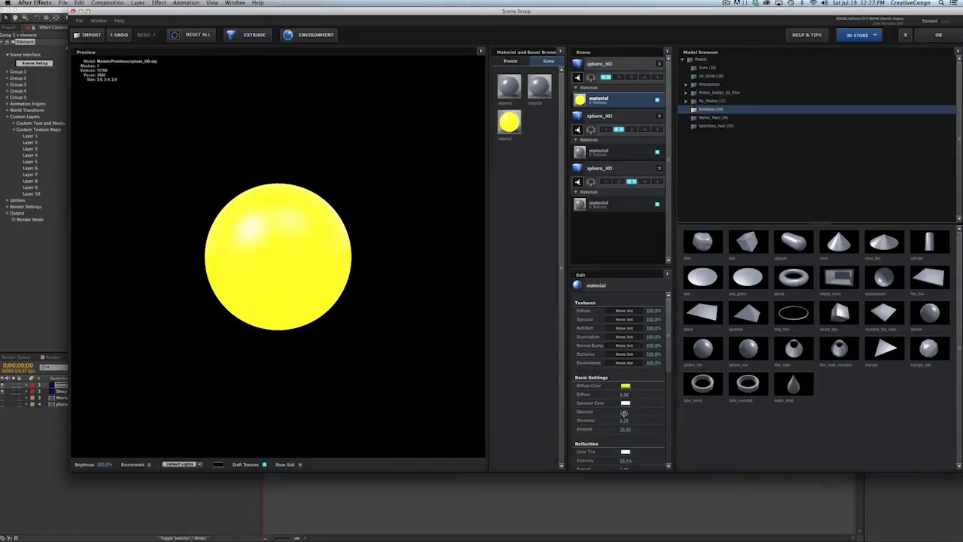
type("0")
key("Return")
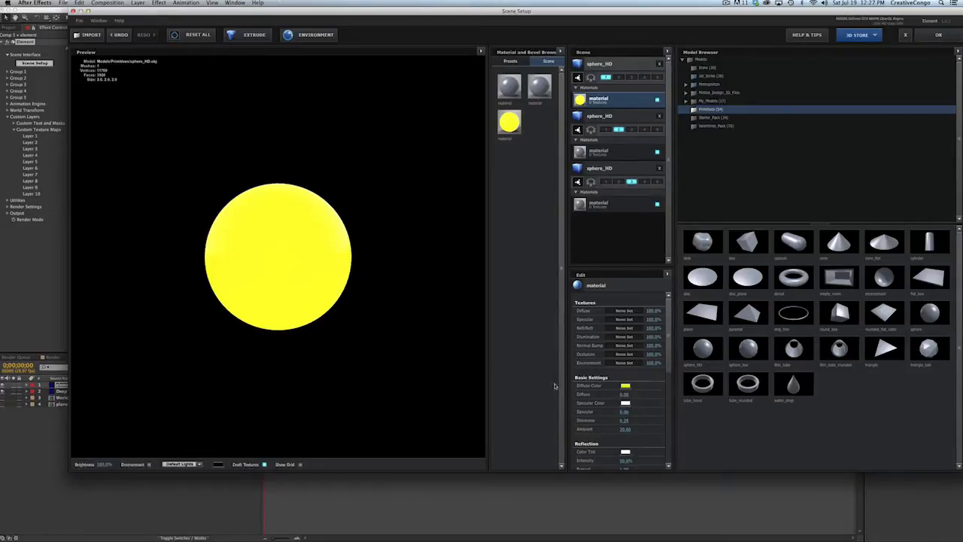
left_click(625, 420)
type("0.05")
key("Return")
left_click(627, 462)
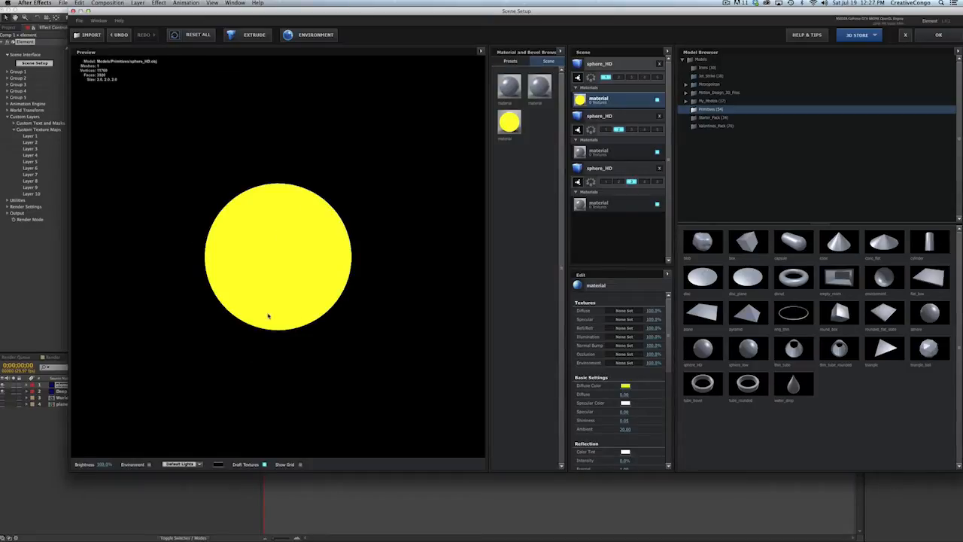
left_click_drag(667, 316, 656, 278)
Step: Load Custom Layer 1 (WorldMap.jpg Comp 2) as the diffuse texture of the second sphere's material
left_click(614, 152)
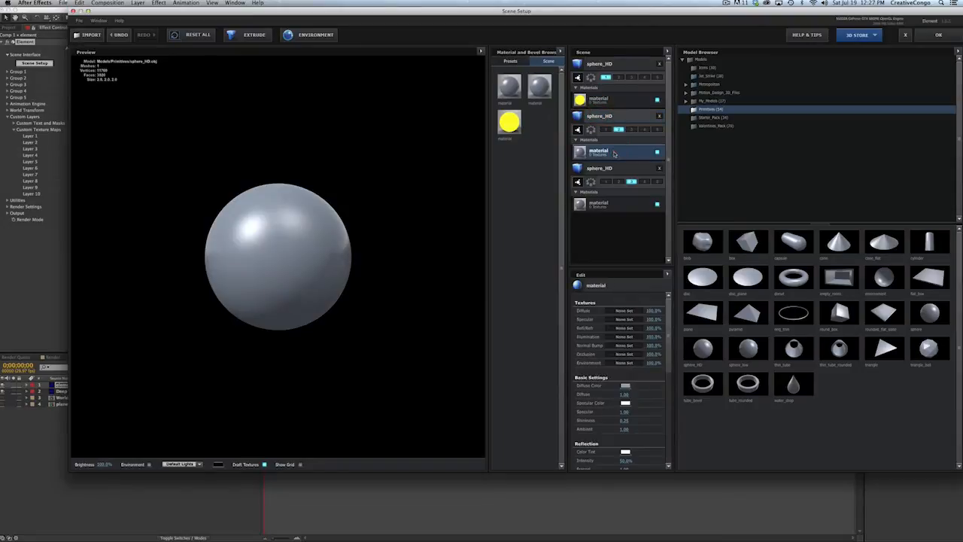
left_click(624, 310)
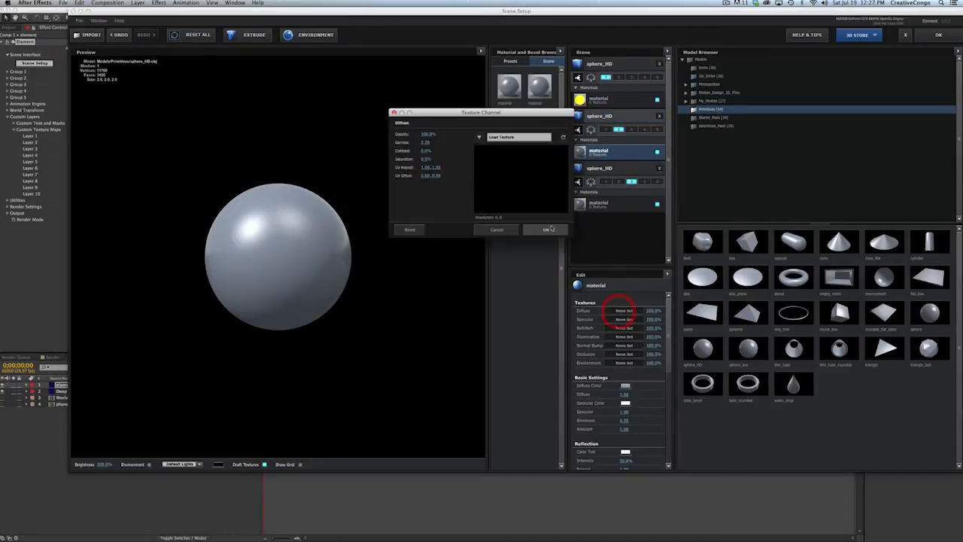
left_click(480, 138)
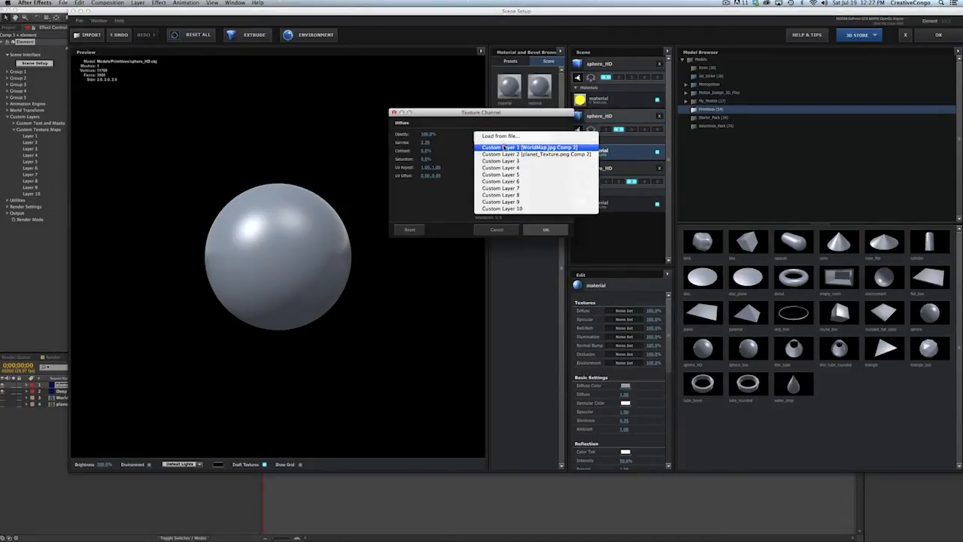
left_click(503, 147)
left_click(544, 230)
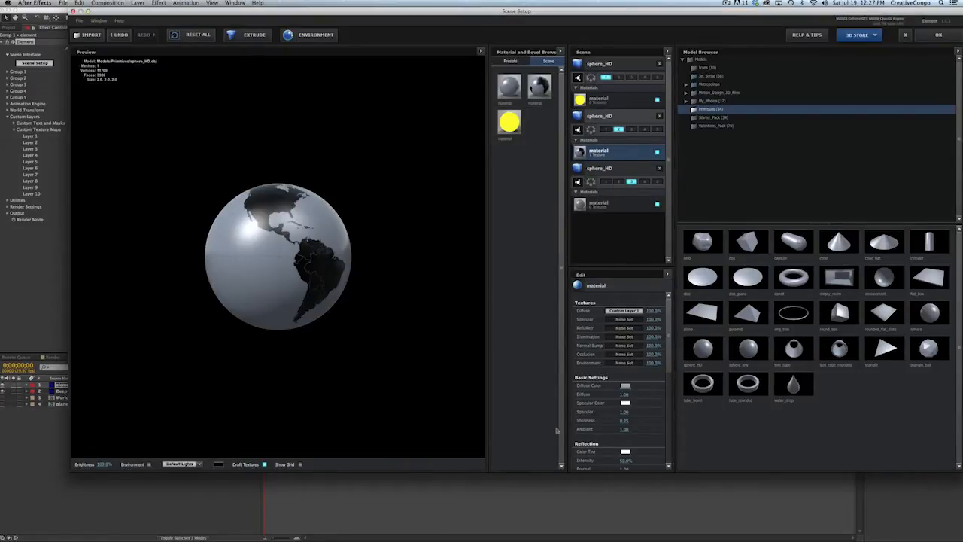
Step: Set the world map material's Ambient to 20 and its Diffuse to 0
left_click(625, 430)
type("2")
key("Return")
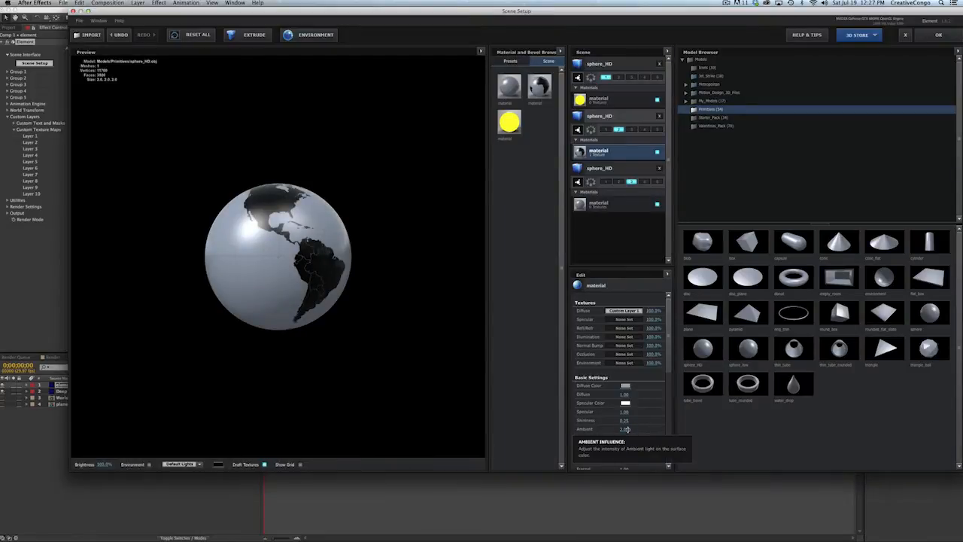
left_click(626, 430)
type("20")
key("Return")
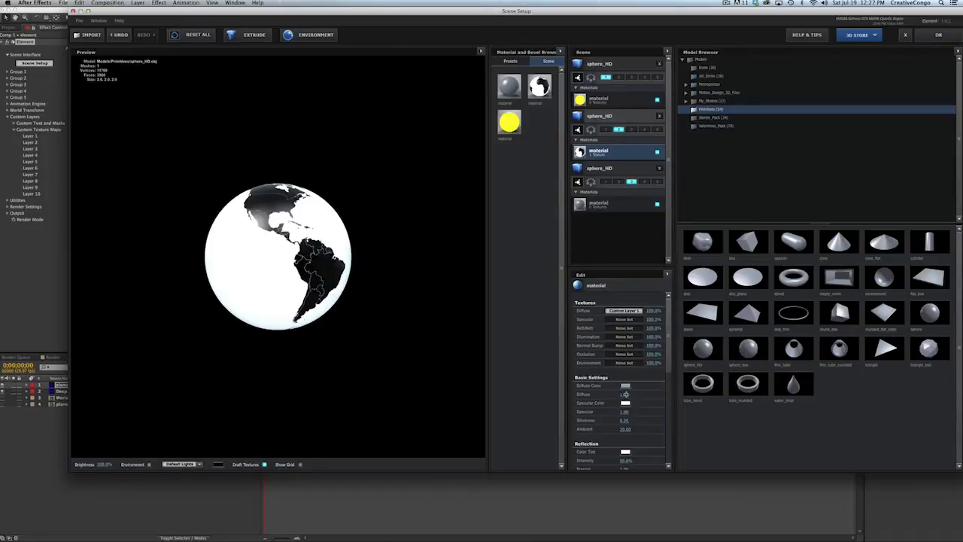
left_click(625, 393)
type("0")
key("Return")
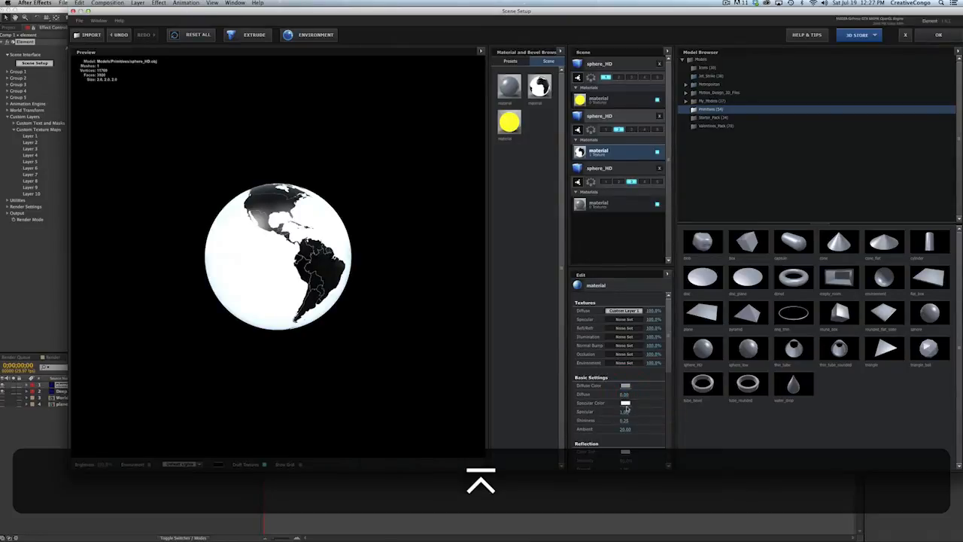
Step: Remove the world map material's highlights with Specular 0, Shininess 0.05 and reflection Intensity 0%
left_click(625, 411)
type("0")
key("Return")
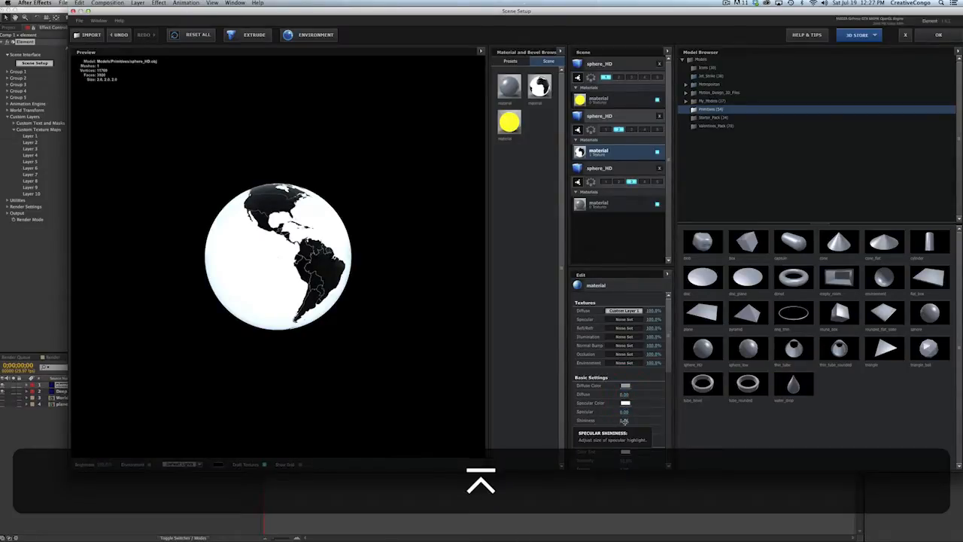
left_click(624, 420)
type("0")
key("Return")
left_click(625, 460)
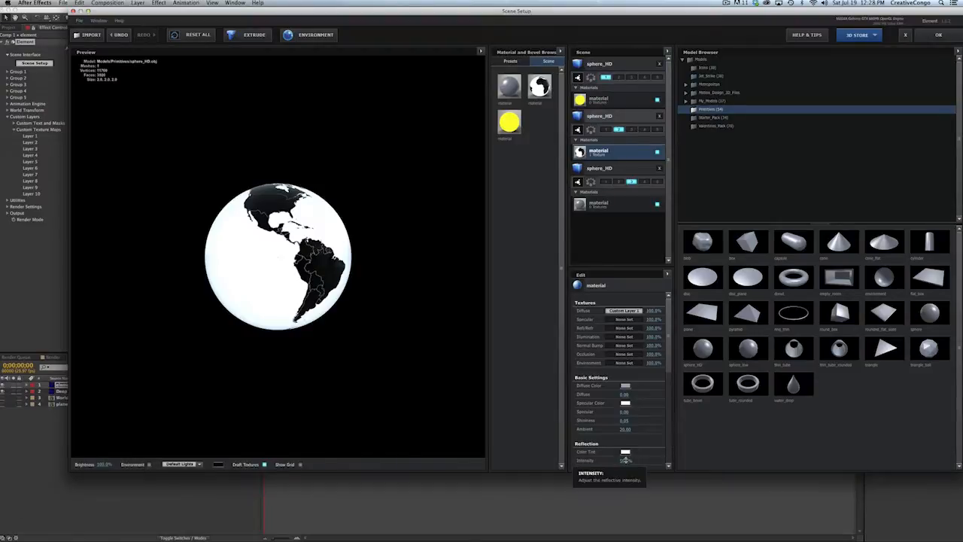
type("0")
key("Return")
left_click_drag(265, 293, 215, 279)
Step: Load Custom Layer 2 as the diffuse texture of the third sphere's material
left_click(598, 204)
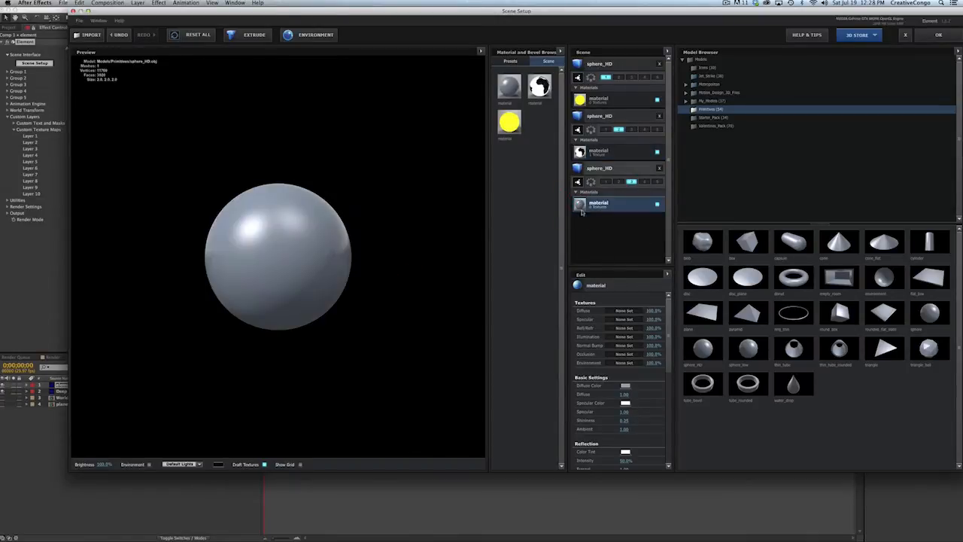
left_click(625, 310)
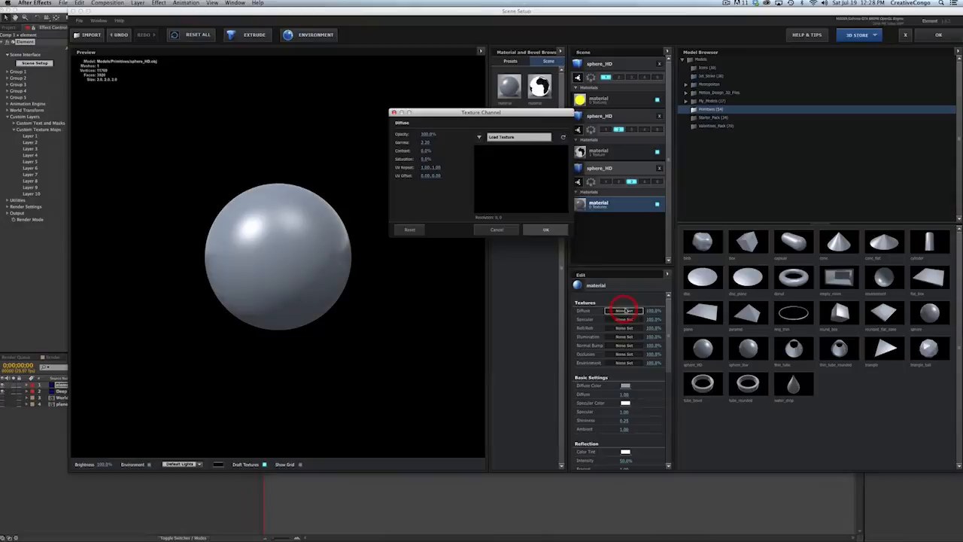
left_click(478, 137)
left_click(498, 155)
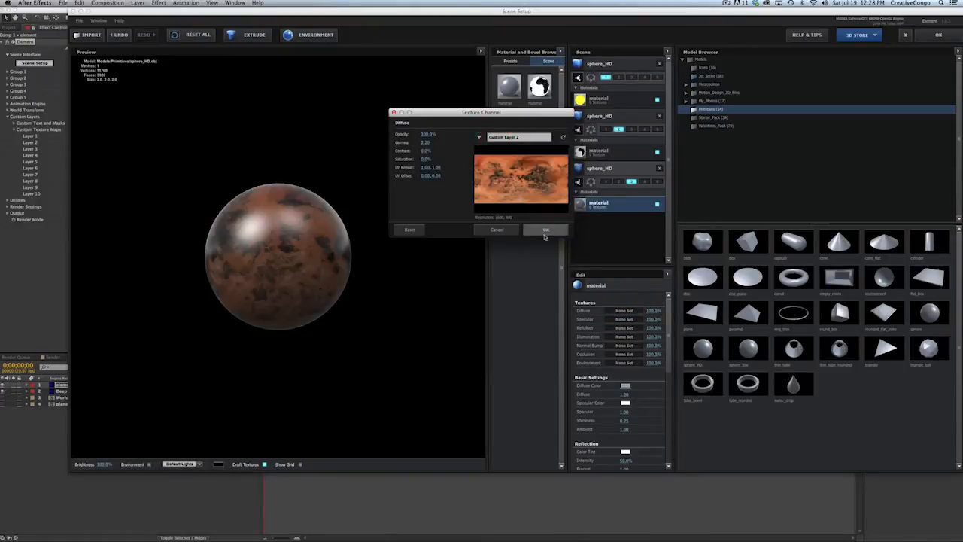
left_click(544, 230)
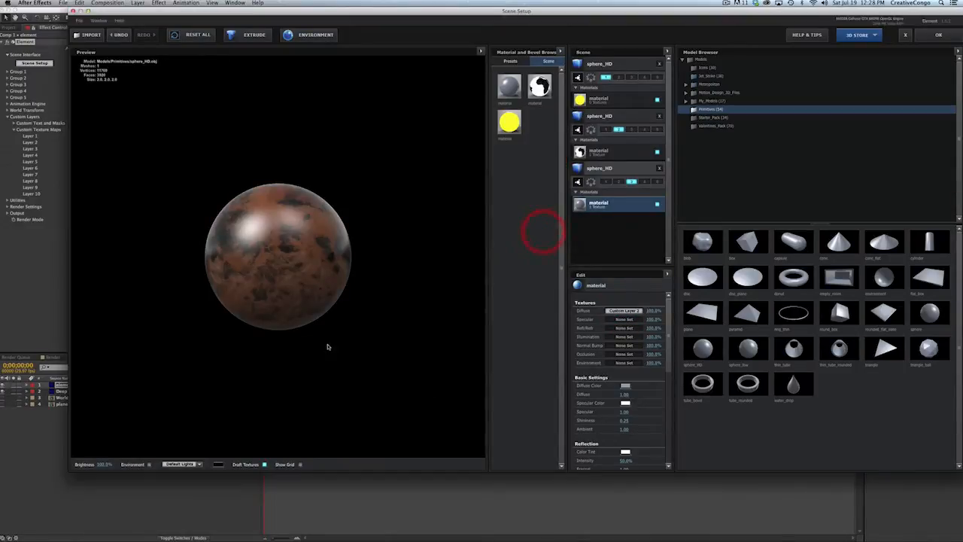
Step: Set the planet material's Ambient to 20 and its Diffuse to 0
left_click(626, 430)
type("20")
key("Return")
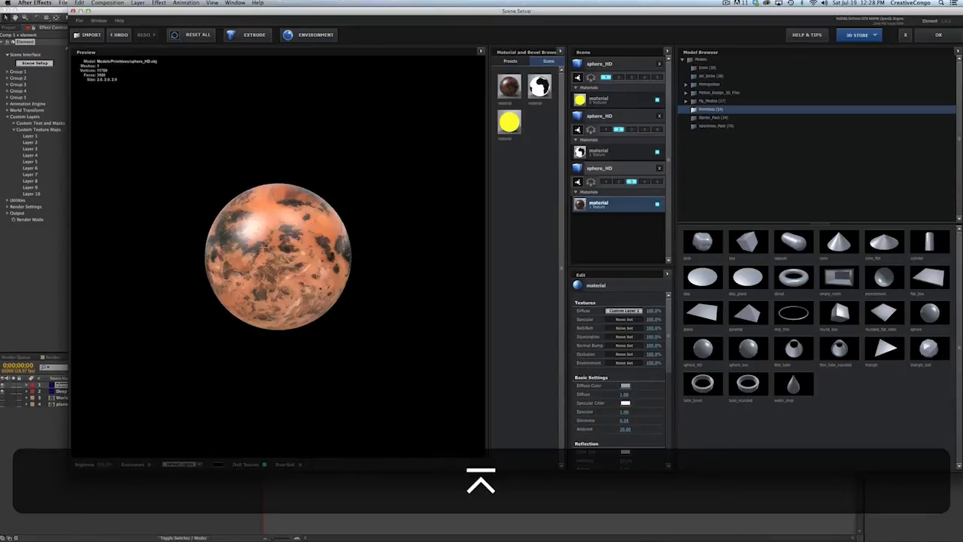
left_click(624, 395)
type("0")
key("Return")
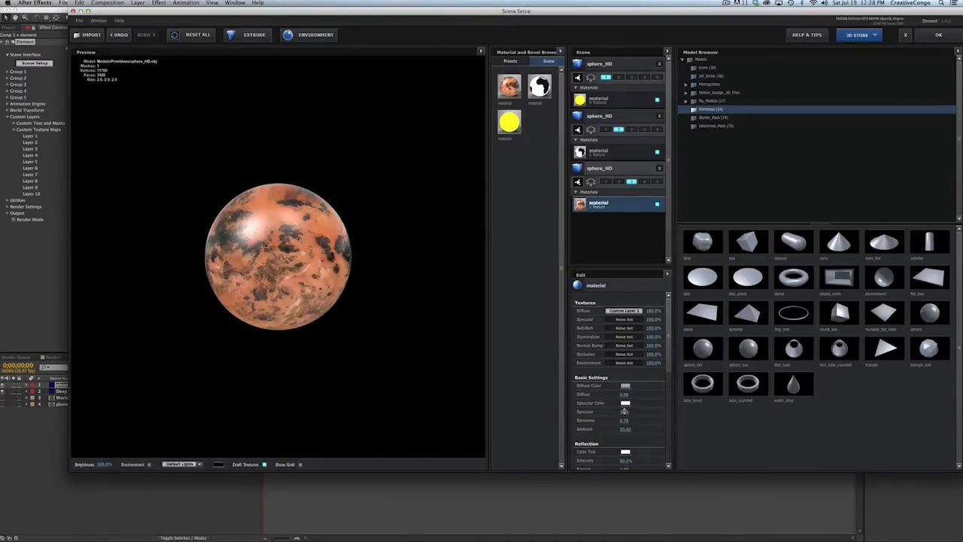
Step: Remove the planet material's highlights with Specular 0, Shininess 0.05 and reflection Intensity 0%, and accept the scene setup
left_click(624, 412)
type("0")
key("Return")
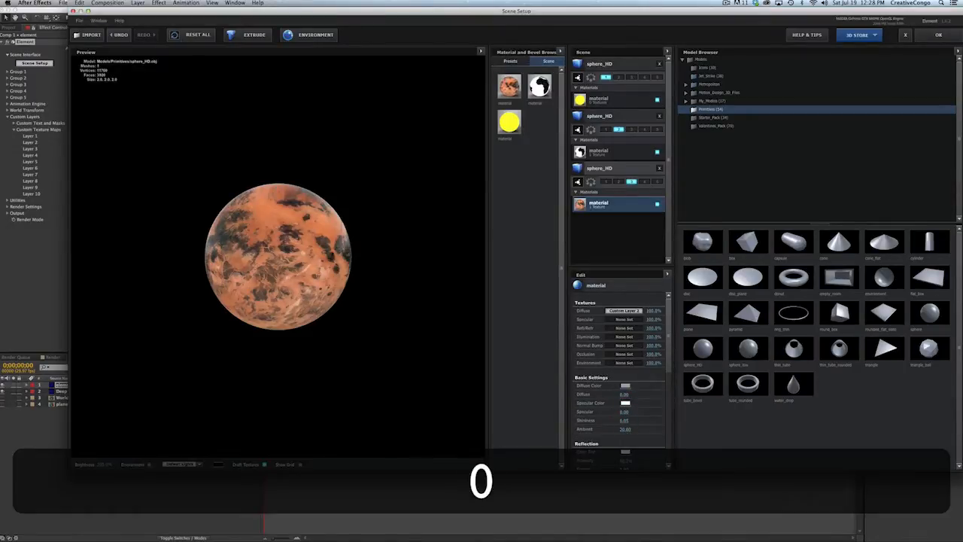
key("Return")
left_click(624, 459)
type("0")
key("Return")
left_click_drag(357, 344, 301, 274)
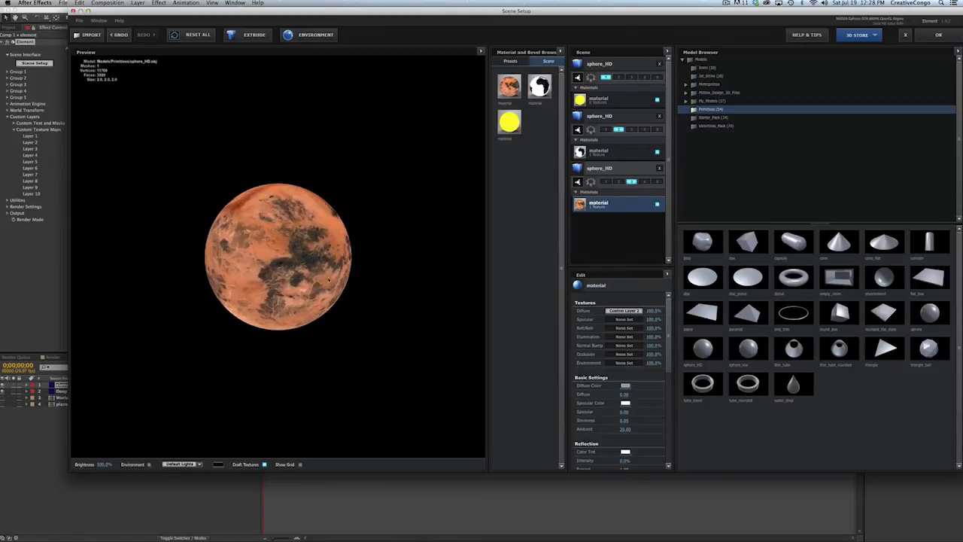
left_click(933, 38)
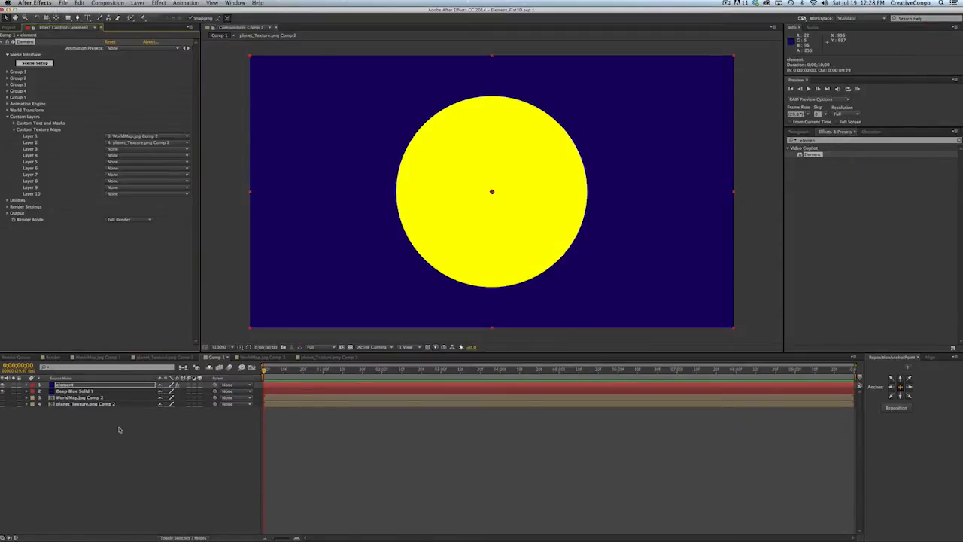
Step: Scale the planet_Texture.png layer inside planet_Texture.png Comp 2 up to about 139%
double_click(58, 404)
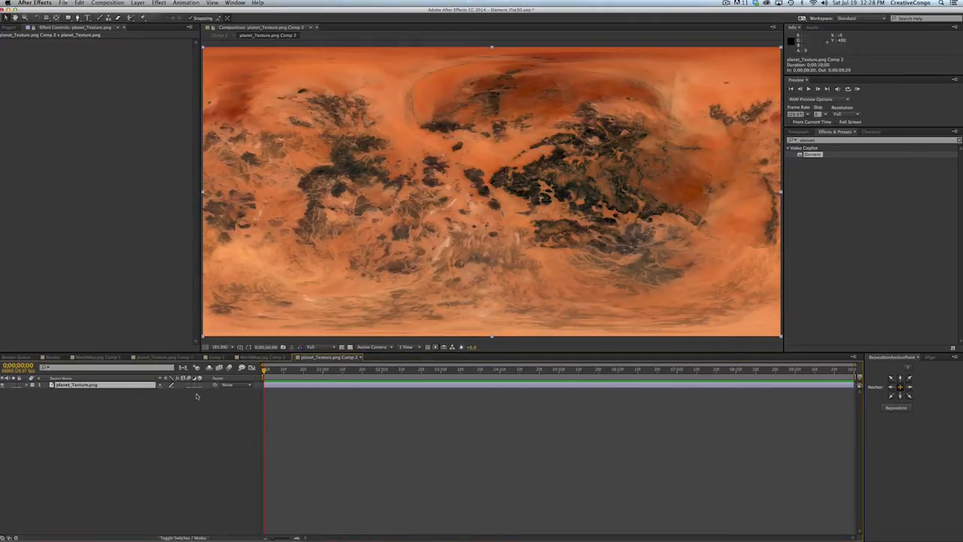
key("s")
left_click_drag(170, 394, 185, 393)
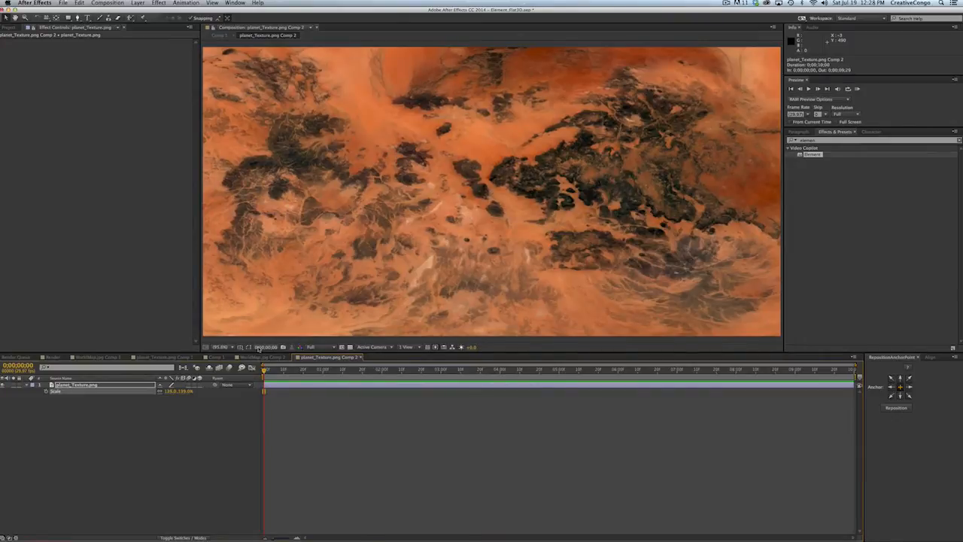
key("super+minus")
Step: Inspect the rescaled planet texture from several sides on its sphere in the scene setup of Comp 1's element layer
left_click(51, 357)
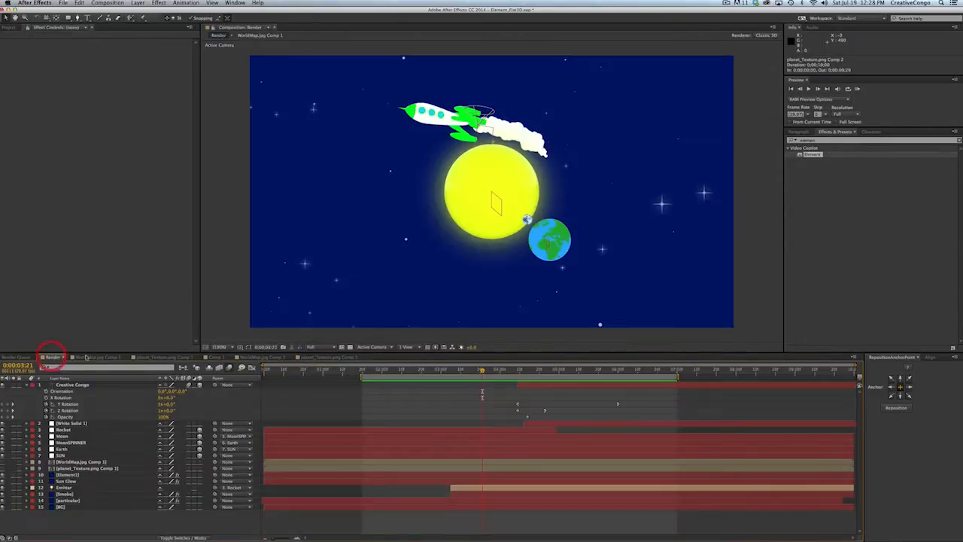
left_click(219, 359)
left_click(69, 385)
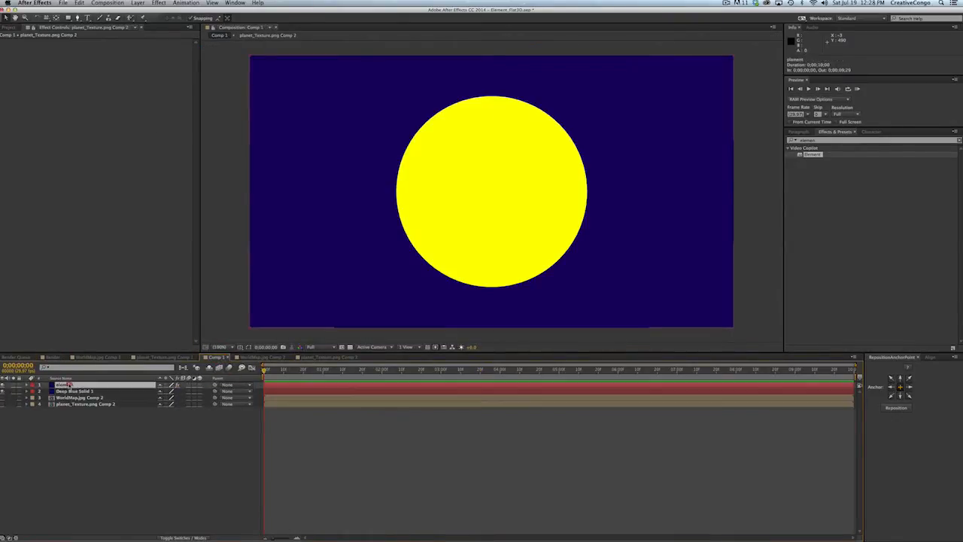
left_click(30, 62)
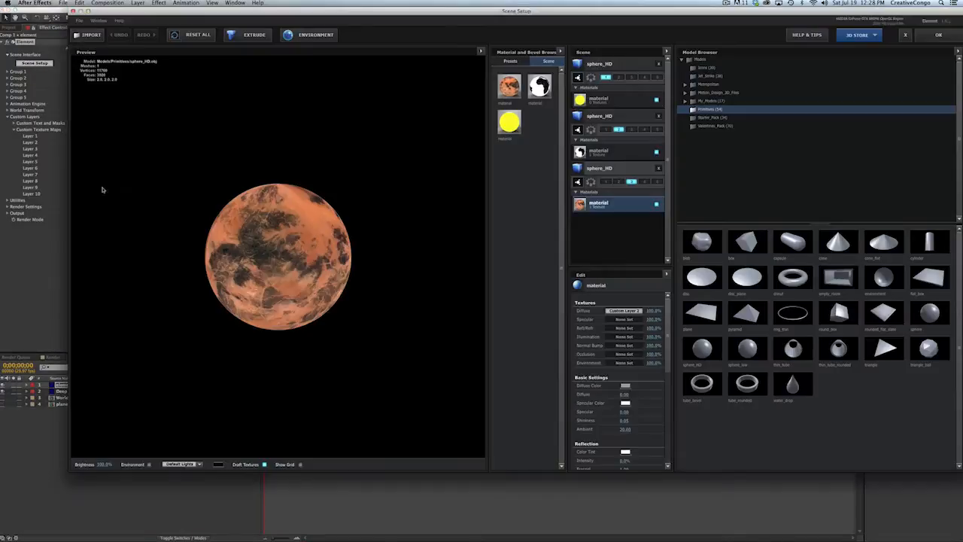
left_click_drag(228, 279, 358, 250)
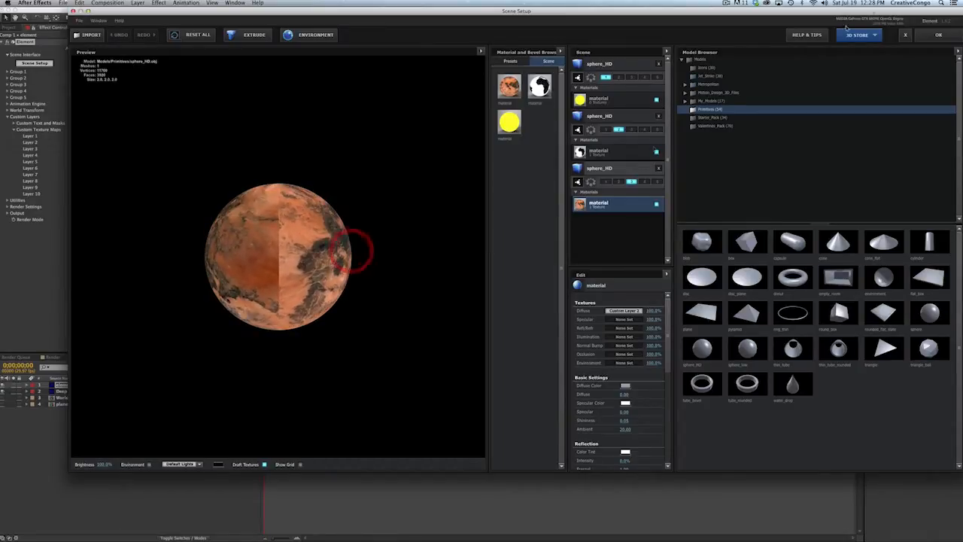
left_click(931, 34)
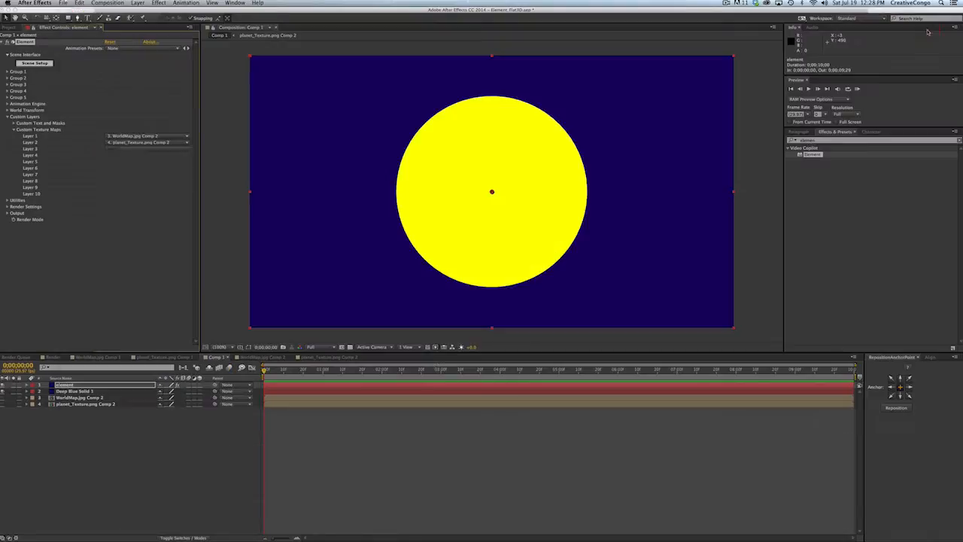
Step: Apply the Tint effect to the planet_Texture.png layer inside planet_Texture.png Comp 2
left_click(64, 404)
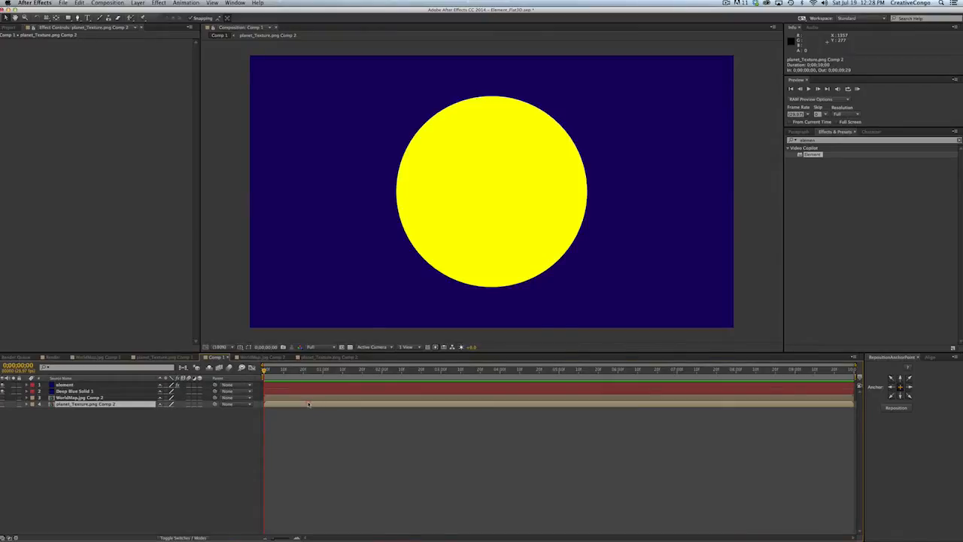
double_click(308, 405)
left_click(76, 386)
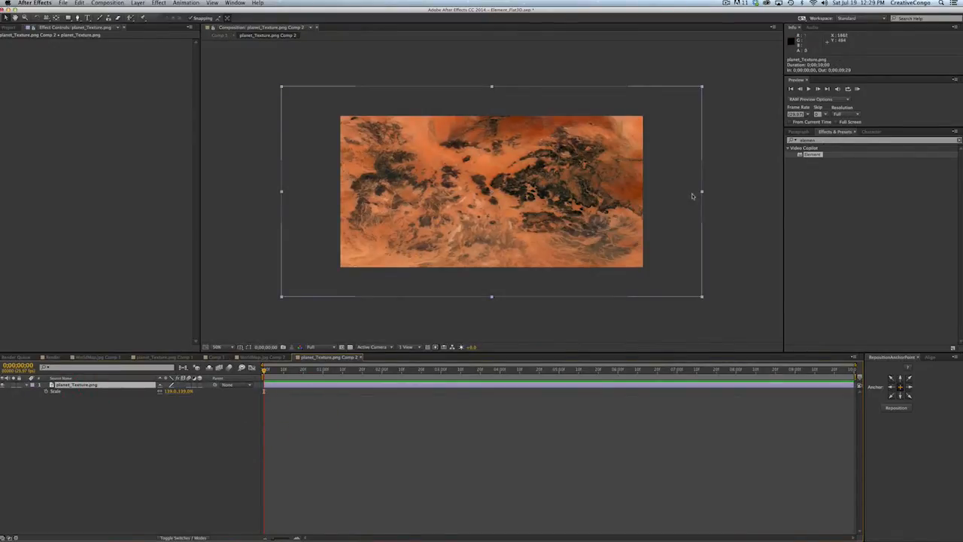
left_click_drag(819, 142, 773, 143)
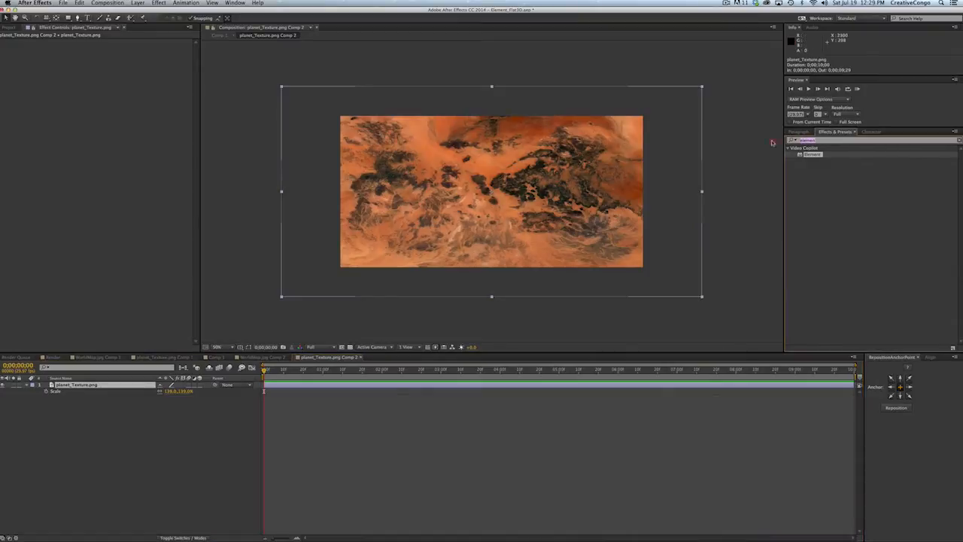
type("tint")
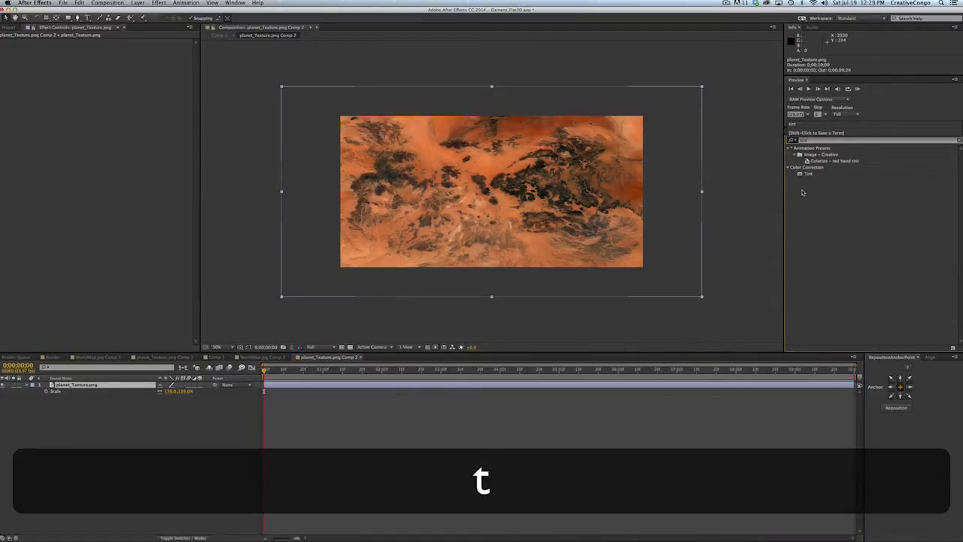
double_click(807, 174)
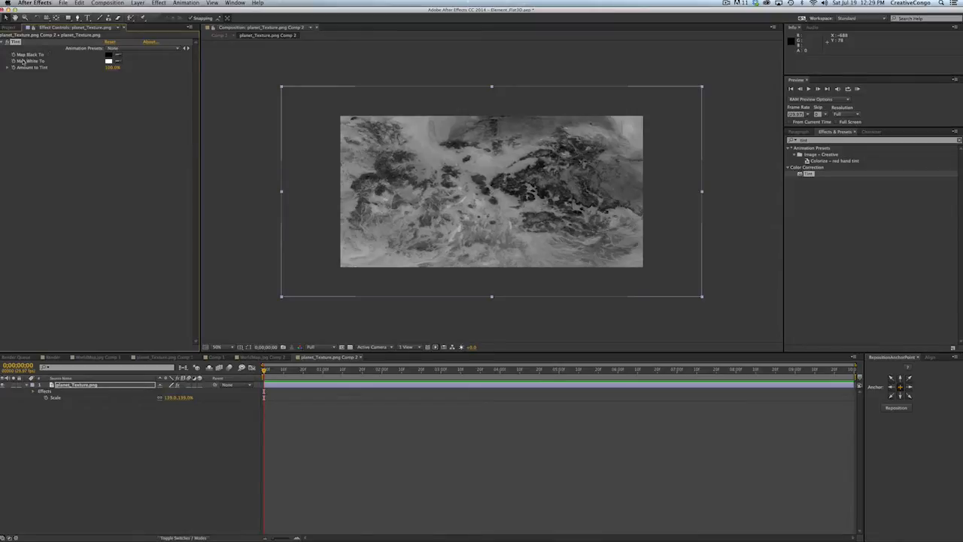
left_click(108, 56)
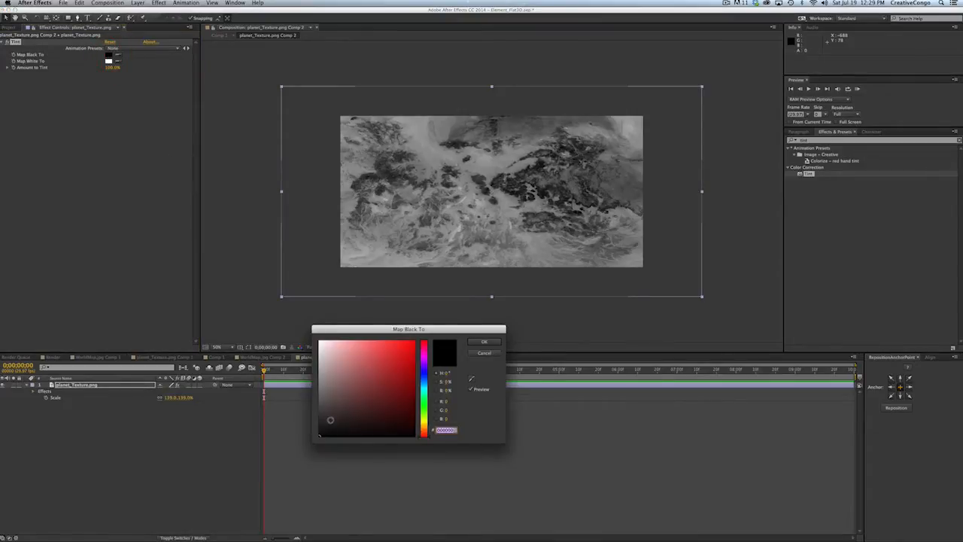
mouse_move(329, 419)
left_mouse_down()
mouse_move(308, 408)
mouse_move(305, 388)
mouse_move(301, 416)
left_mouse_up()
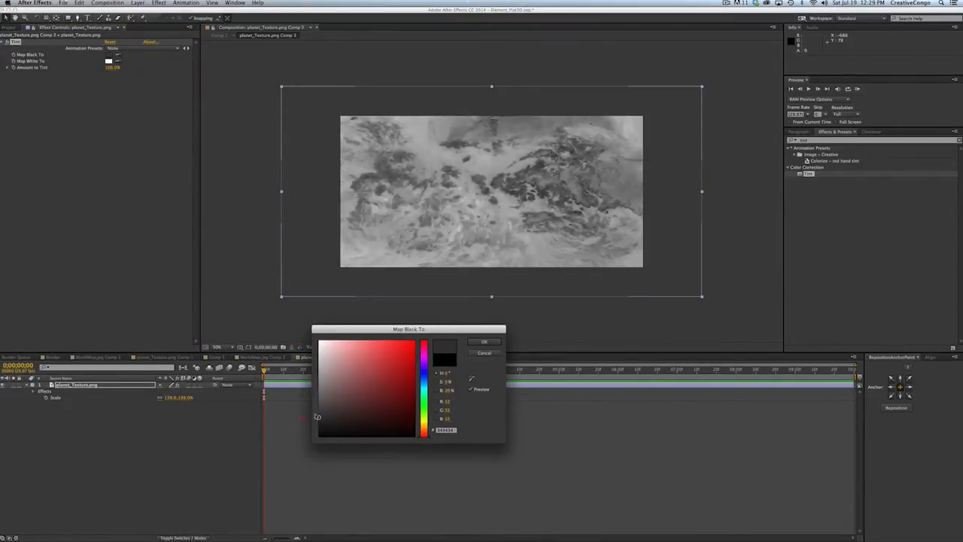
left_click(482, 356)
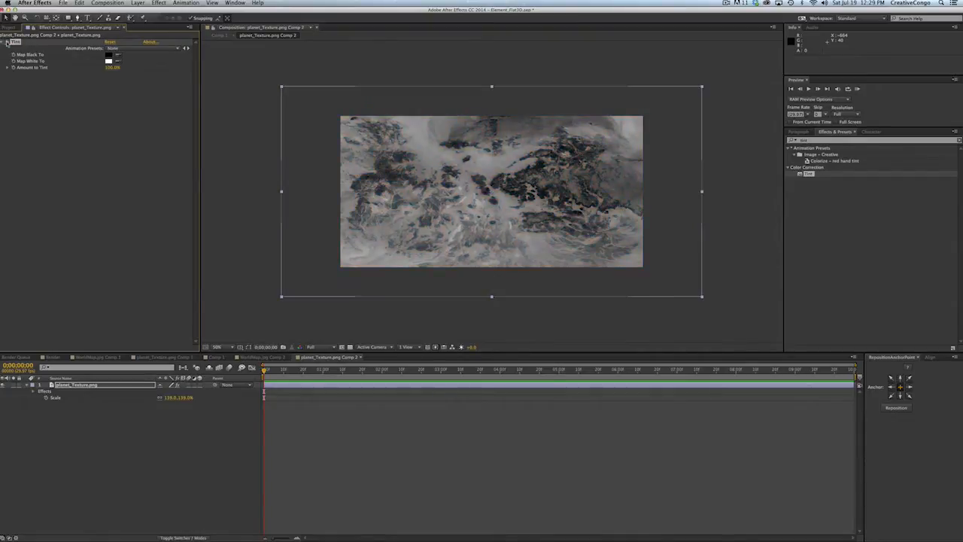
Step: Add a Levels effect to the planet texture with Input Black 42 and Input White 154
left_click(812, 141)
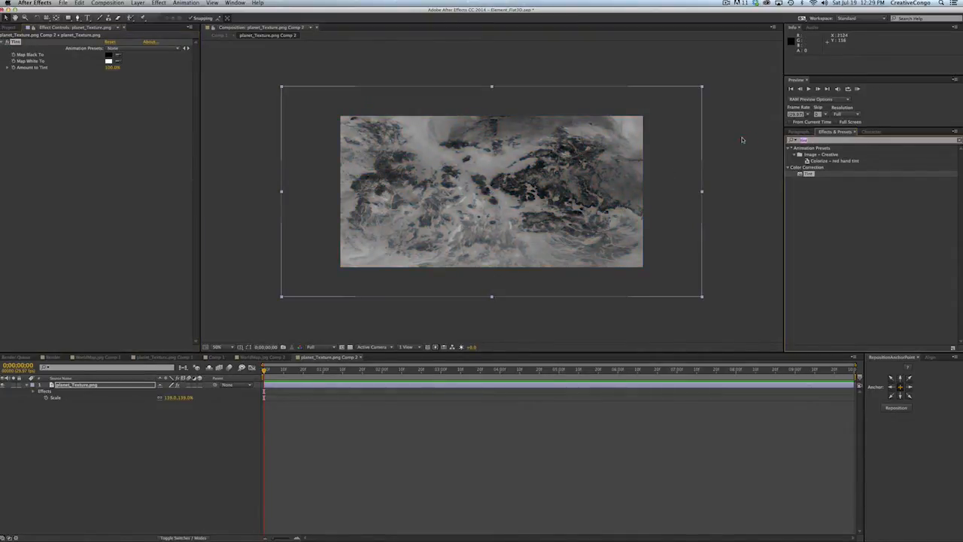
type("level")
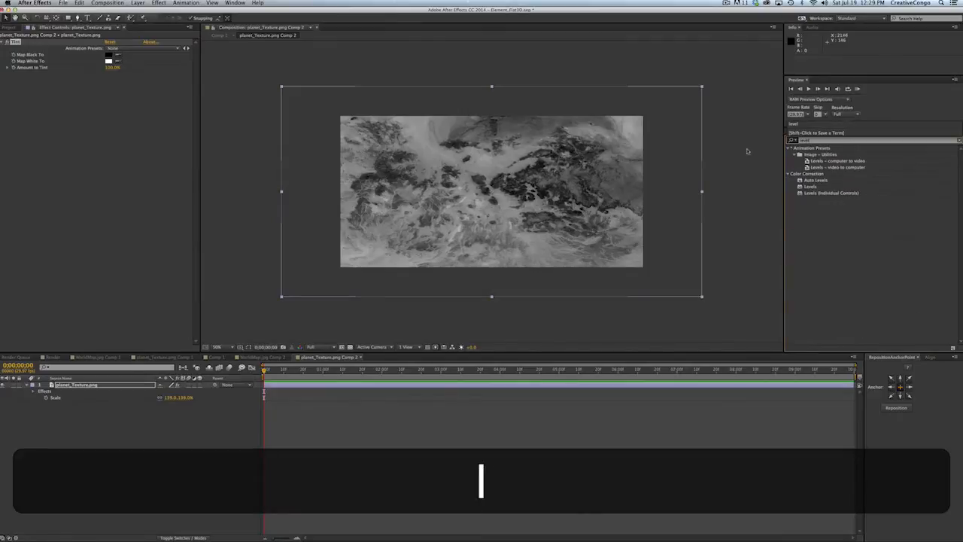
double_click(807, 187)
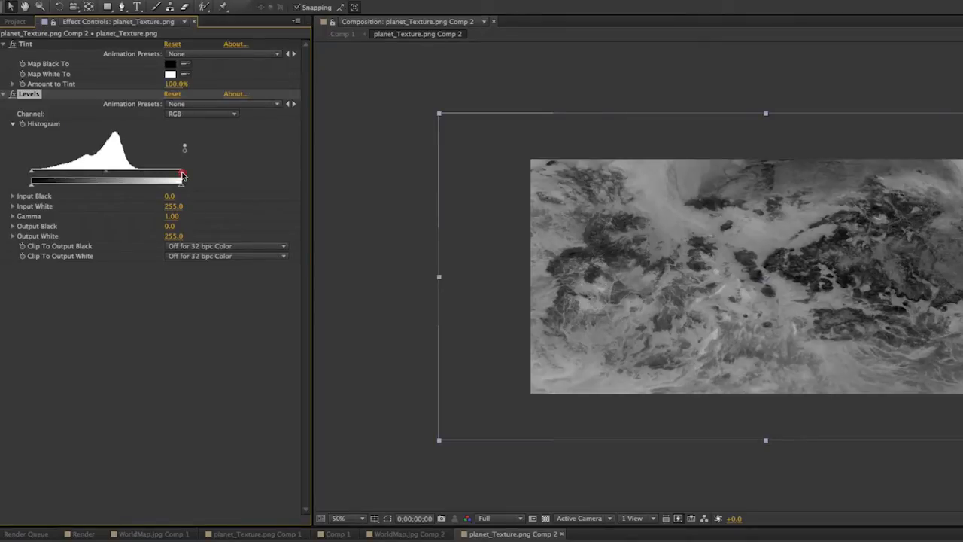
left_click_drag(182, 175, 126, 177)
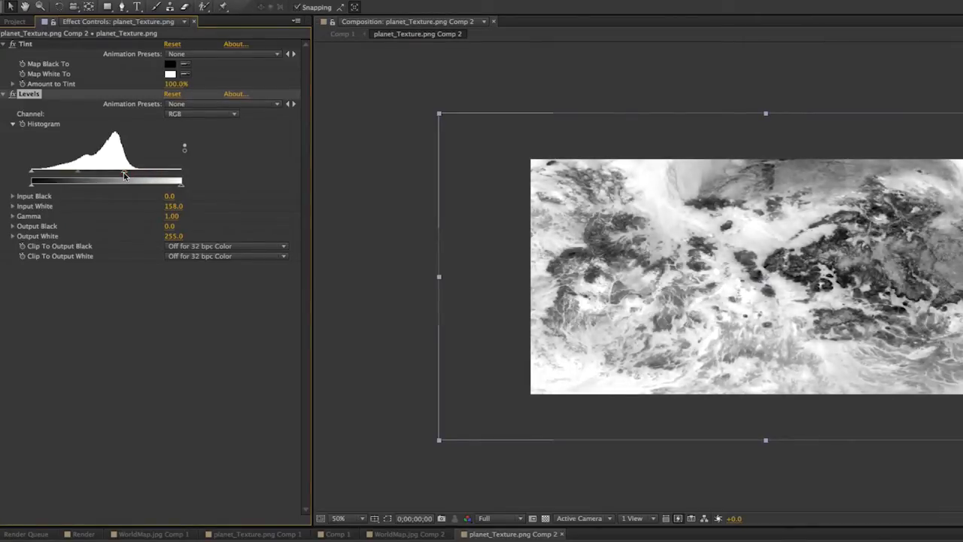
left_click_drag(30, 174, 56, 175)
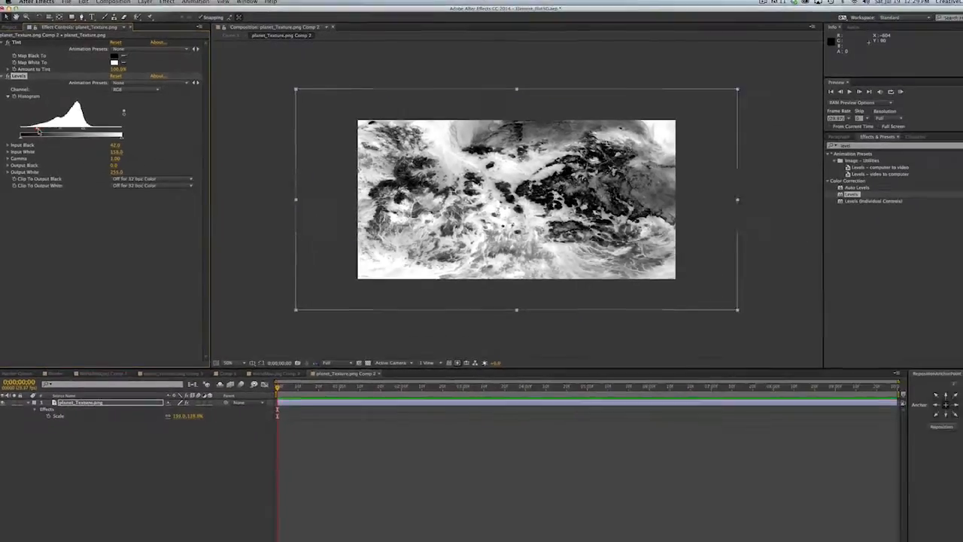
left_click_drag(78, 126, 77, 126)
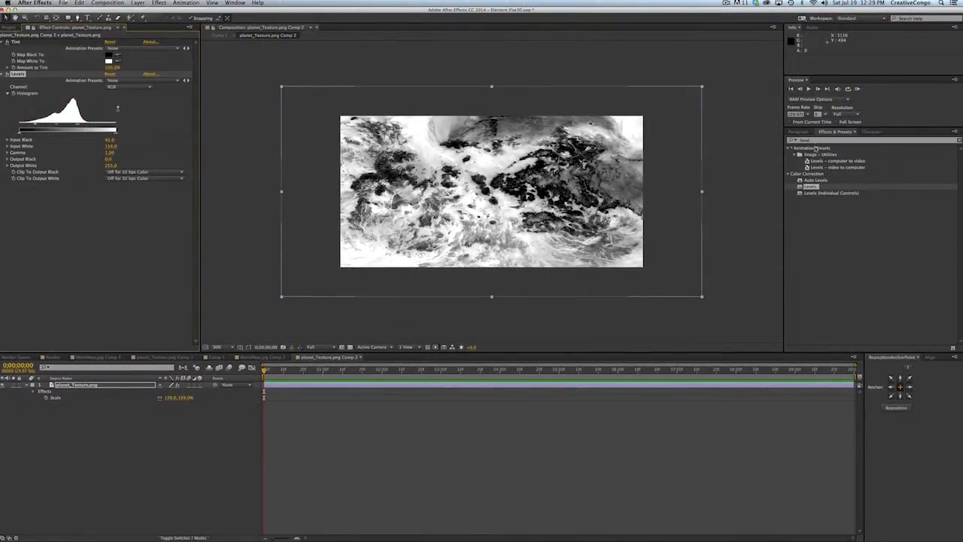
Step: Add a second Tint effect to the planet texture below Levels and map white to a pale mint
left_click(780, 141)
type("tint")
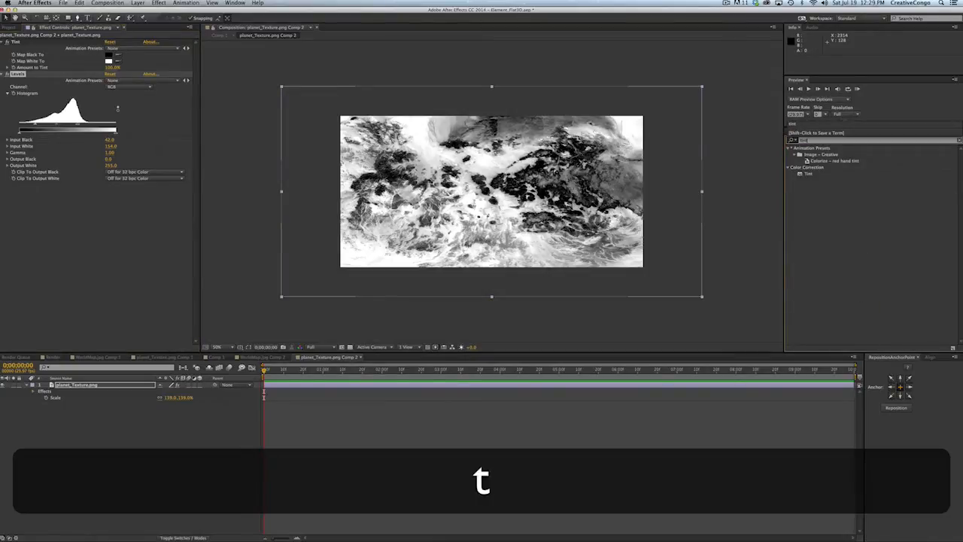
double_click(802, 174)
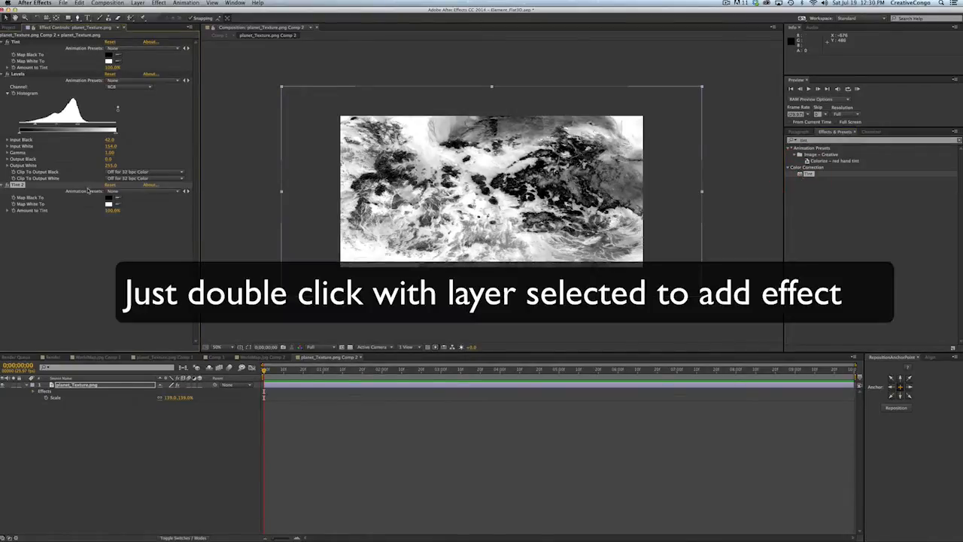
left_click(109, 204)
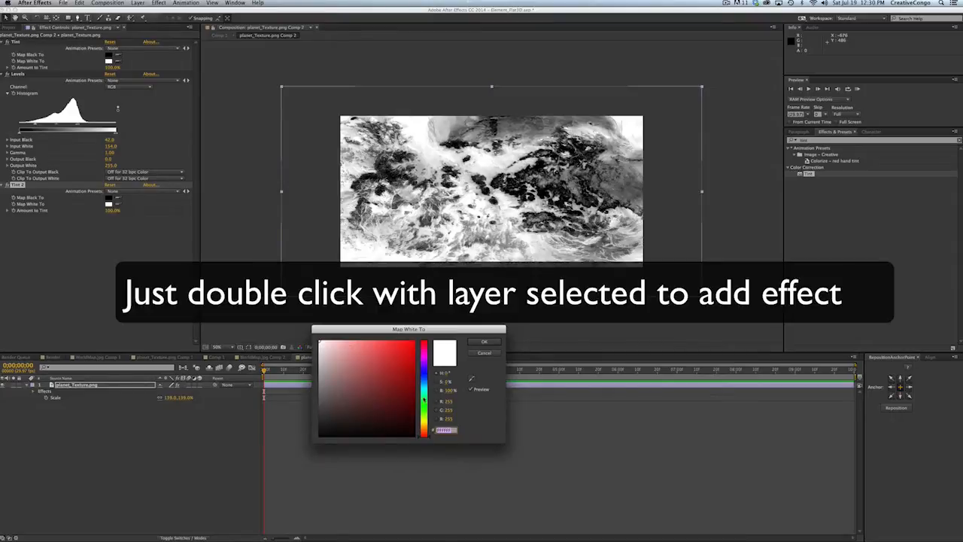
left_click(422, 391)
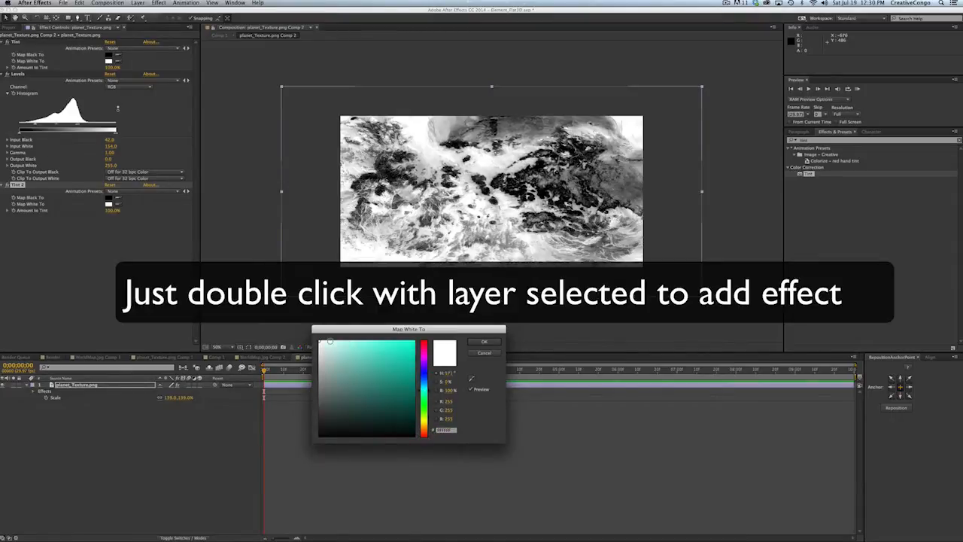
left_click(327, 341)
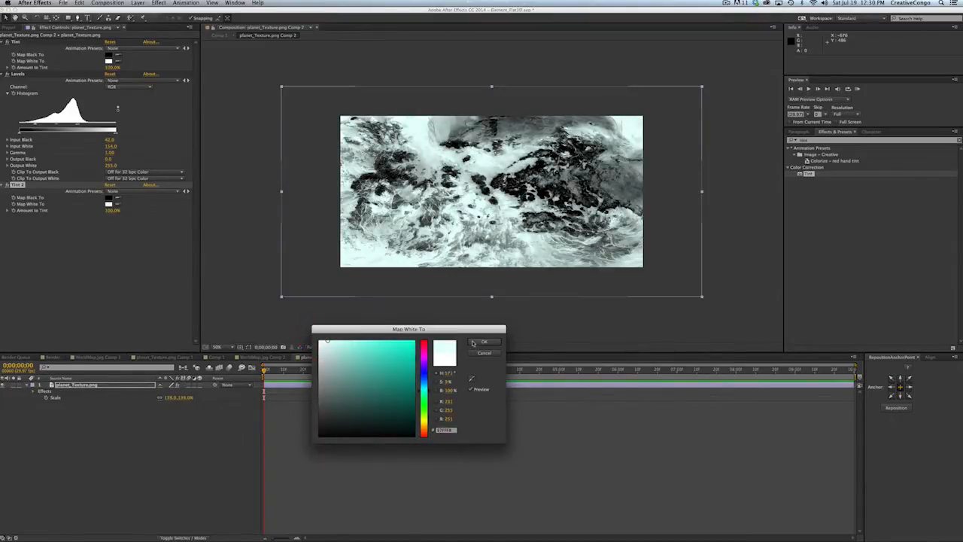
left_click(474, 343)
Step: Map black to a dark navy blue in the planet texture's second Tint effect
left_click(109, 198)
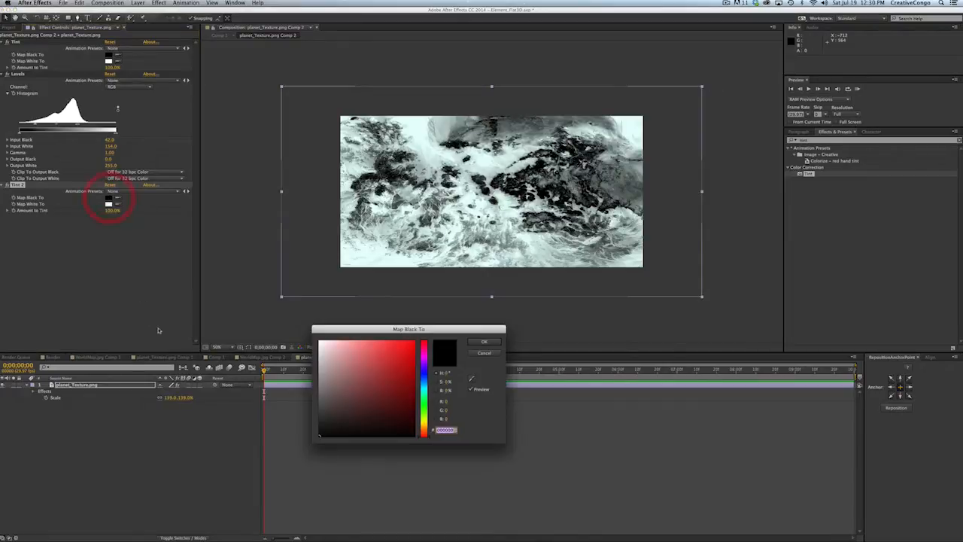
left_click_drag(424, 406, 424, 381)
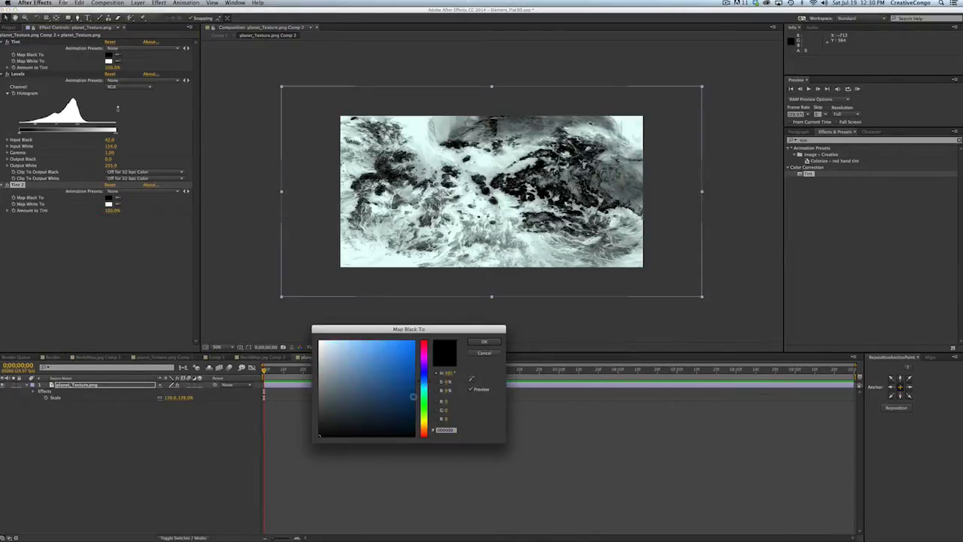
left_click(417, 416)
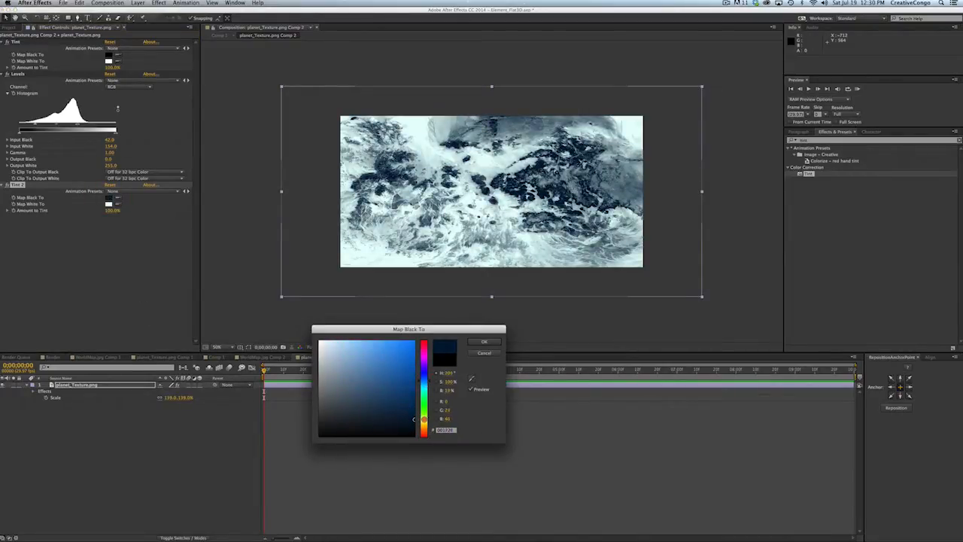
left_click(485, 341)
left_click(117, 461)
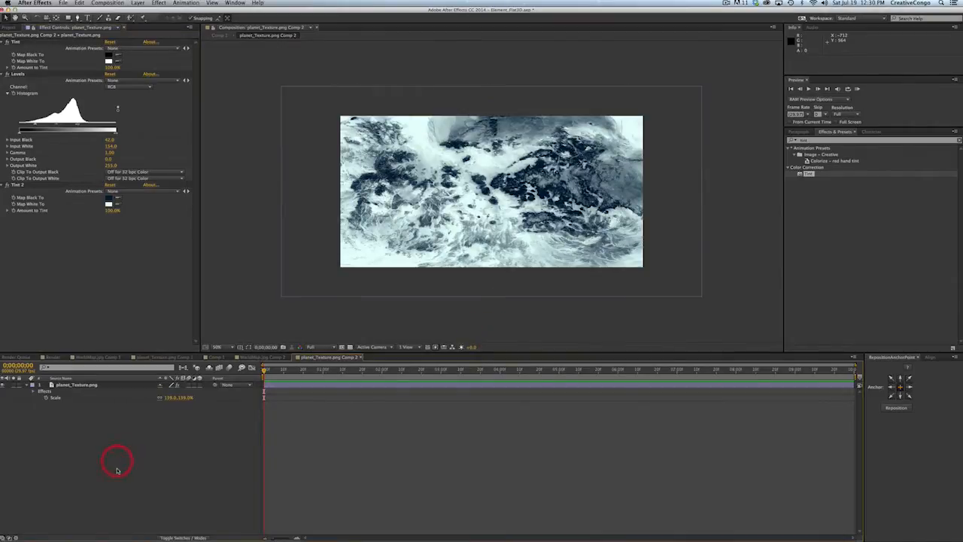
Step: Find the Mirror effect and apply it to the planet_Texture.png layer
left_click(813, 142)
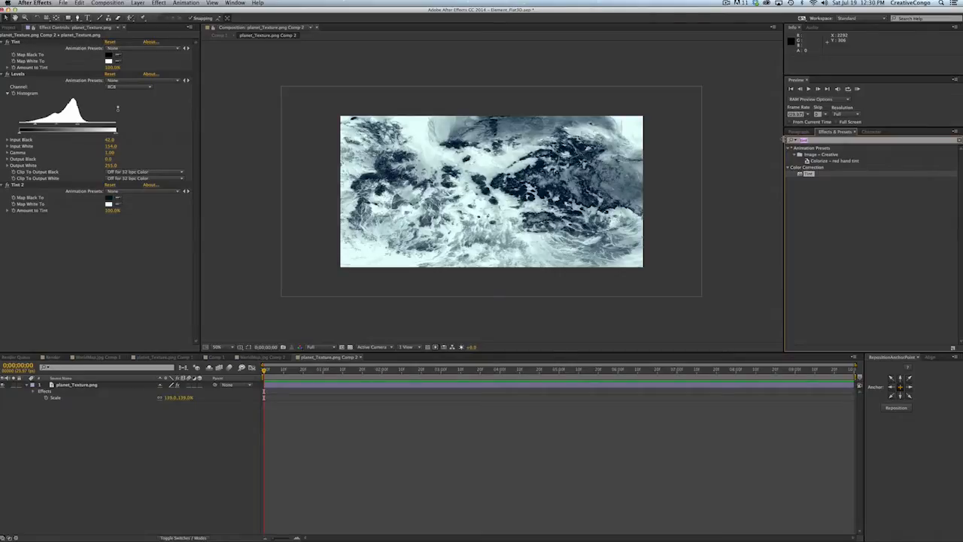
type("mirro")
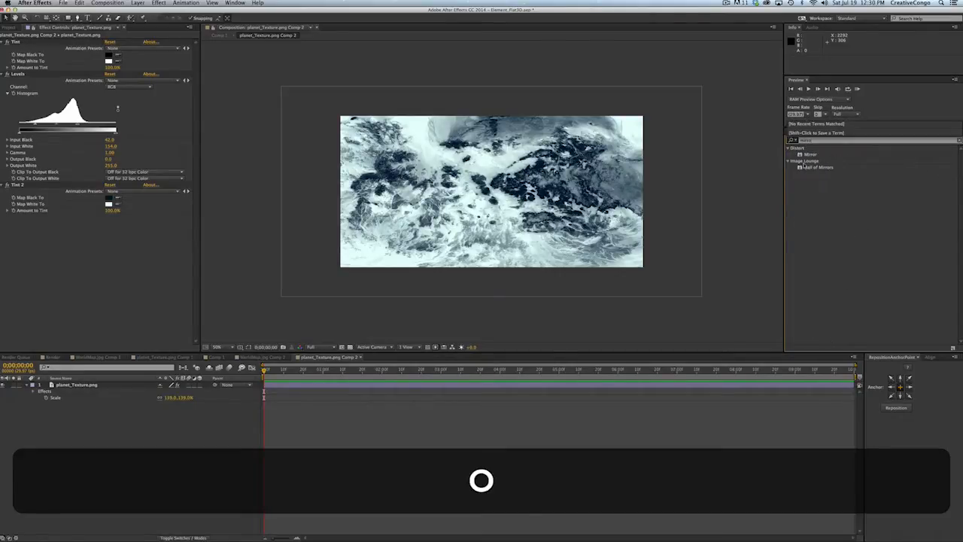
left_click_drag(807, 156, 99, 216)
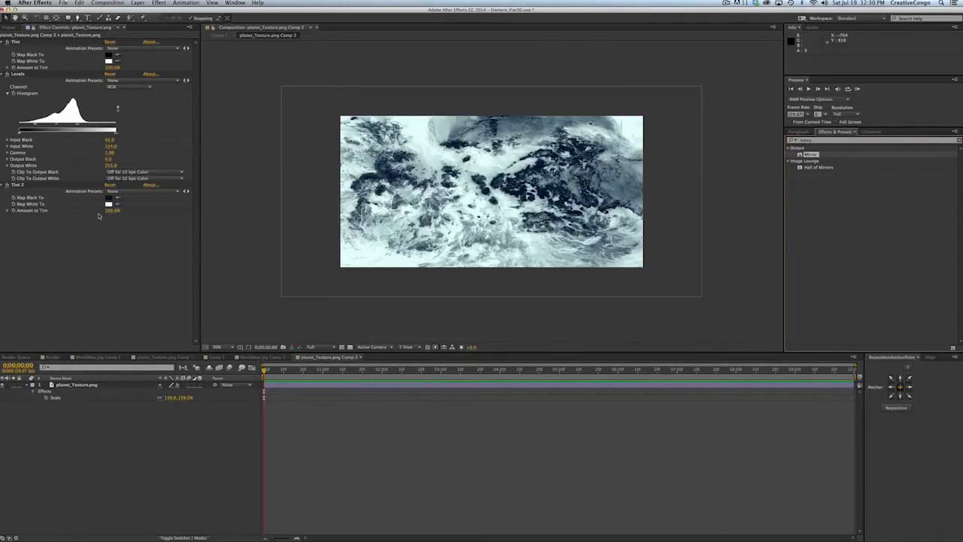
left_click(303, 384)
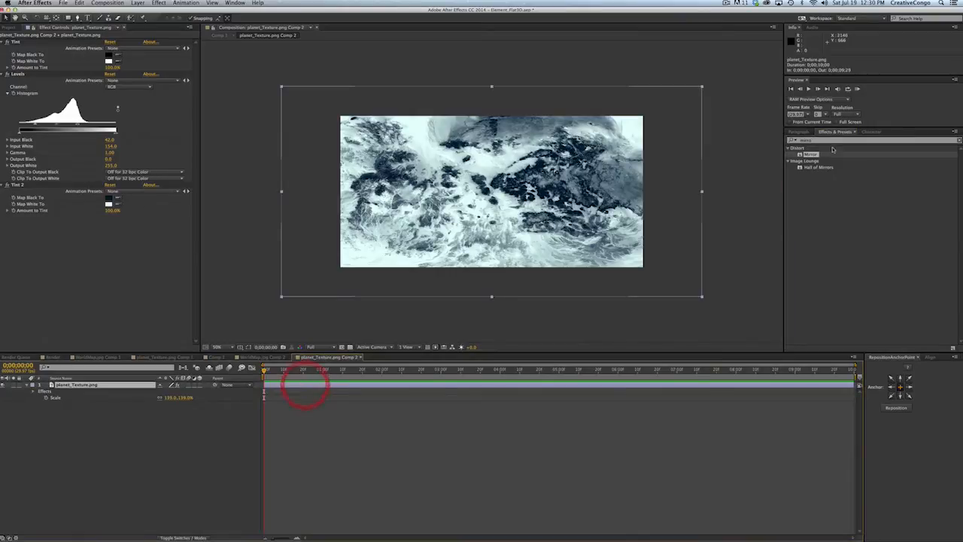
double_click(802, 155)
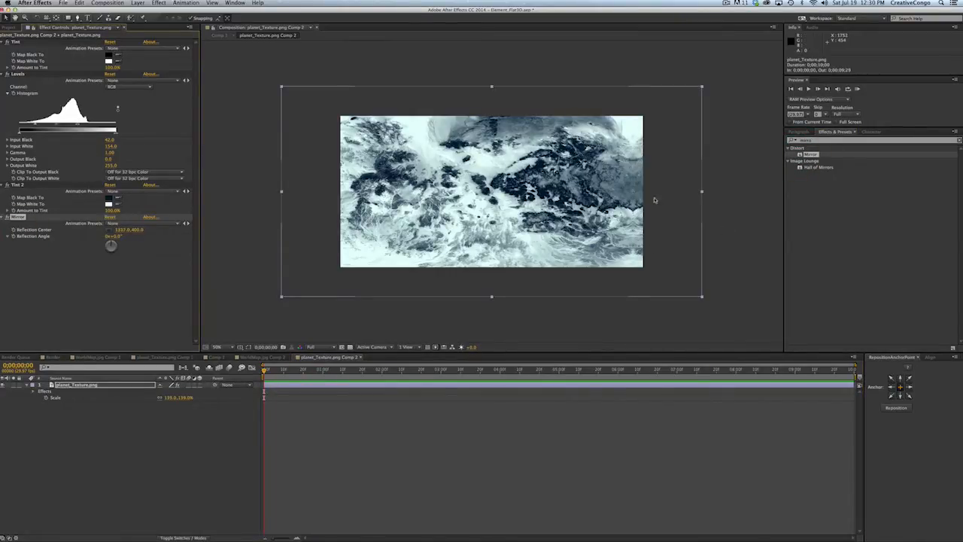
Step: Move the Mirror reflection centre to the middle of the planet texture, with its horizontal value at 800
left_click(566, 191)
left_click_drag(566, 192, 478, 198)
left_click(125, 229)
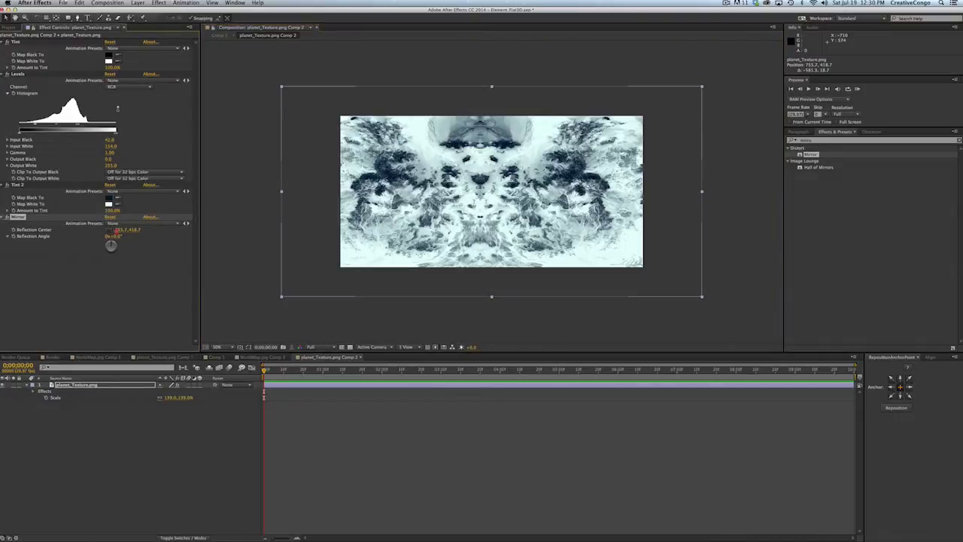
type("800")
key("Return")
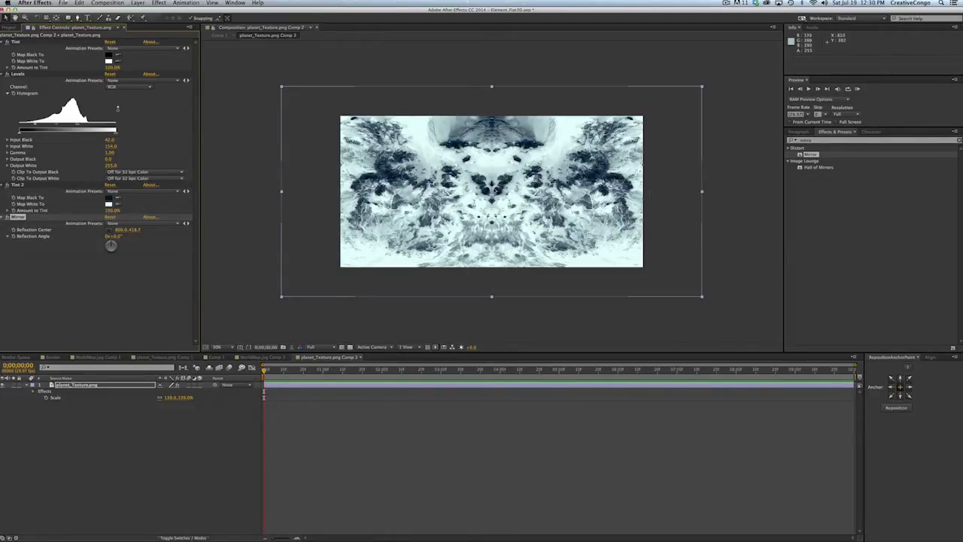
Step: Scale the planet_Texture.png layer down to 127% and shift it down in the composition by about 100 pixels
left_click(70, 385)
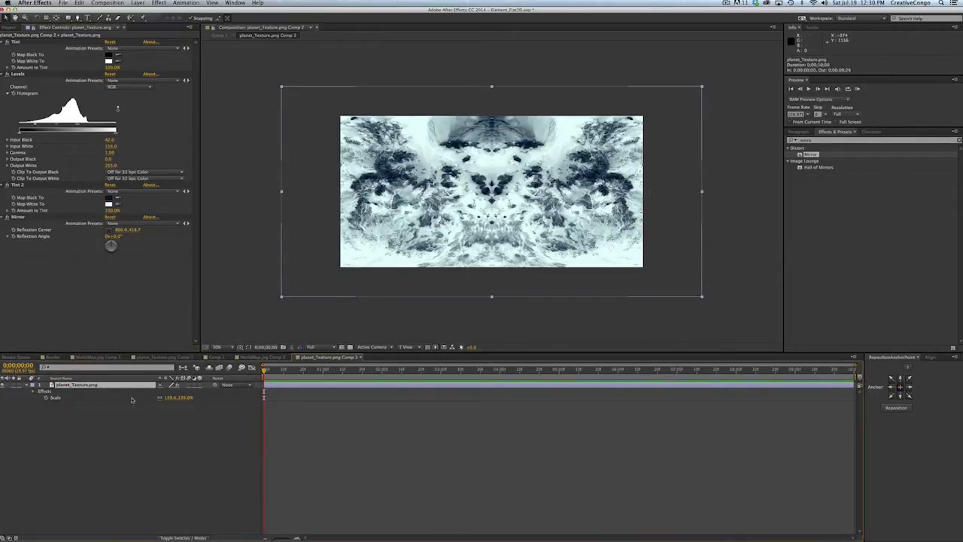
left_click_drag(167, 400, 162, 400)
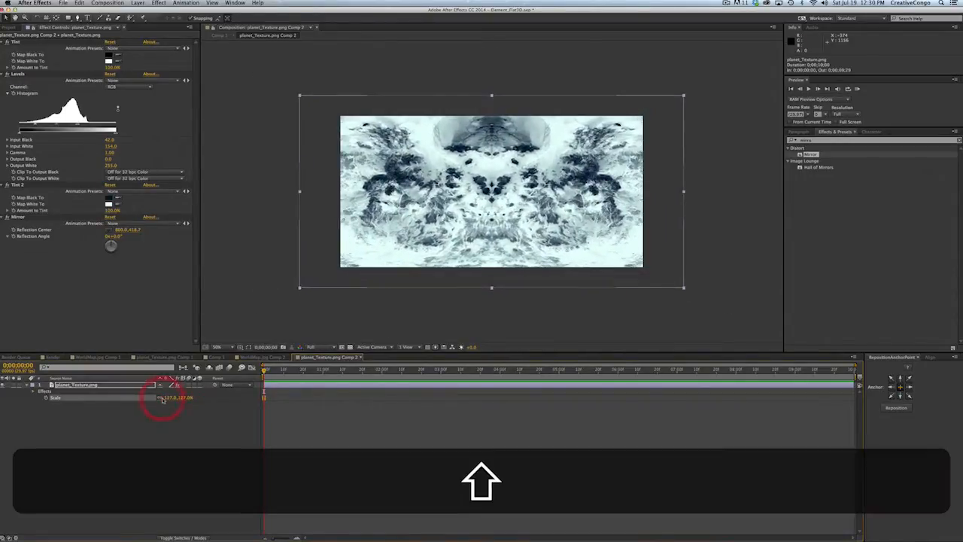
key("shift+Down")
key("shift+Down")
key("shift+Down")
key("shift+Down")
key("shift+Down")
key("shift+Up")
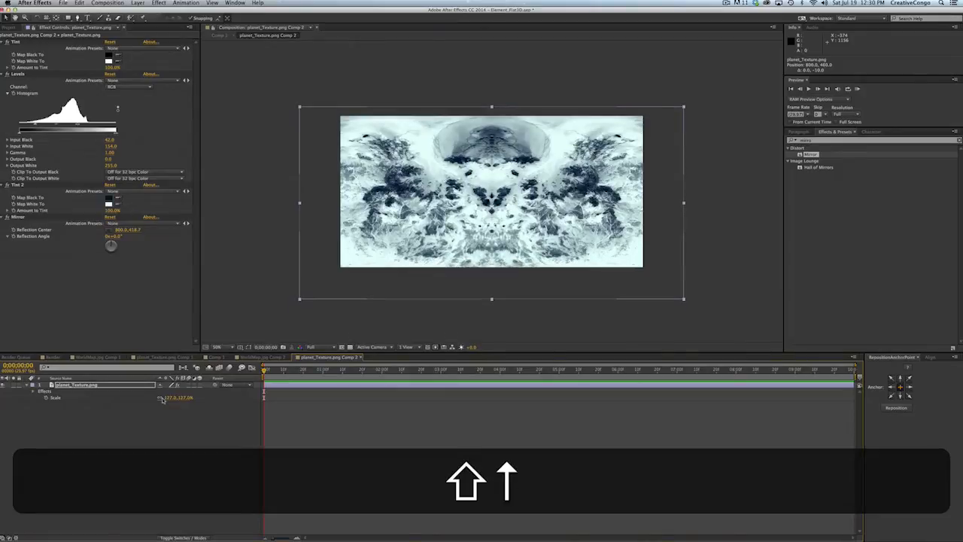
key("shift+Down")
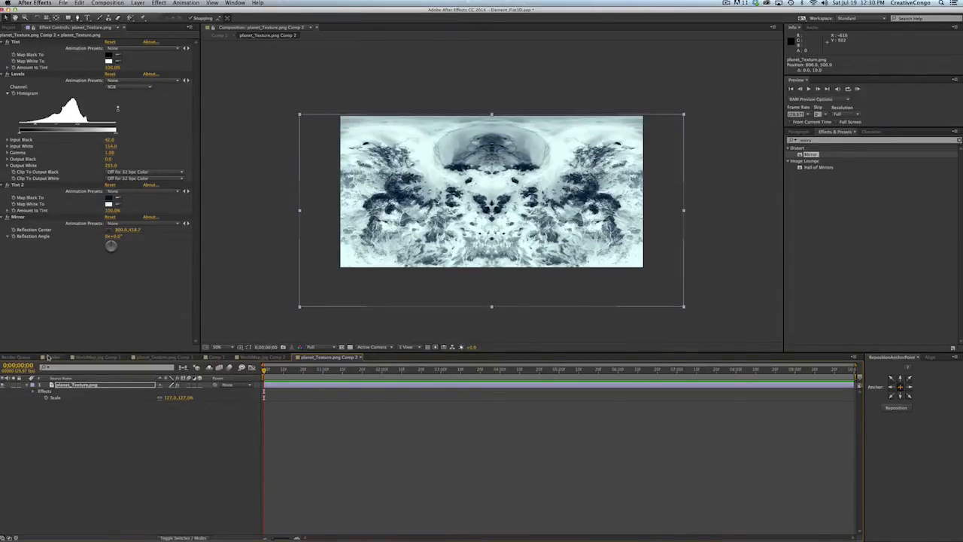
Step: Inspect the mirrored planet texture on its sphere in the scene setup of Comp 1's element layer
left_click(214, 357)
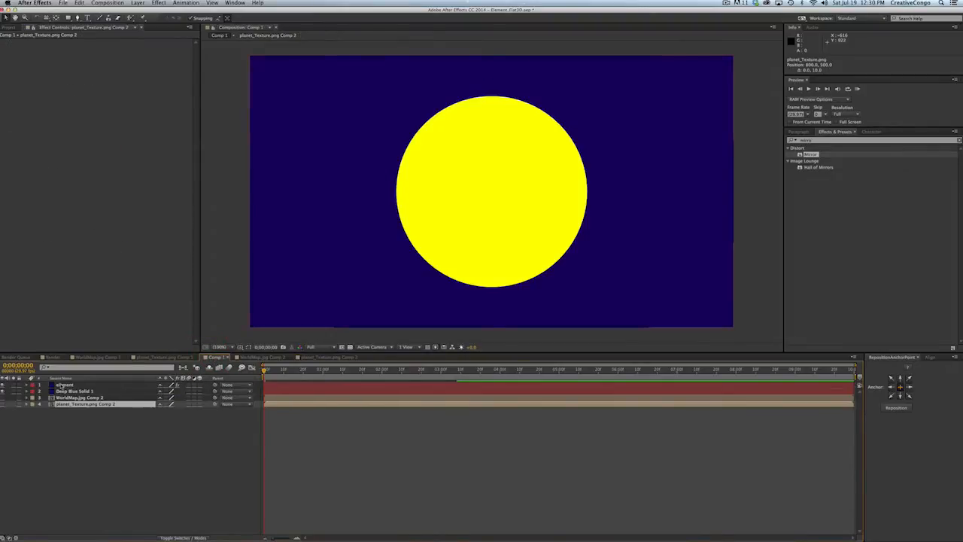
left_click(65, 385)
left_click(34, 63)
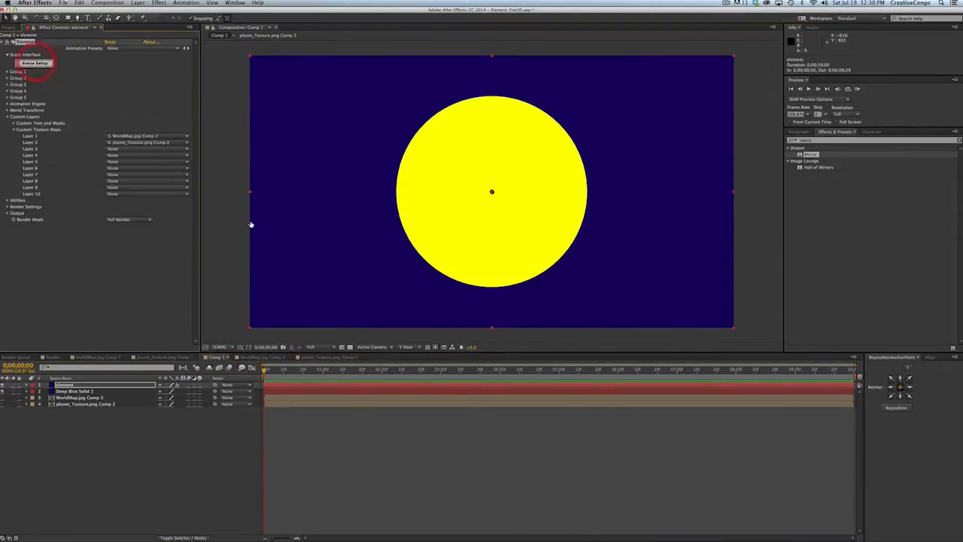
left_click_drag(273, 262, 377, 254)
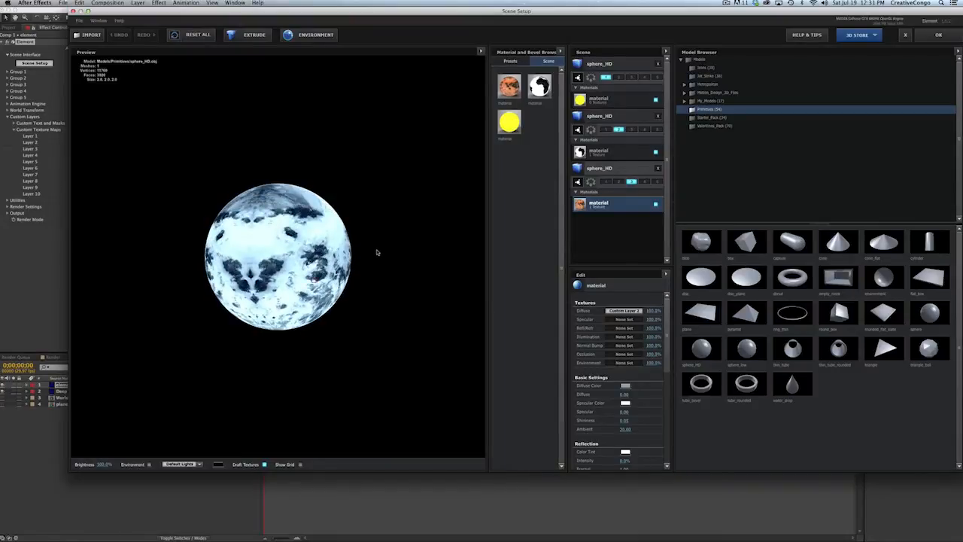
left_click(939, 35)
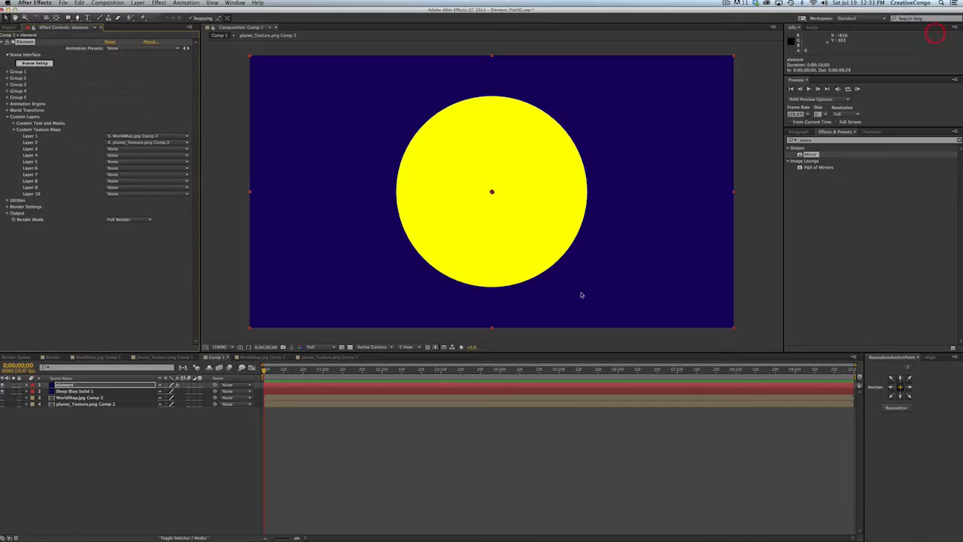
Step: Open WorldMap.jpg Comp 2 and apply the Tint effect to its WorldMap.jpg layer
double_click(77, 398)
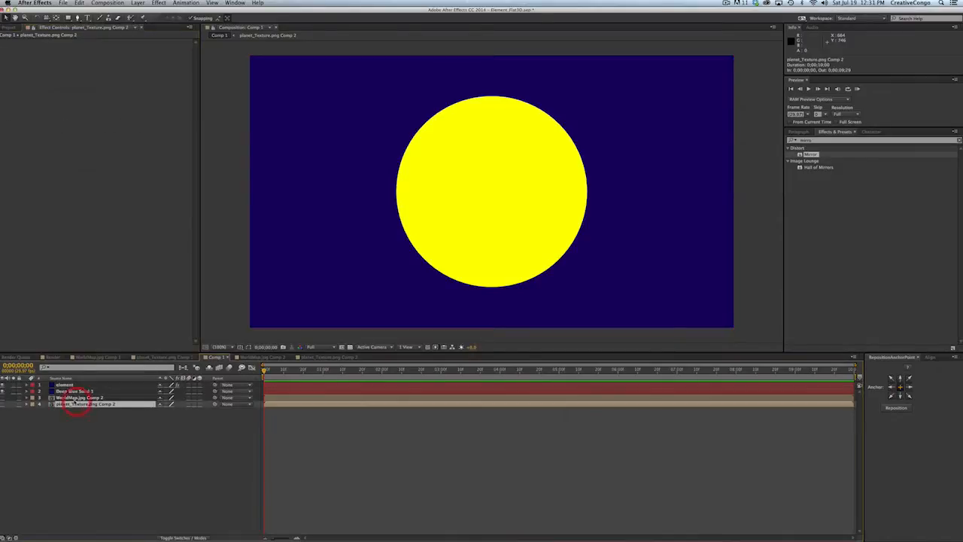
left_click(279, 402)
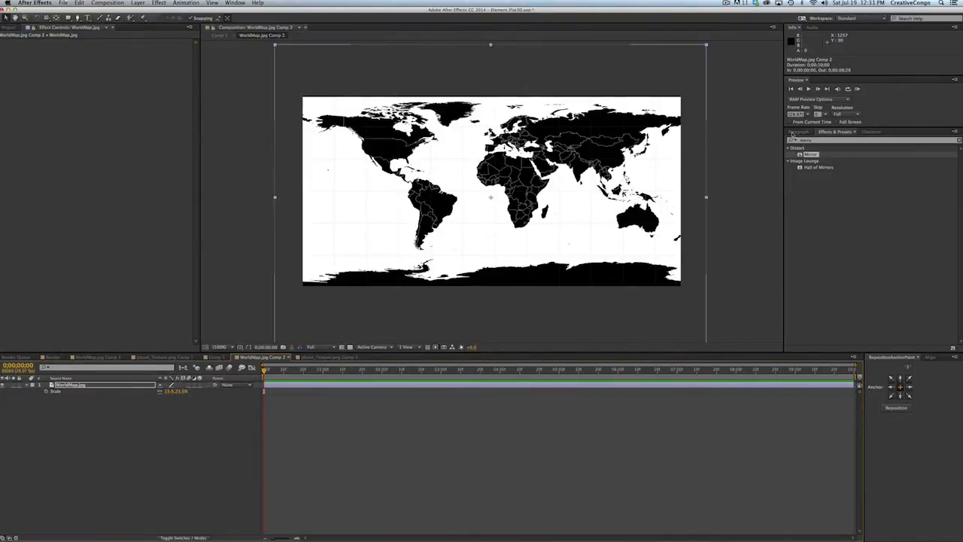
left_click(821, 142)
type("tint")
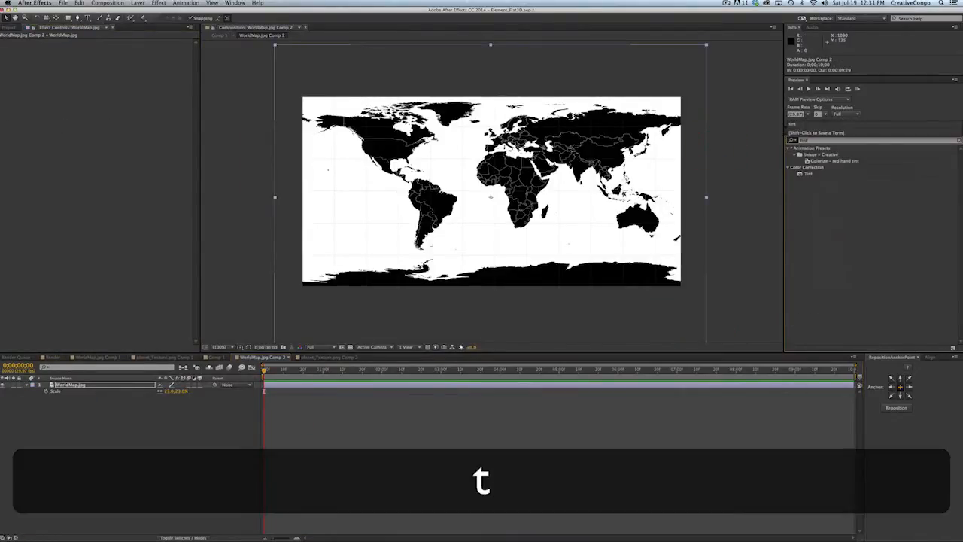
double_click(801, 175)
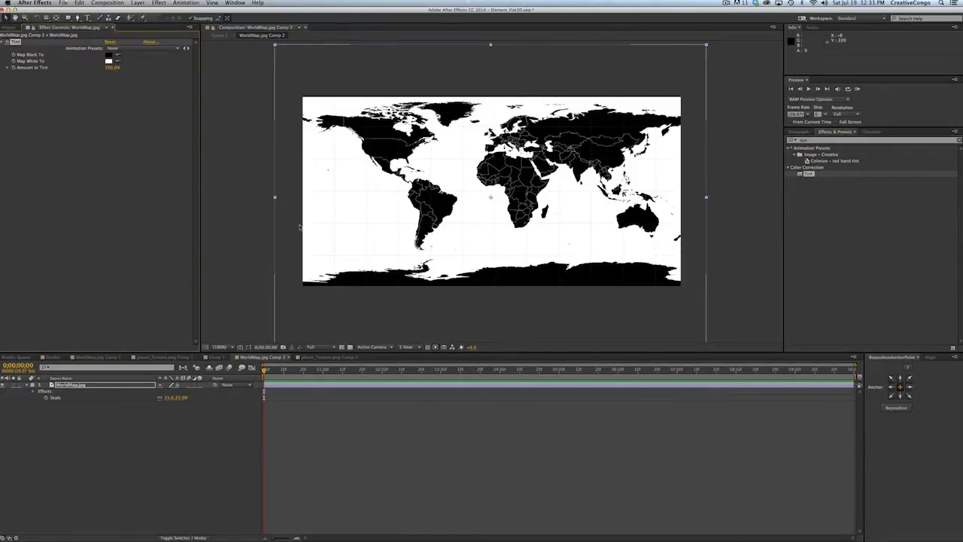
Step: Map white to turquoise in the world map's Tint effect to colour the oceans
left_click(109, 61)
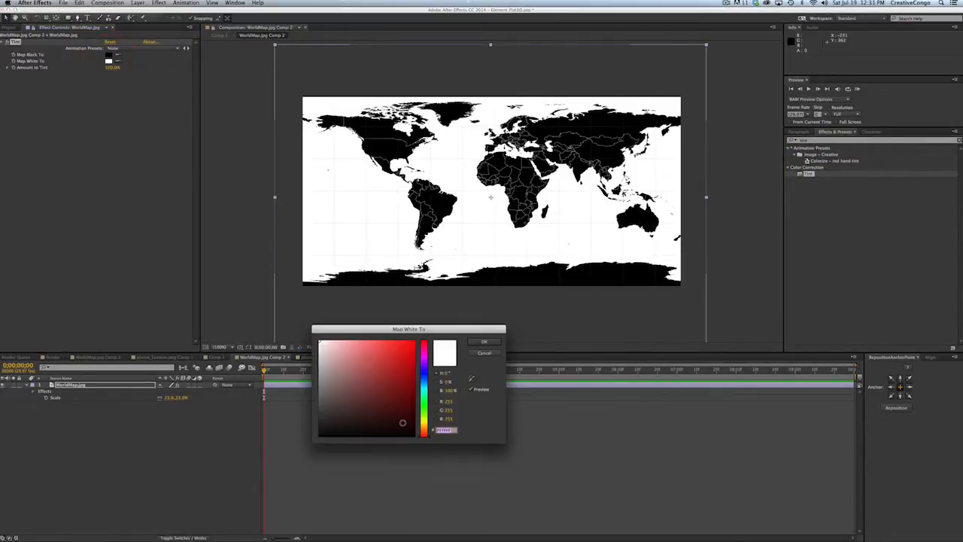
mouse_move(425, 418)
left_mouse_down()
mouse_move(425, 386)
mouse_move(391, 359)
mouse_move(402, 359)
left_mouse_up()
left_click(402, 381)
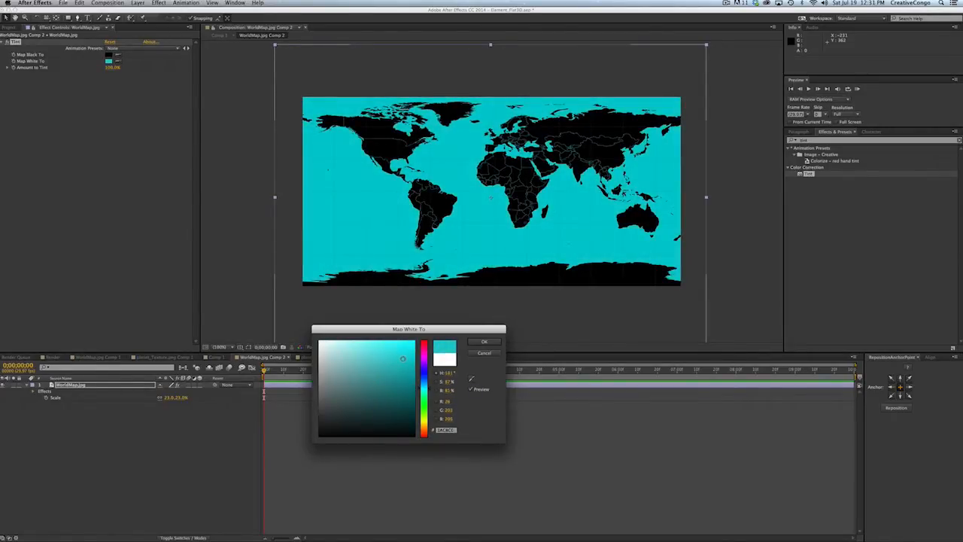
left_click(483, 342)
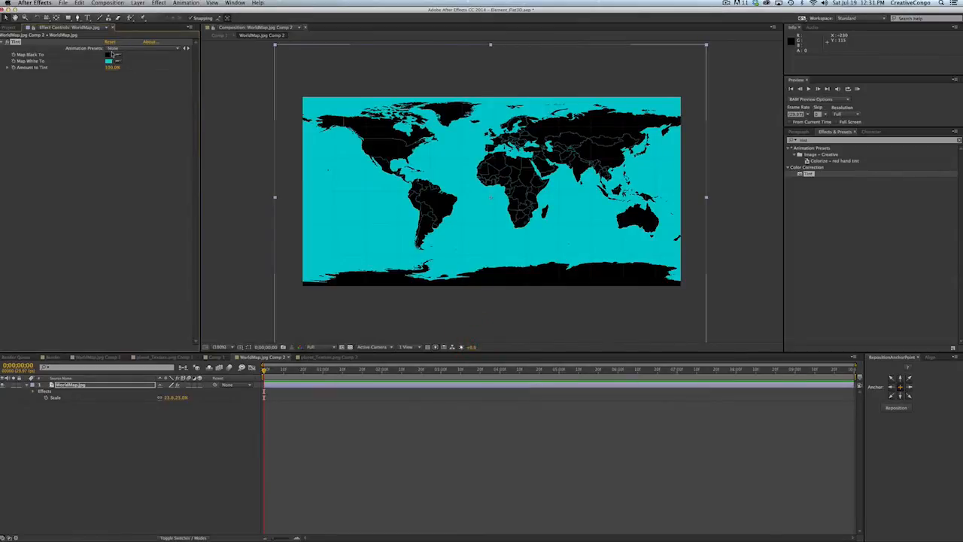
Step: Map black to a bright green in the world map's Tint effect to colour the continents
left_click(109, 55)
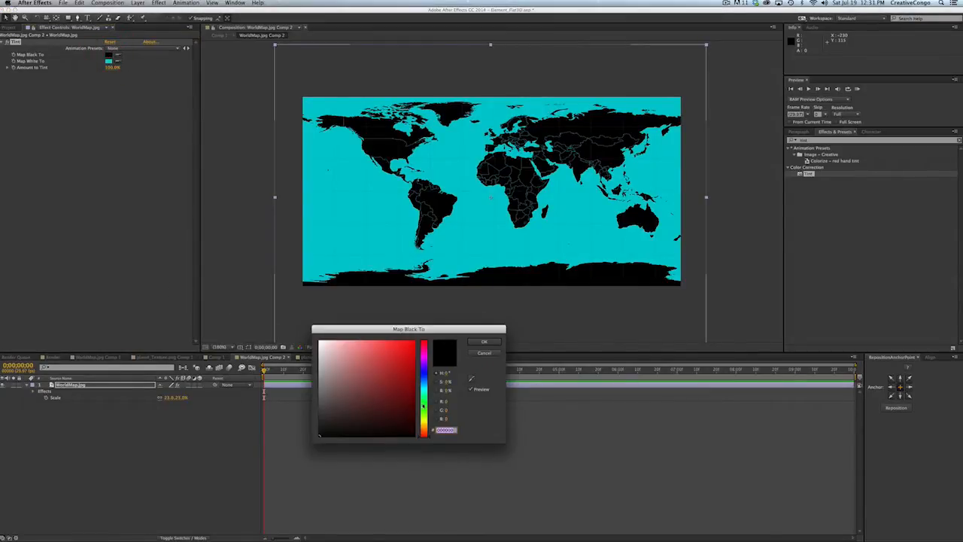
mouse_move(423, 394)
left_mouse_down()
mouse_move(414, 356)
mouse_move(393, 362)
left_mouse_up()
left_click(385, 378)
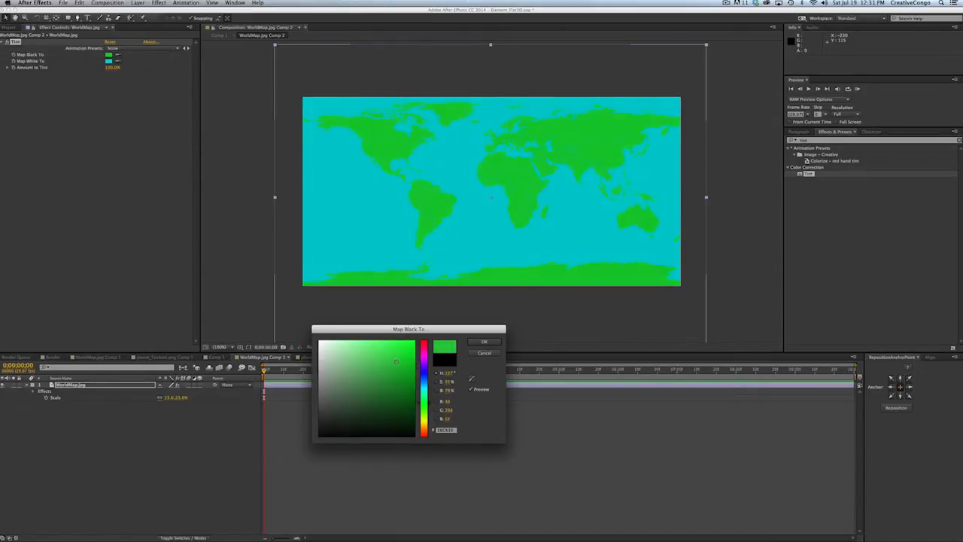
left_click(484, 342)
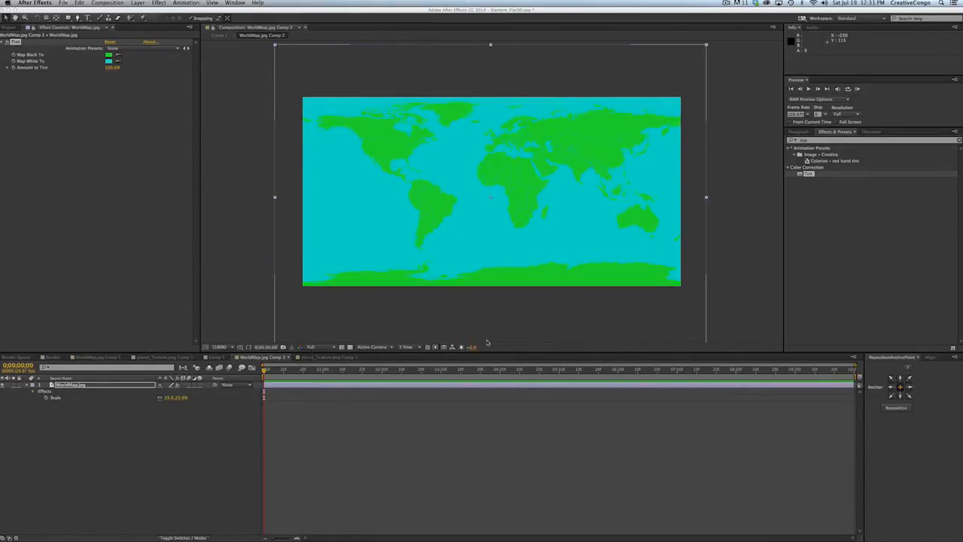
Step: Map white to a lighter sky blue in the world map's Tint effect to recolour the oceans
left_click(110, 61)
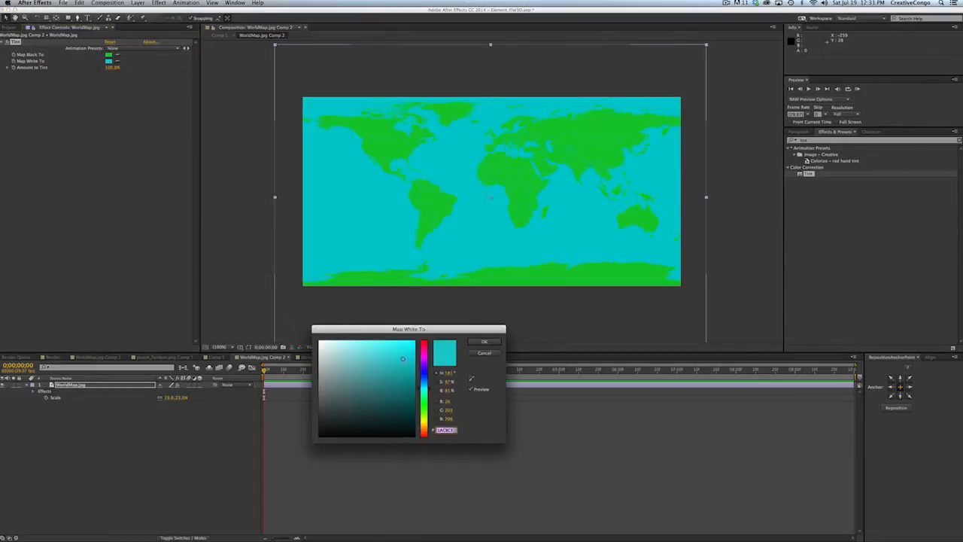
left_click_drag(402, 358, 393, 353)
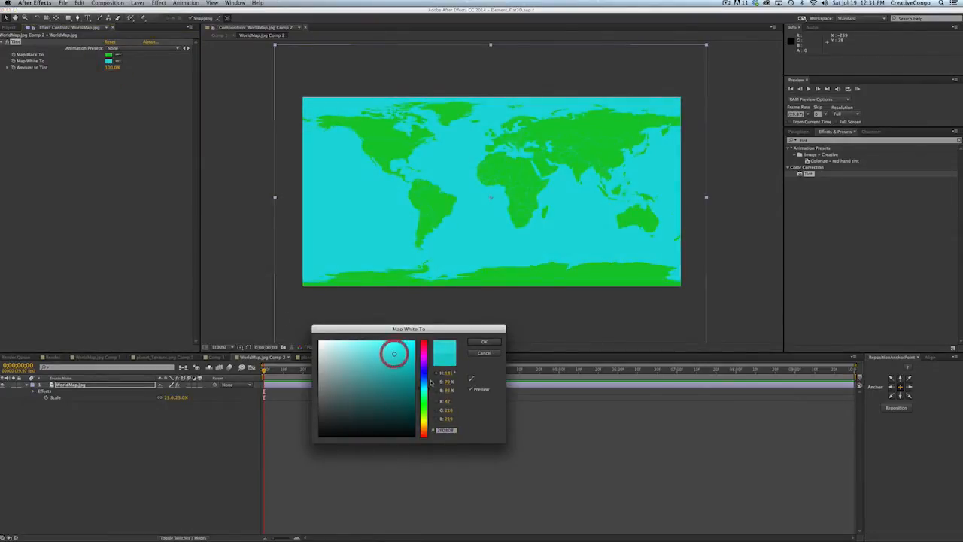
mouse_move(424, 388)
left_mouse_down()
mouse_move(424, 380)
mouse_move(419, 388)
left_mouse_up()
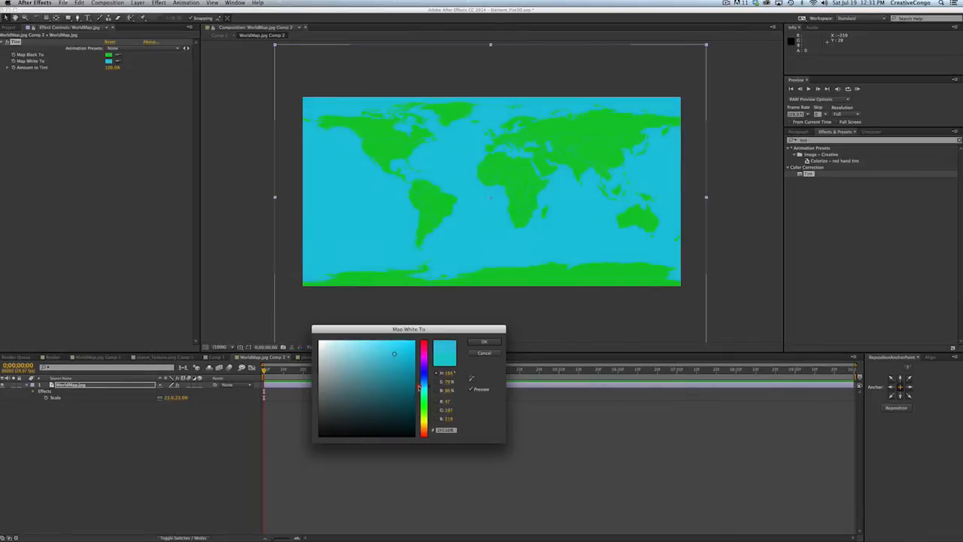
left_click(473, 343)
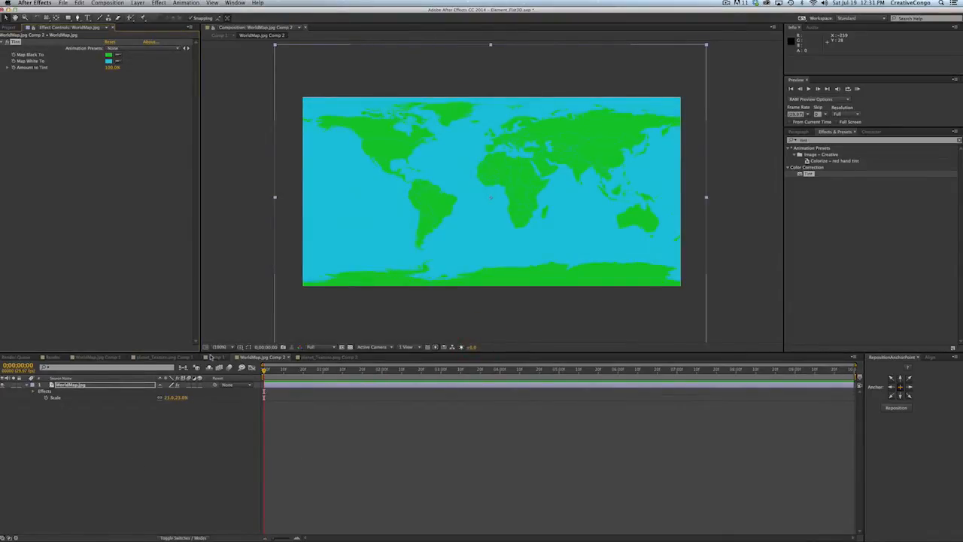
Step: Check the recoloured Earth globe from several angles in the scene setup of Comp 1's element layer
left_click(215, 357)
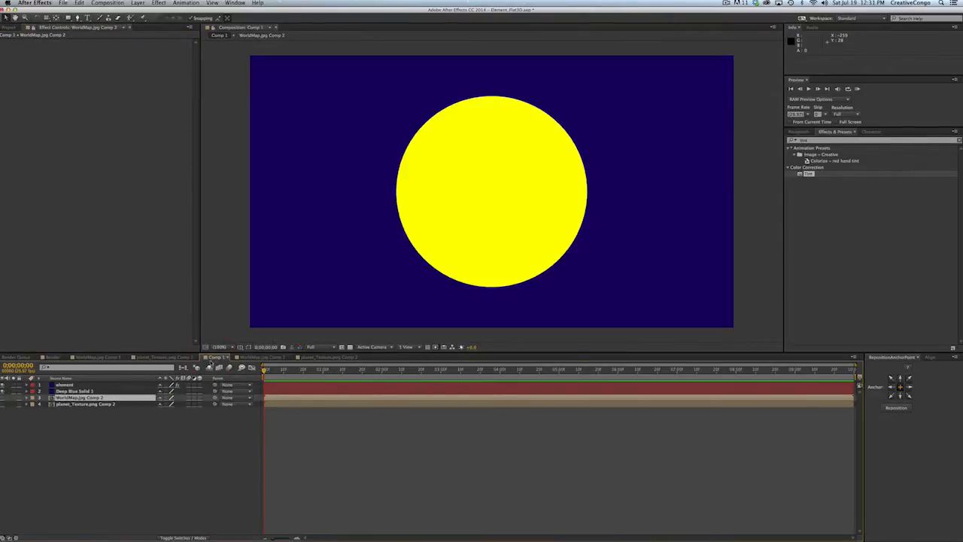
left_click(60, 385)
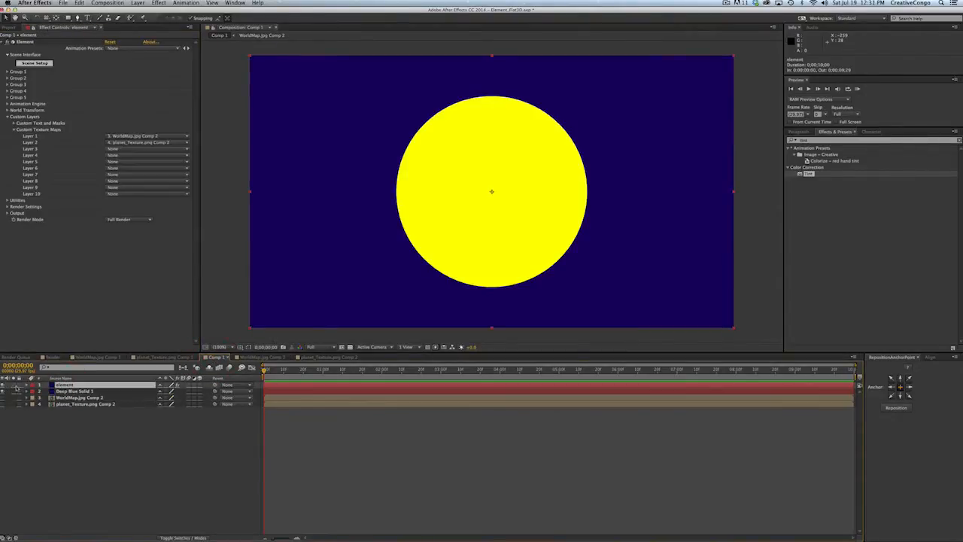
left_click(31, 64)
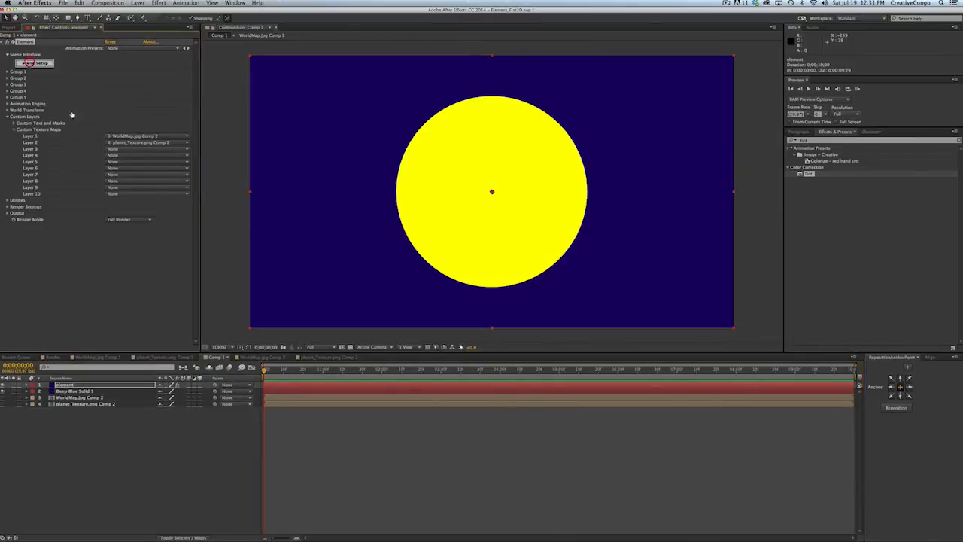
left_click(602, 150)
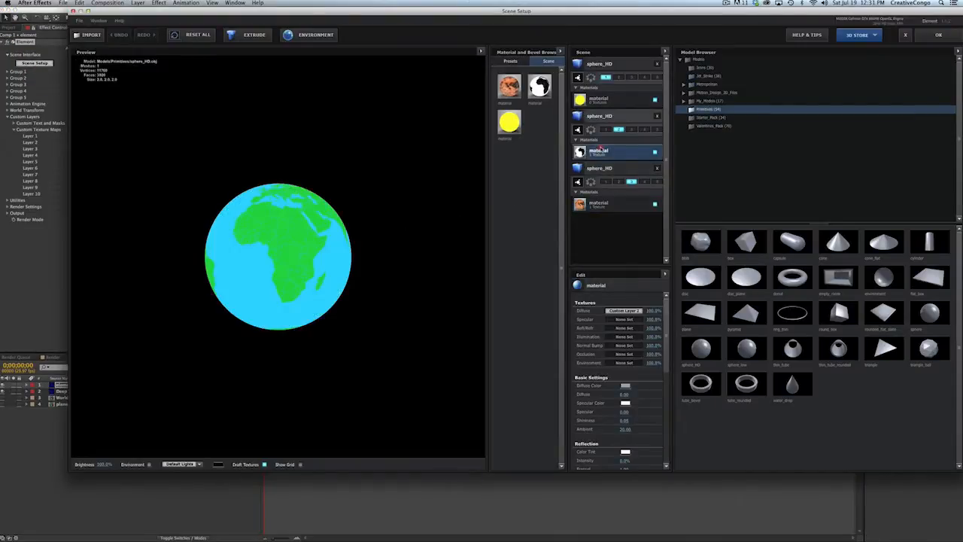
left_click_drag(336, 263, 404, 279)
left_click(599, 99)
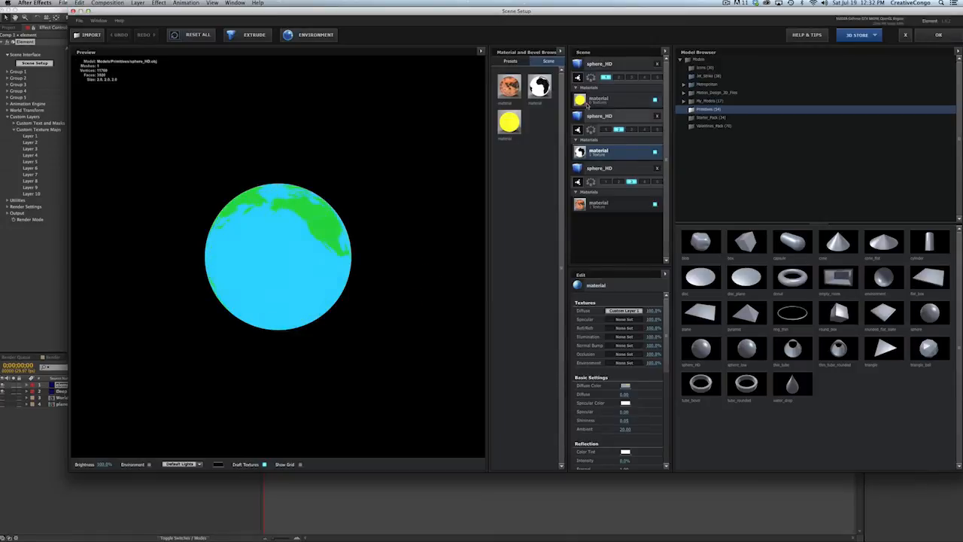
left_click(937, 35)
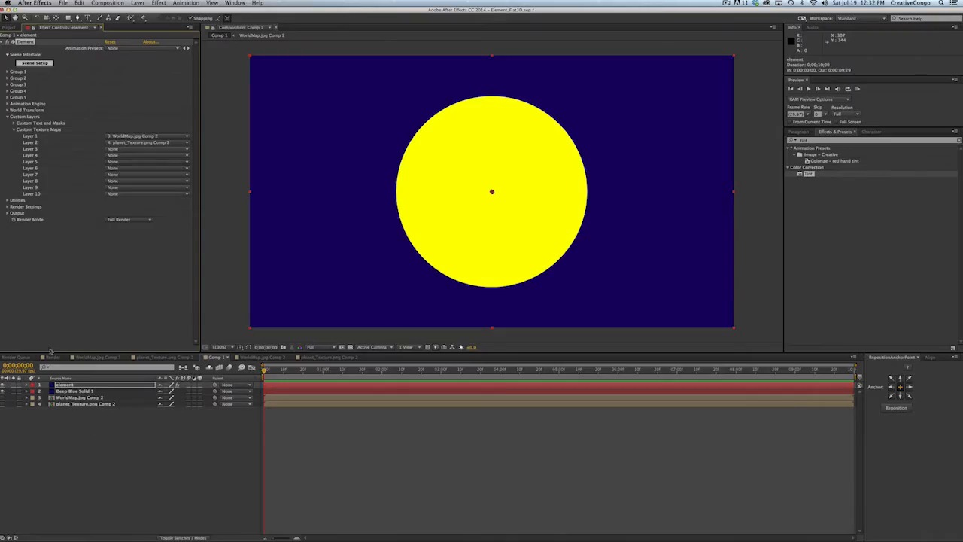
Step: Create a group null for Group 1 of the Element effect and rename it Sun
left_click(60, 385)
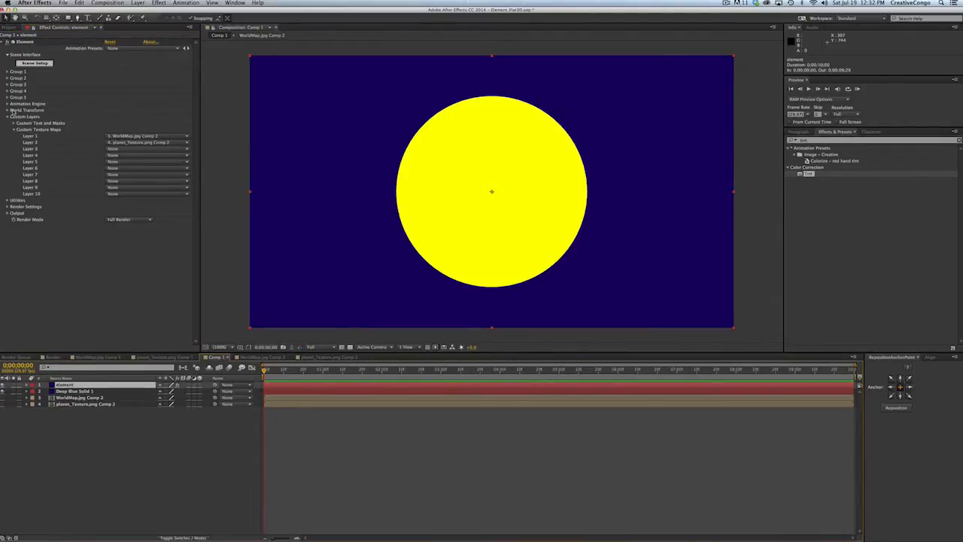
left_click(6, 71)
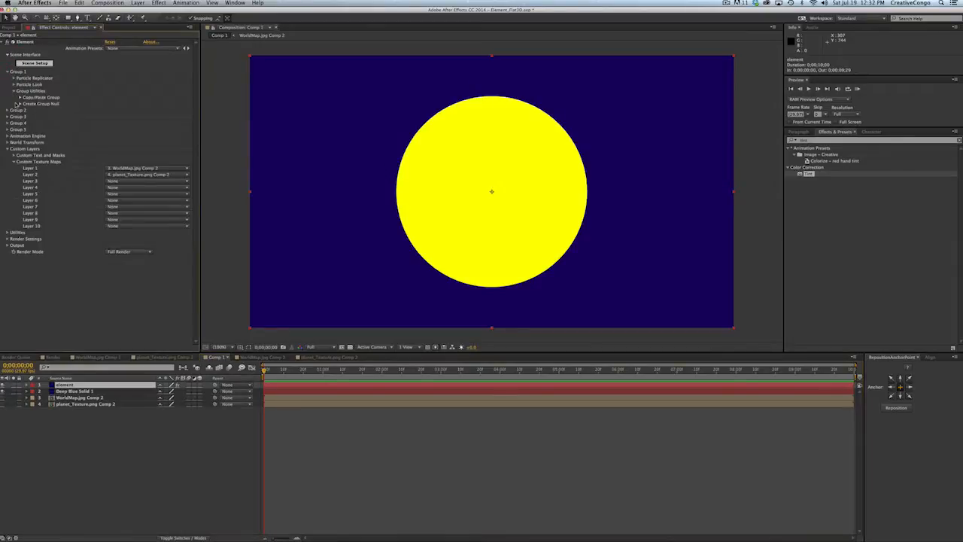
left_click(19, 103)
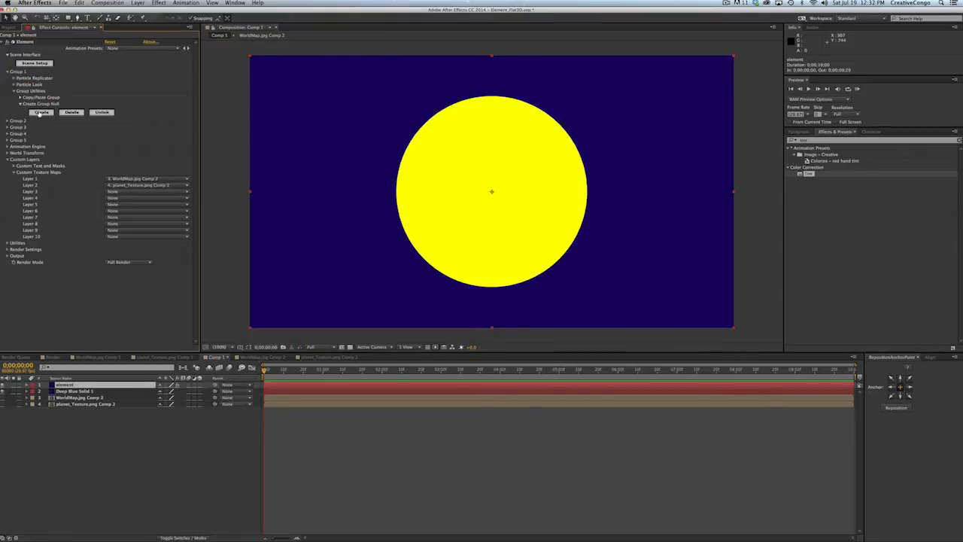
left_click(41, 112)
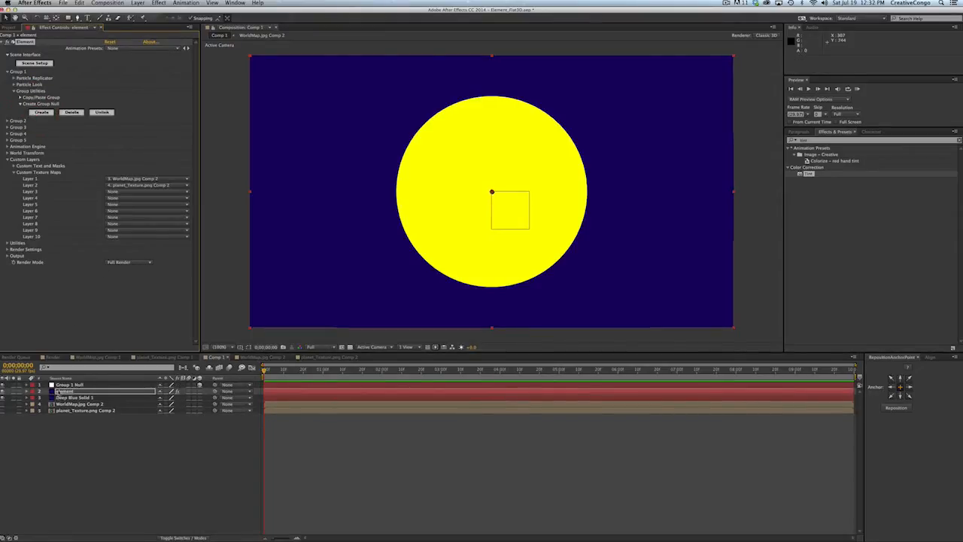
key("Return")
type("Sun")
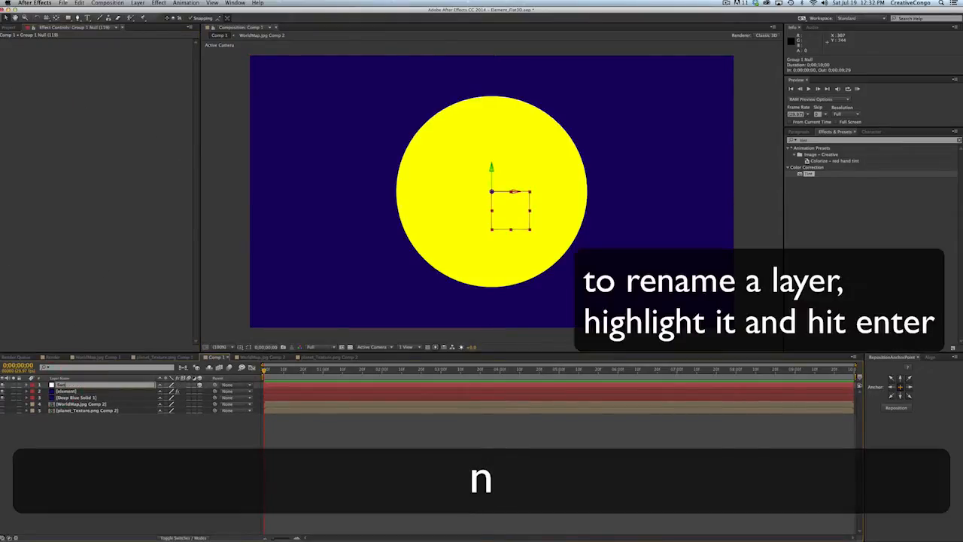
key("Return")
Step: Create a group null for Group 2 of the Element effect and rename it Earth
left_click(68, 391)
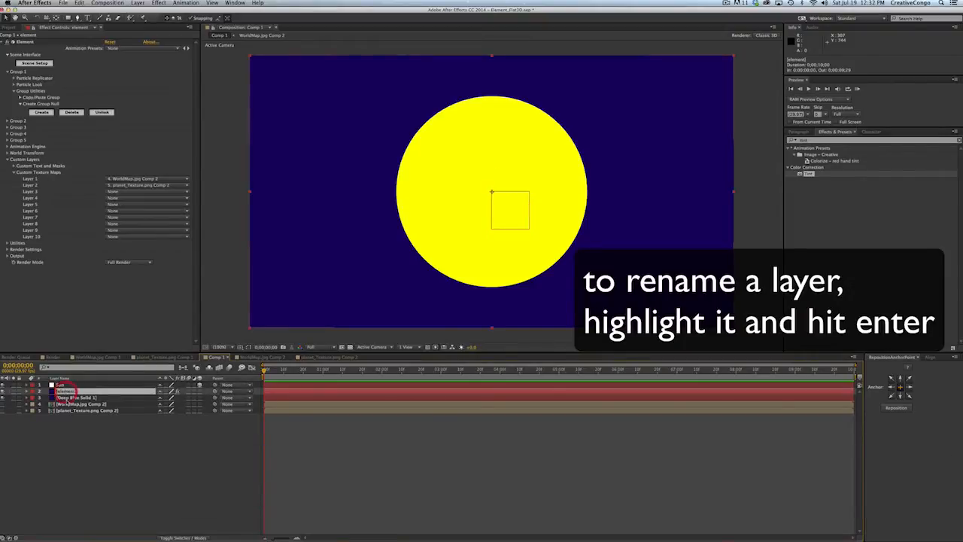
left_click(7, 121)
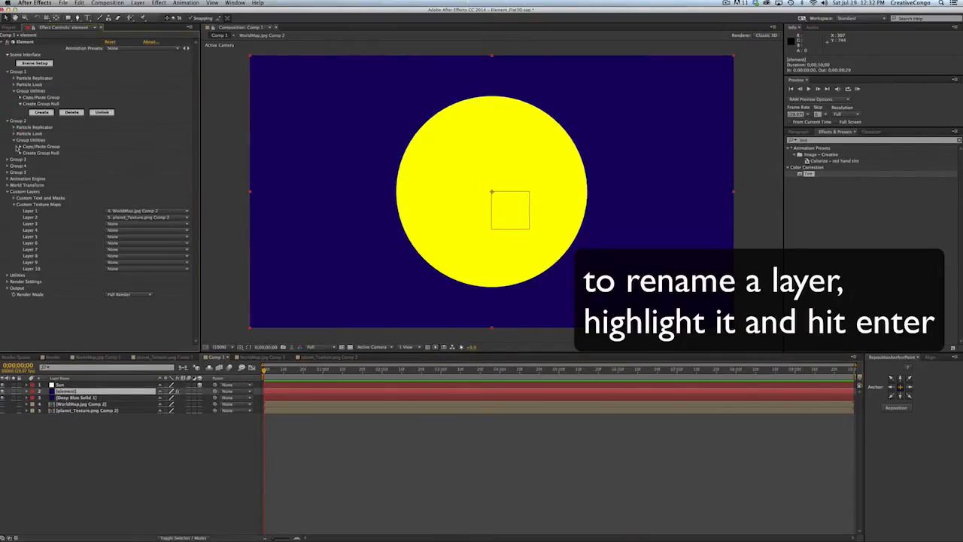
left_click(19, 153)
left_click(41, 161)
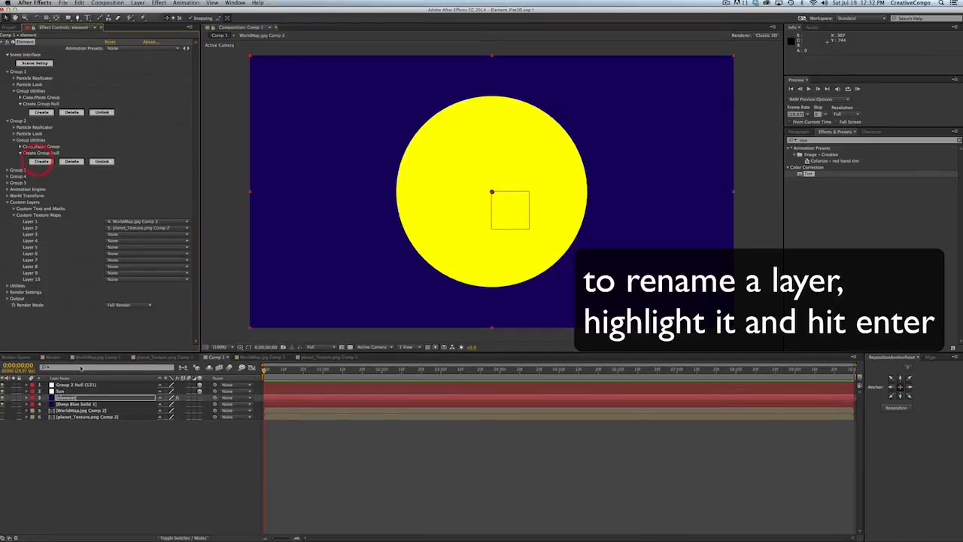
left_click(68, 385)
key("Return")
type("Earth")
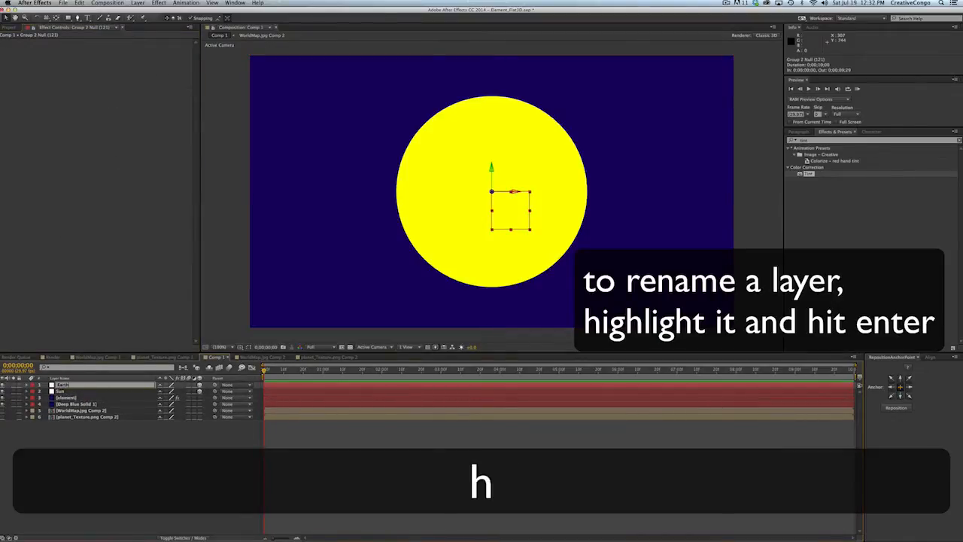
key("Return")
Step: Create a group null for Group 3 of the Element effect and rename it Moon
left_click(66, 398)
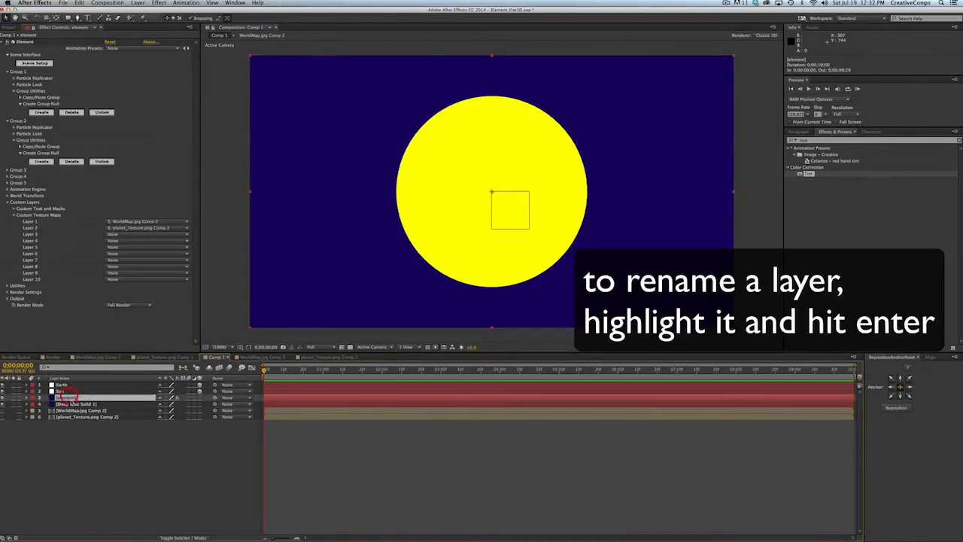
left_click(7, 170)
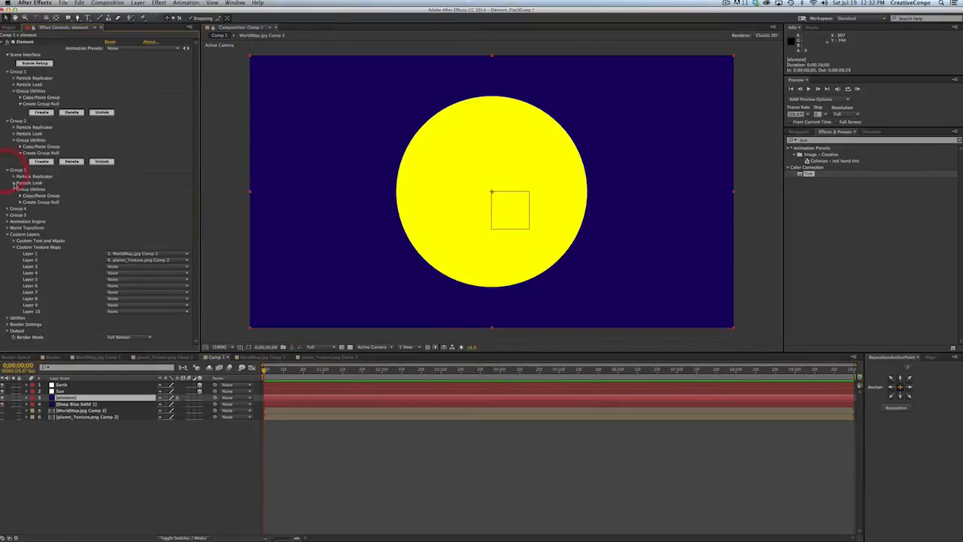
left_click(21, 201)
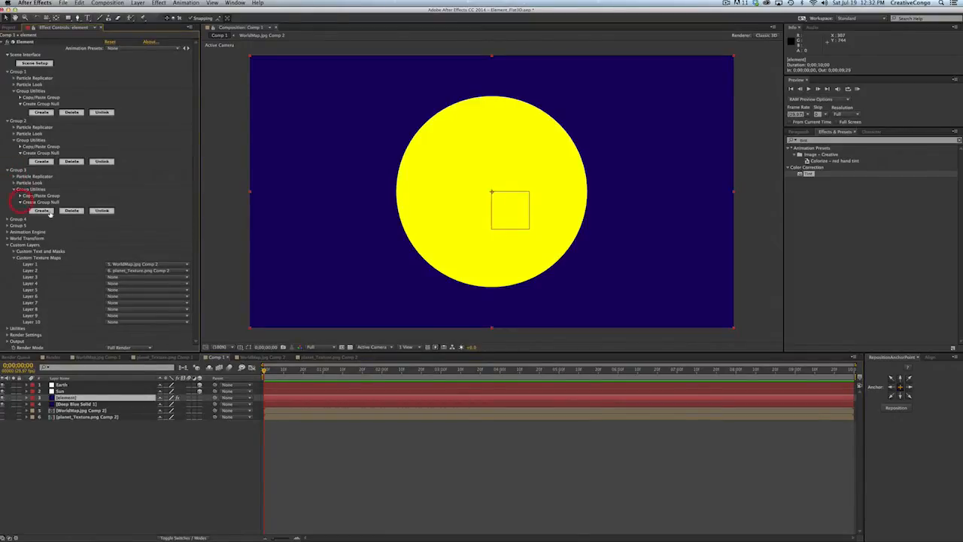
left_click(42, 211)
left_click(76, 385)
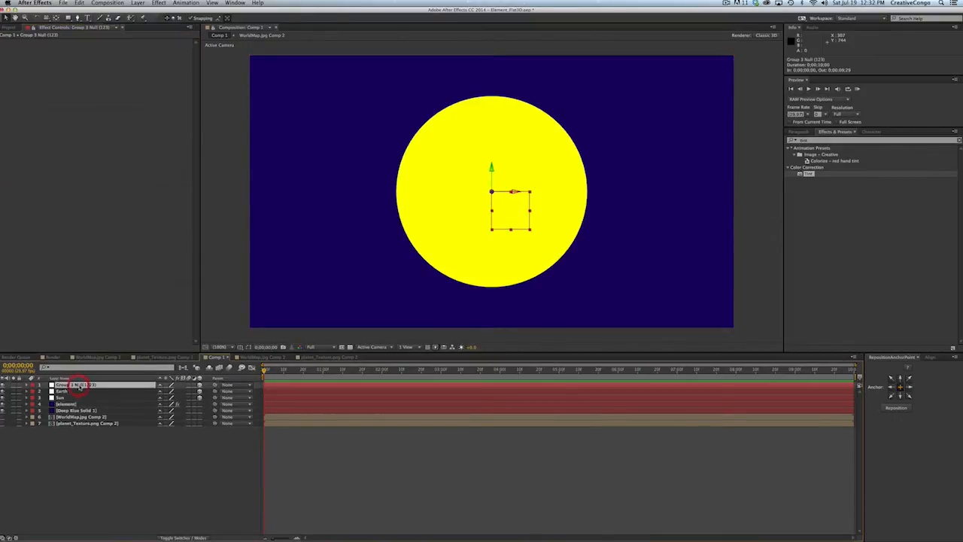
key("Return")
type("Moon")
key("Return")
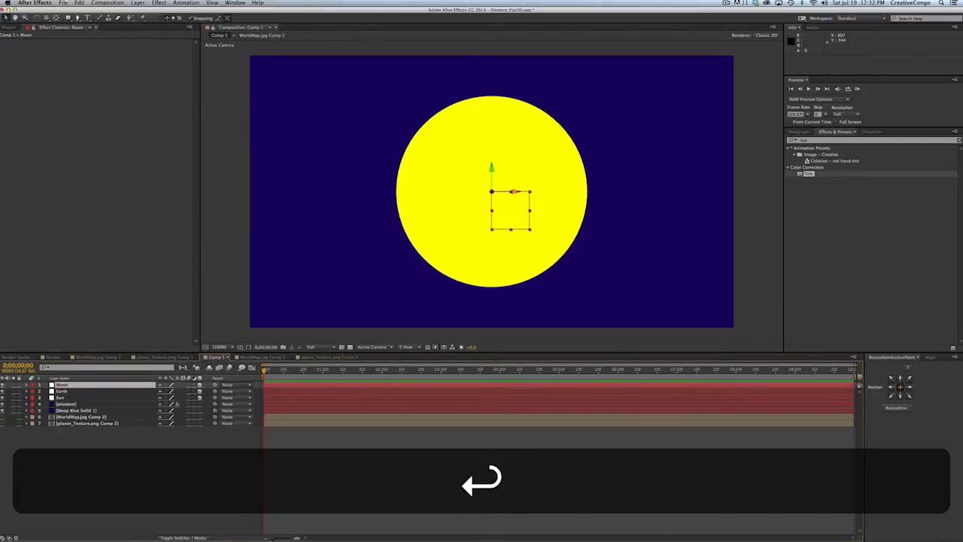
Step: Set the Sun null's scale to 40%
left_click(60, 398)
key("s")
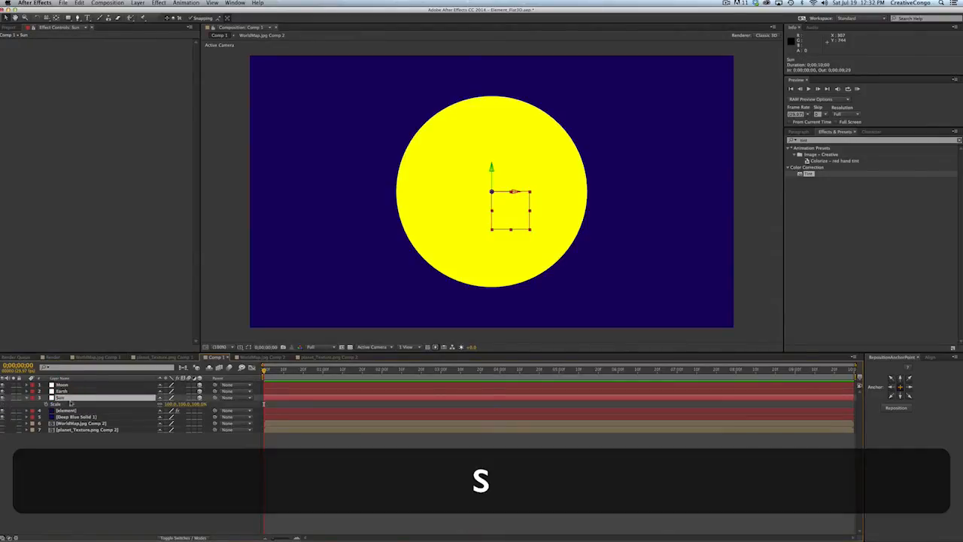
left_click(177, 407)
type("40")
key("Return")
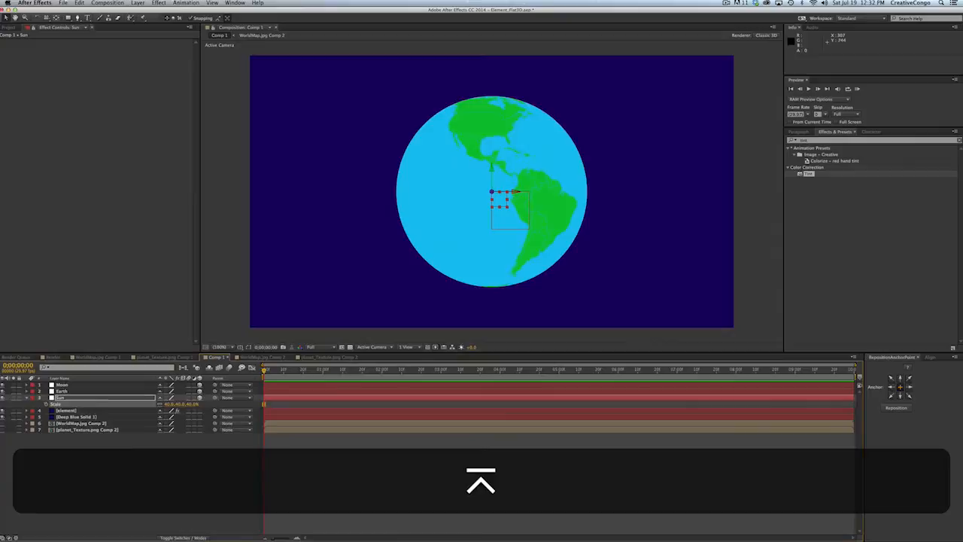
Step: Set the Earth null's scale to 20%
left_click(64, 391)
key("s")
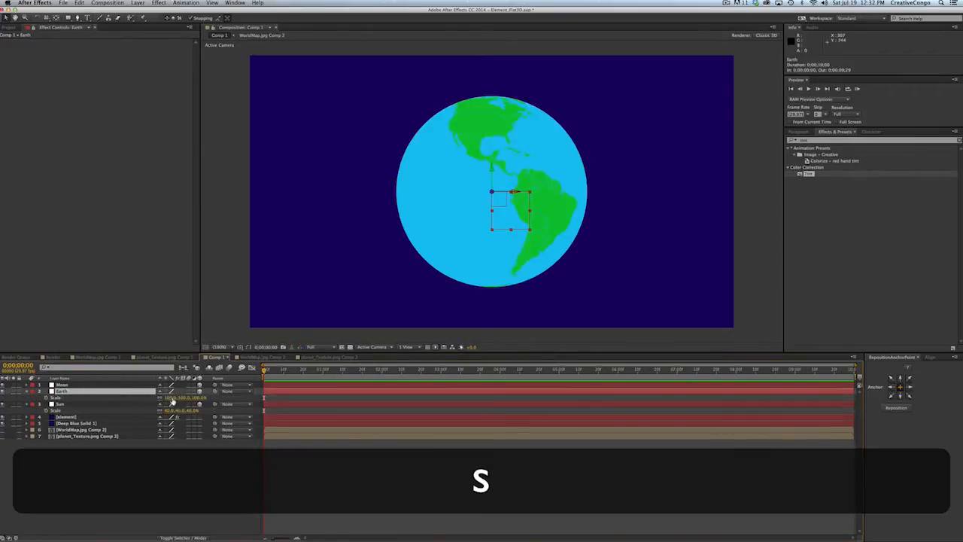
left_click(172, 397)
key("Return")
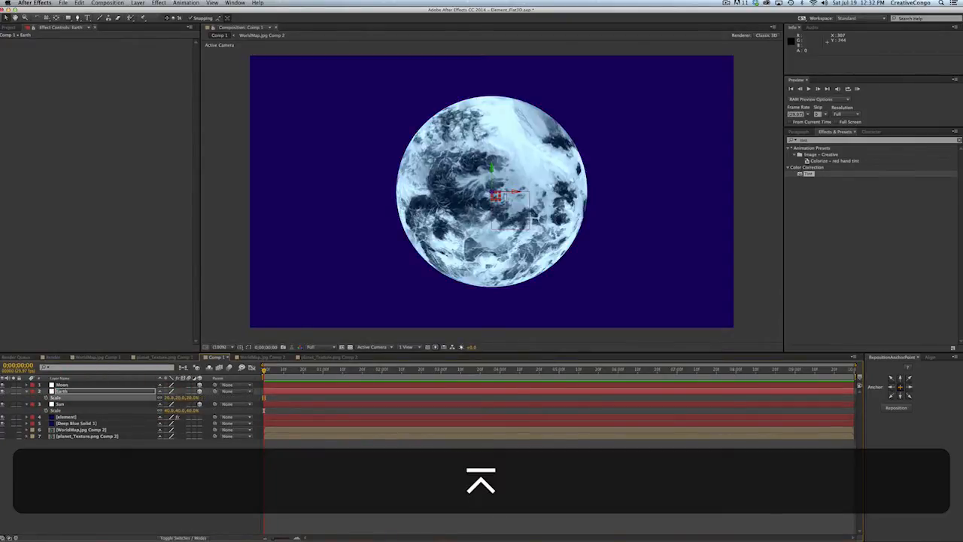
Step: Set the Moon null's scale to 5%
left_click(72, 385)
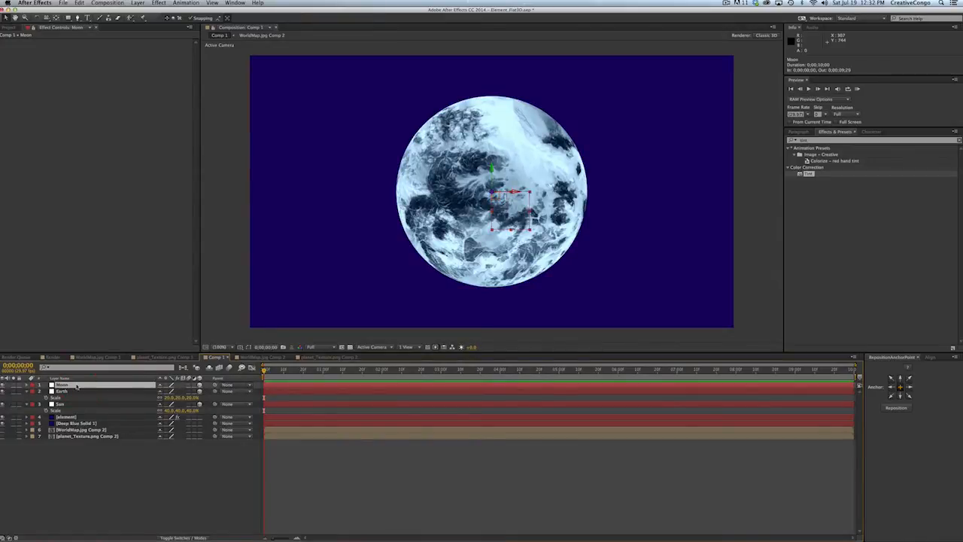
key("s")
left_click(165, 391)
type("5")
key("Return")
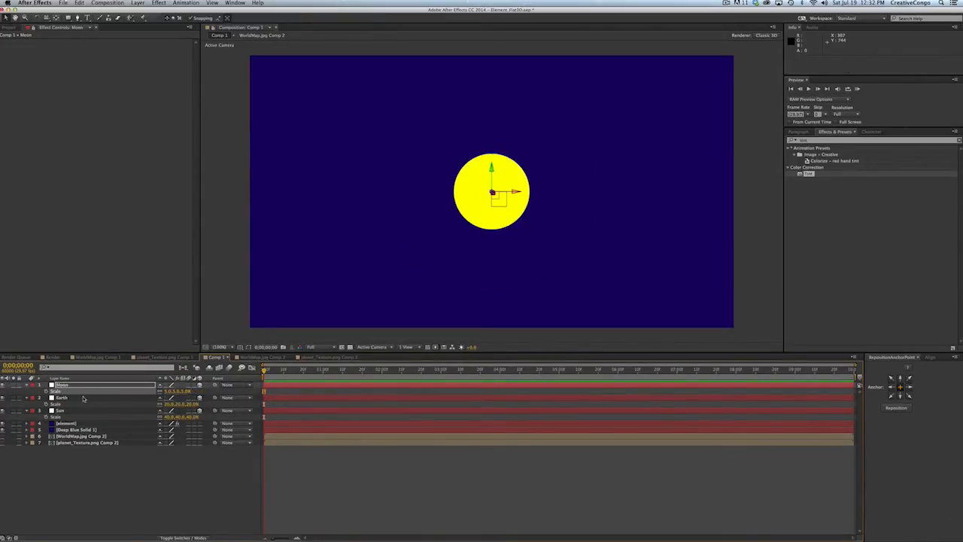
Step: Move the Earth null right of the sun by changing its X position to about 898
left_click(79, 398)
key("p")
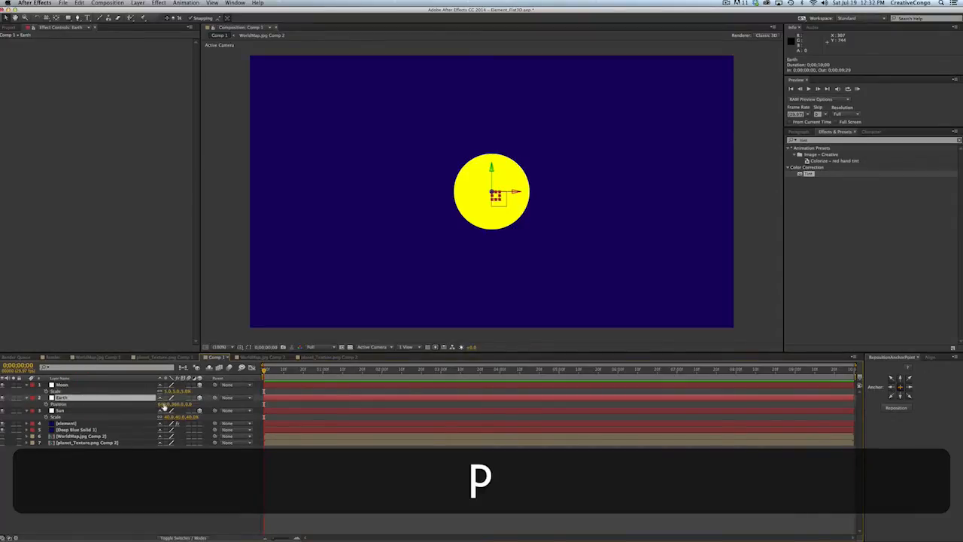
left_click_drag(165, 407, 286, 406)
Step: Move the Moon null just right of the Earth by changing its X position to about 992
left_click(97, 386)
key("s")
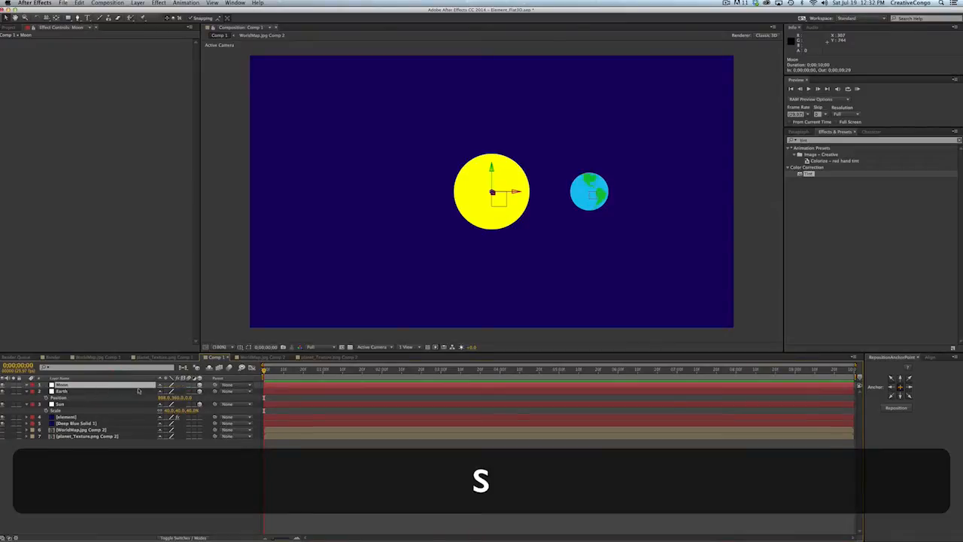
key("s")
key("p")
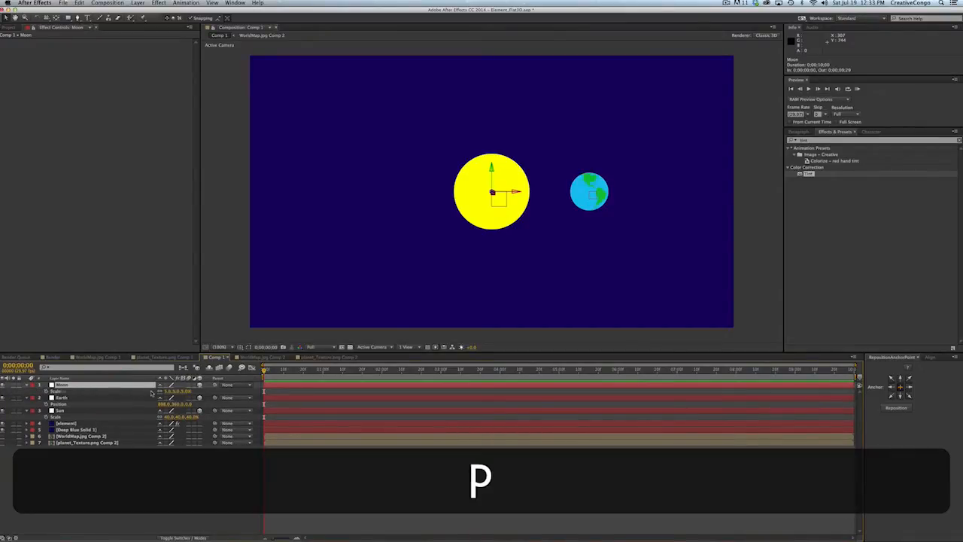
left_click_drag(161, 395, 292, 394)
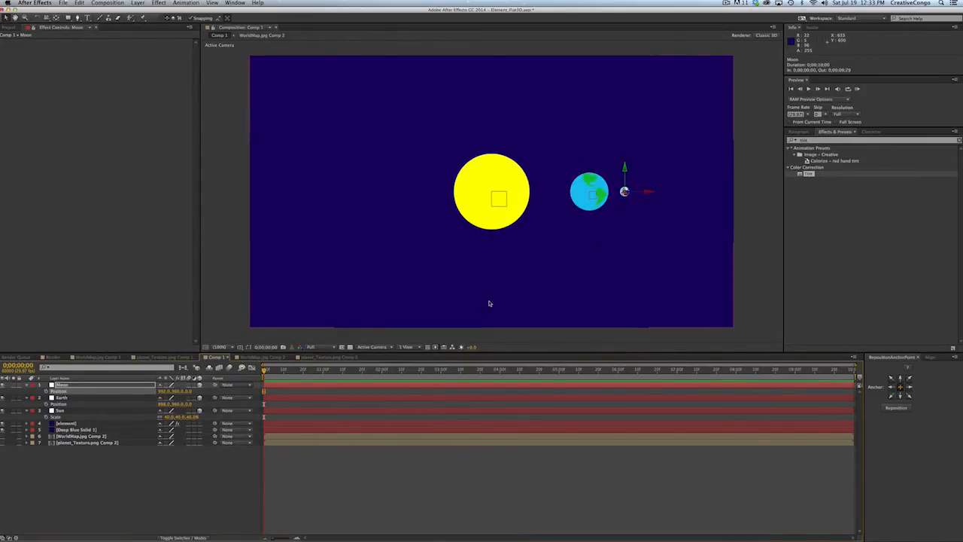
Step: Parent the Earth null to the Sun null and the Moon null to the Earth null
left_click(61, 398)
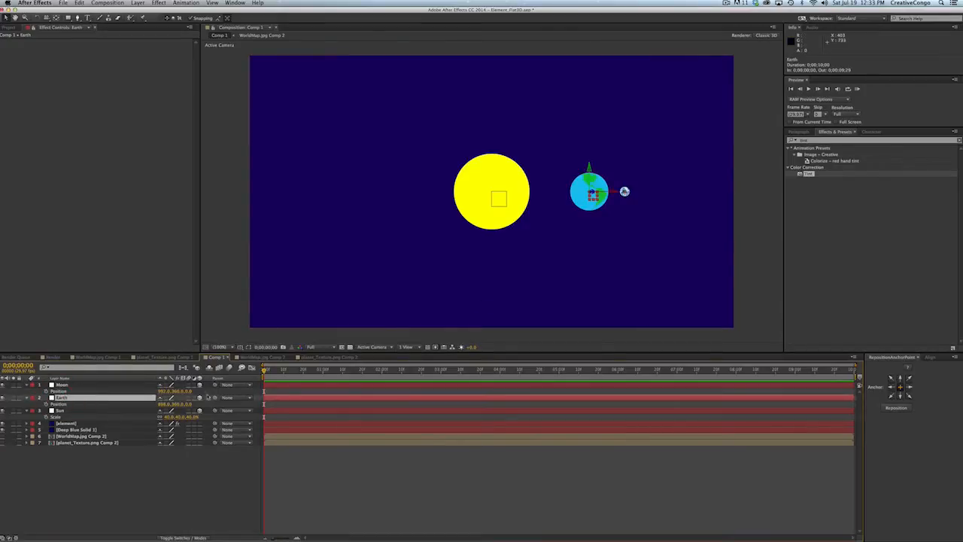
left_click_drag(215, 398, 60, 411)
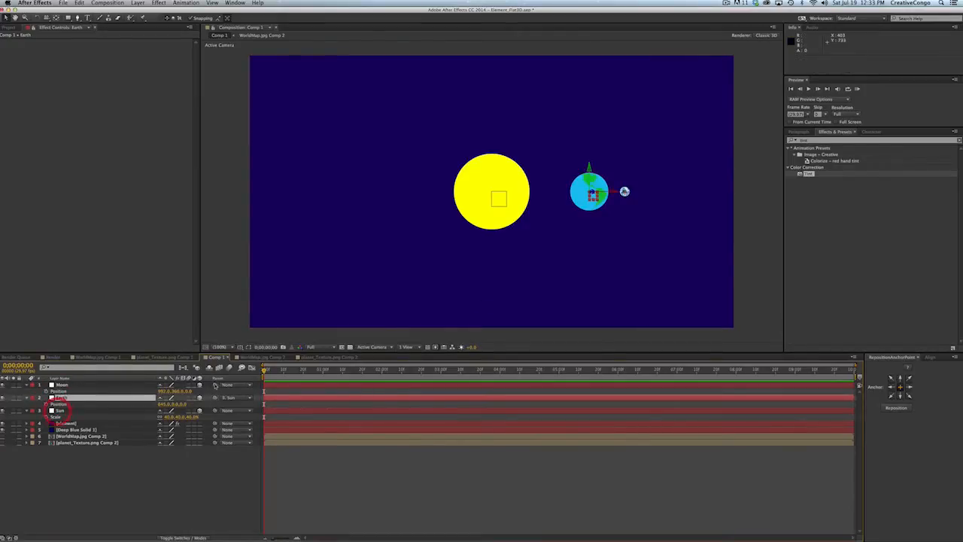
left_click_drag(151, 393, 63, 396)
Step: Add the expression "time * 150 ;" to the Sun null's Y Rotation
left_click(59, 411)
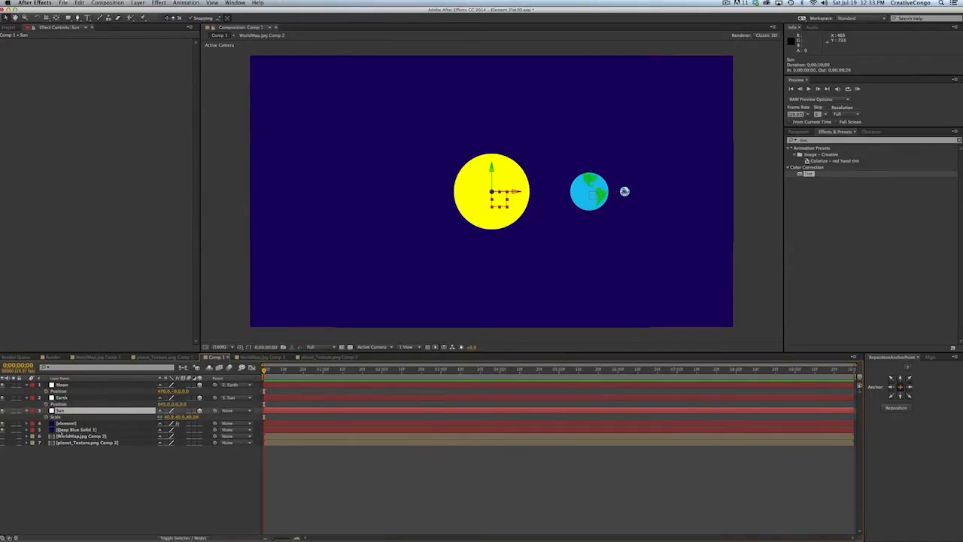
key("r")
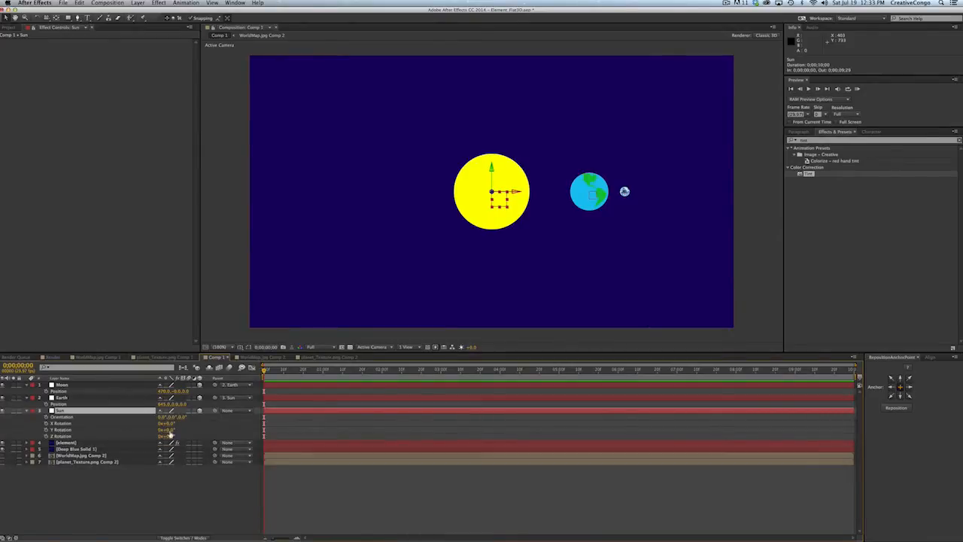
left_click_drag(171, 434, 151, 433)
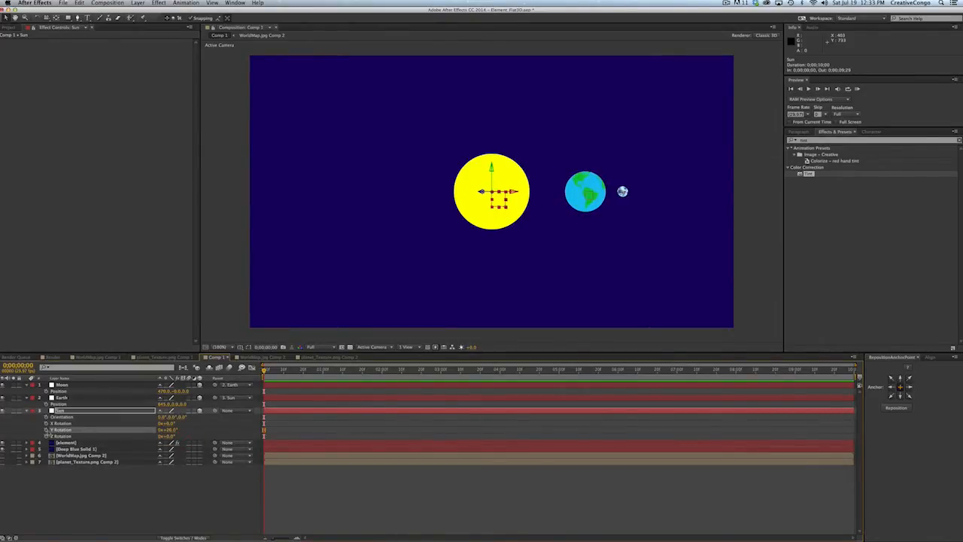
left_click(46, 430, "alt")
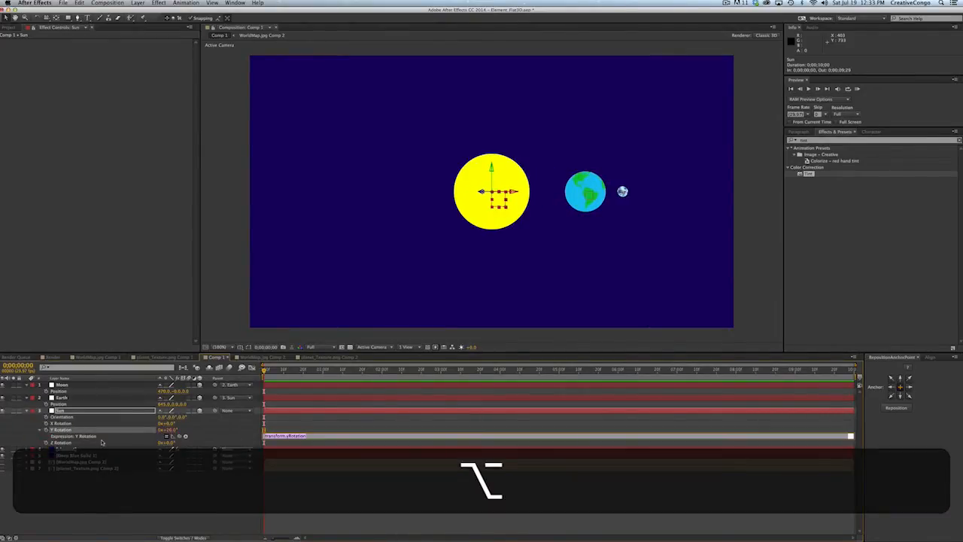
type("time ")
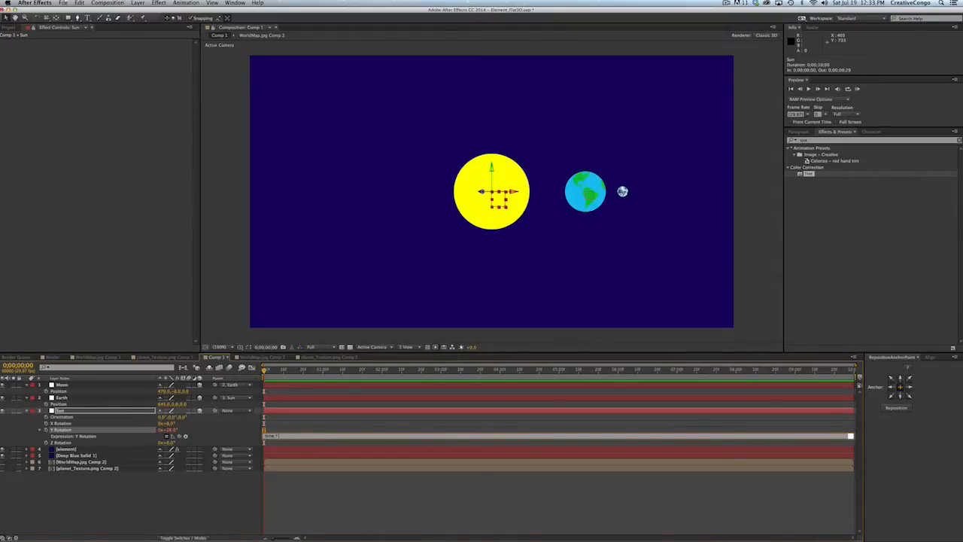
type("* 150 ")
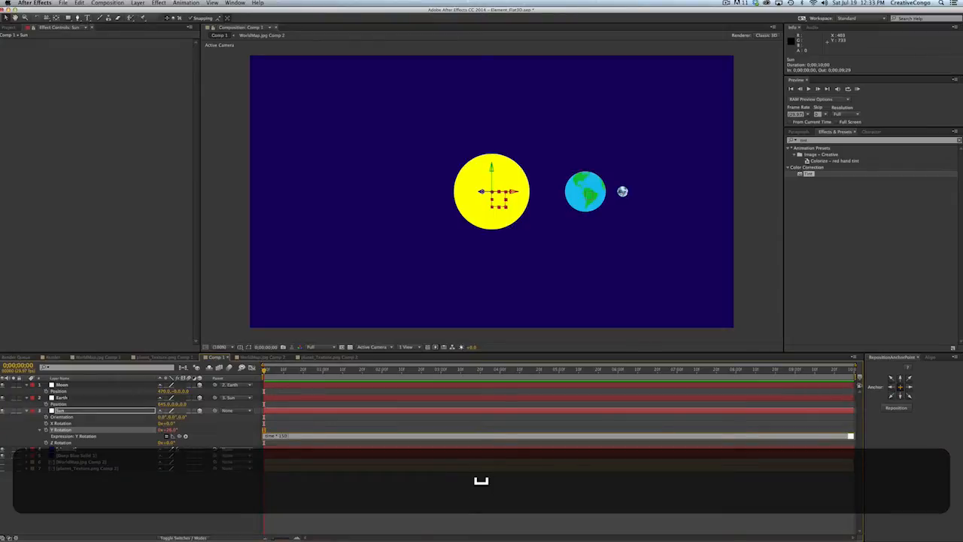
type(";")
key("KP_Enter")
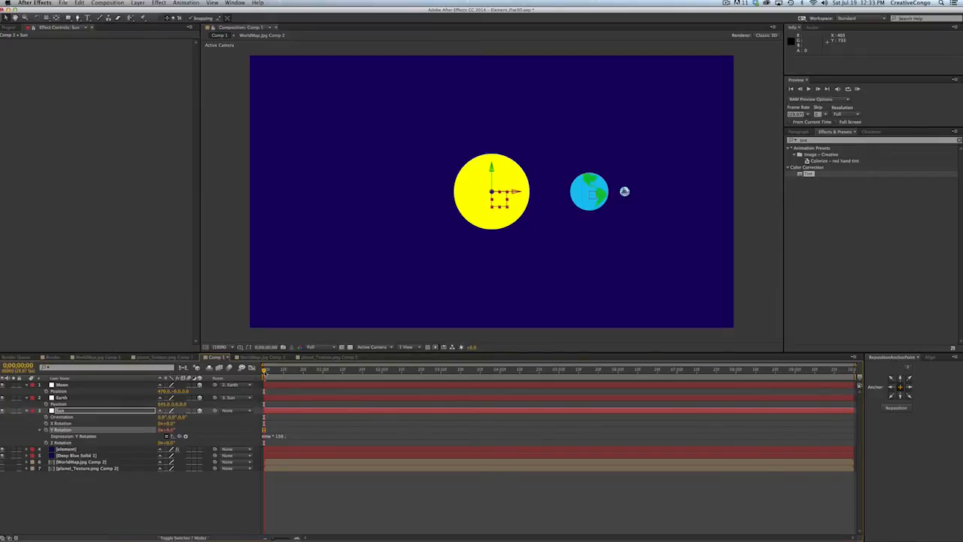
Step: Tilt the orbit by setting the Sun null's X Rotation to 17° and scrub through the animation to check it
mouse_move(266, 373)
left_mouse_down()
mouse_move(365, 379)
mouse_move(263, 375)
left_mouse_up()
left_click_drag(167, 423, 183, 423)
left_click_drag(265, 372, 309, 373)
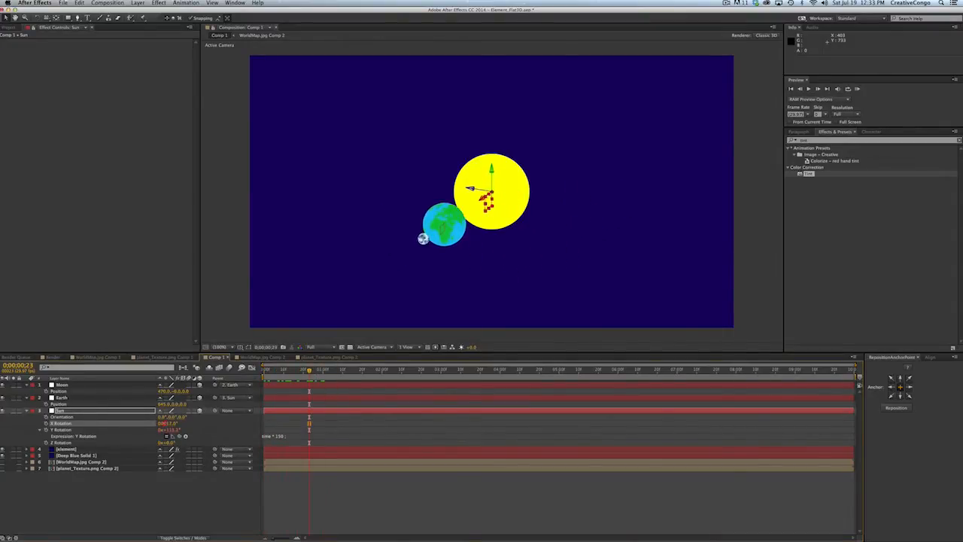
left_click_drag(308, 371, 192, 392)
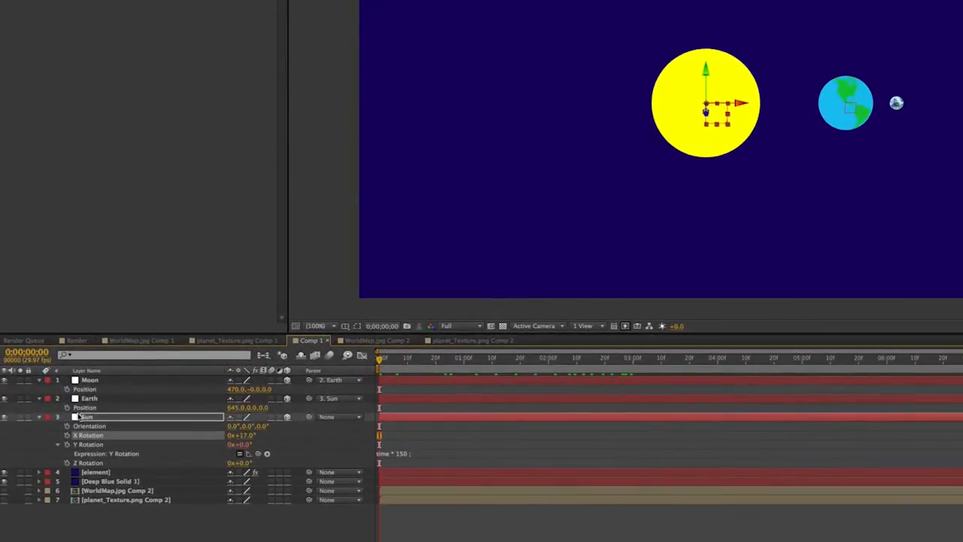
Step: Change the Sun null's Y Rotation expression to "value + time * 150 ;"
left_click(382, 454)
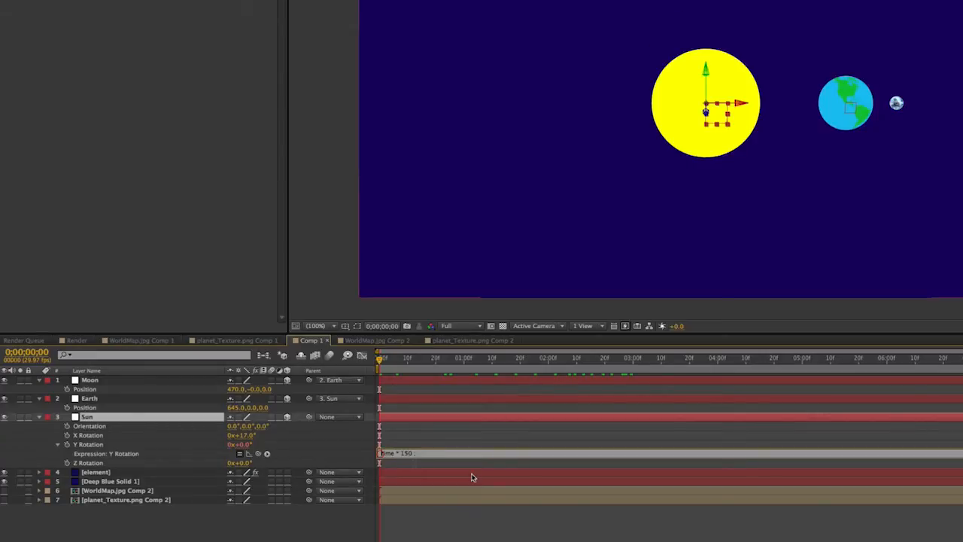
type("value ")
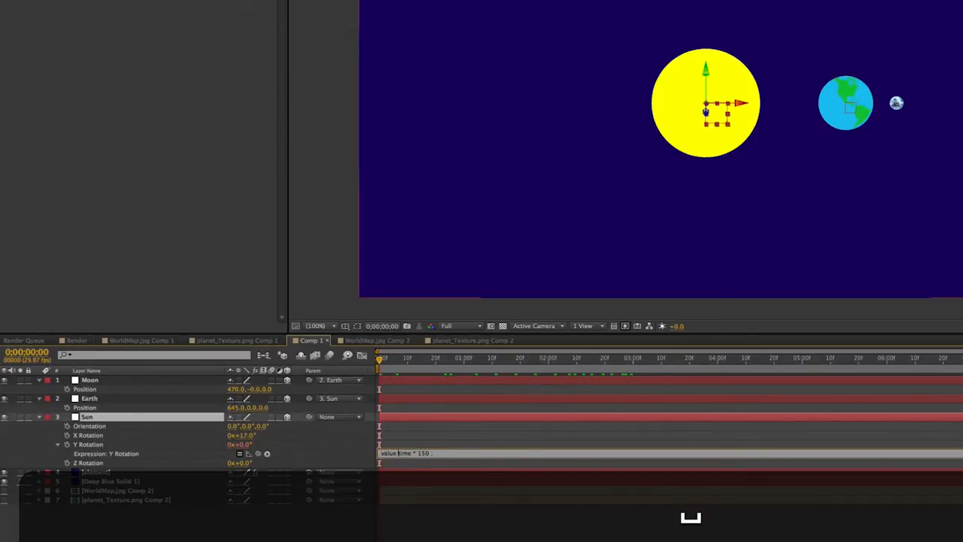
type("+")
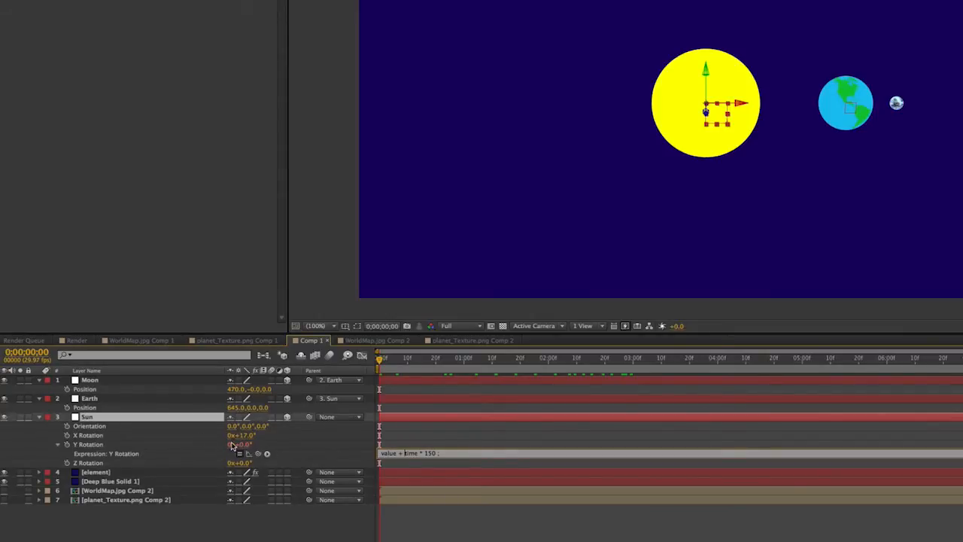
left_click(193, 449)
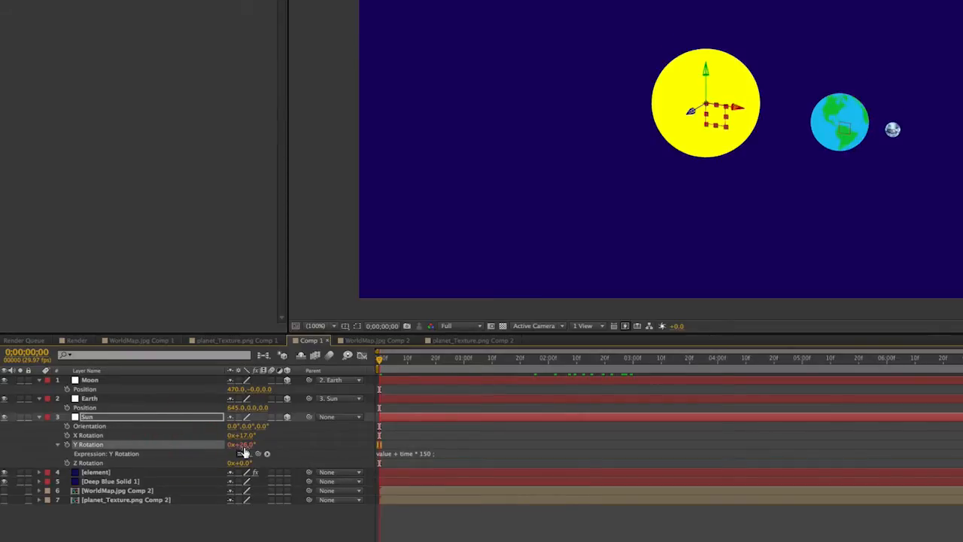
Step: Test a Y Rotation offset of -200° on the Sun null along the timeline and reset it to 0°
left_click_drag(243, 453, 123, 448)
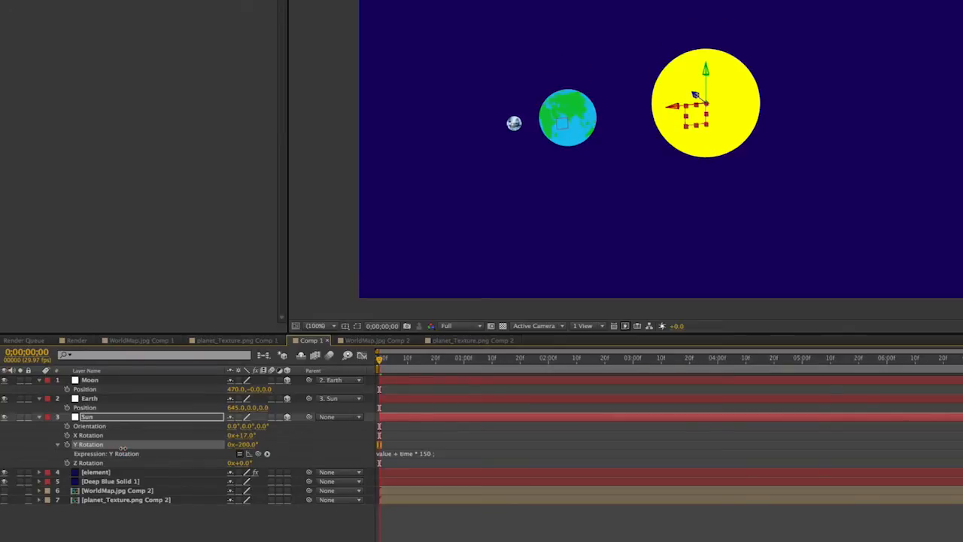
left_click(123, 449)
left_click_drag(382, 360, 345, 367)
left_click_drag(404, 370, 378, 374)
left_click(445, 369)
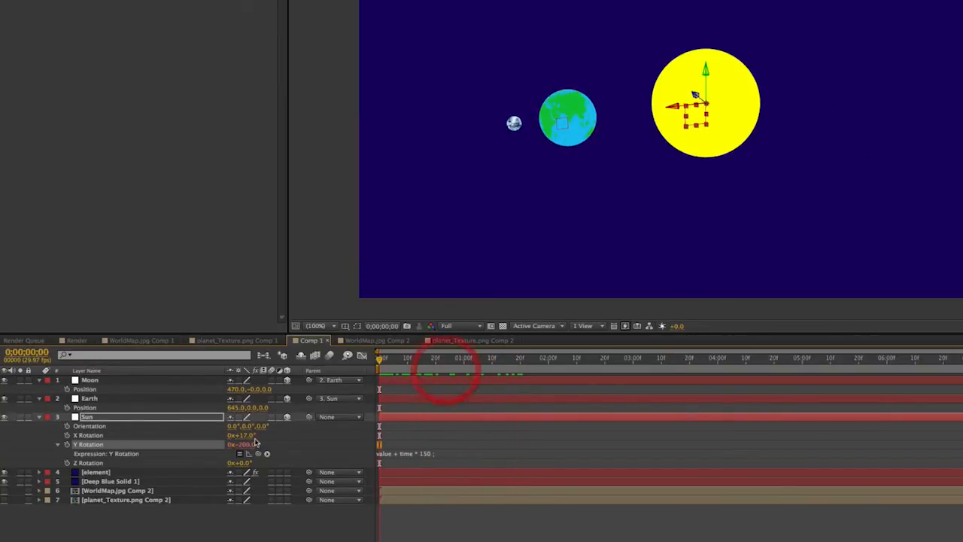
key("Return")
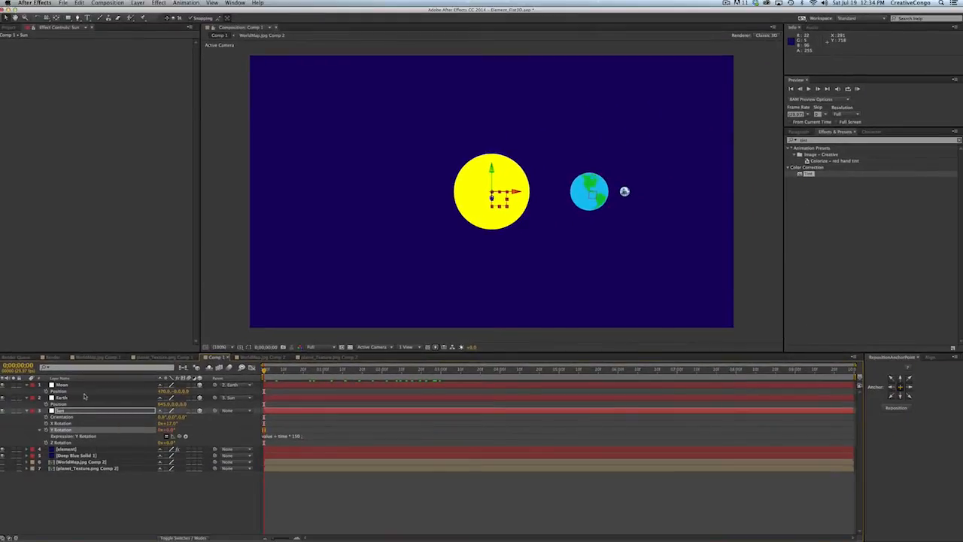
Step: Add the expression "time * 100;" to the Earth null's Y Rotation and preview the animation
left_click(82, 398)
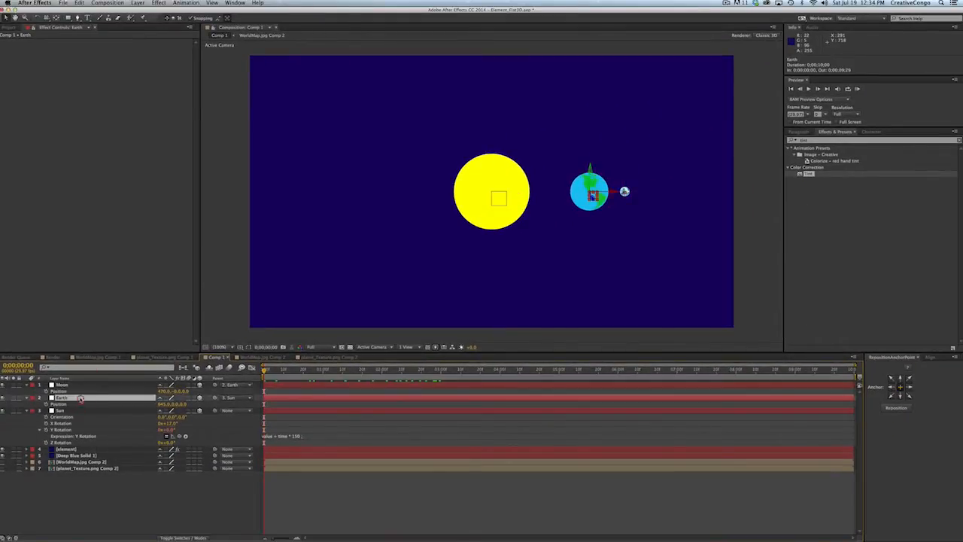
key("r")
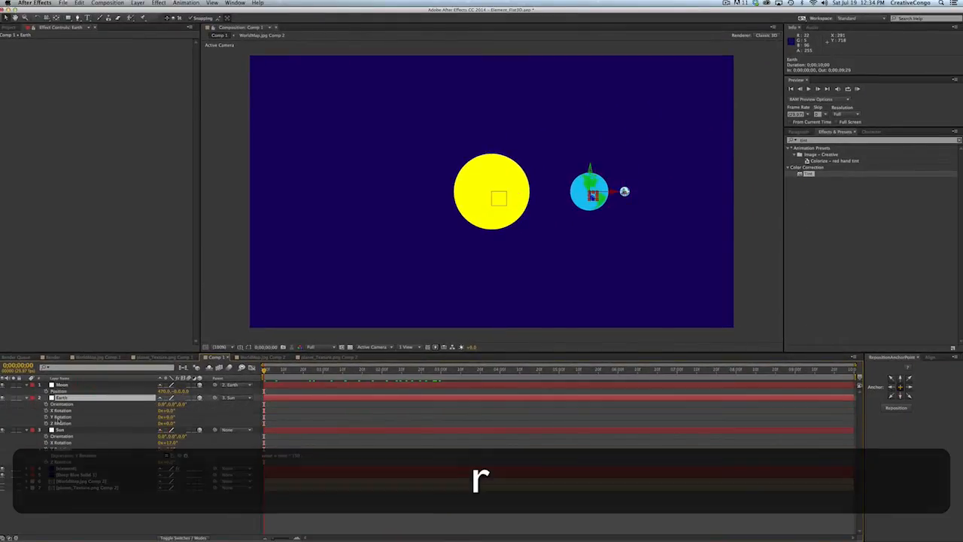
left_click(46, 416, "alt")
type("t")
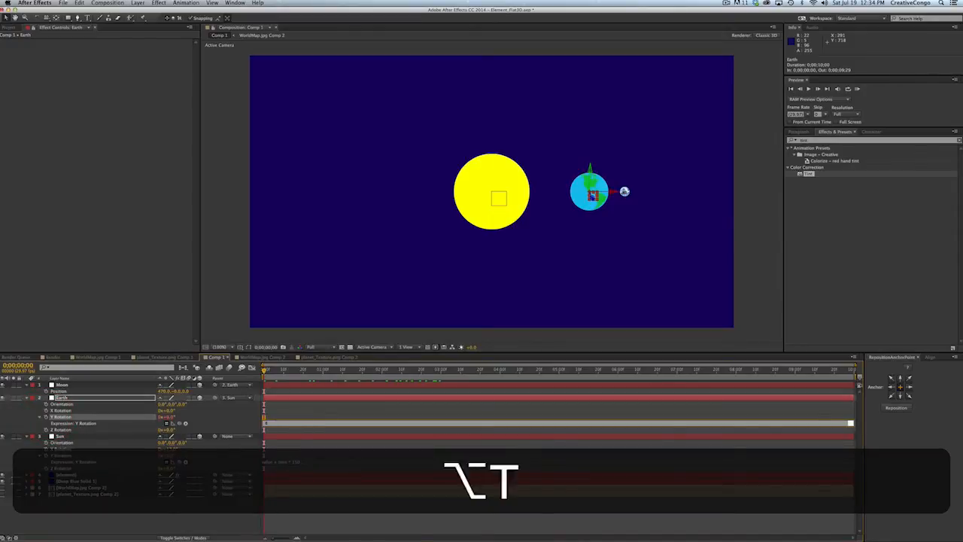
type("ime * ")
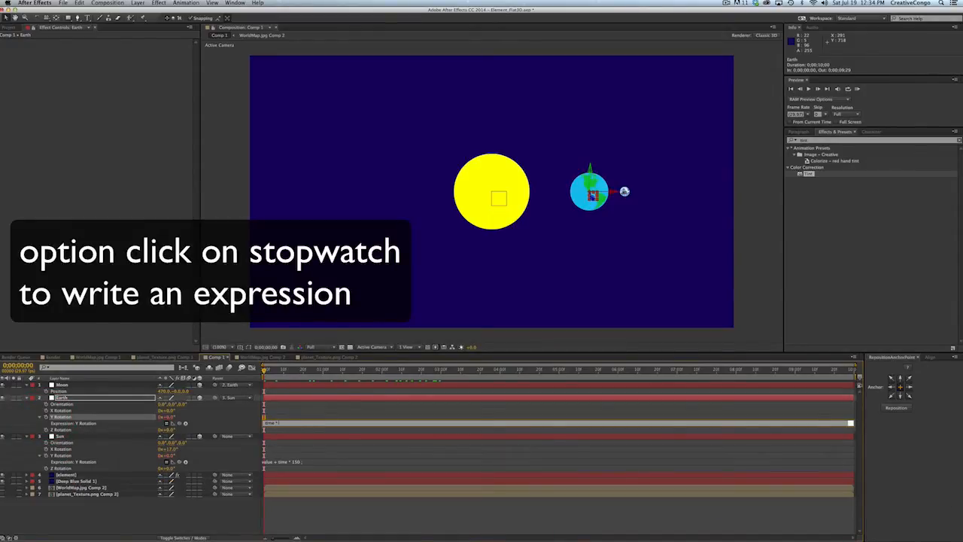
type("100;")
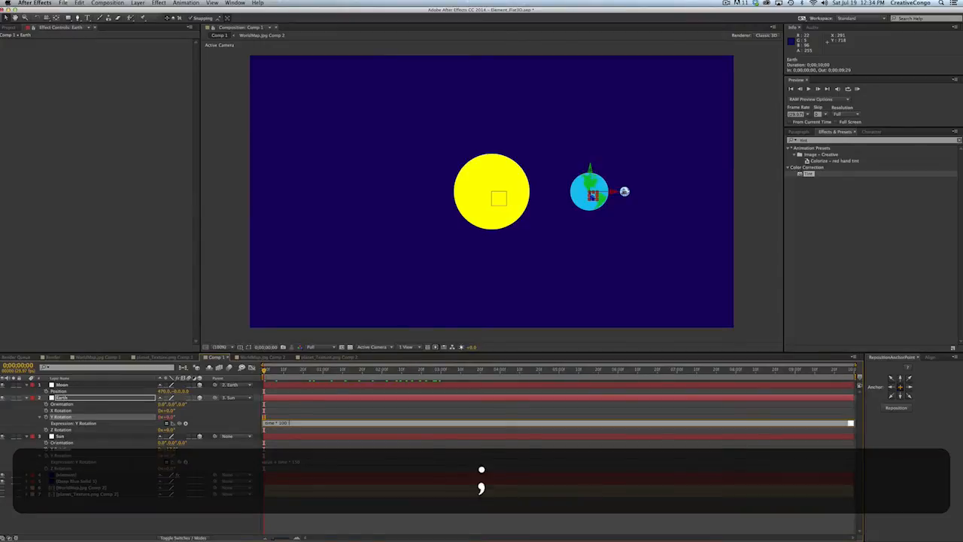
key("KP_Enter")
key("KP_0")
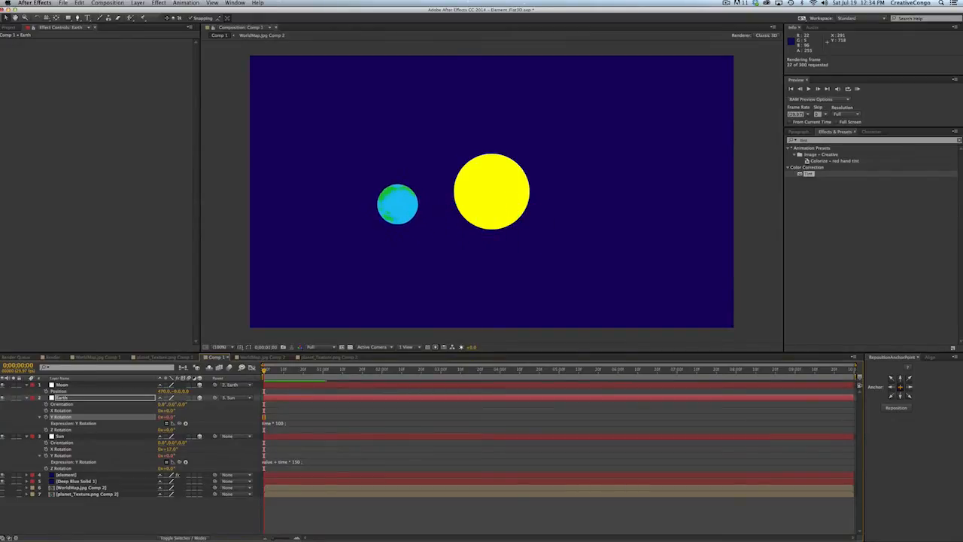
key("KP_0")
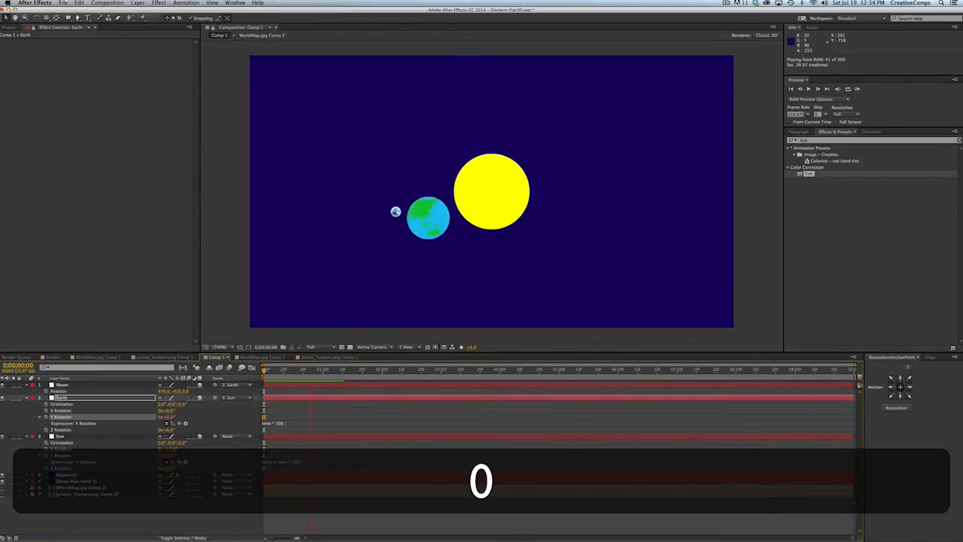
key("space")
Step: Add the expression "time * 50 ;" to the Moon null's Y Rotation, preview the animation and return to the first frame
left_click(60, 384)
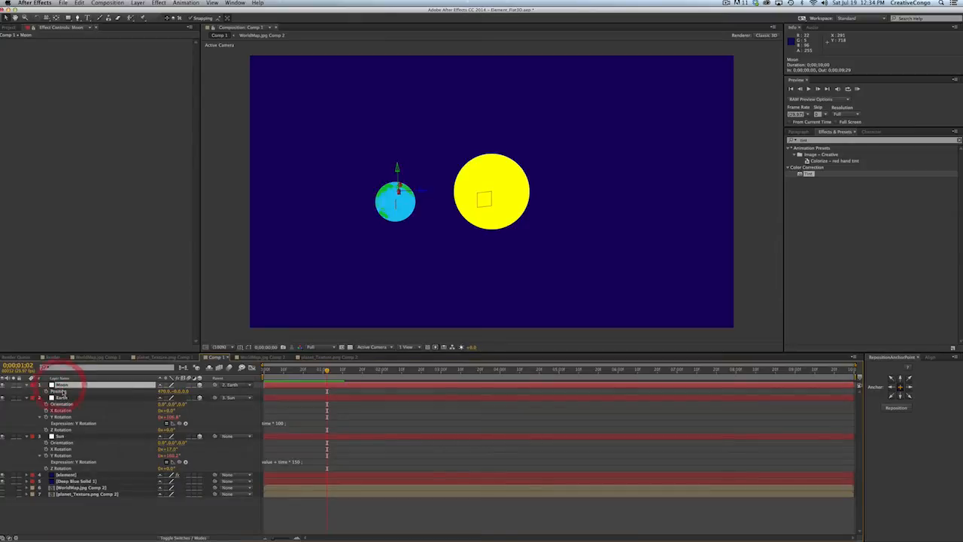
key("r")
left_click(46, 405, "alt")
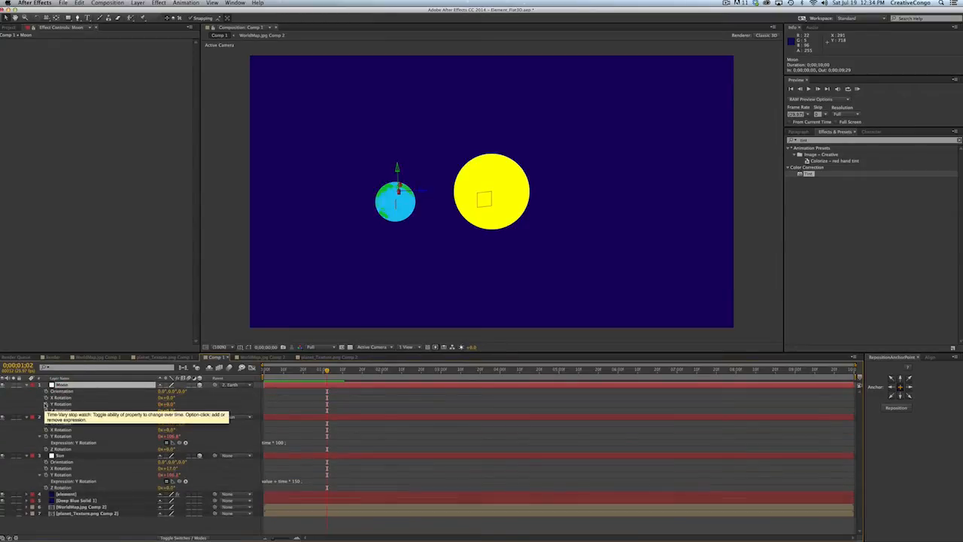
type("time ")
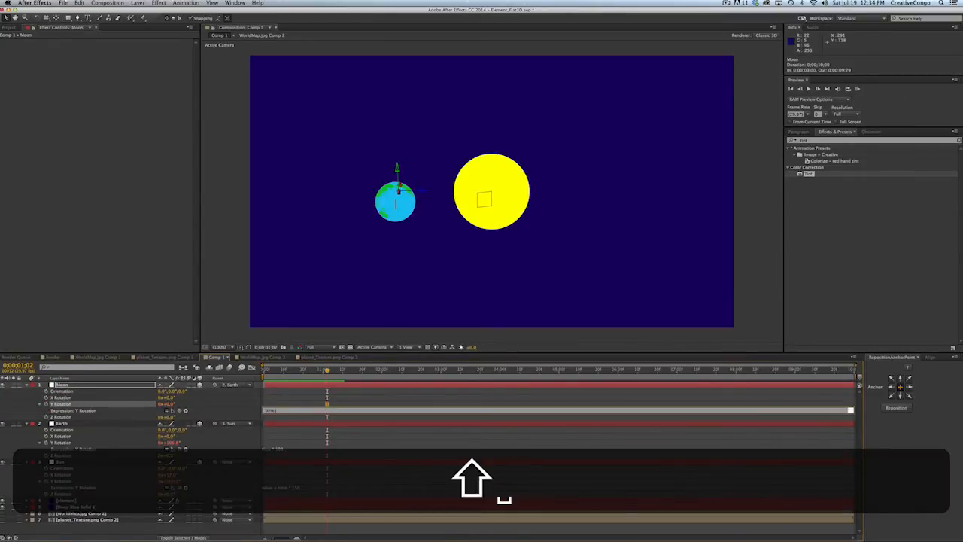
type("*")
type(" 30")
key("KP_Enter")
key("KP_0")
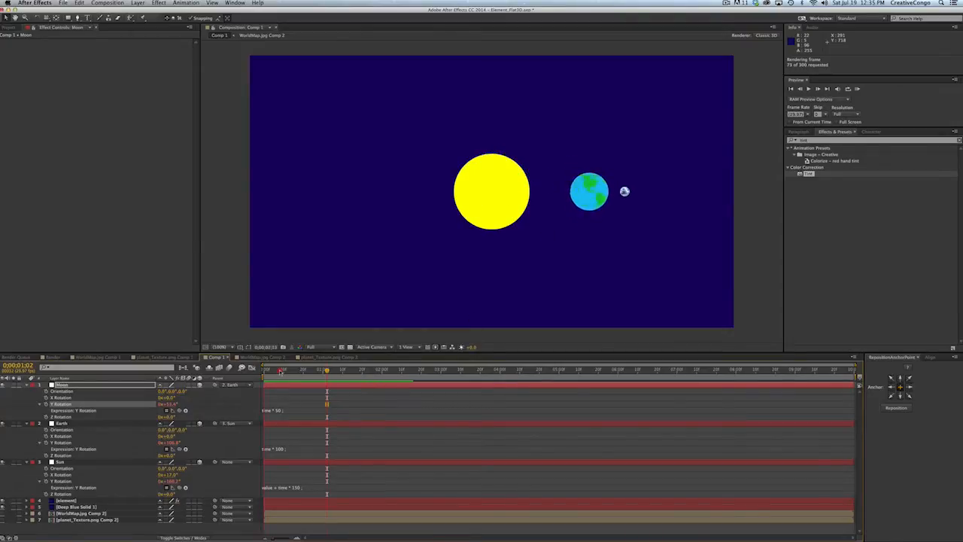
left_click_drag(271, 371, 377, 384)
key("Home")
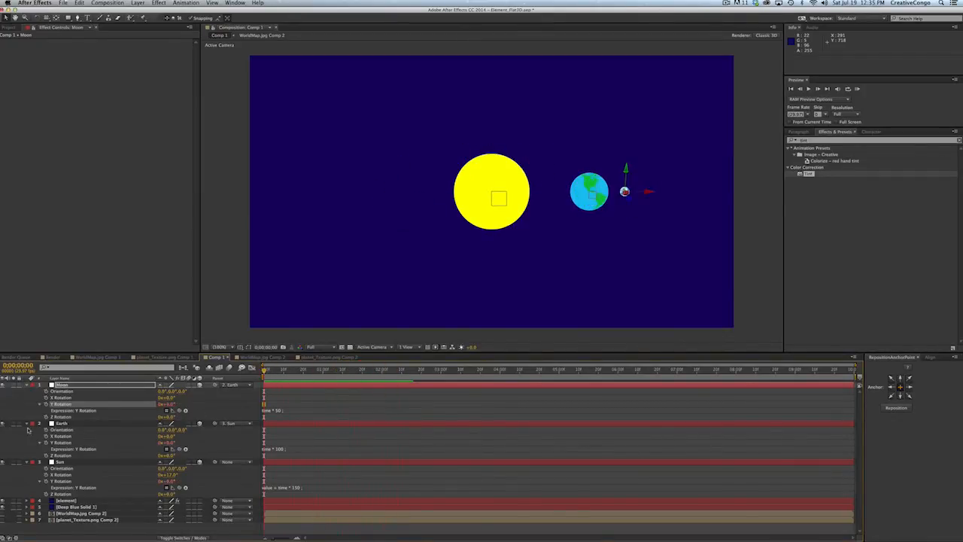
Step: Duplicate the Earth null and rename the copy "Moon Spinner"
left_click(58, 423)
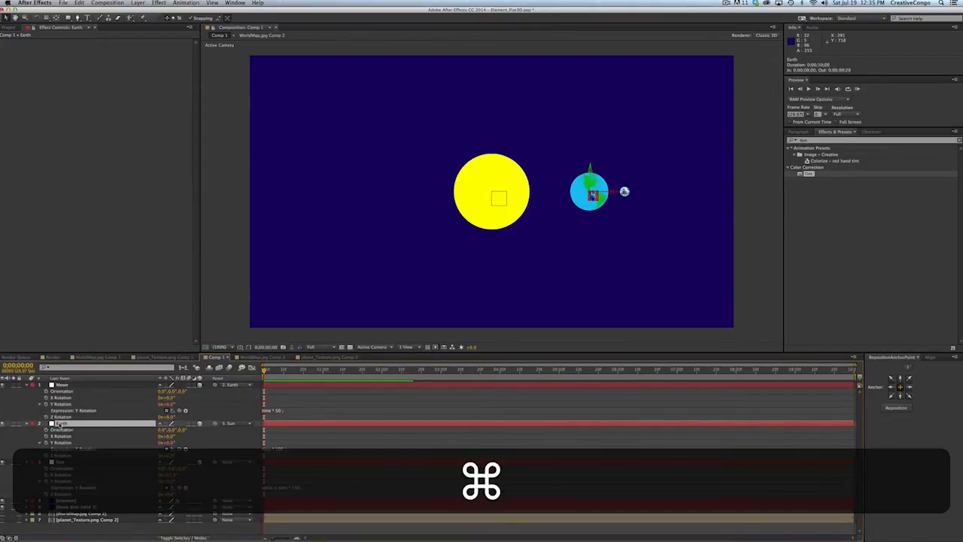
key("super+d")
key("super+Return")
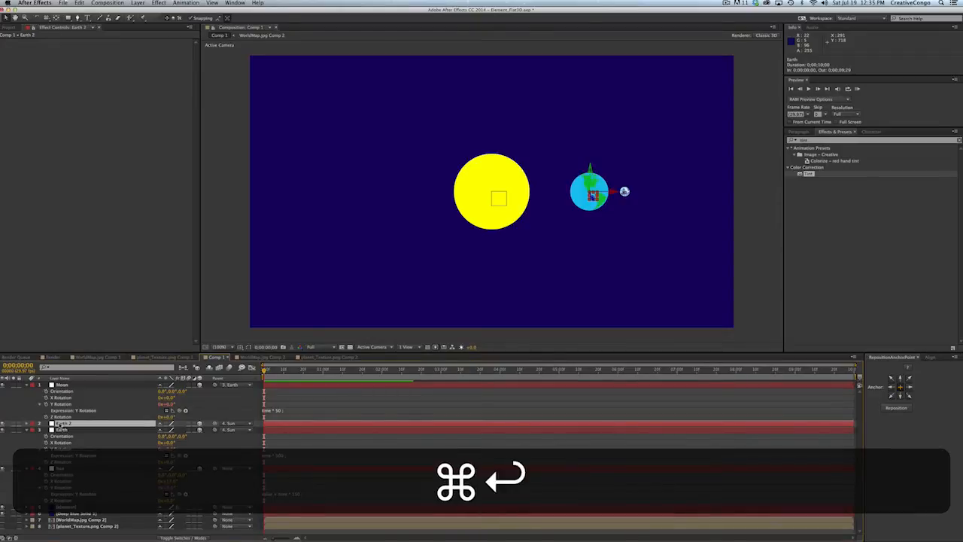
type("Moon Spinner")
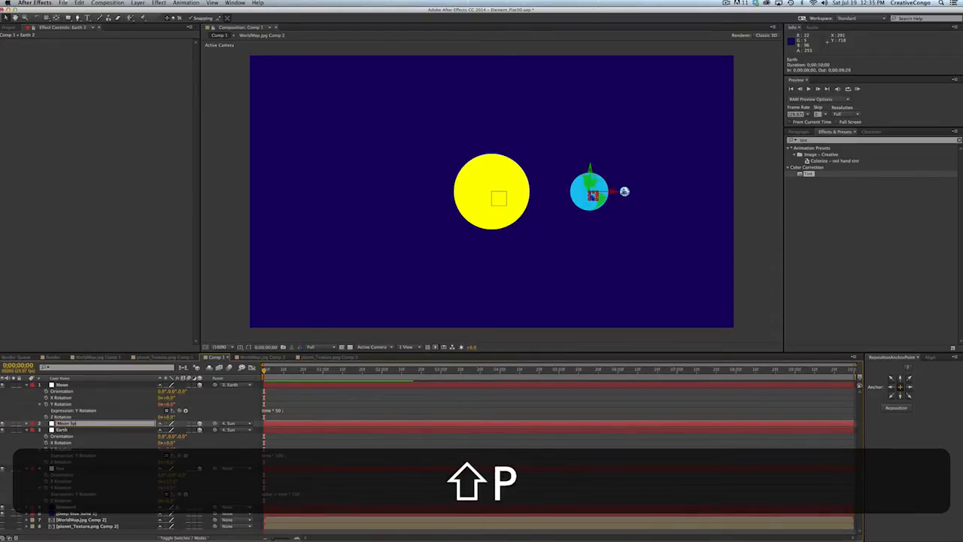
key("Return")
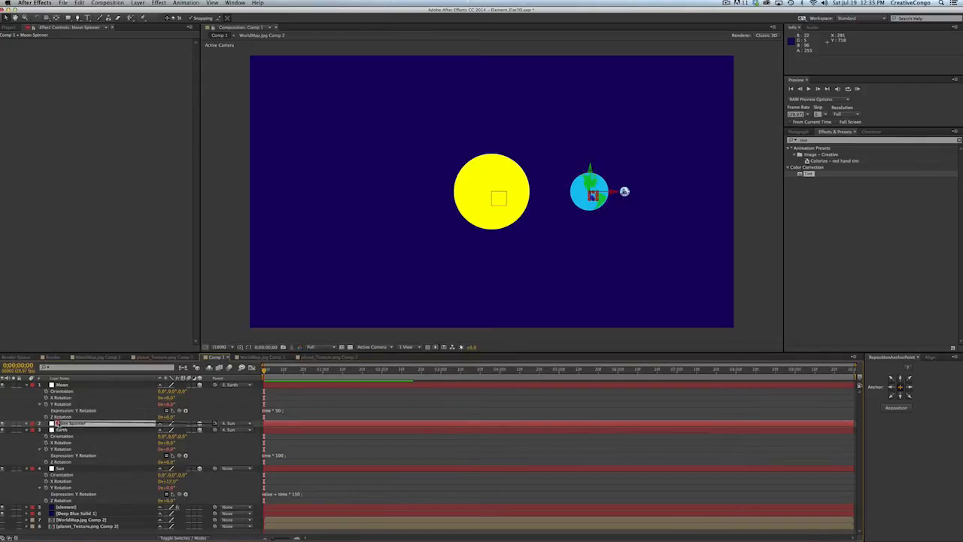
Step: Parent the Moon Spinner null to Earth and the Moon null to Moon Spinner
left_click_drag(57, 424, 64, 432)
left_click_drag(37, 402, 64, 426)
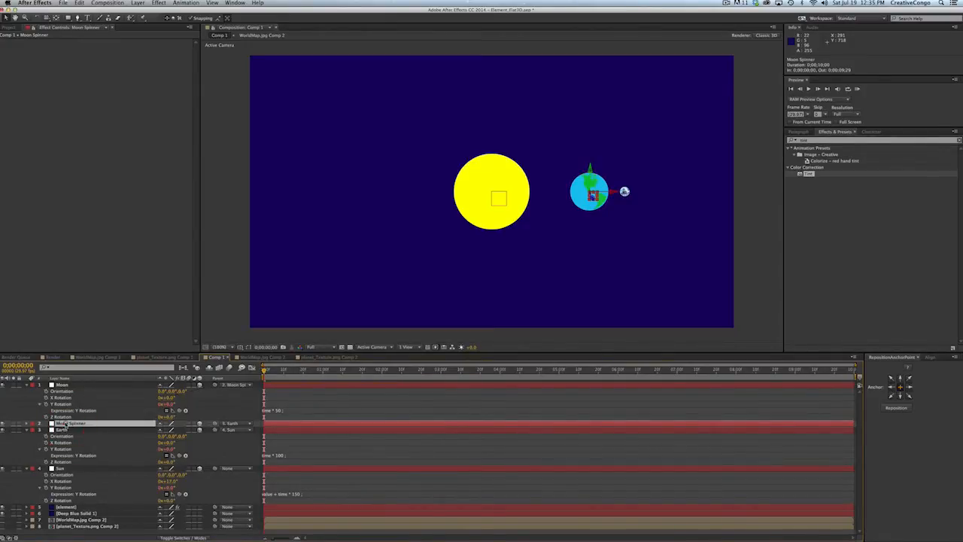
Step: Change the Moon Spinner null's Y Rotation expression to "time * 500 ;"
key("r")
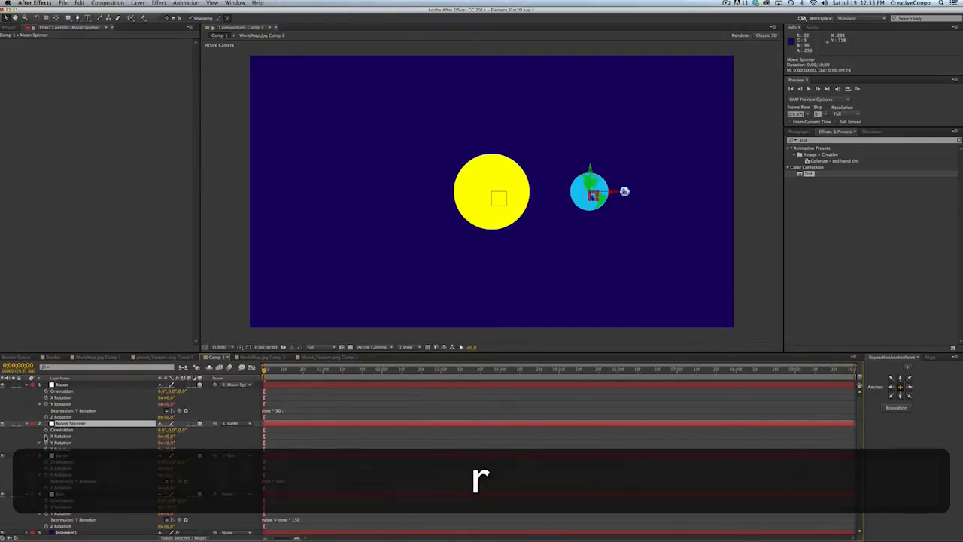
left_click(39, 443)
left_click(40, 444)
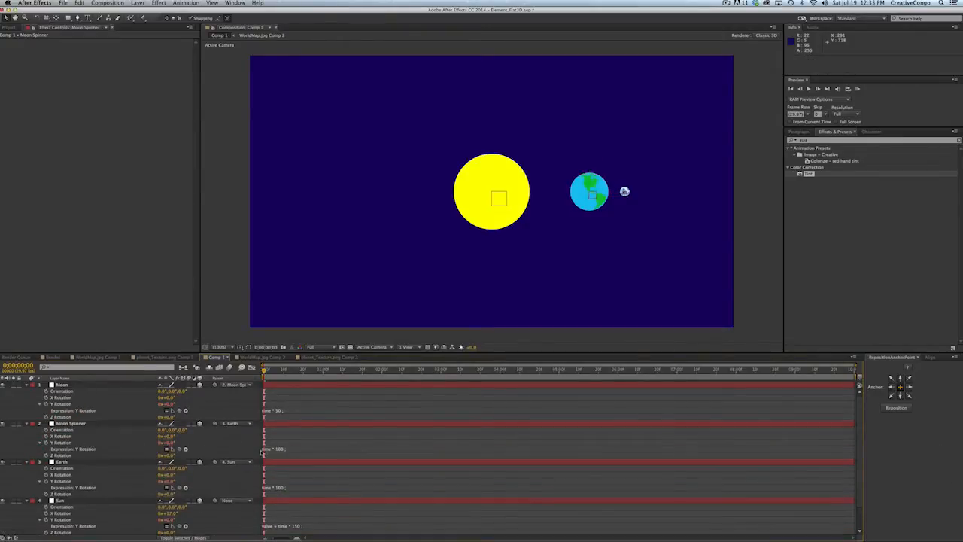
left_click(276, 450)
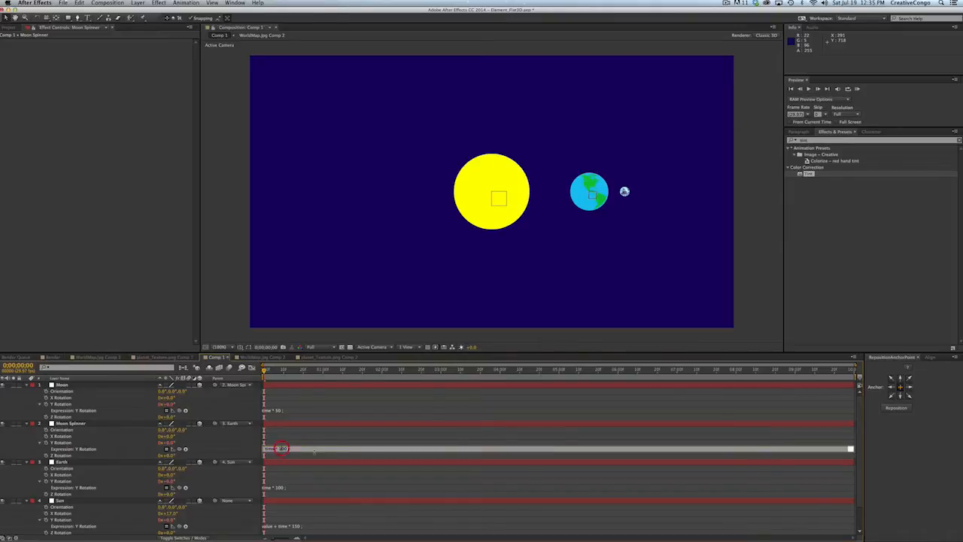
key("BackSpace")
type("5")
key("KP_Enter")
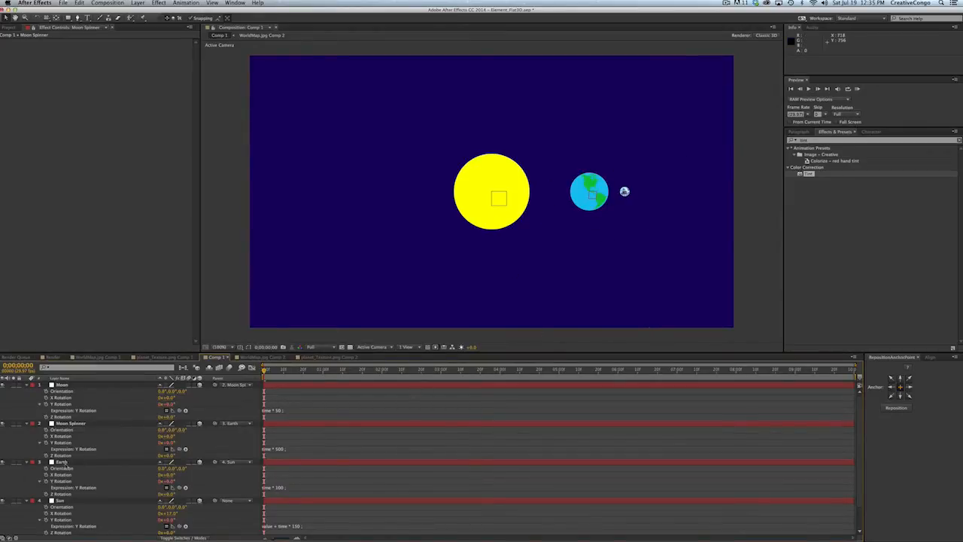
Step: Collapse the properties of the Moon, Moon Spinner, Earth and Sun nulls and preview the animation
left_click_drag(277, 370, 245, 381)
left_click(24, 385)
left_click(26, 391)
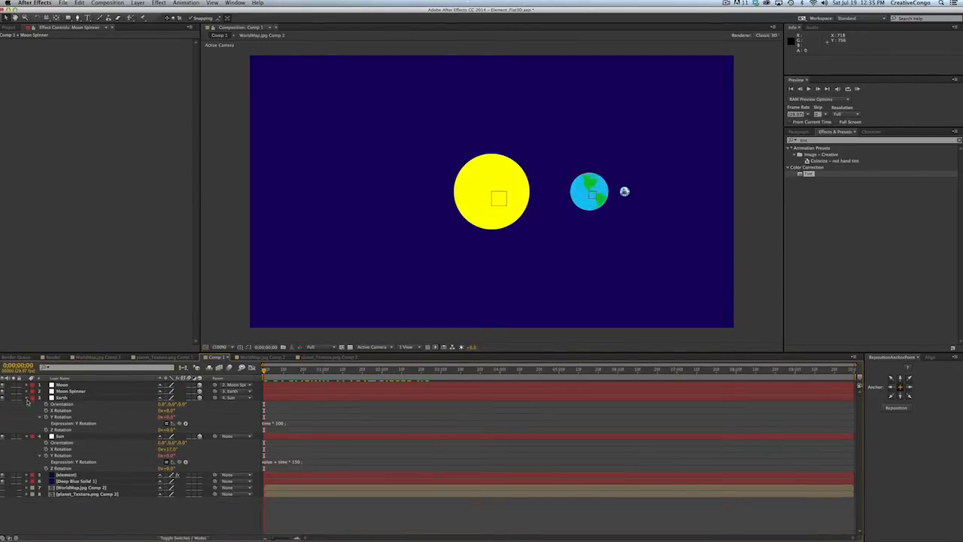
left_click(26, 399)
left_click(26, 404)
key("KP_0")
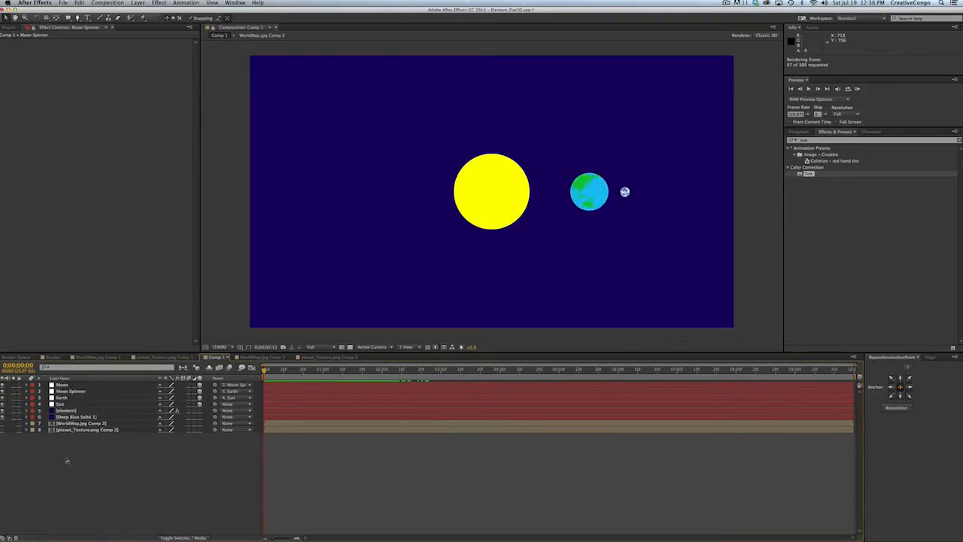
key("KP_0")
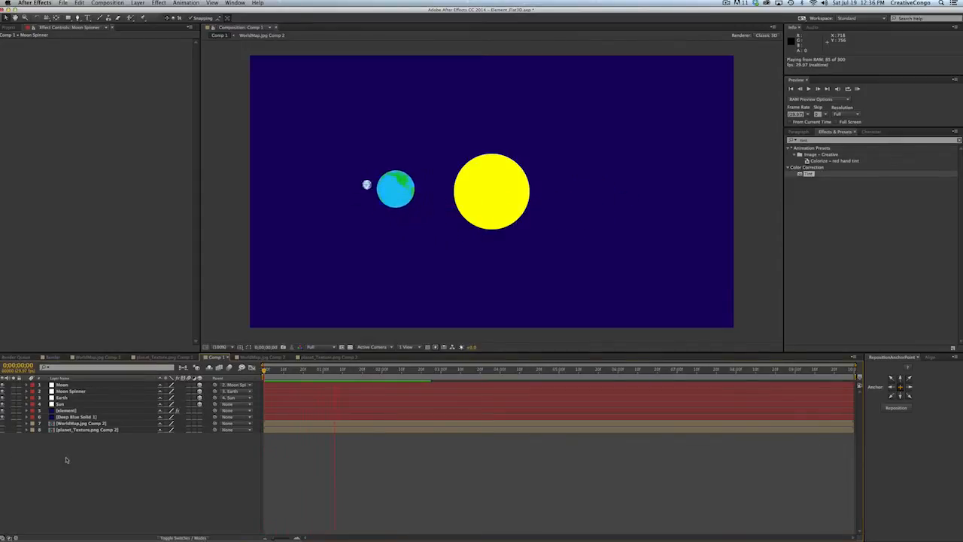
key("KP_0")
Step: Set the Sun null's Y Rotation to about -174° and preview the animation
left_click(62, 405)
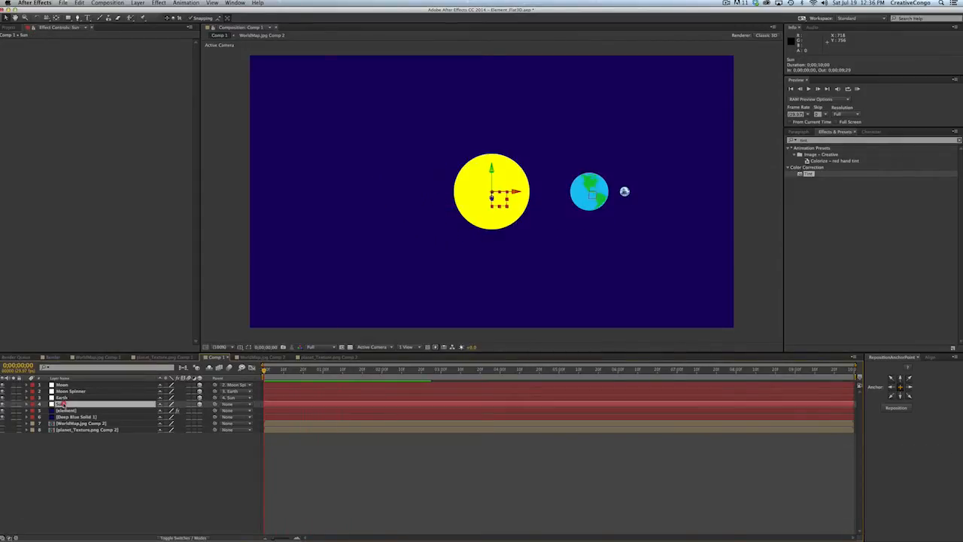
key("s")
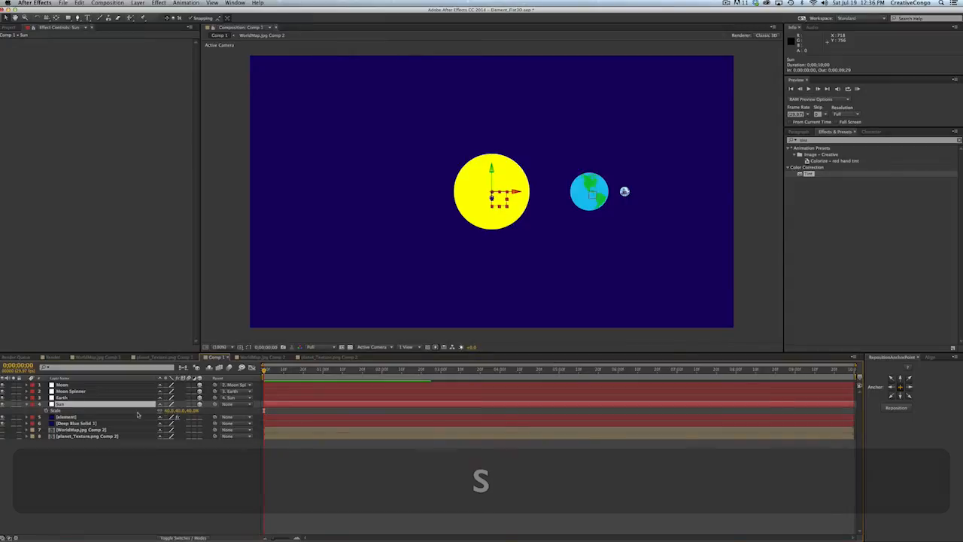
key("r")
left_click_drag(166, 426, 90, 426)
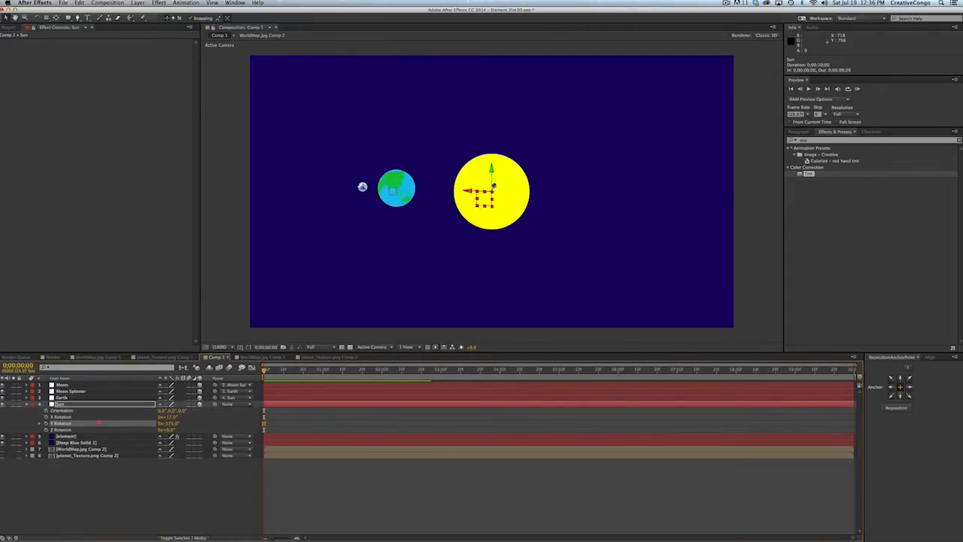
key("0")
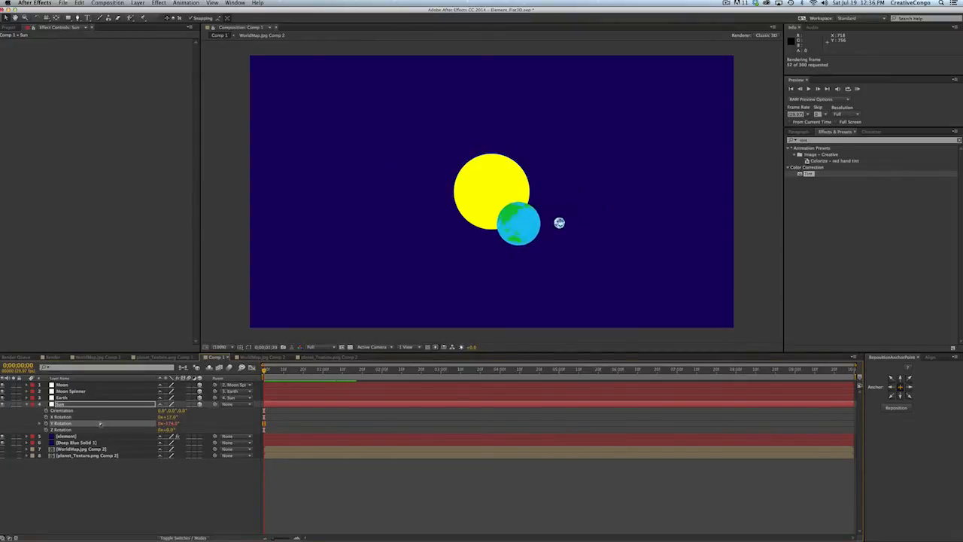
key("0")
key("space")
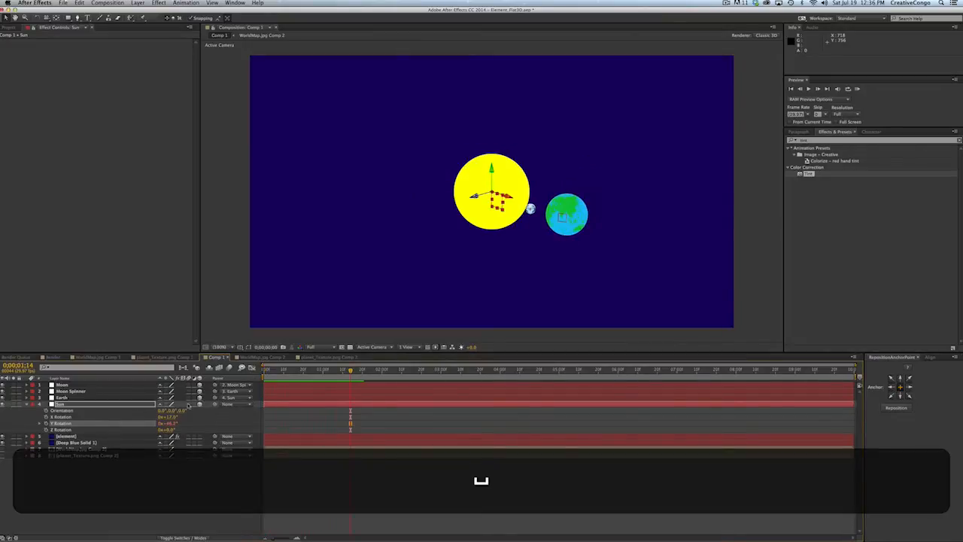
Step: Change the Moon Spinner null's Y Rotation expression to "time * 300 ;" and preview the animation
left_click(68, 392)
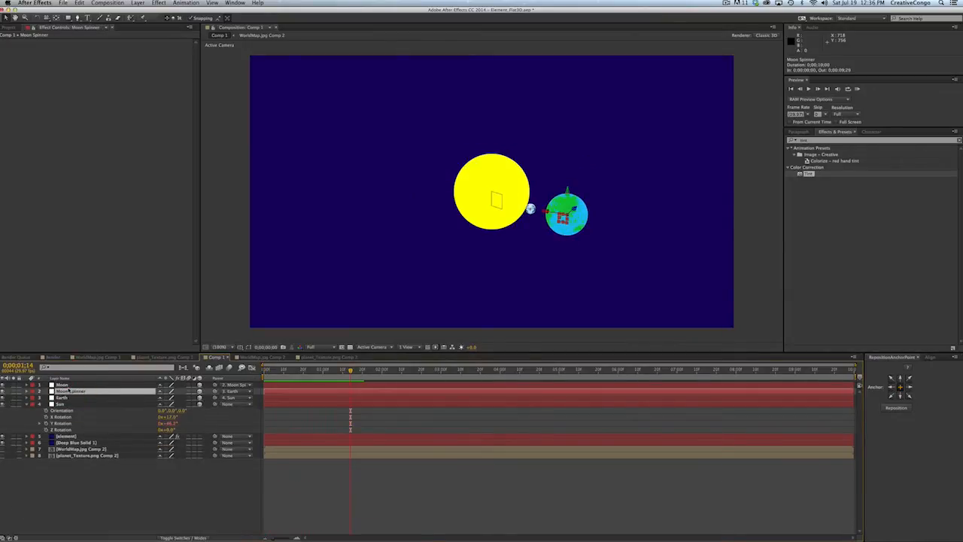
key("r")
left_click(42, 411)
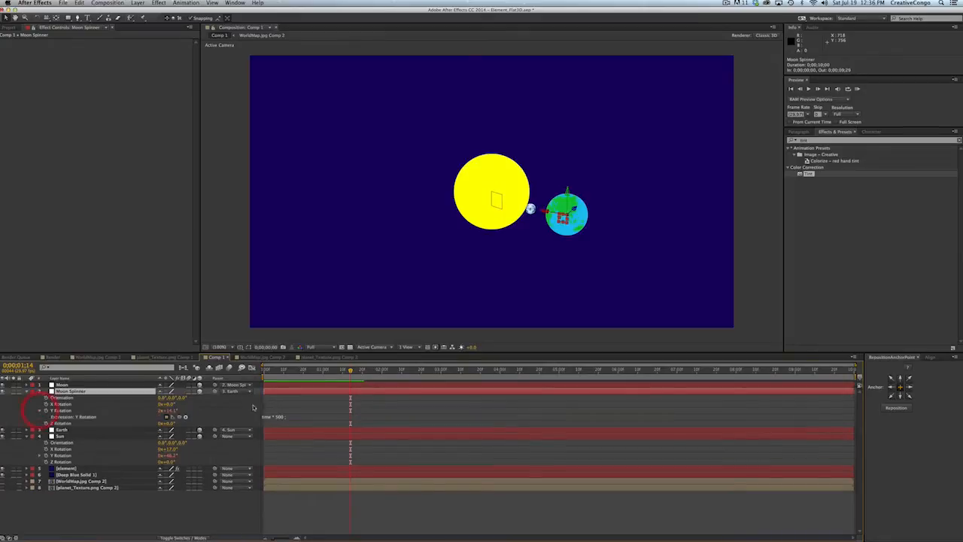
left_click(276, 417)
key("BackSpace")
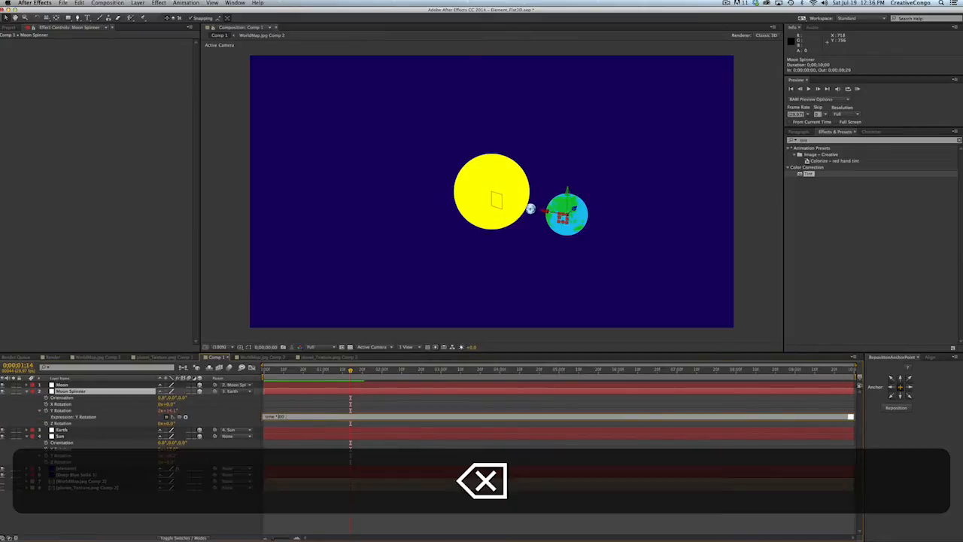
key("KP_Enter")
key("KP_0")
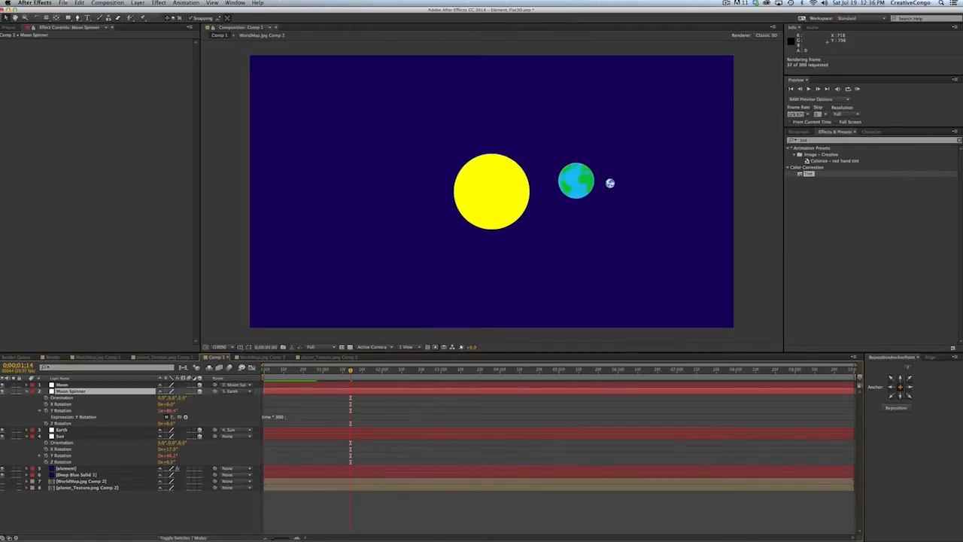
key("KP_0")
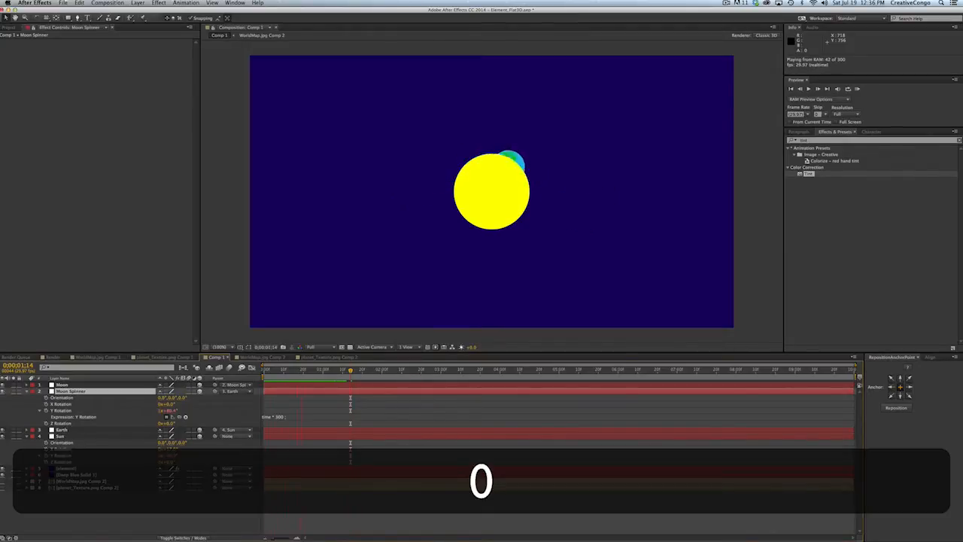
key("space")
Step: Switch to Chrome, examine the free spaceship models and the Retro Rocket page on TurboSquid, and return to After Effects
mouse_move(377, 529)
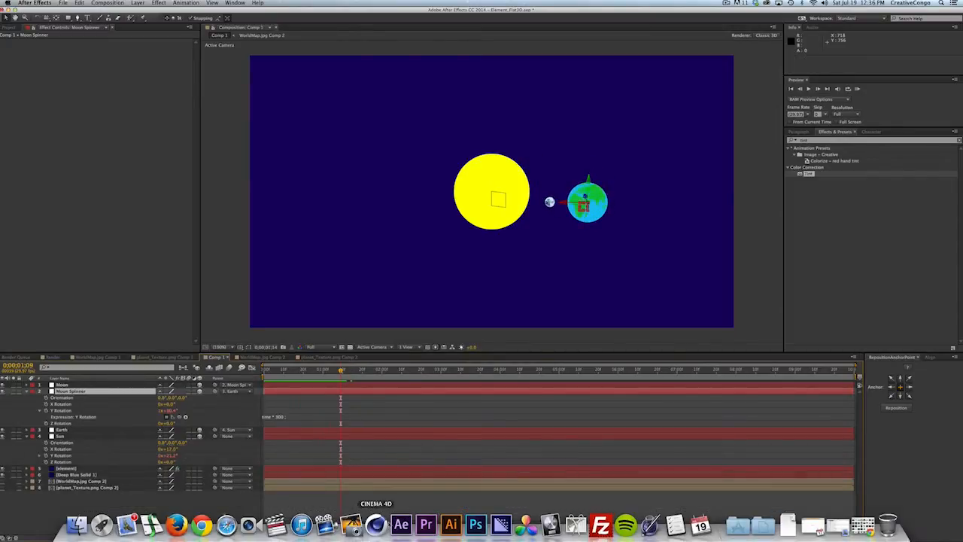
left_click(202, 525)
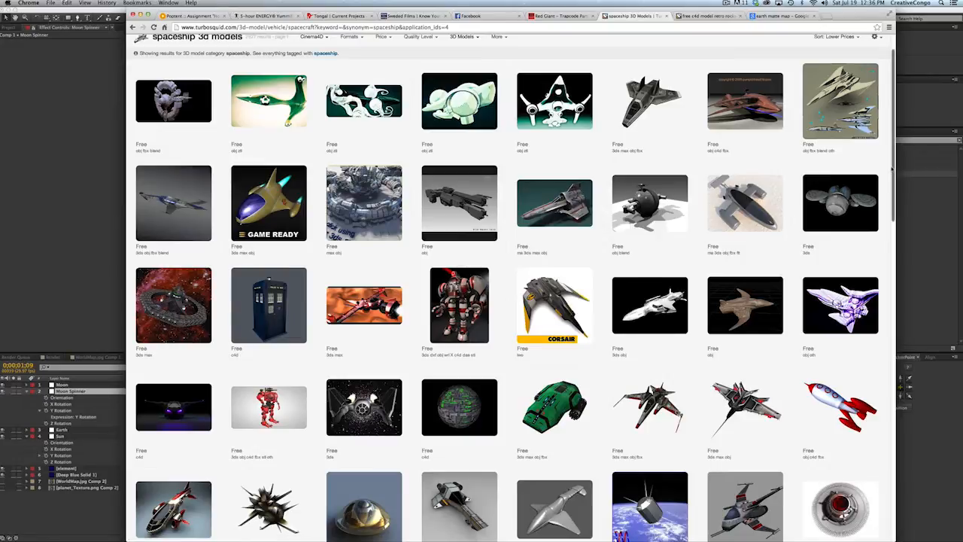
scroll(510, 286, "up", 2)
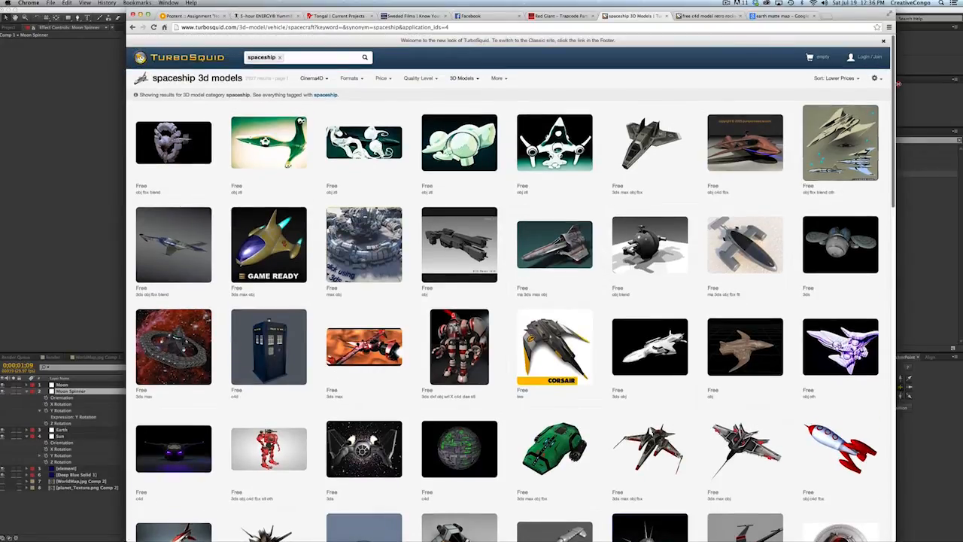
scroll(896, 113, "down", 5)
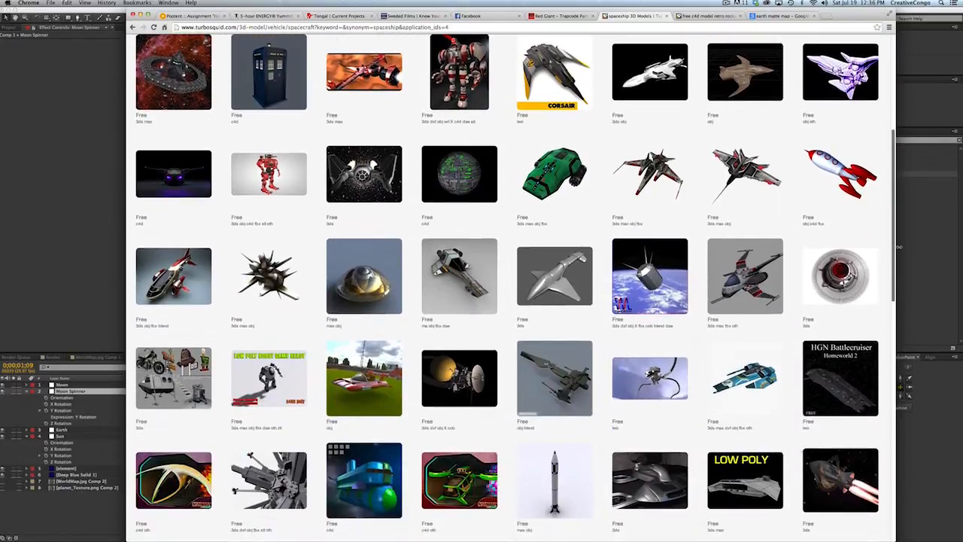
scroll(896, 156, "up", 5)
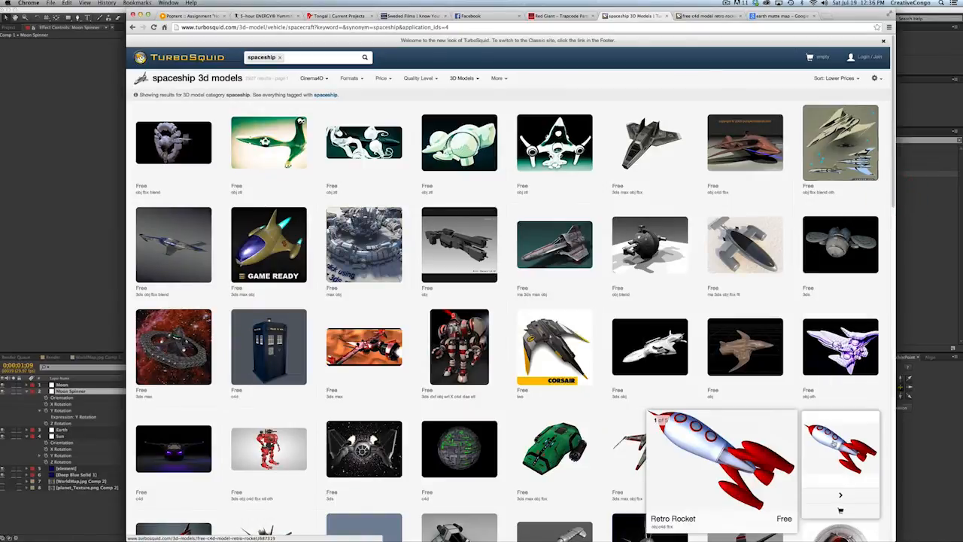
left_click(709, 16)
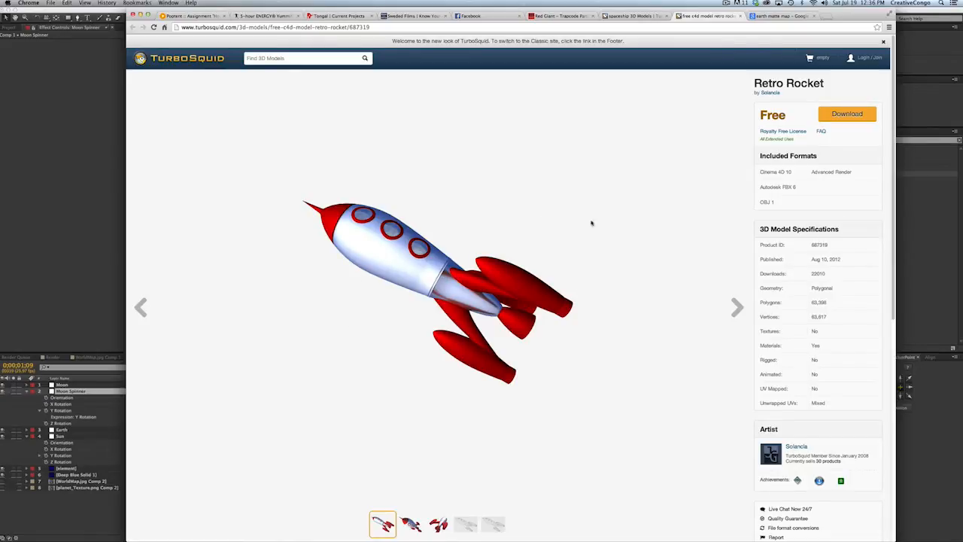
left_click(625, 15)
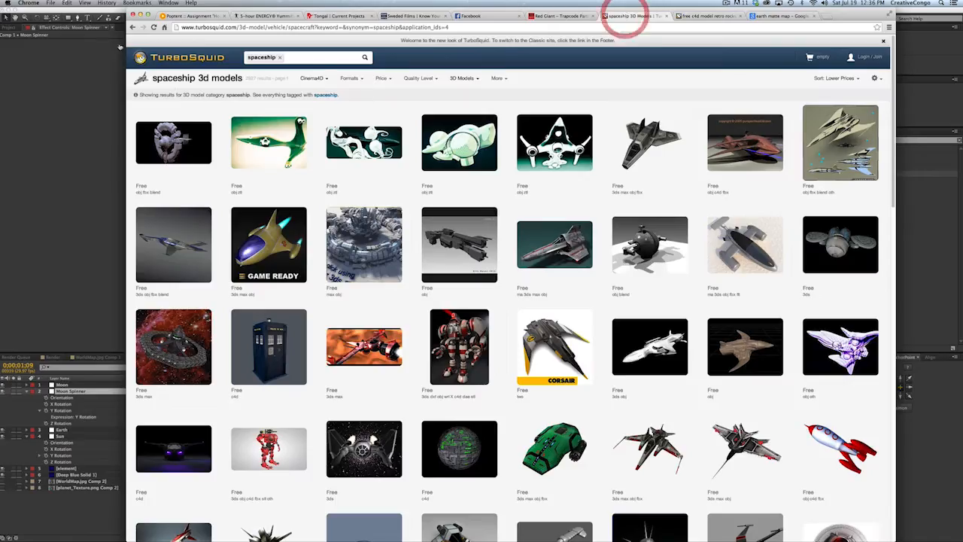
left_click(140, 15)
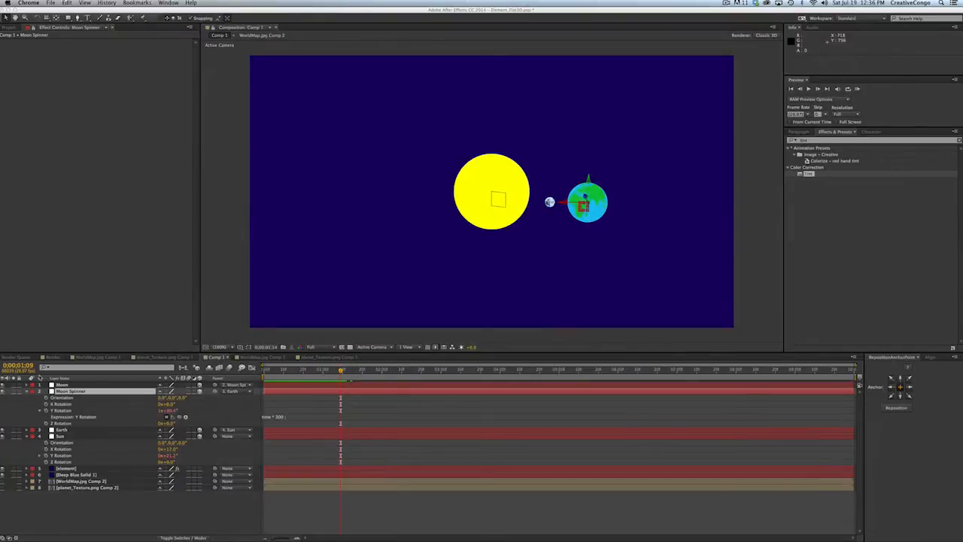
Step: Save the project and open the Element Scene Setup of the element layer
left_click(66, 471)
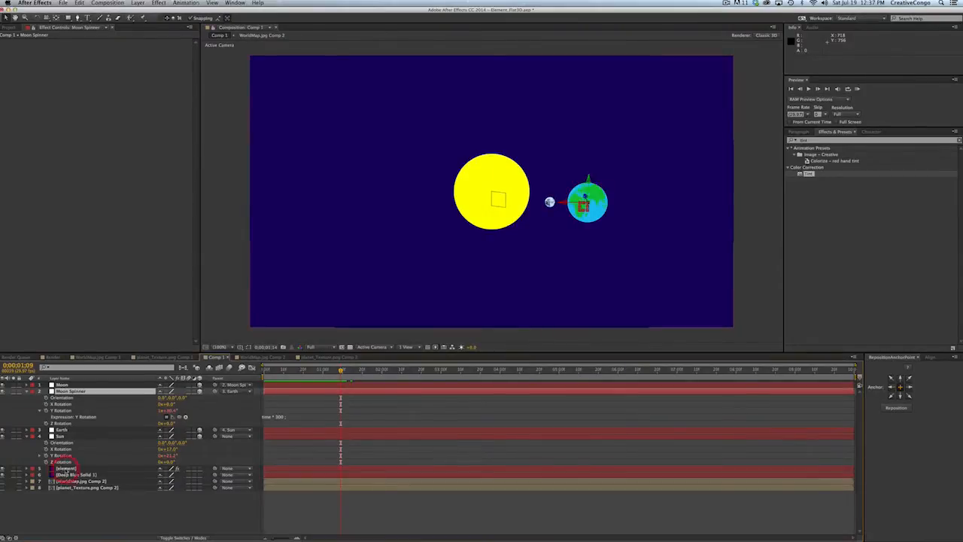
left_click(66, 469)
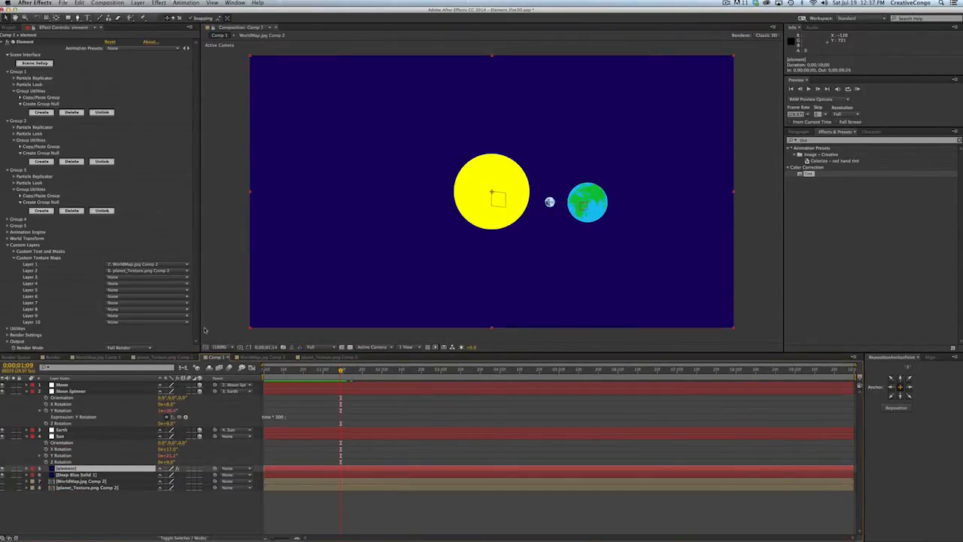
key("super+s")
left_click(35, 63)
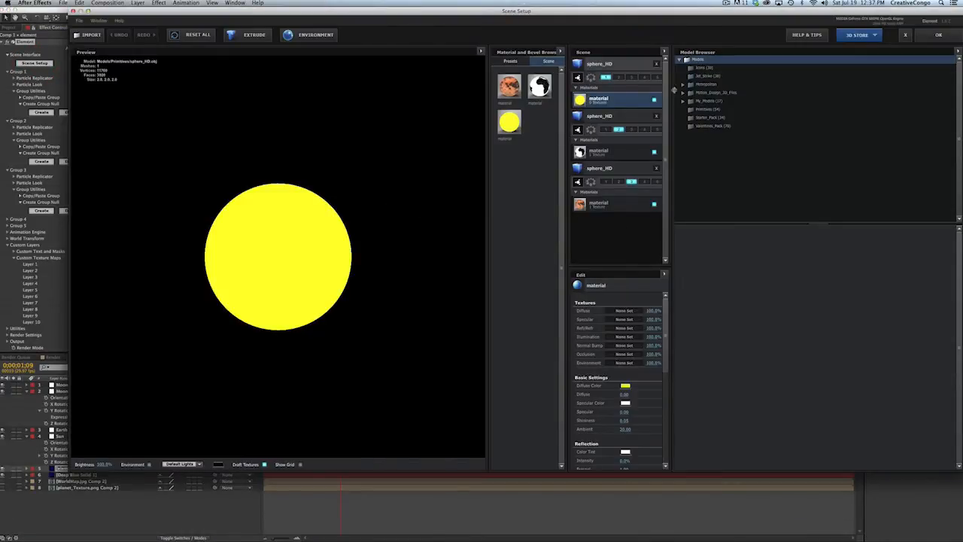
Step: Add the retro_rocket model from the My_Models Spaceships folder to the scene and show the preview grid
left_click(686, 101)
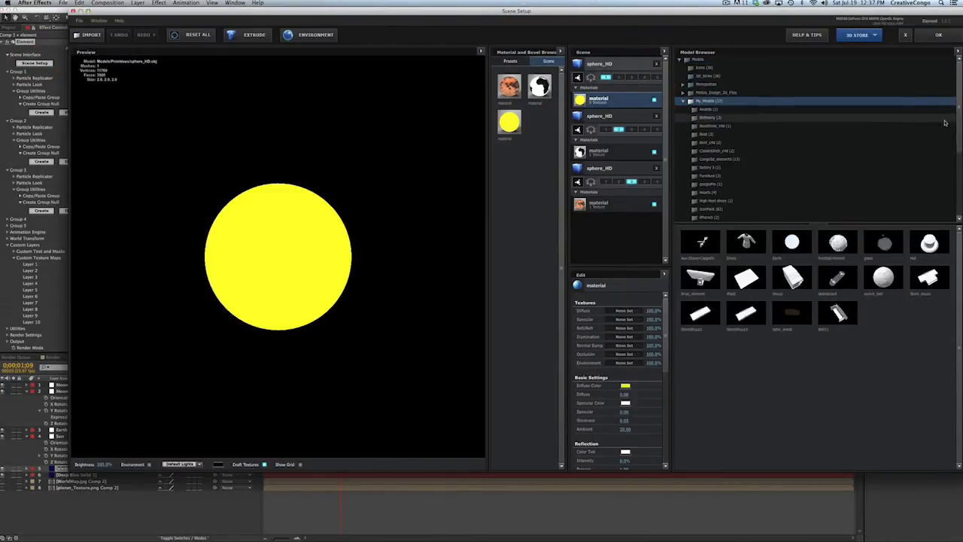
scroll(945, 123, "down", 5)
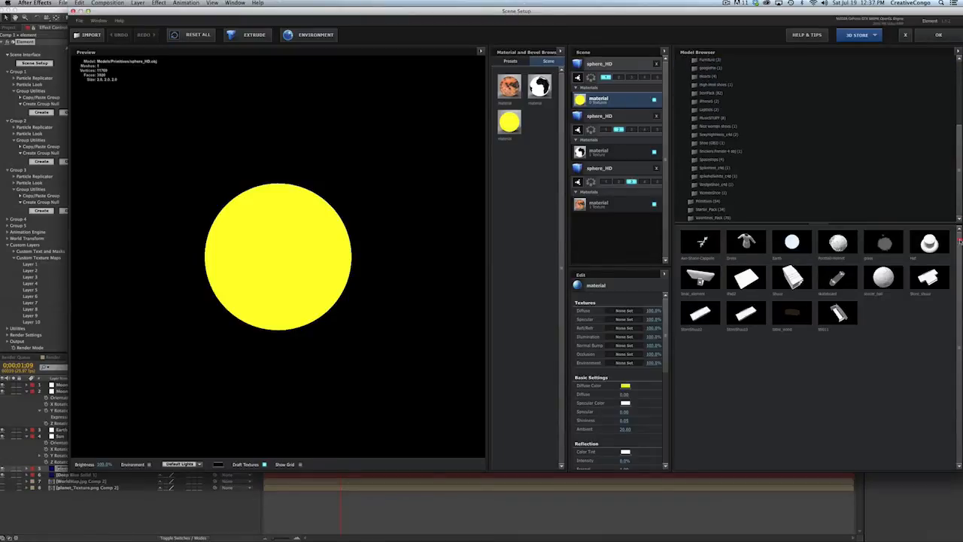
left_click(691, 161)
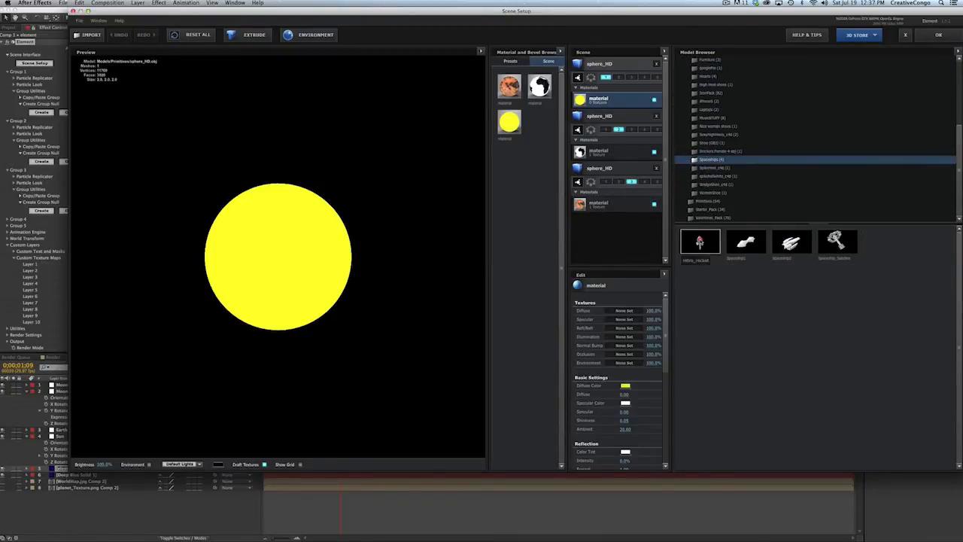
left_click(700, 241)
left_click_drag(263, 263, 292, 244)
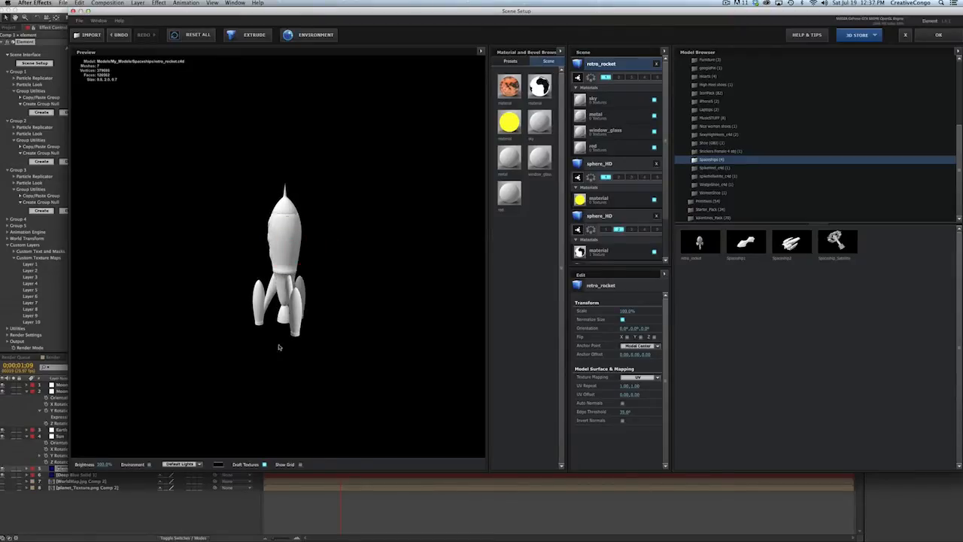
left_click(300, 465)
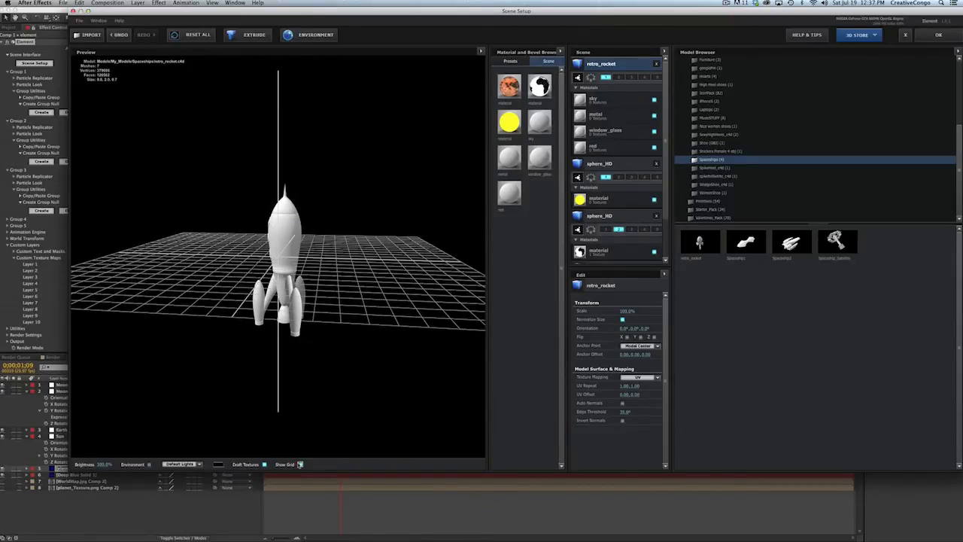
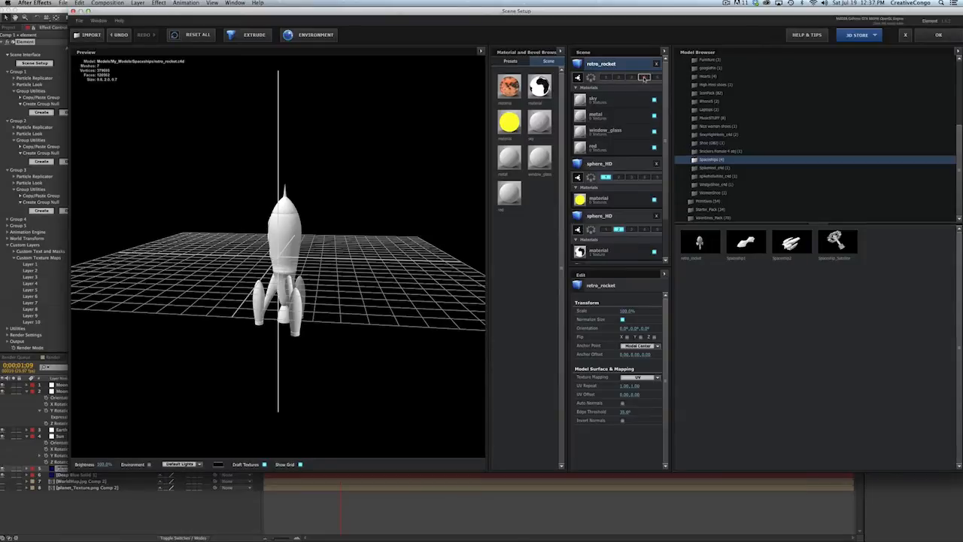
Step: Assign the retro_rocket model to group 4 and set its Anchor Point to From Model
left_click(645, 78)
left_click(655, 346)
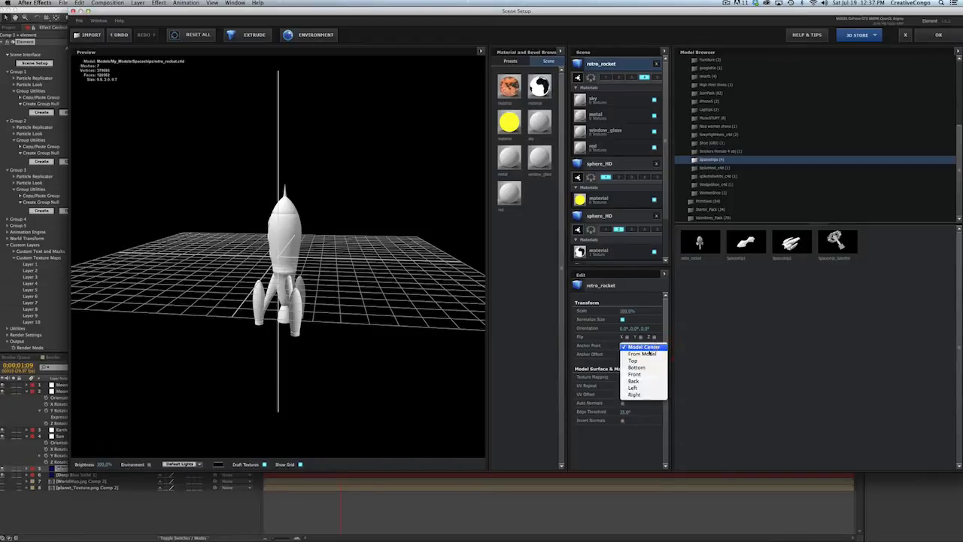
left_click(646, 354)
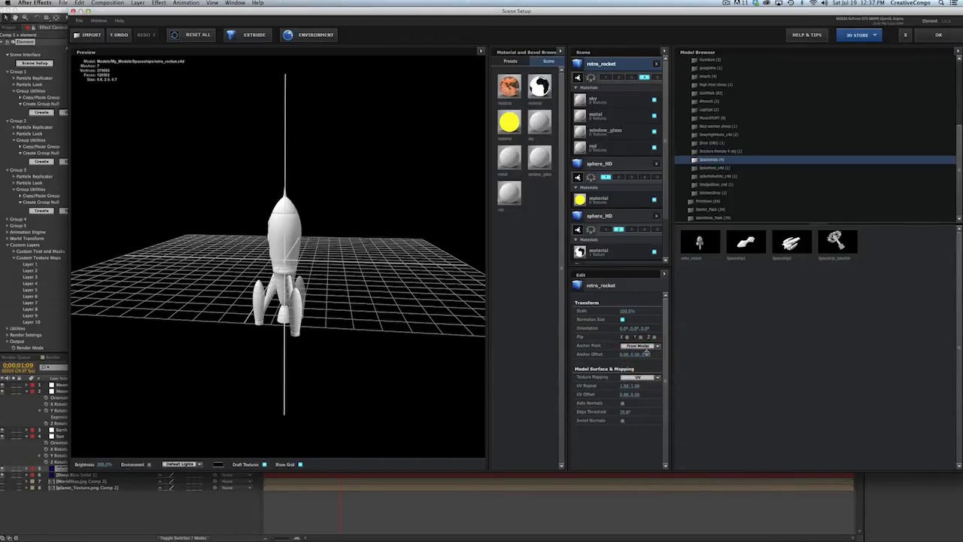
mouse_move(283, 241)
left_mouse_down()
mouse_move(327, 231)
mouse_move(280, 219)
mouse_move(284, 168)
mouse_move(286, 251)
mouse_move(289, 233)
left_mouse_up()
left_click(286, 259)
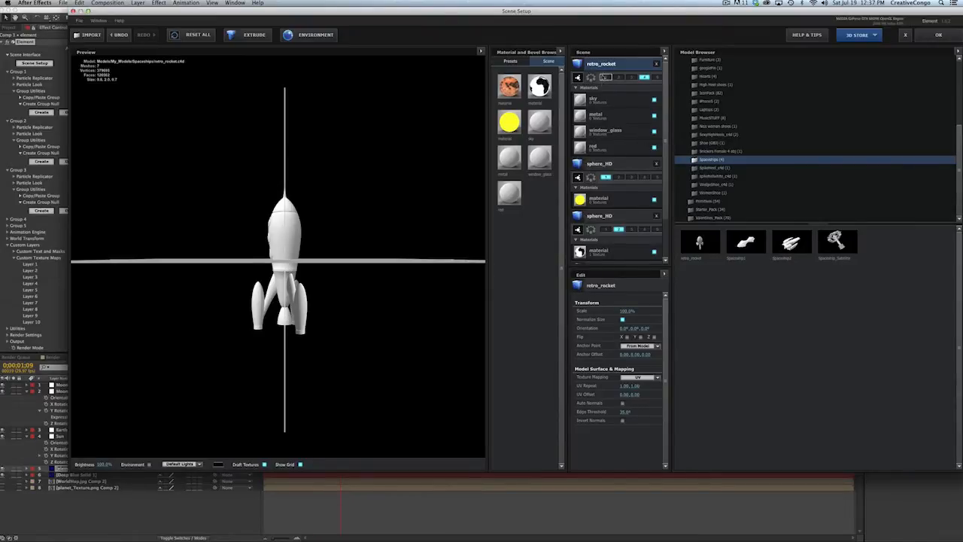
Step: Shift the rocket's vertical Anchor Offset so the grid plane sits near the base of its fins
left_click(607, 64)
left_click_drag(636, 354, 605, 359)
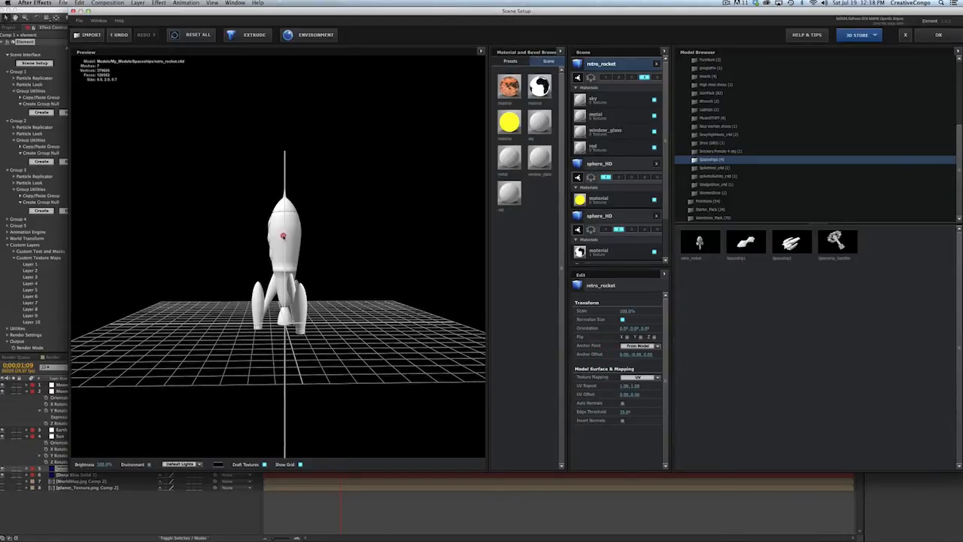
mouse_move(282, 223)
left_mouse_down()
mouse_move(281, 200)
mouse_move(280, 241)
mouse_move(338, 244)
mouse_move(291, 249)
mouse_move(291, 233)
mouse_move(303, 243)
mouse_move(257, 246)
mouse_move(280, 226)
left_mouse_up()
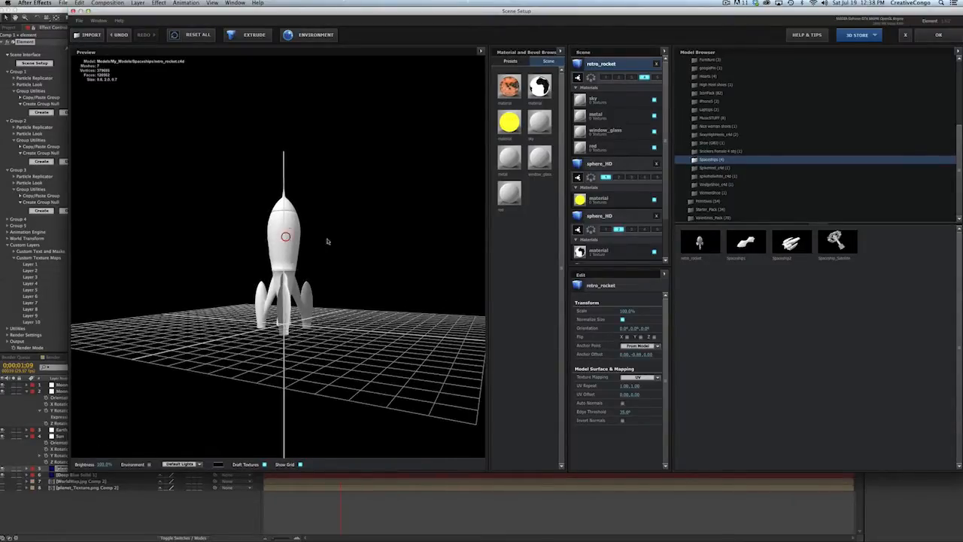
Step: Disable the rocket's sky material and set the metal material's Ambient to 20, keeping its diffuse color white
left_click(592, 100)
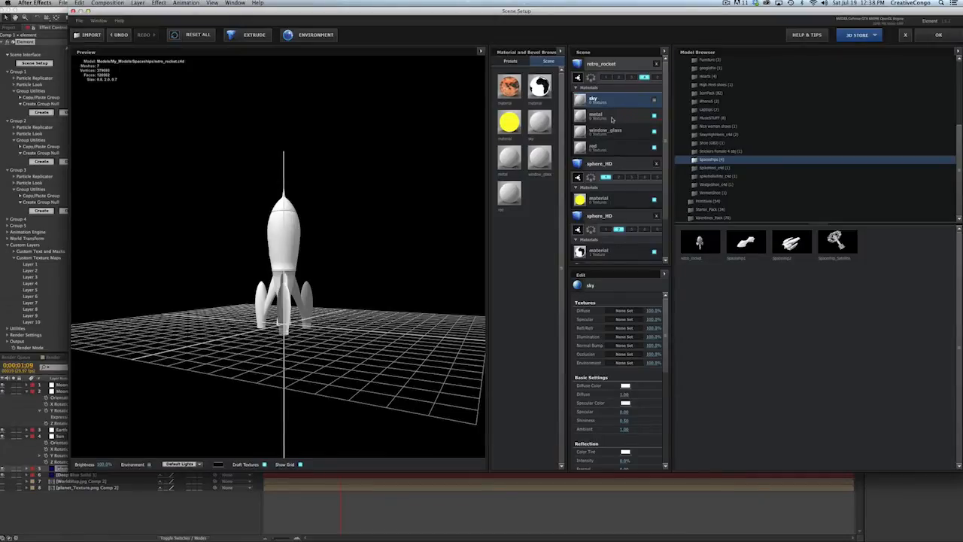
left_click(585, 117)
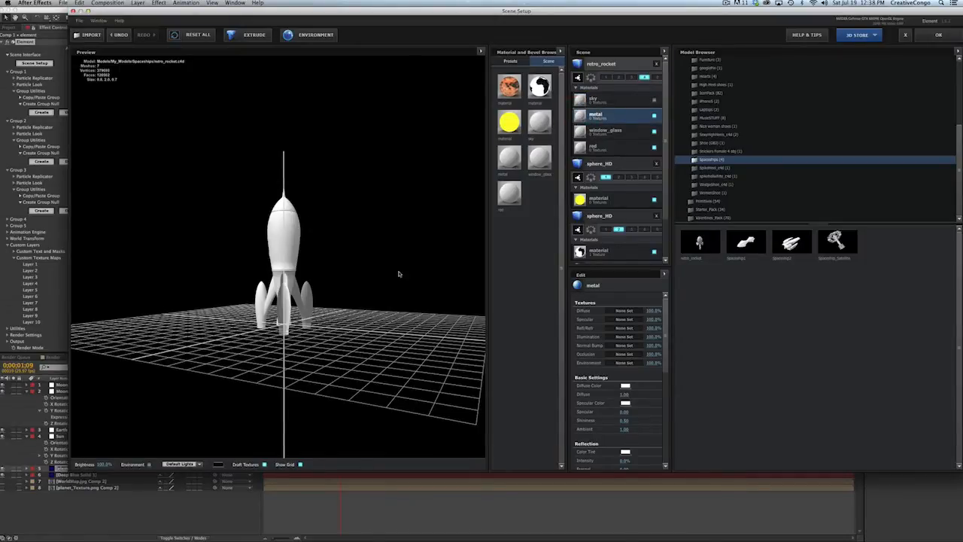
left_click(625, 386)
left_click(536, 216)
left_click(627, 430)
type("20")
key("Return")
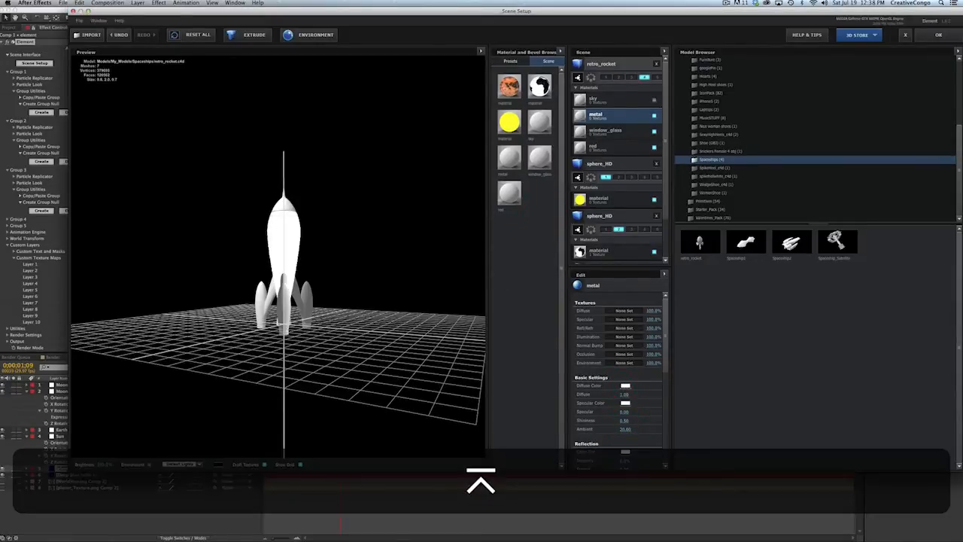
Step: Set the metal material's Diffuse and Shininess to 0
left_click(626, 394)
type("0")
key("Return")
left_click(622, 421)
type("0")
key("Return")
Step: Change the Diffuse Color of the rocket's red material to a bright green
left_click(595, 147)
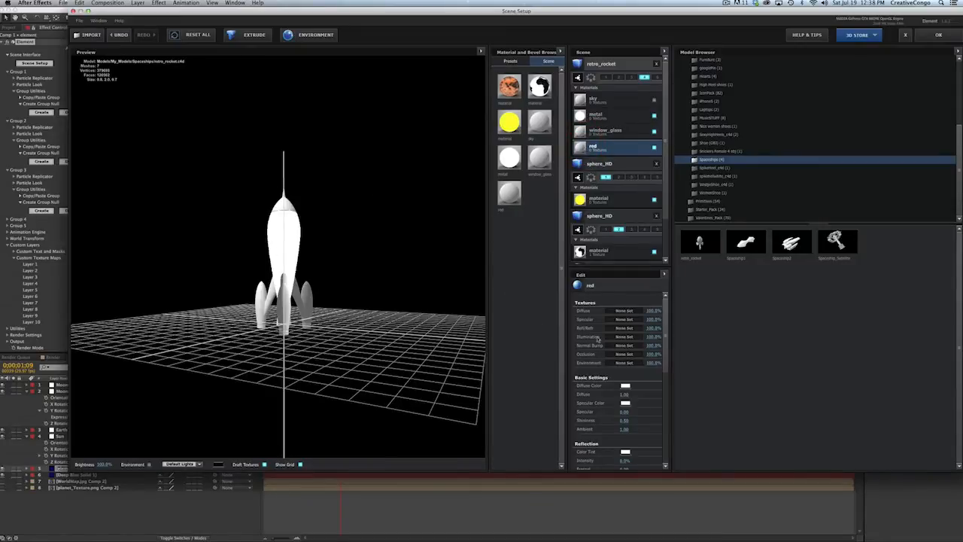
left_click(625, 386)
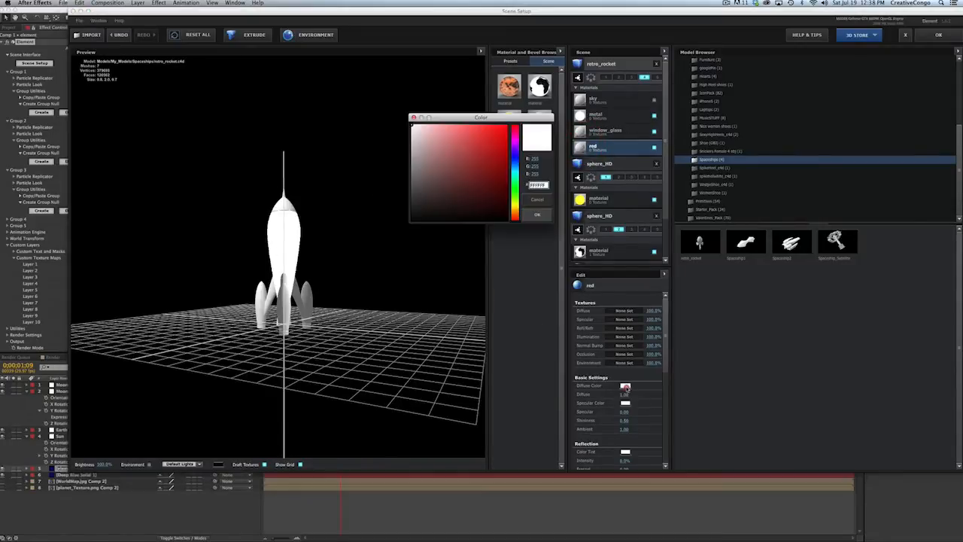
left_click(516, 192)
left_click(493, 151)
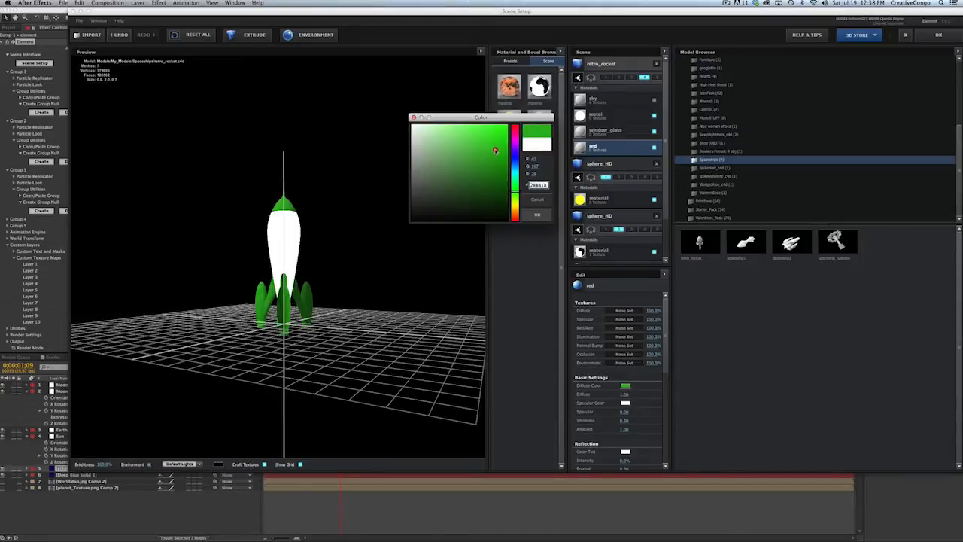
left_click_drag(494, 151, 503, 134)
left_click(537, 215)
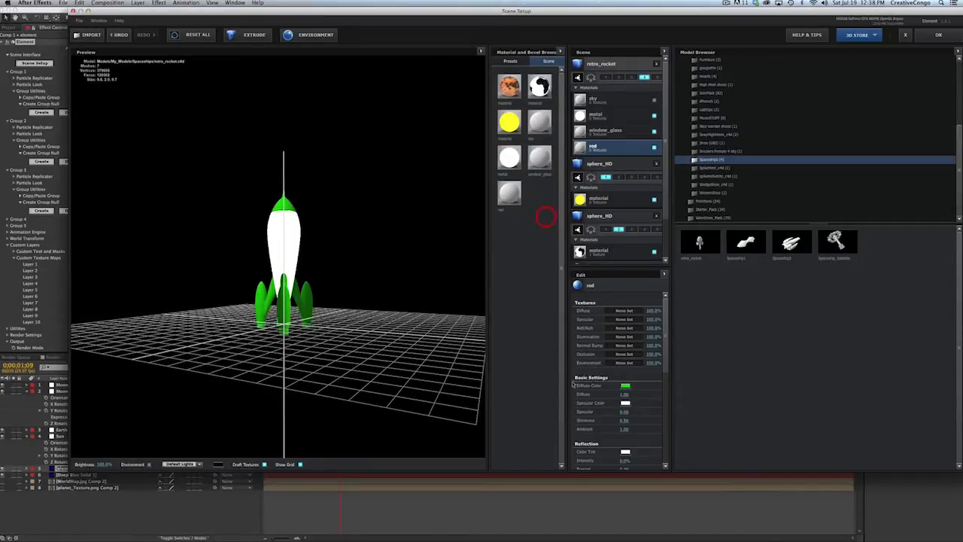
Step: Flatten the red material's shading by raising Ambient to about 5.9 and setting Diffuse slightly below 1
left_click(624, 394)
type("0")
key("Return")
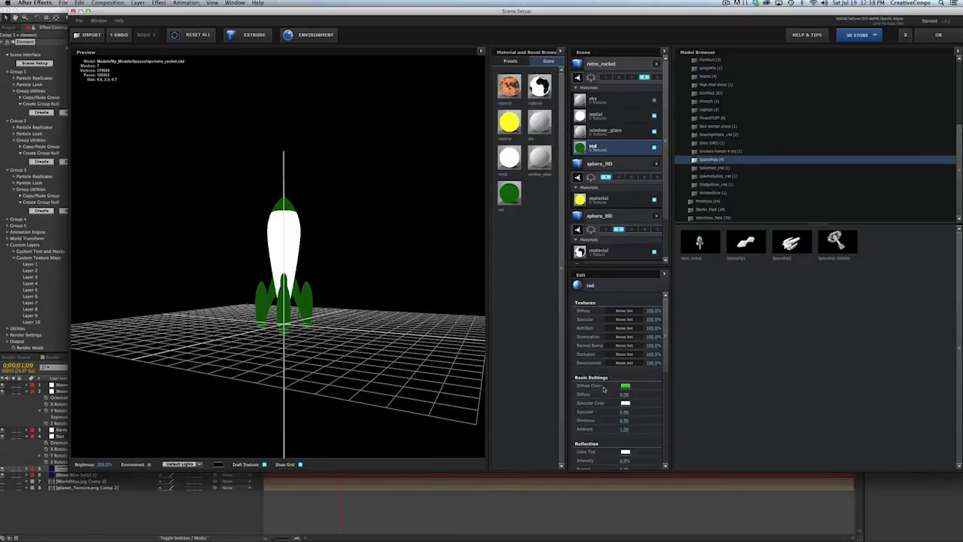
left_click_drag(624, 430, 736, 432)
left_click_drag(624, 394, 666, 399)
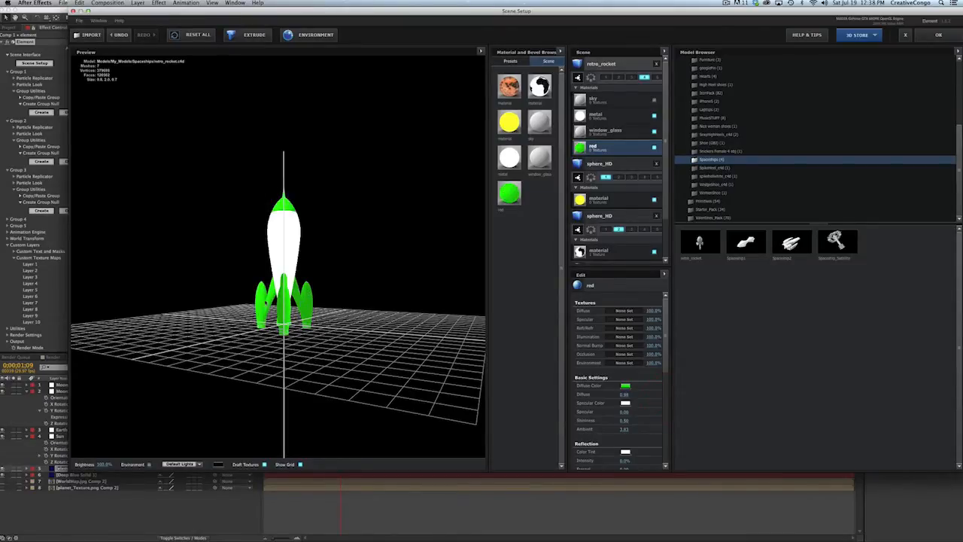
left_click_drag(624, 428, 763, 428)
left_click_drag(699, 429, 705, 430)
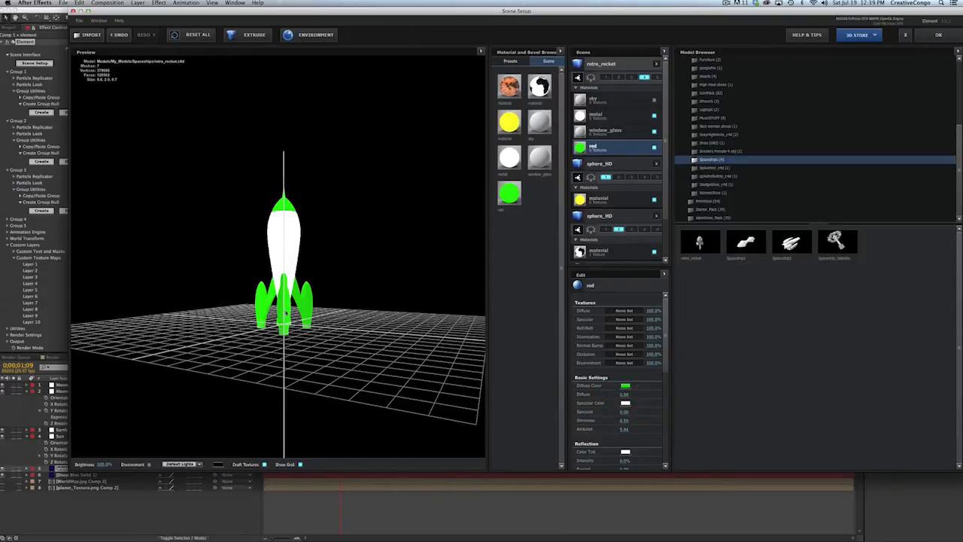
Step: Give the rocket's window_glass material a turquoise Diffuse Color and set its Ambient to 20
left_click_drag(284, 262, 426, 238)
left_click(590, 133)
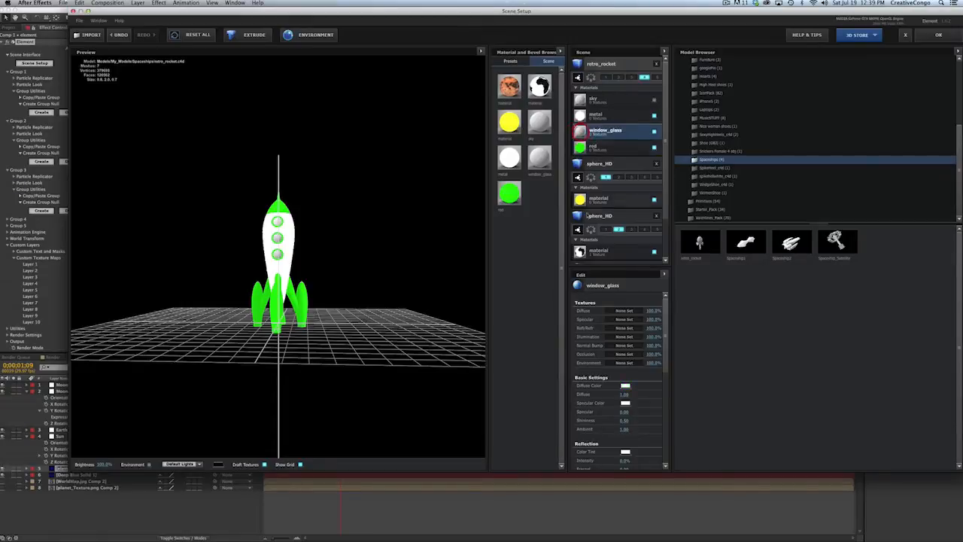
left_click(625, 385)
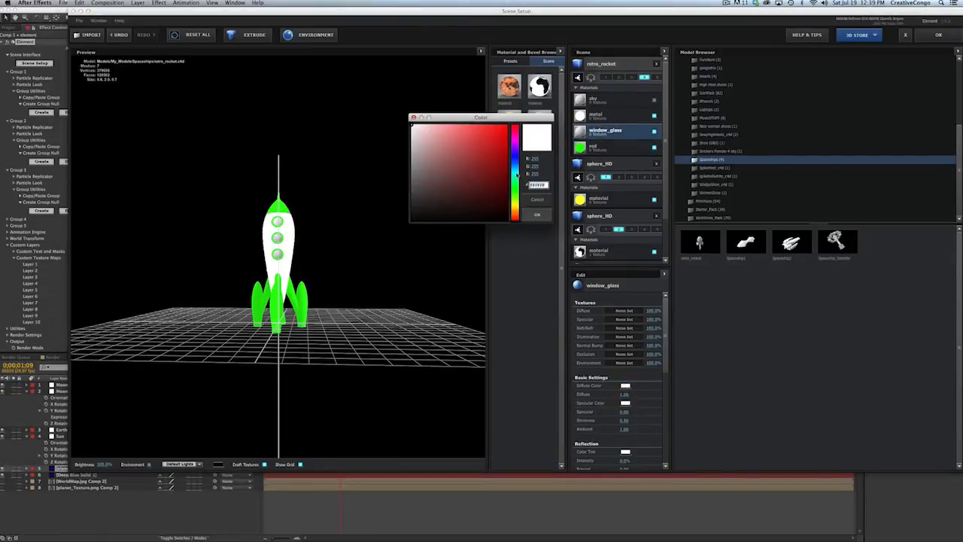
left_click(516, 174)
left_click(492, 133)
left_click(537, 214)
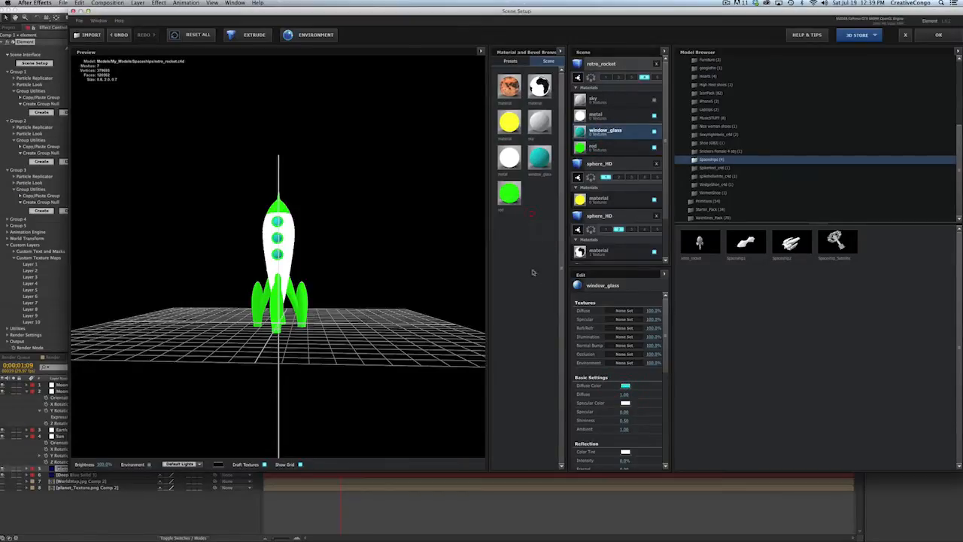
left_click(625, 431)
type("20")
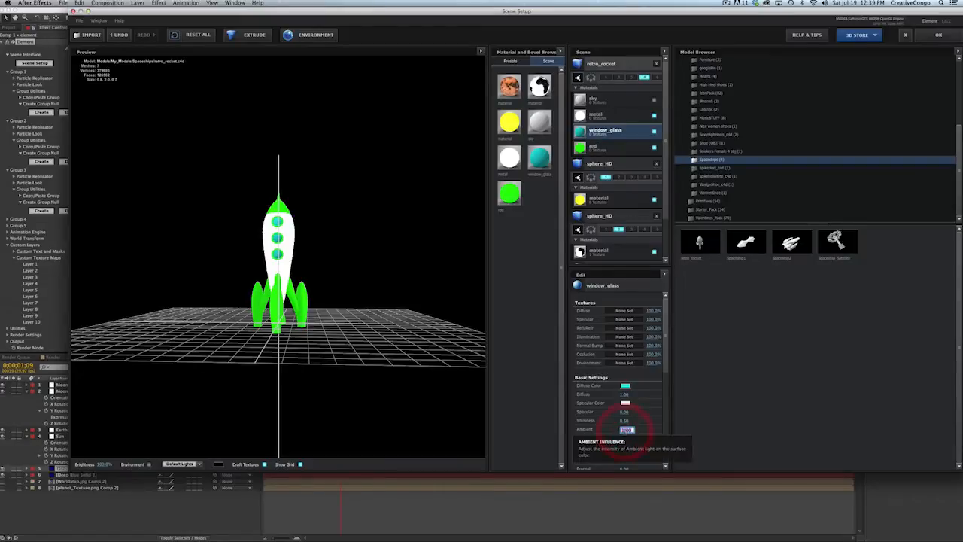
key("Return")
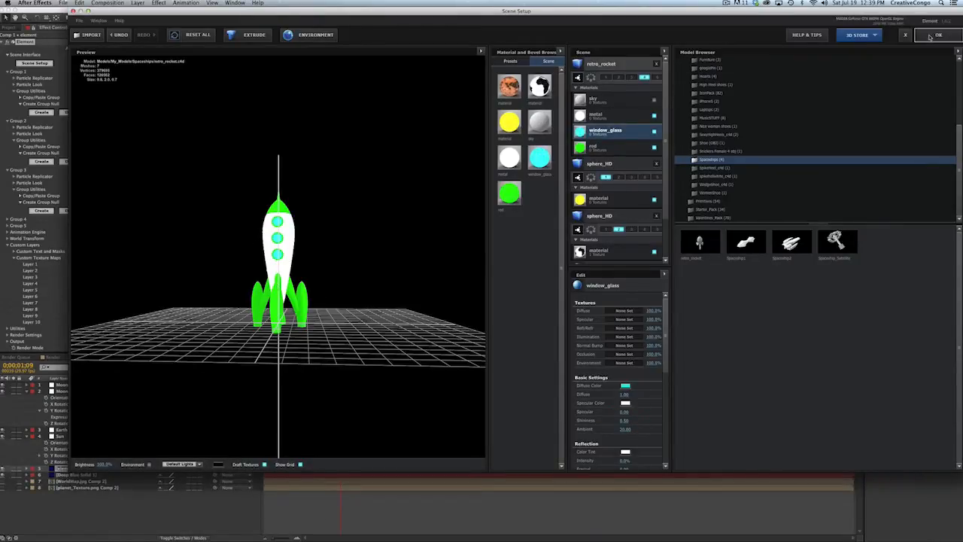
Step: Accept the Scene Setup changes and expand the Group 4 settings of the Element effect
left_click(938, 35)
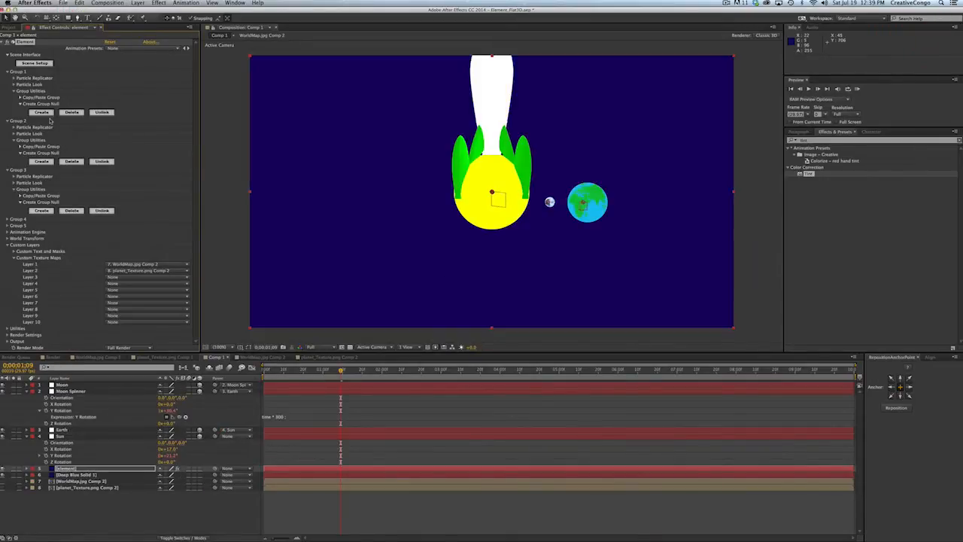
left_click(8, 219)
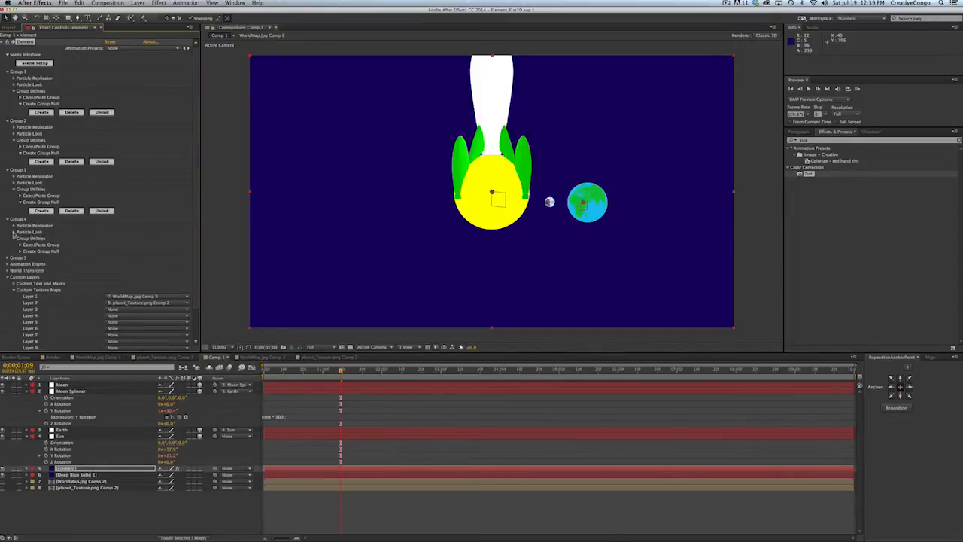
Step: Create a group null for Element's Group 4 and rename it Rocket
left_click(20, 252)
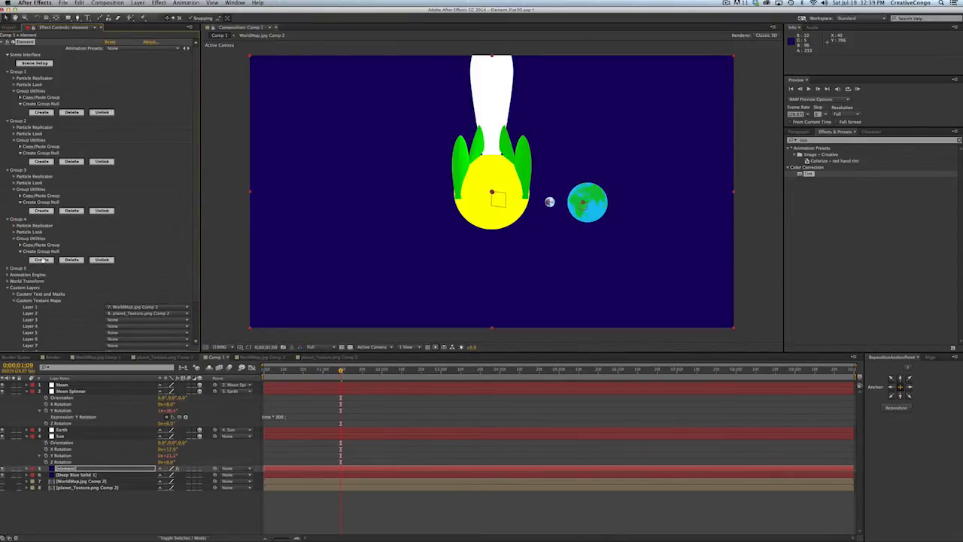
left_click(41, 260)
key("Return")
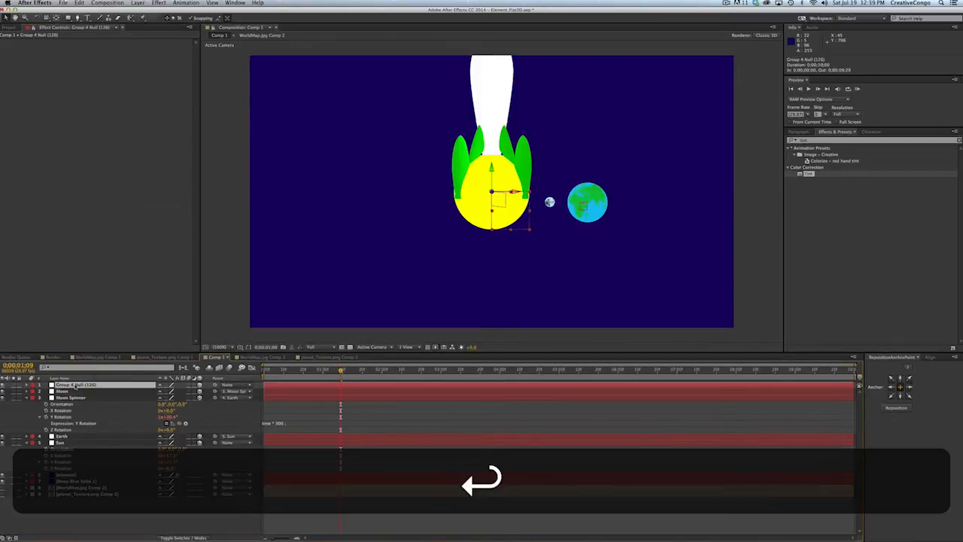
type("Rocket")
key("Return")
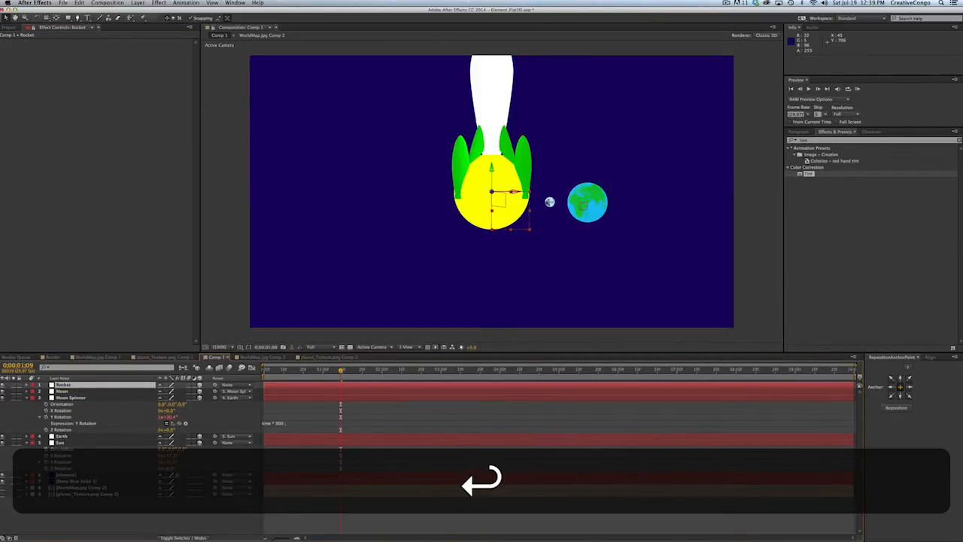
Step: Move the Rocket null horizontally over Earth to X position 896 and set its scale to 10%
left_click(64, 385)
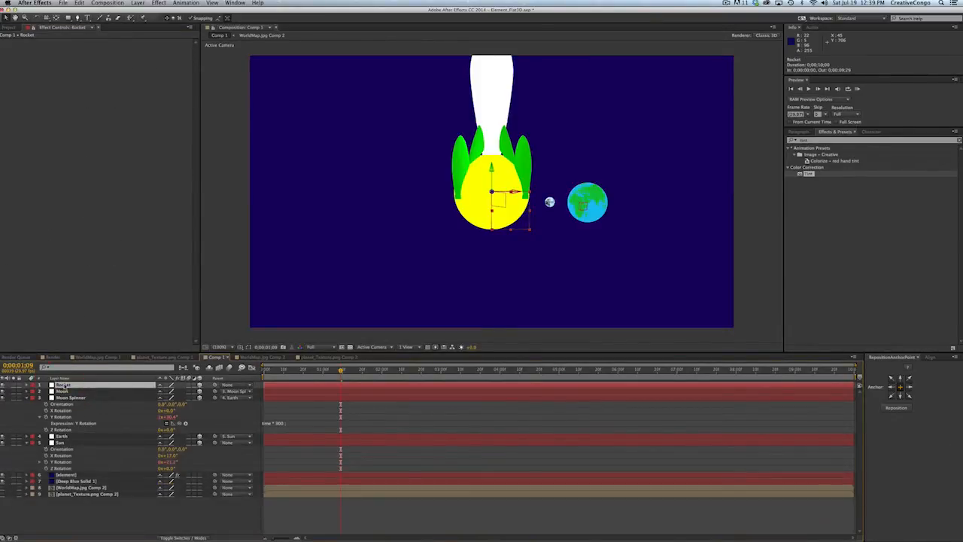
key("p")
left_click_drag(163, 392, 268, 402)
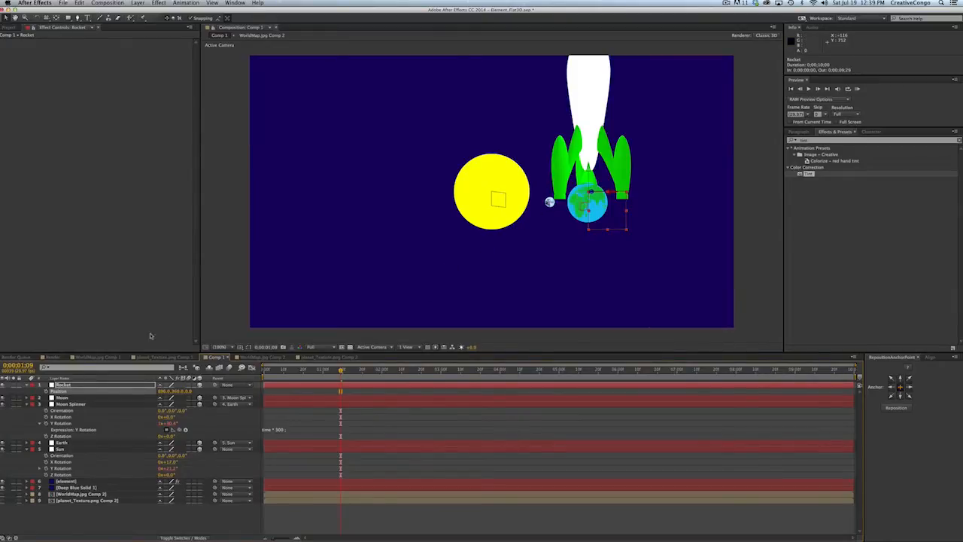
key("shift+s")
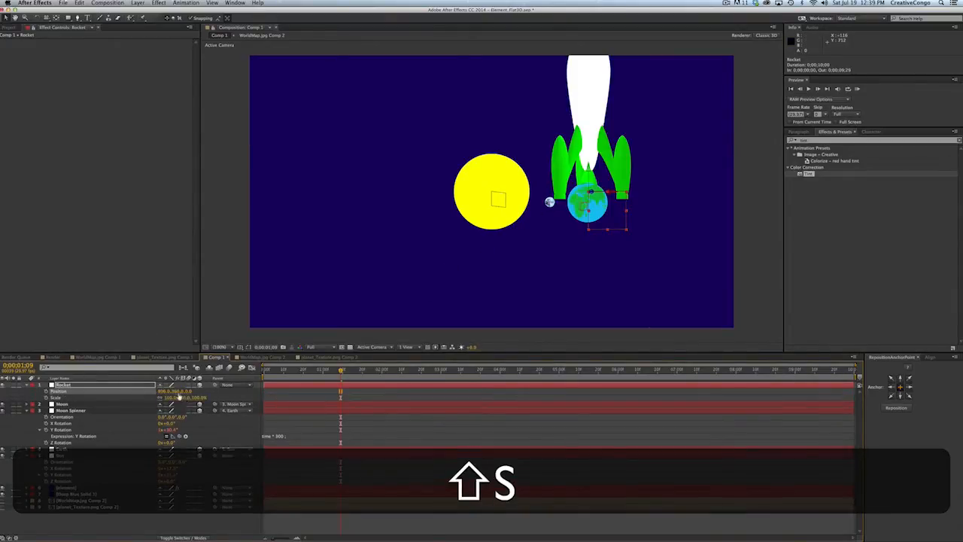
left_click(170, 397)
type("10")
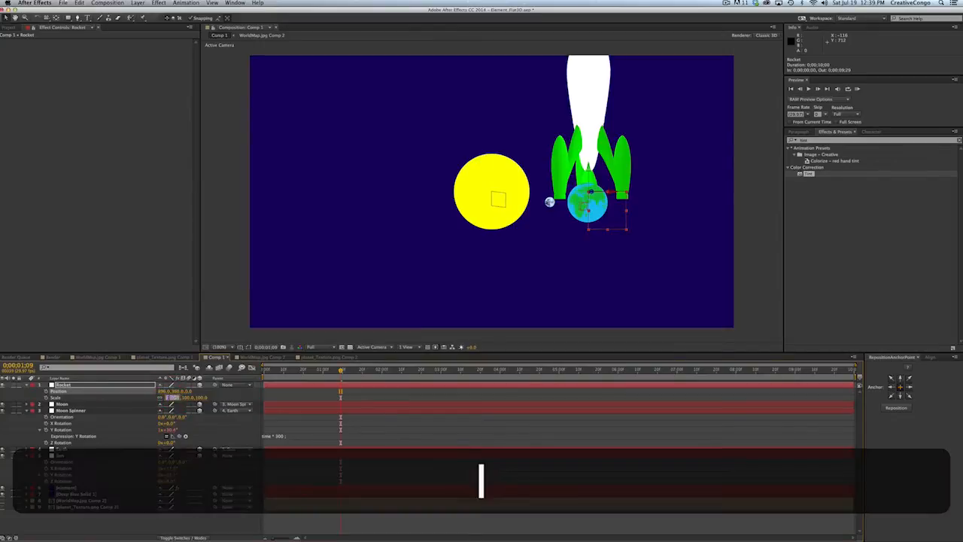
key("KP_Enter")
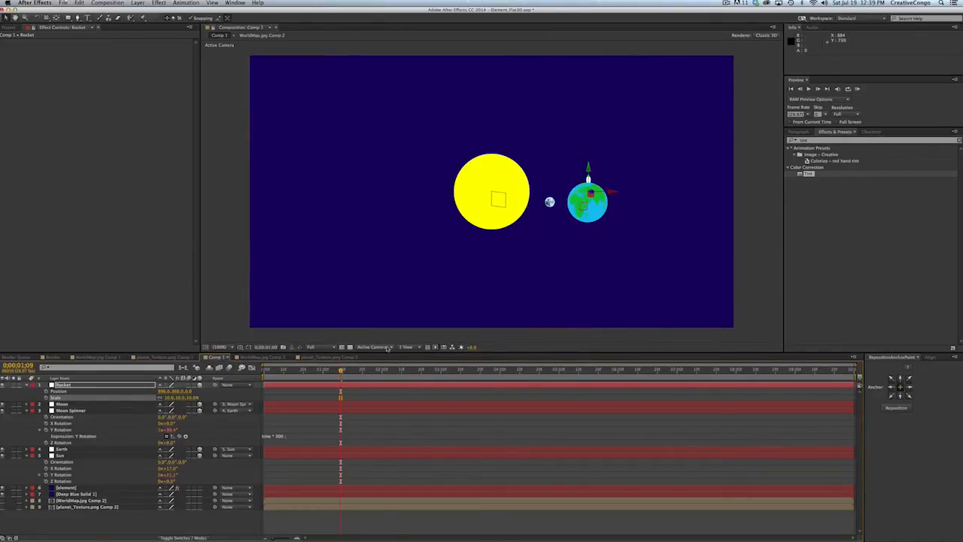
Step: Display the composition in four views and enlarge the Top view until the planets are clearly visible
left_click(409, 347)
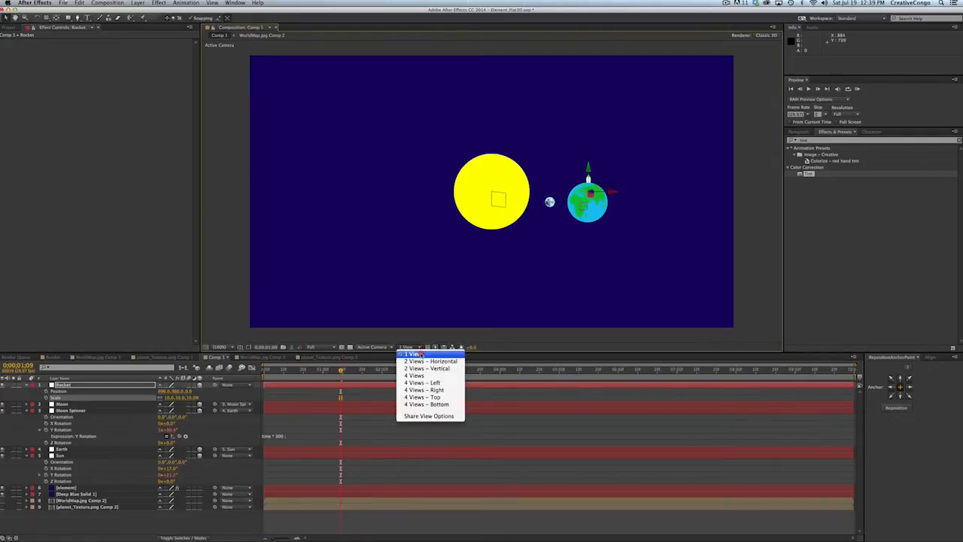
left_click(416, 375)
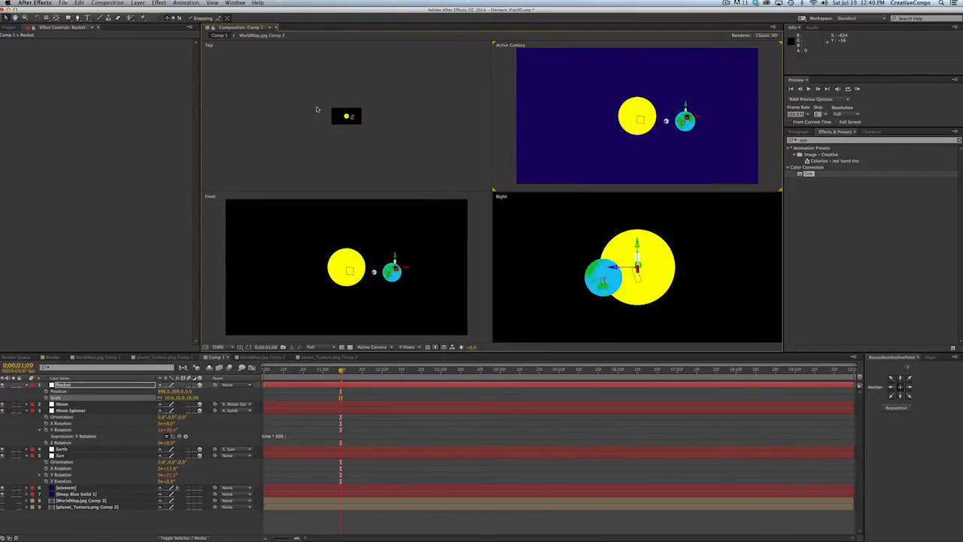
left_click(375, 118)
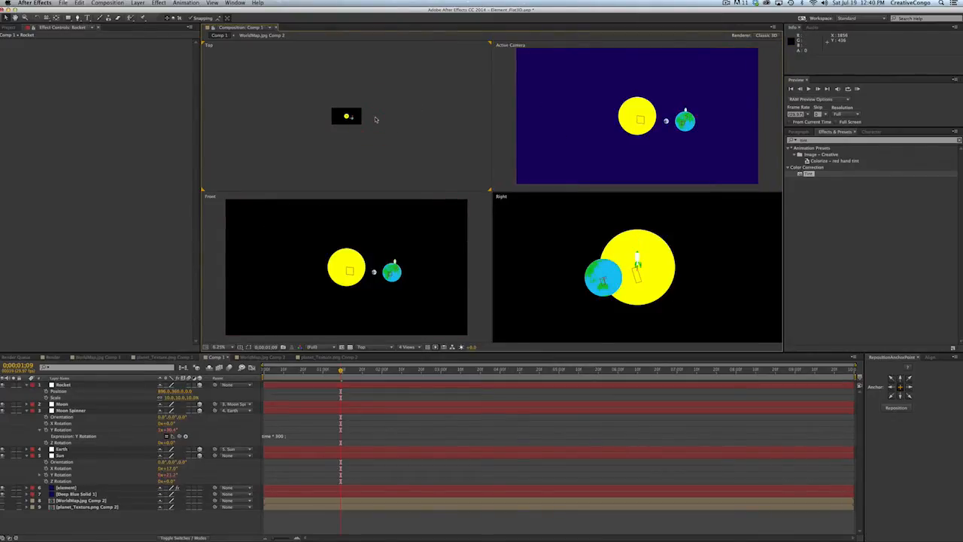
key("super+equal")
key("super+equal")
key("super+equal")
key("super+equal")
key("super+equal")
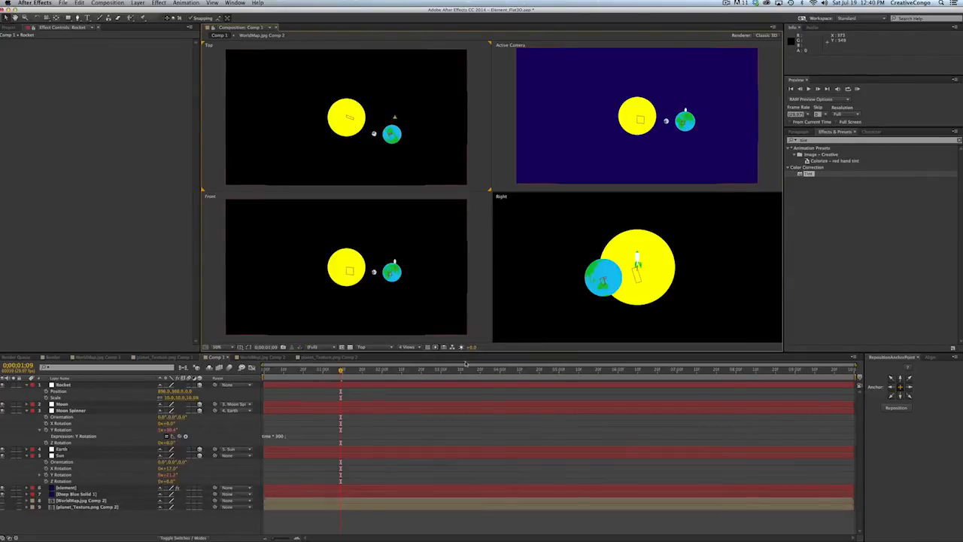
Step: Move the Rocket null onto Earth at Z position -90, keyframe its position at 0;00;01;09, and reveal its rotation properties
left_click(64, 386)
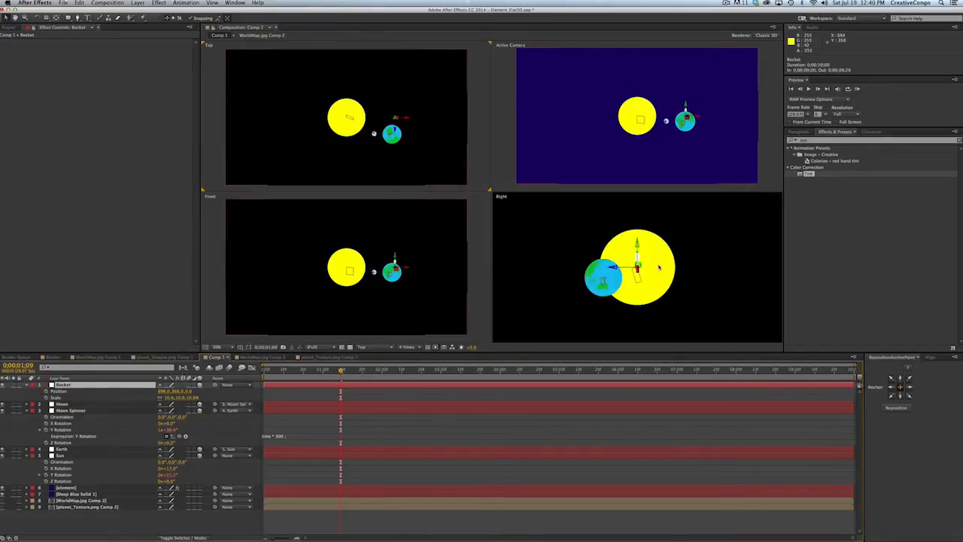
left_click(614, 267)
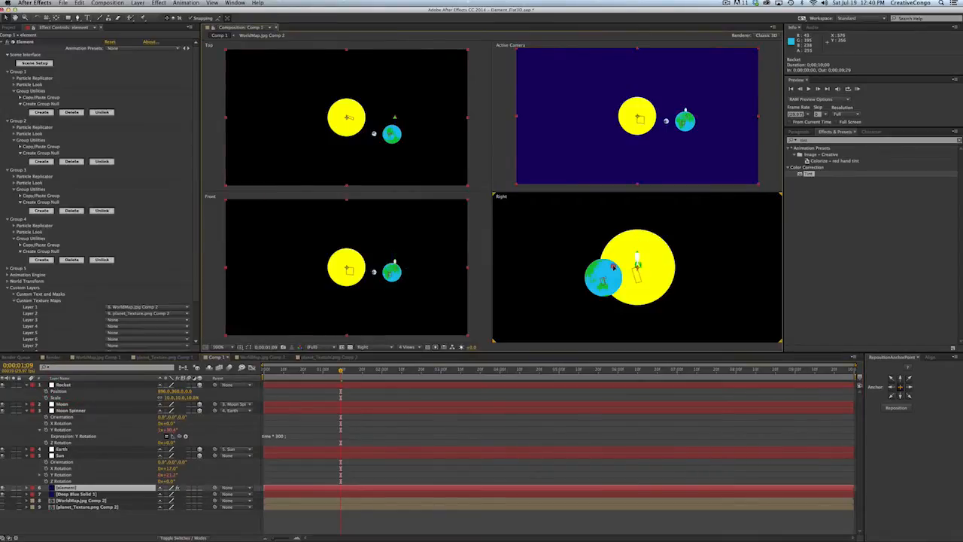
left_click(448, 387)
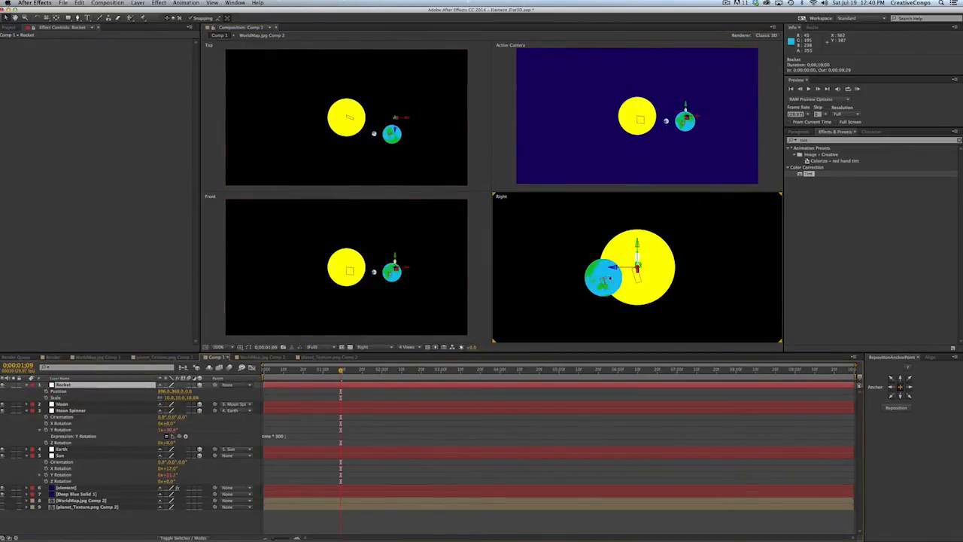
left_click_drag(617, 270, 582, 271)
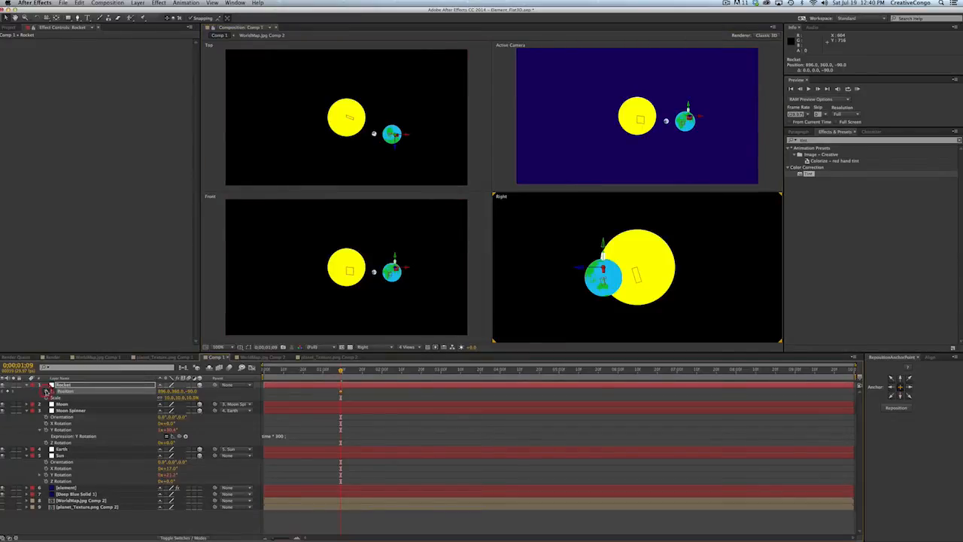
key("shift+r")
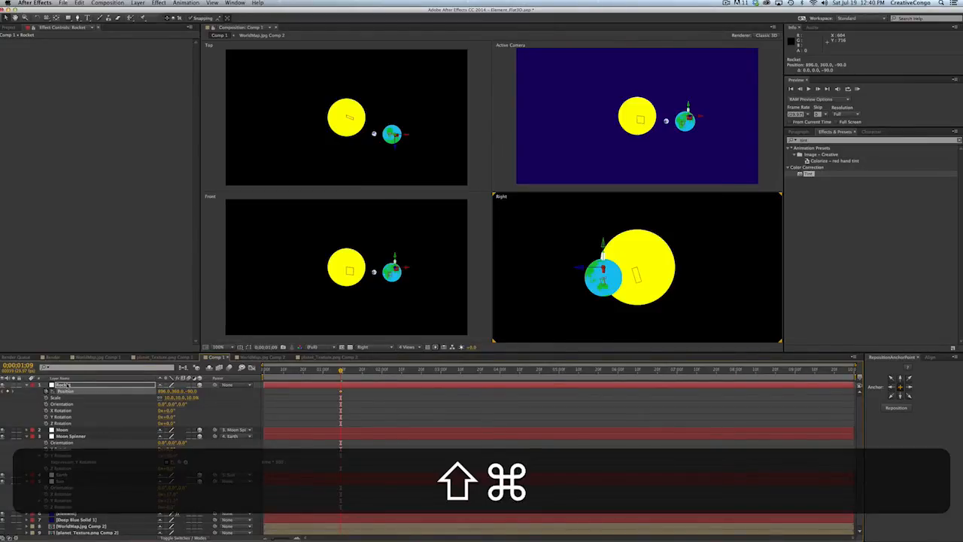
Step: Keyframe the Rocket's position at 544, 244, -204 at 0;00;01;19 and at 544, 244, -542 at 0;00;01;29
key("shift+super+Right")
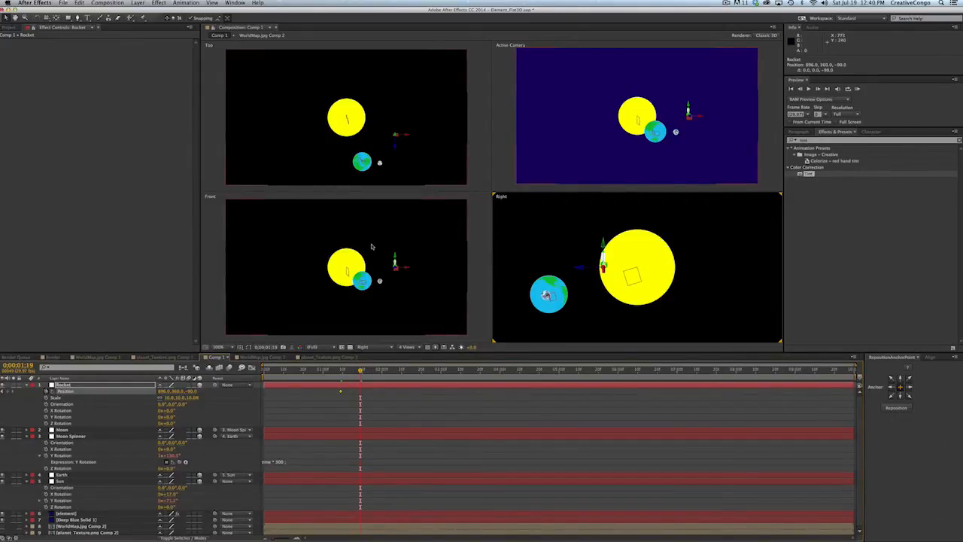
left_click_drag(397, 261, 338, 246)
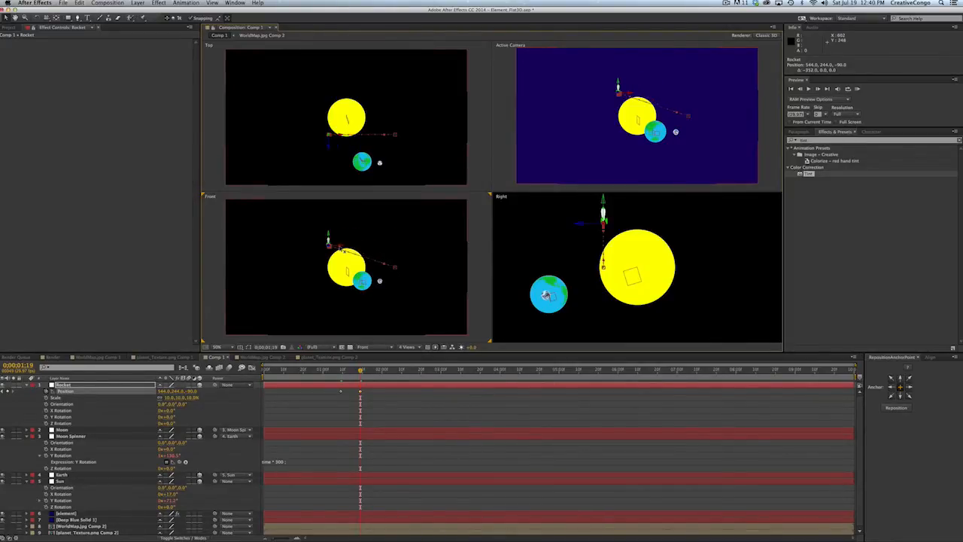
left_click(329, 153)
left_click_drag(328, 158, 328, 171)
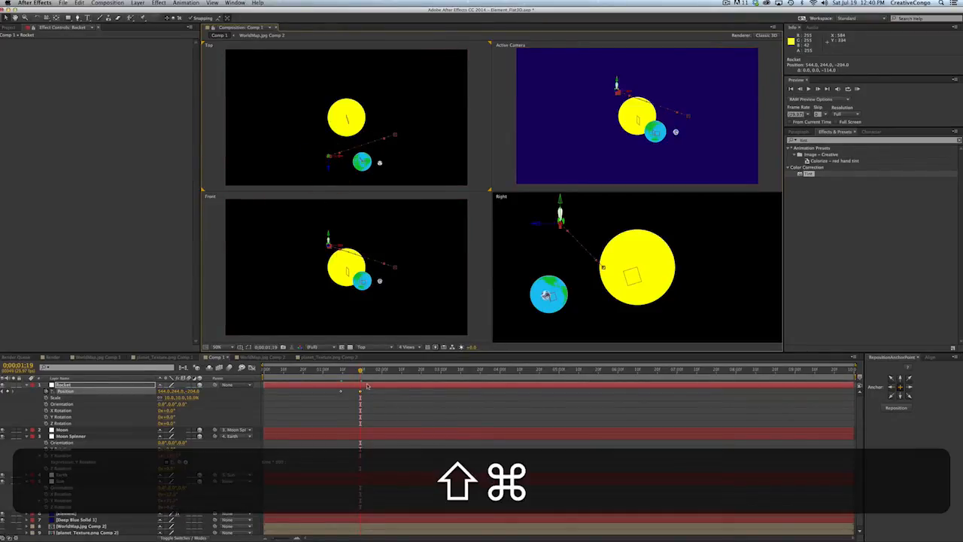
key("super+shift+Right")
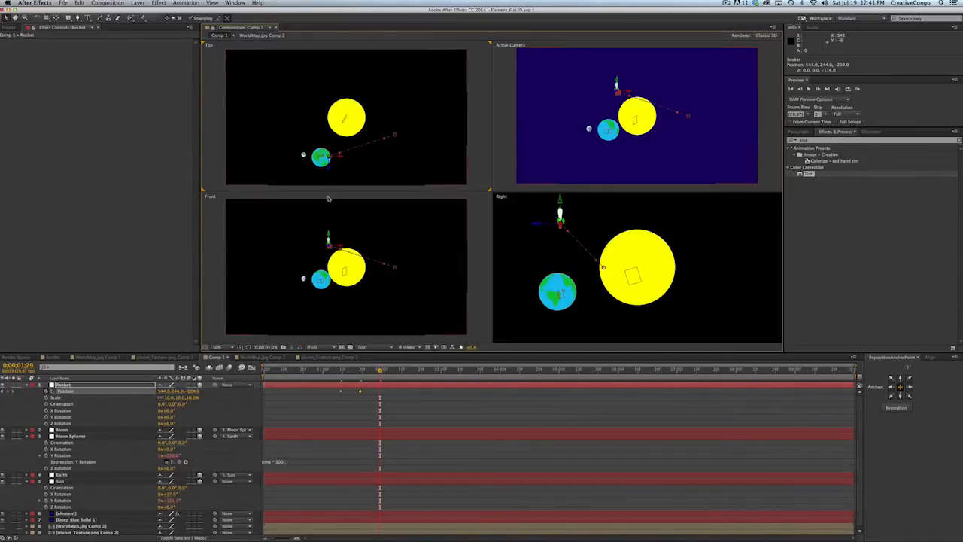
left_click_drag(329, 173, 330, 235)
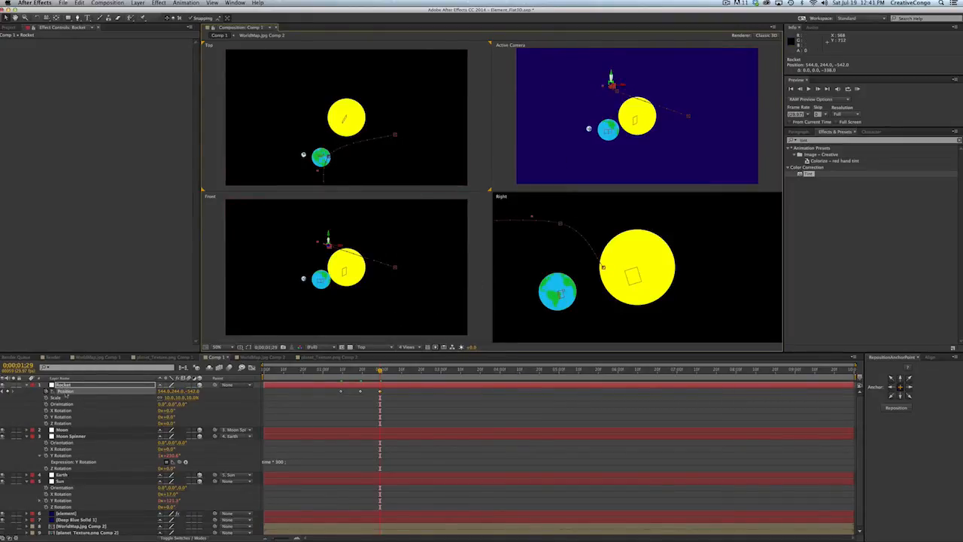
Step: Keyframe the Rocket's scale from 10% at 0;00;01;09 to 100% at 0;00;01;29
left_click(46, 398)
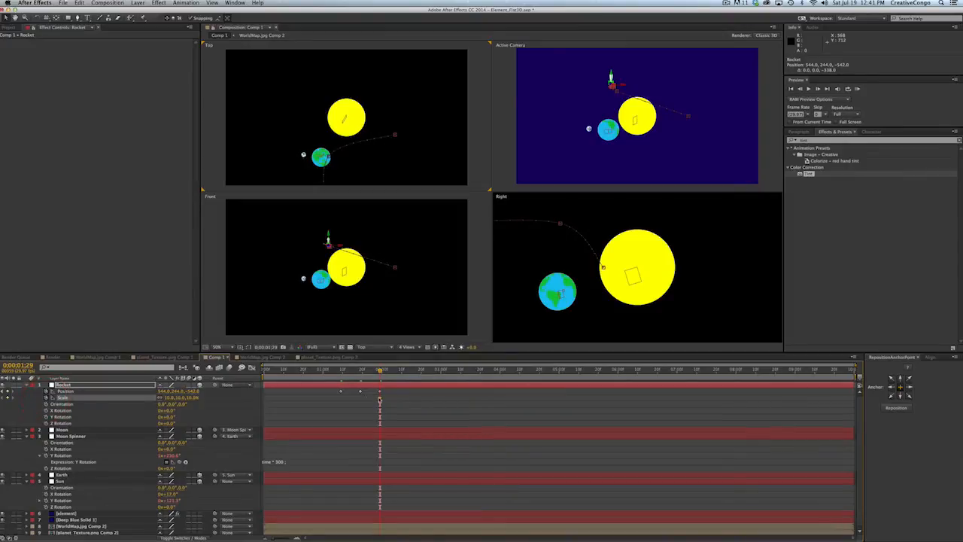
left_click(380, 401)
left_click_drag(340, 400, 340, 398)
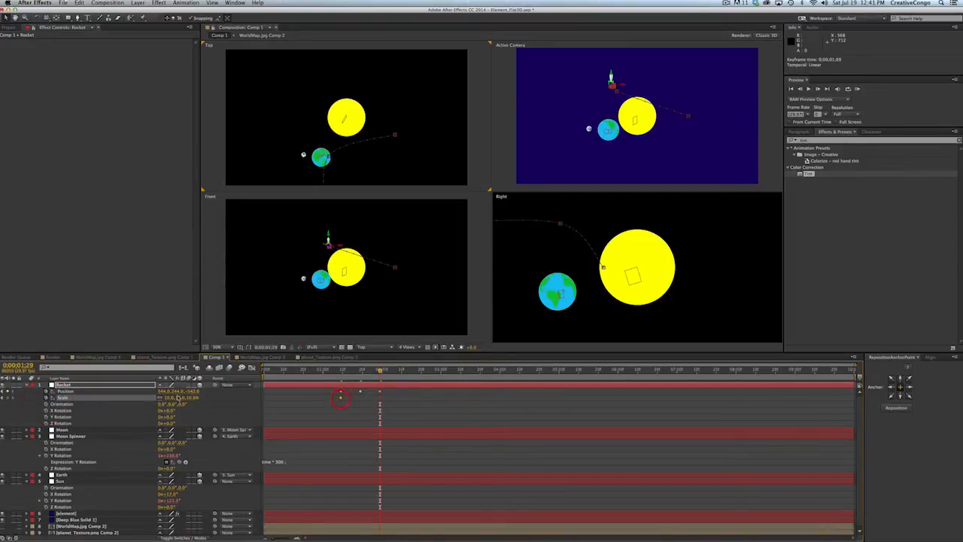
left_click(171, 398)
type("100")
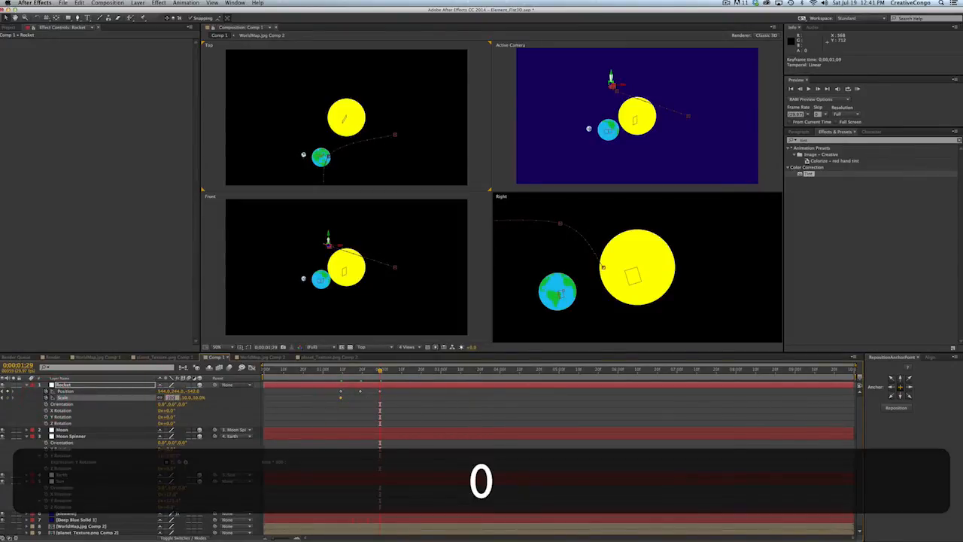
key("Return")
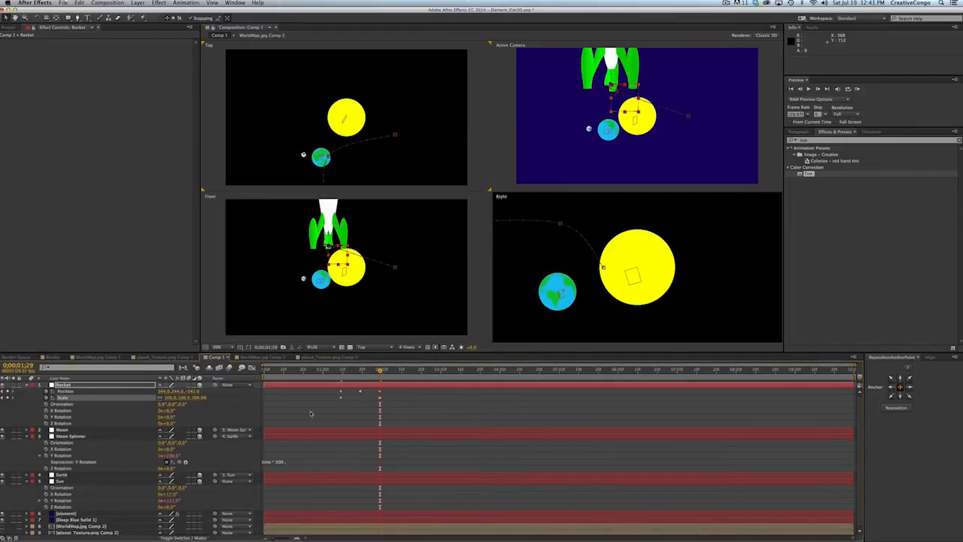
Step: Keyframe the Rocket's position at 386, 526, -818 at 0;00;02;09
key("shift+super+Right")
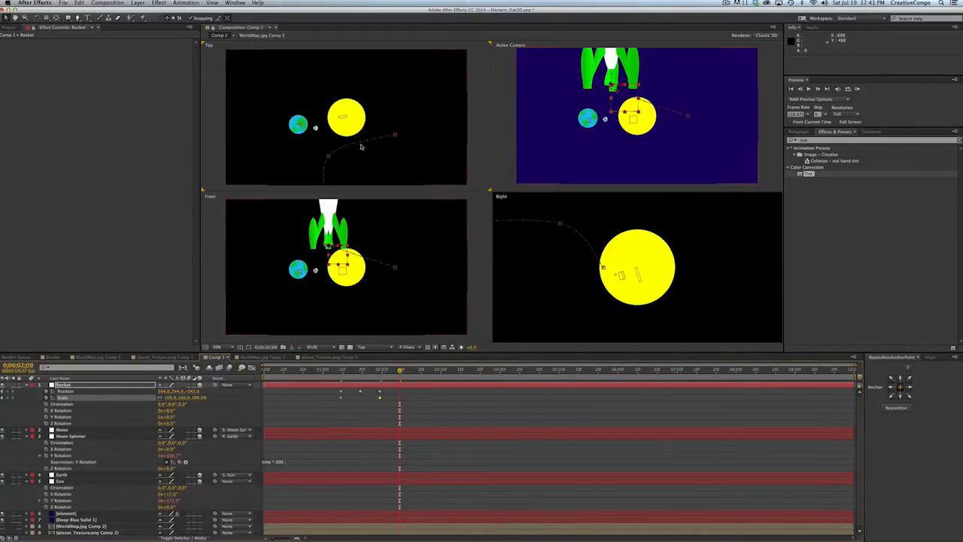
left_click_drag(376, 166, 378, 89)
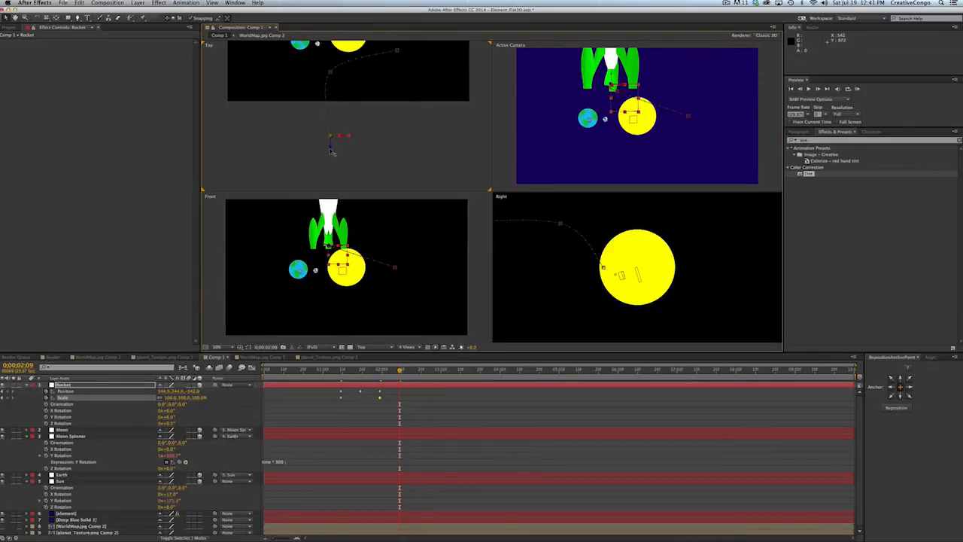
left_click_drag(331, 150, 331, 202)
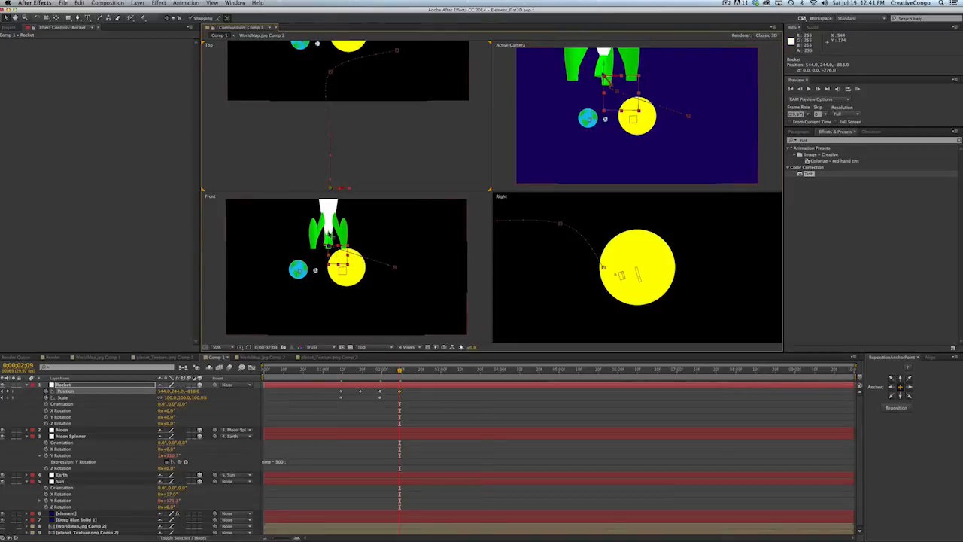
left_click_drag(328, 232, 328, 292)
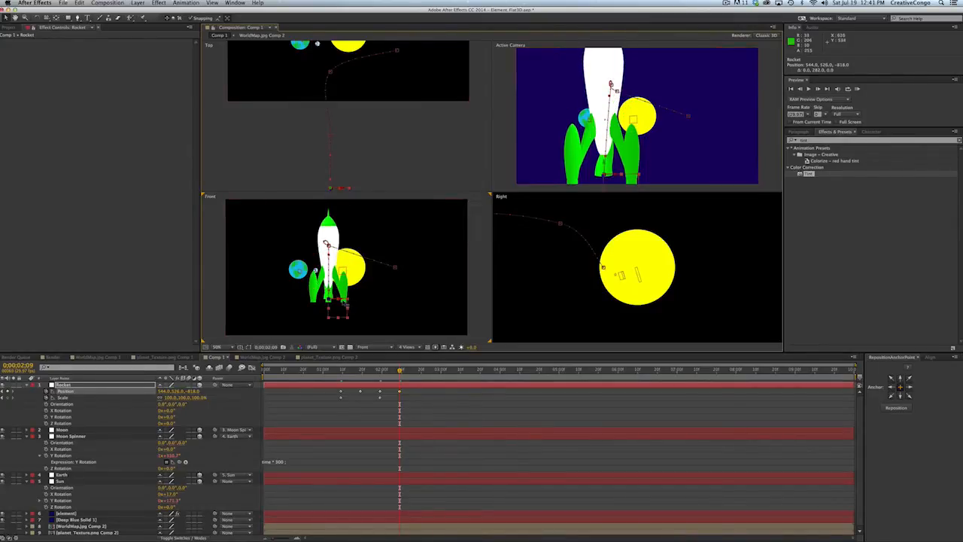
left_click_drag(337, 302, 307, 301)
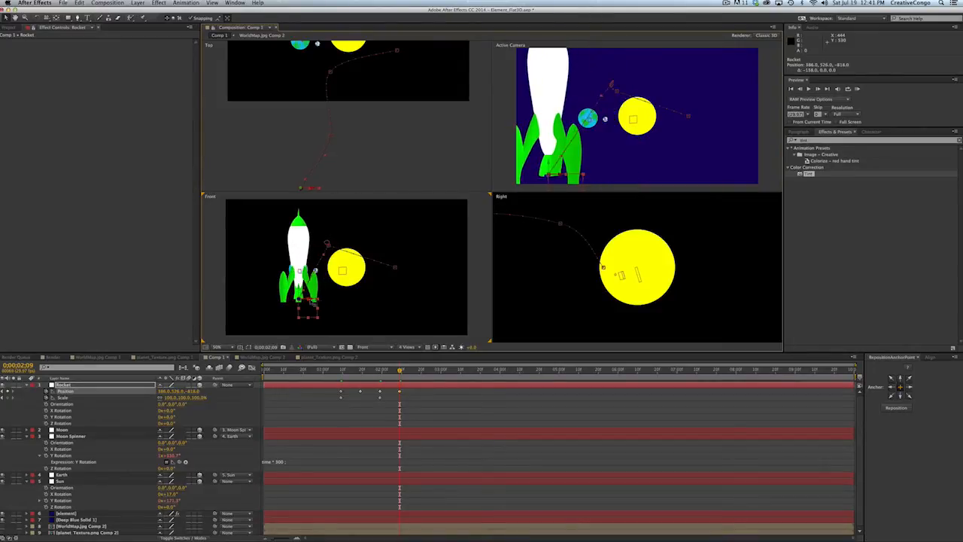
Step: Set the Rocket's scale to 150% at 0;00;02;09
left_click(172, 397)
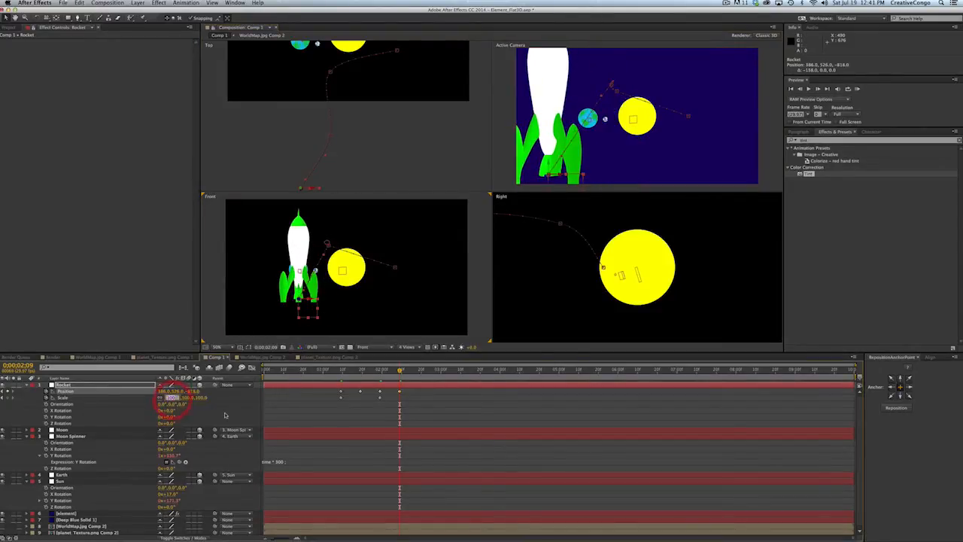
type("150")
key("Return")
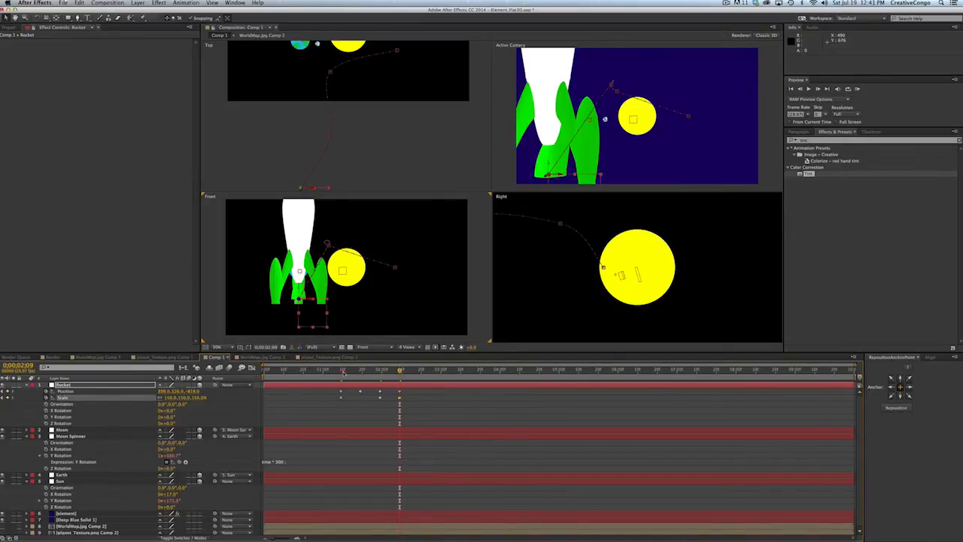
Step: At 0;00;01;09, reshape the Rocket's motion path into a smoother arc over the sun by adjusting its middle points and curve handles
left_click(343, 372)
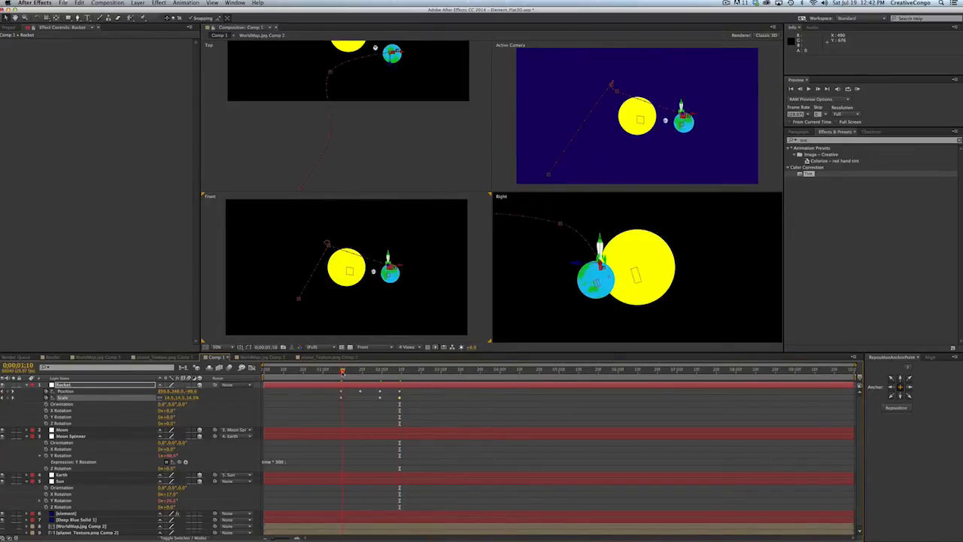
left_click_drag(342, 372, 341, 372)
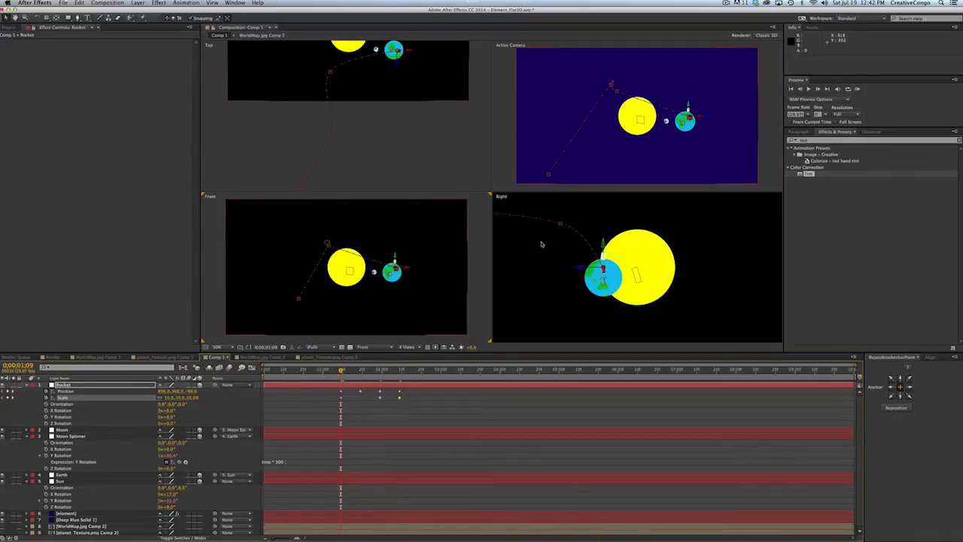
left_click(610, 88)
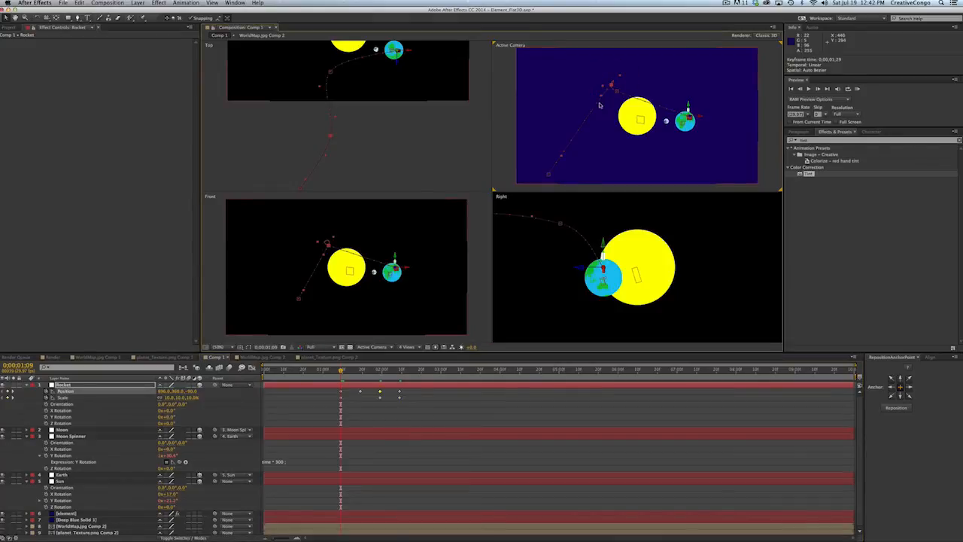
mouse_move(603, 97)
left_mouse_down()
mouse_move(611, 89)
mouse_move(595, 61)
mouse_move(591, 93)
mouse_move(608, 85)
left_mouse_up()
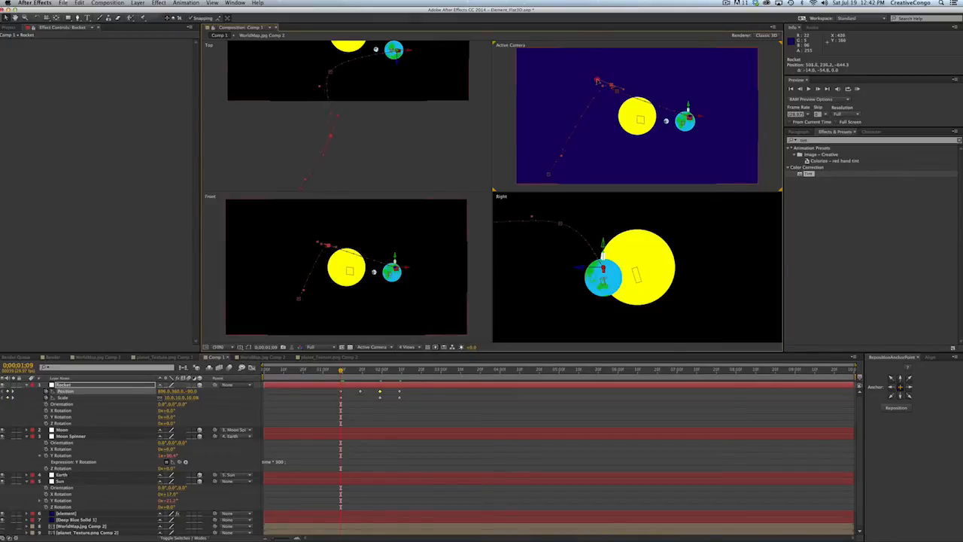
mouse_move(603, 88)
left_mouse_down()
mouse_move(591, 83)
mouse_move(620, 90)
mouse_move(636, 82)
mouse_move(615, 88)
left_mouse_up()
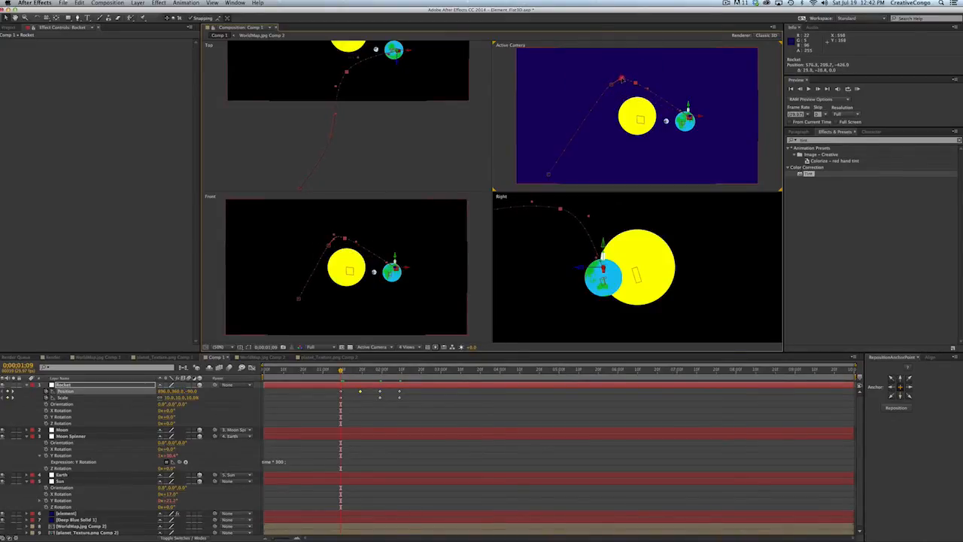
mouse_move(629, 73)
left_mouse_down()
mouse_move(666, 92)
mouse_move(624, 80)
left_mouse_up()
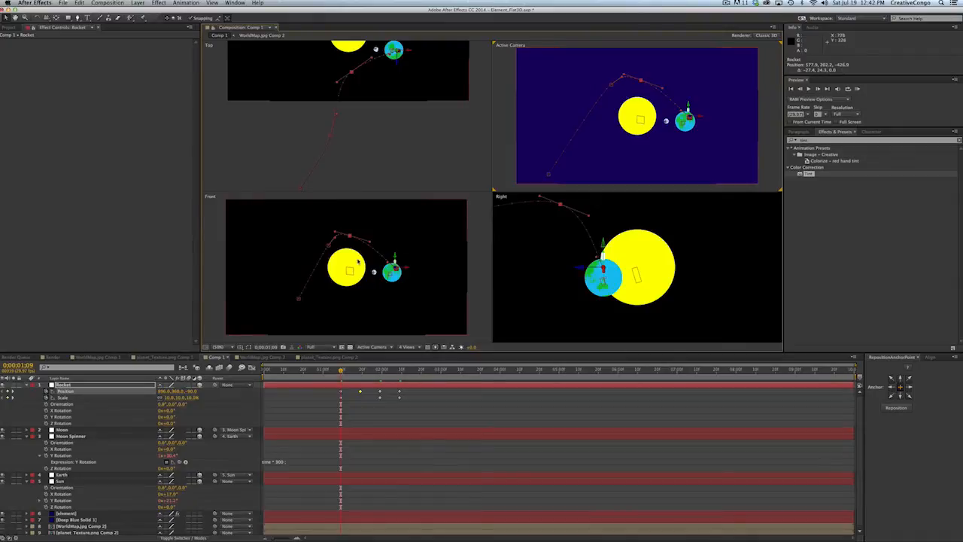
mouse_move(329, 249)
left_mouse_down()
mouse_move(321, 256)
mouse_move(325, 244)
left_mouse_up()
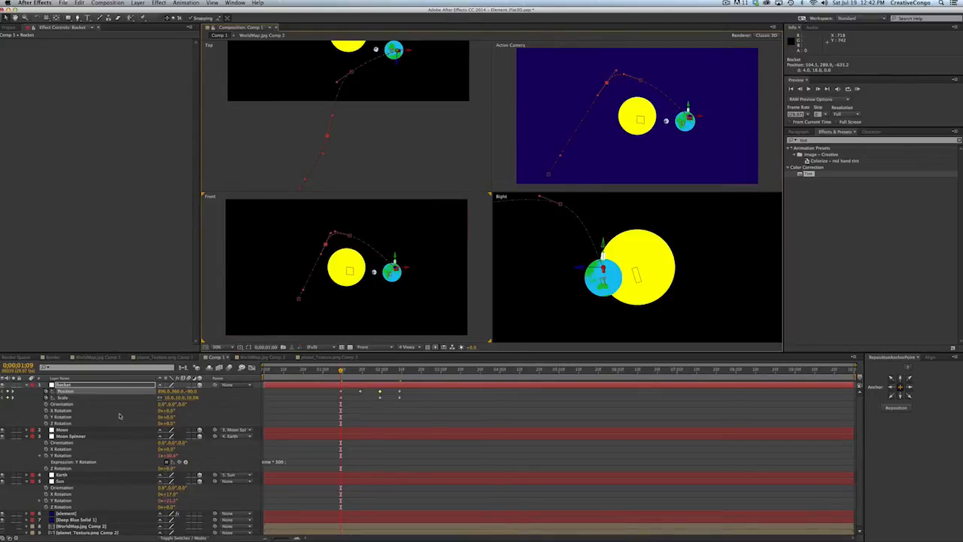
left_click(172, 413)
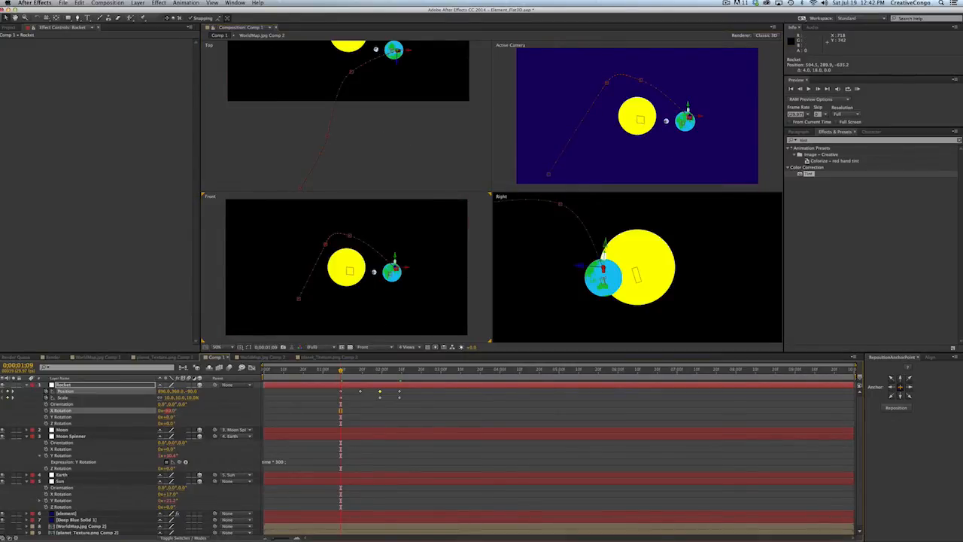
key("super+z")
key("super+z")
key("super+z")
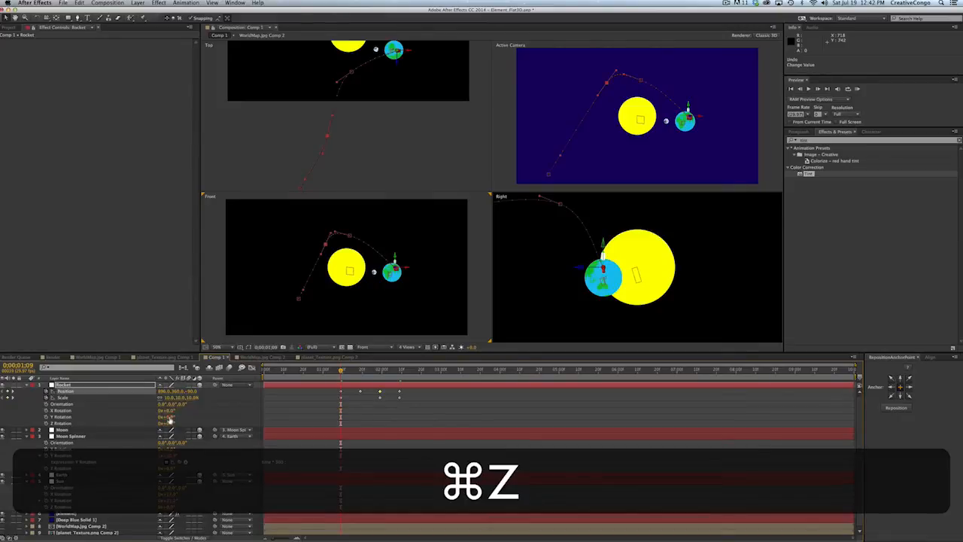
key("super+z")
left_click(166, 423)
left_click_drag(160, 423, 154, 423)
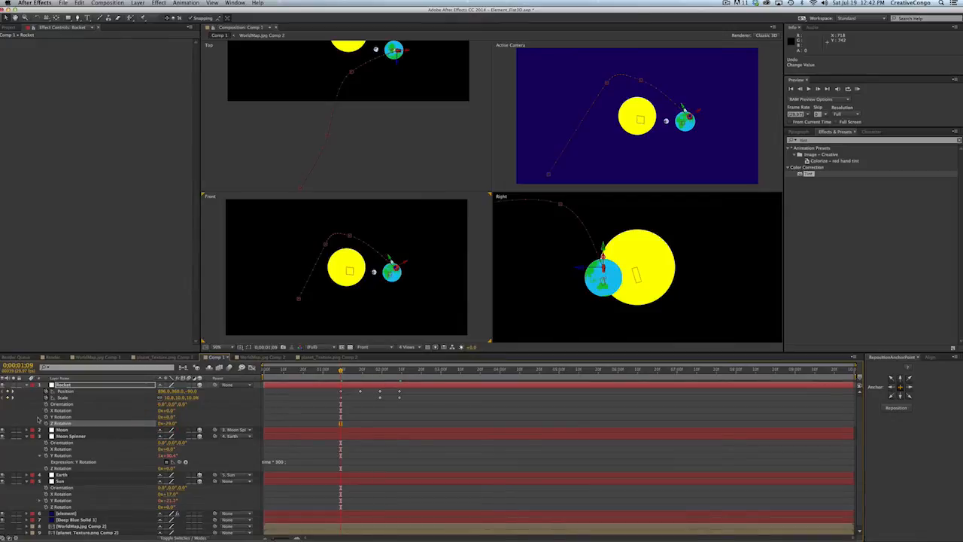
left_click(170, 423)
key("BackSpace")
key("Return")
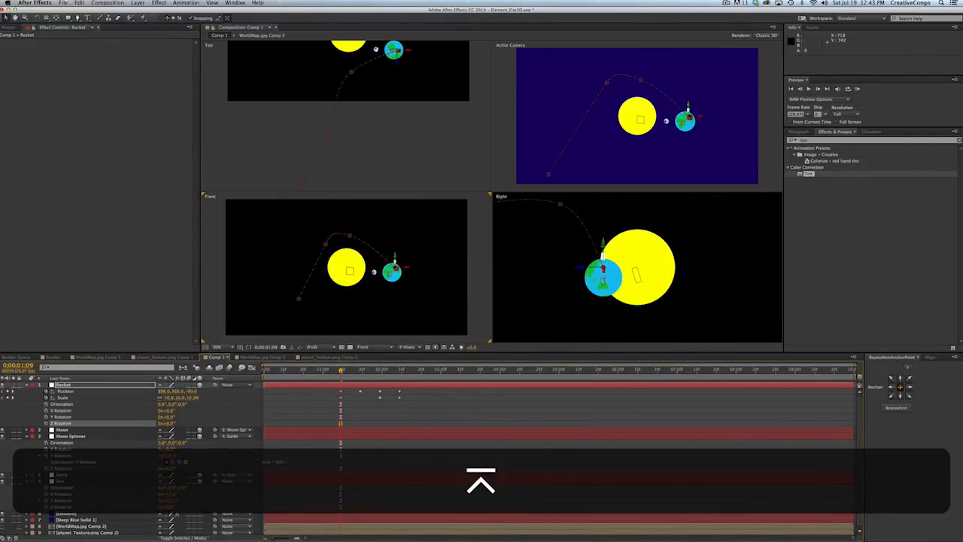
Step: Keyframe the Rocket's X, Y and Z Rotation at 0° at 0;00;01;09, and its Z Rotation at -87° at 0;00;01;19
left_click(52, 411, "shift")
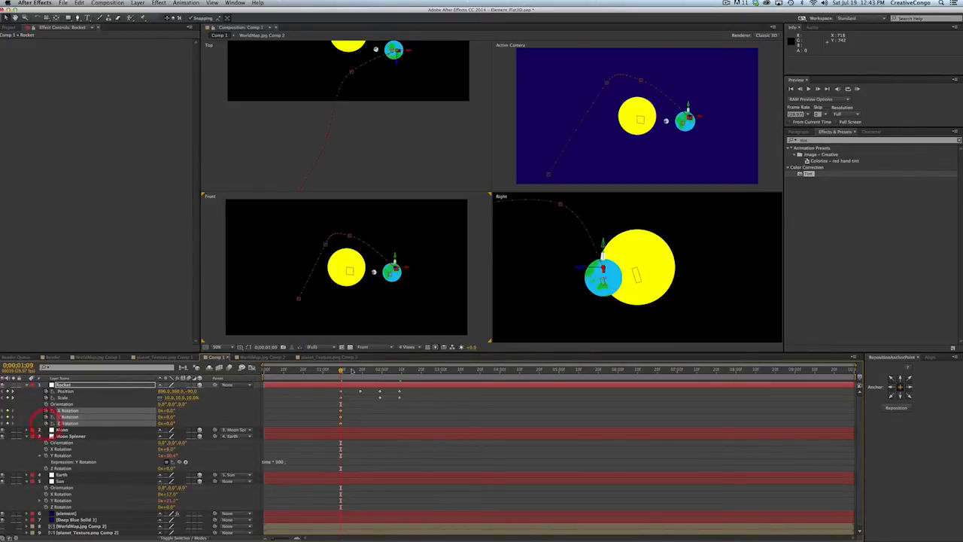
left_click_drag(362, 374, 361, 373)
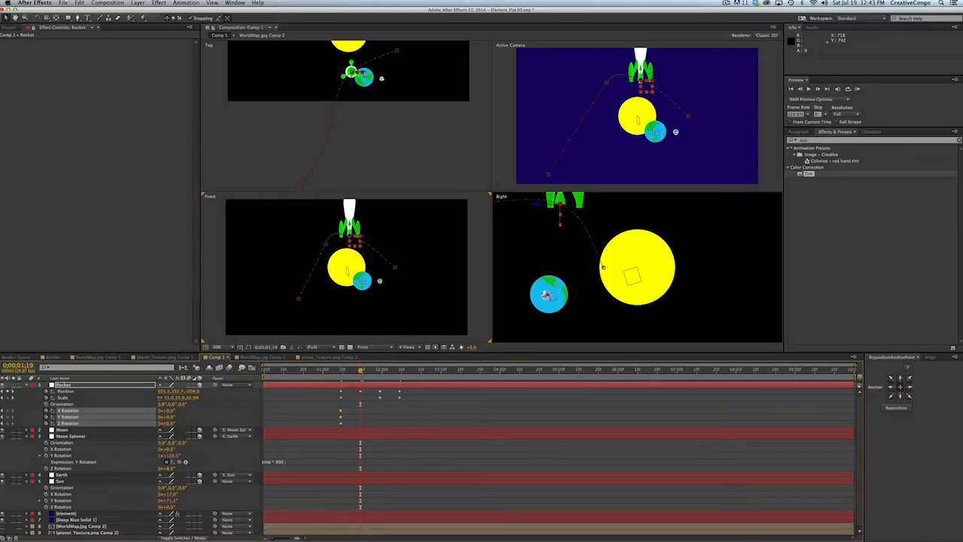
left_click_drag(168, 423, 132, 423)
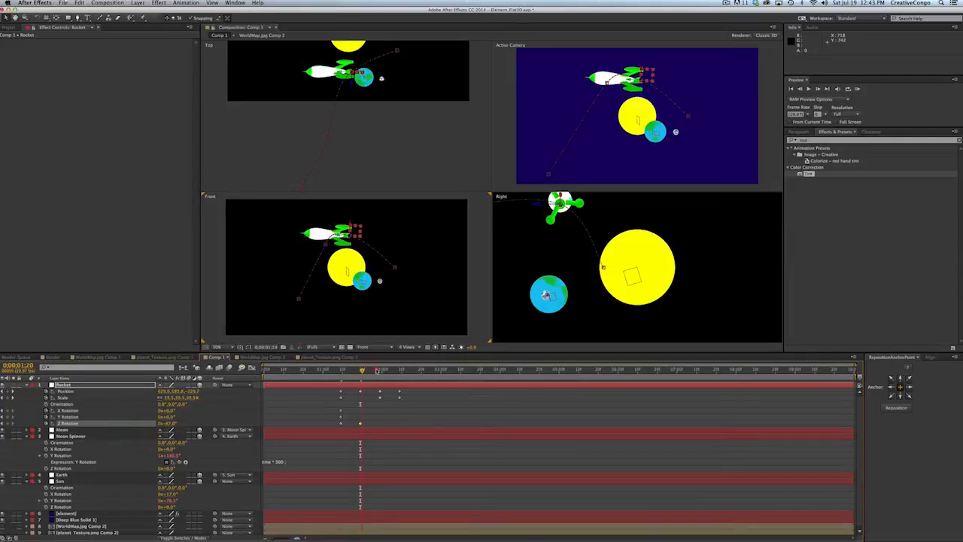
Step: Keyframe the Rocket's X Rotation at 28° and Y Rotation at -77° at 0;00;01;29, and copy their 0° keyframes to 0;00;01;19
left_click_drag(377, 371, 380, 370)
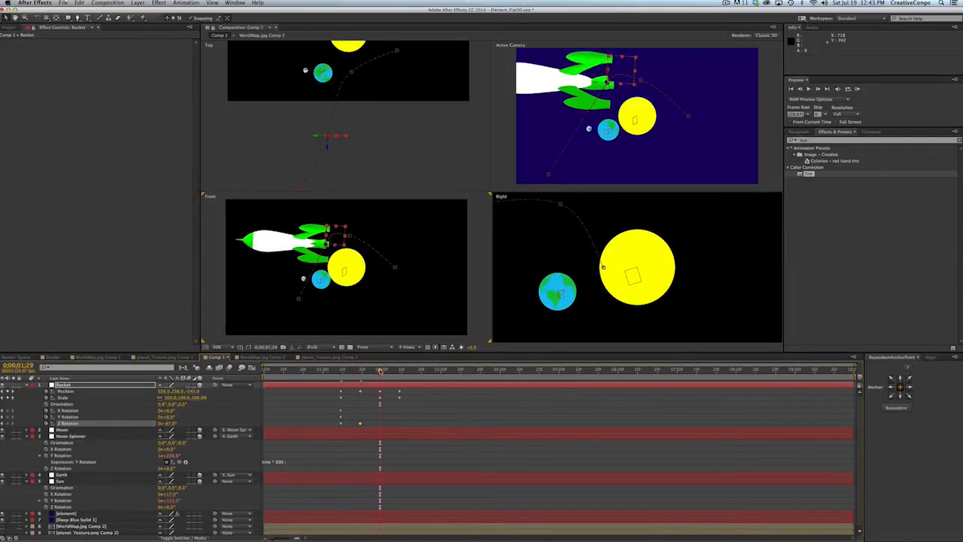
mouse_move(170, 419)
left_mouse_down()
mouse_move(140, 419)
mouse_move(182, 412)
left_mouse_up()
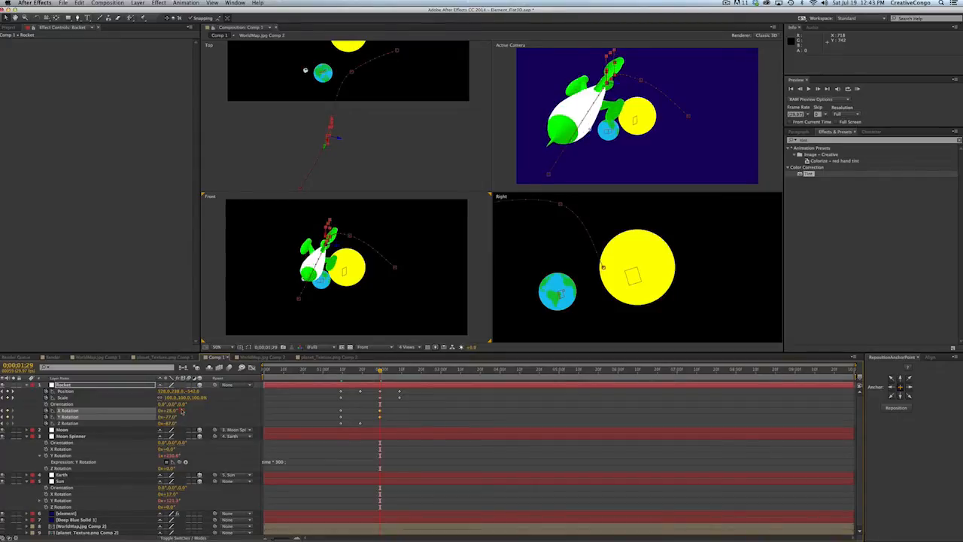
left_click(341, 416)
key("super+c")
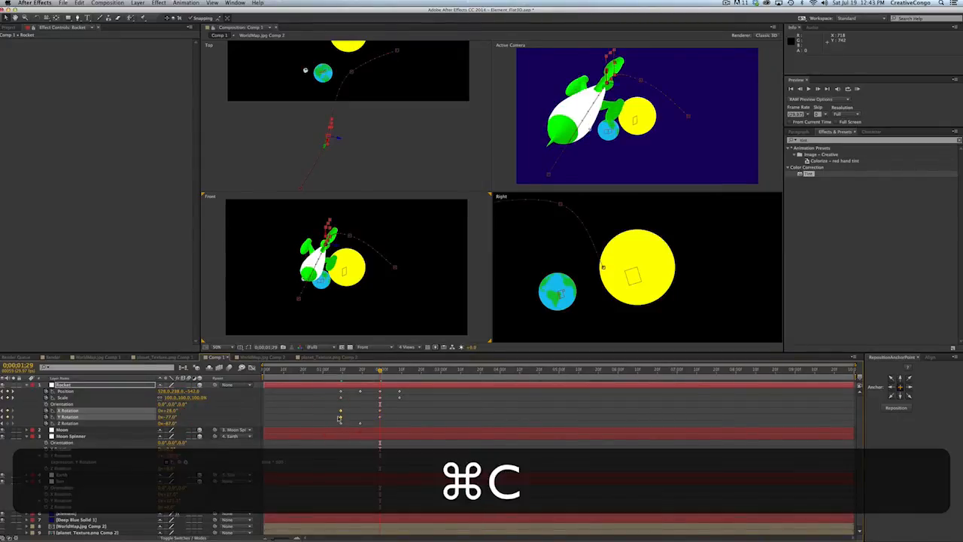
left_click(360, 370)
key("super+v")
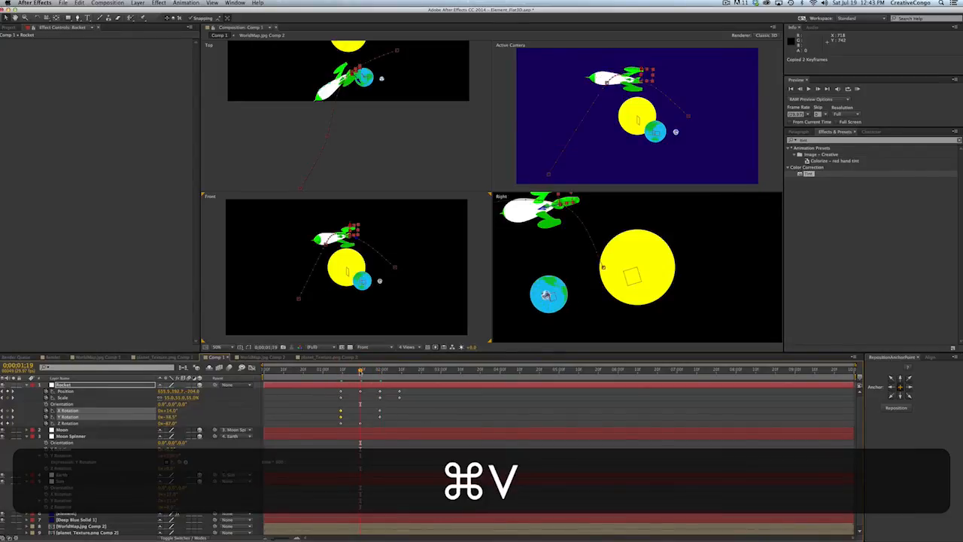
Step: Keyframe the Rocket's Y Rotation at -122° and Z Rotation at -49° at 0;00;02;09
left_click(340, 371)
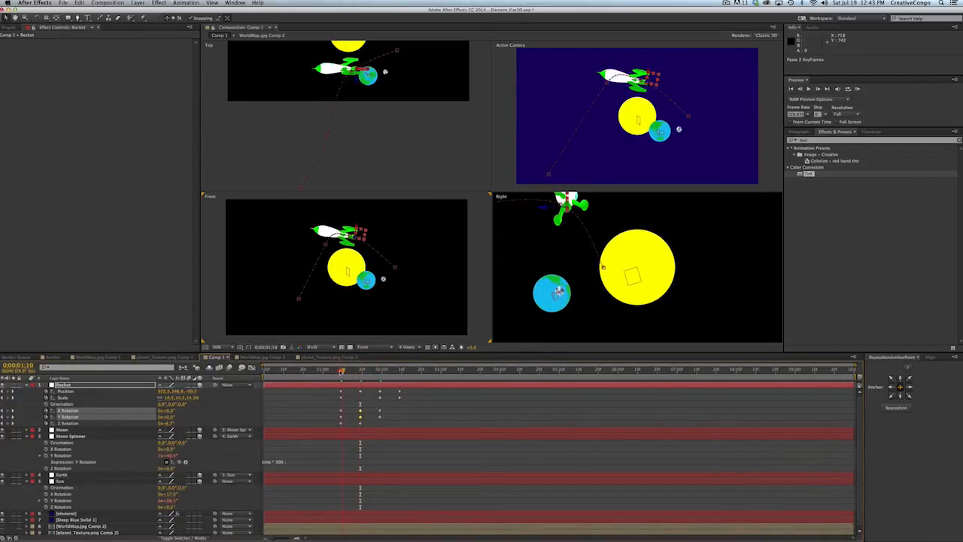
left_click_drag(350, 373, 401, 377)
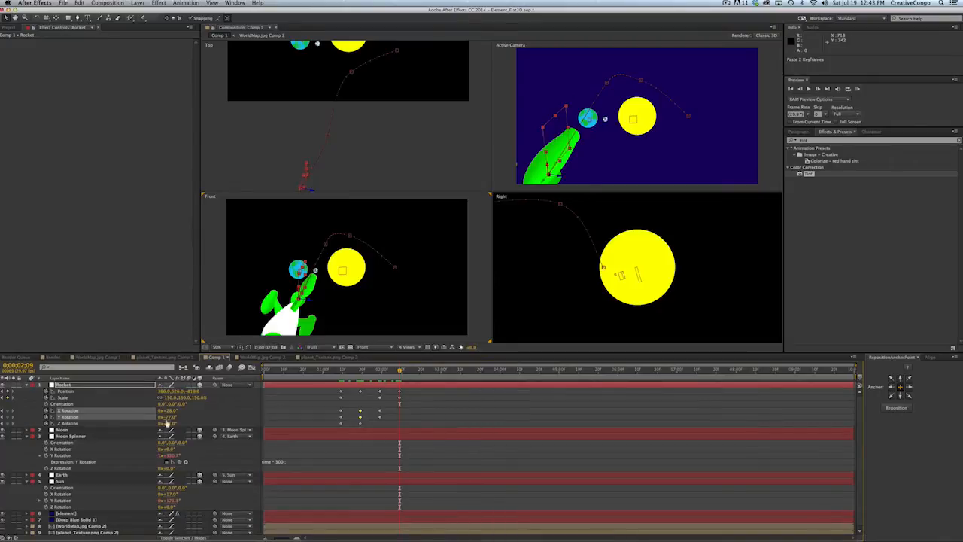
mouse_move(162, 417)
left_mouse_down()
mouse_move(152, 420)
mouse_move(173, 424)
left_mouse_up()
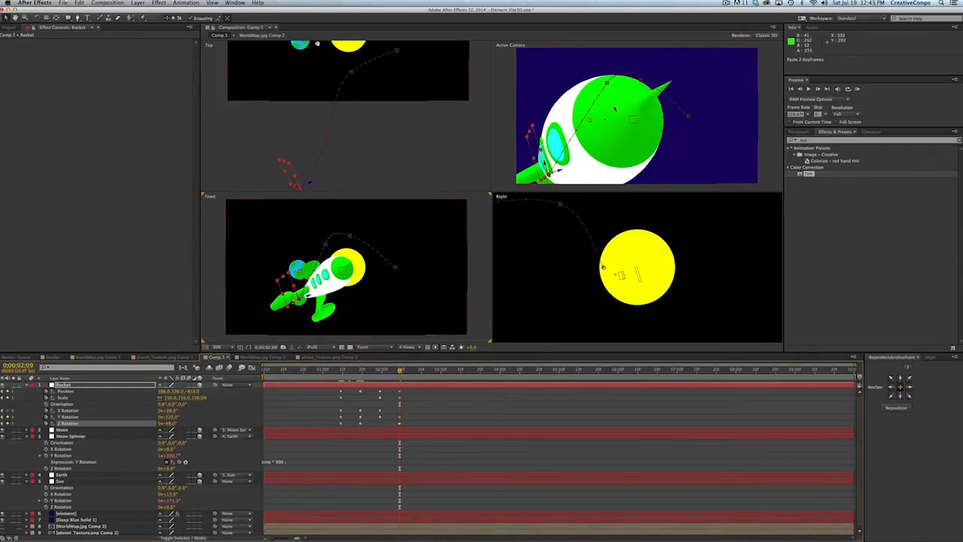
Step: At 0;00;02;19, keyframe the Rocket's position at 298, 524, -1438 and its rotation at X 20°, Y -157°, Z -55°
key("shift+super+Right")
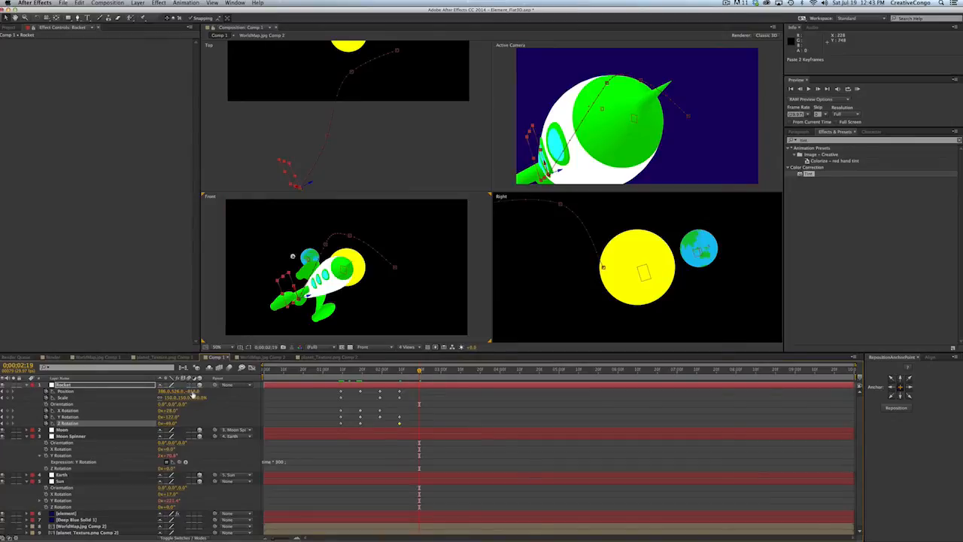
mouse_move(192, 392)
left_mouse_down()
mouse_move(128, 391)
mouse_move(202, 394)
mouse_move(160, 406)
mouse_move(179, 392)
left_mouse_up()
mouse_move(194, 395)
left_mouse_down()
mouse_move(174, 419)
mouse_move(198, 418)
mouse_move(157, 417)
mouse_move(164, 423)
mouse_move(134, 424)
mouse_move(172, 413)
mouse_move(156, 393)
mouse_move(137, 394)
mouse_move(177, 395)
mouse_move(72, 402)
mouse_move(188, 392)
left_mouse_up()
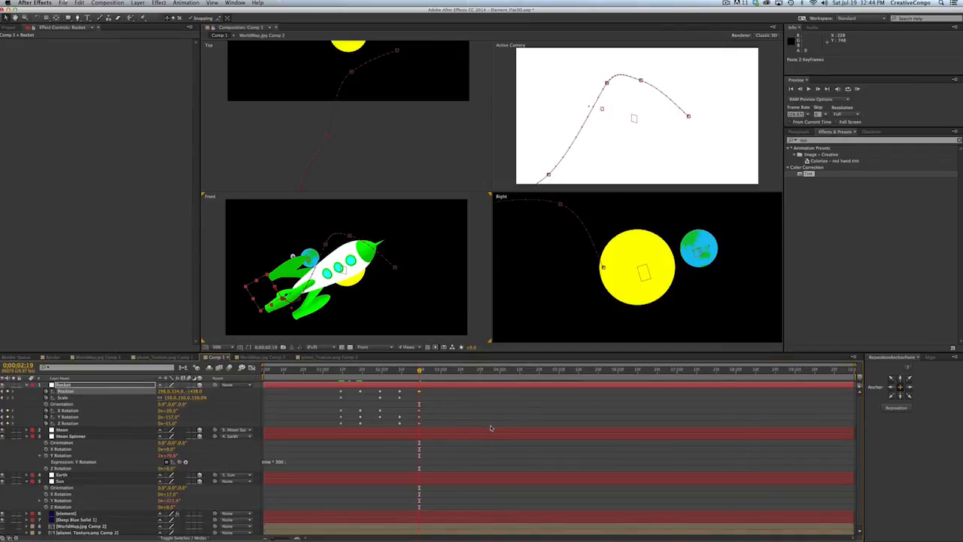
Step: End the work area at 0;00;02;19 and preview the rocket's flight
key("n")
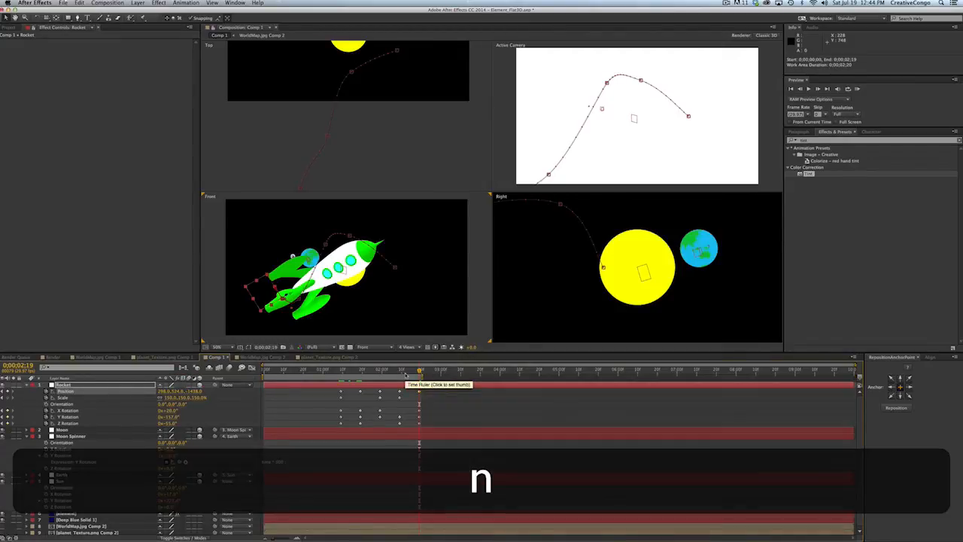
key("KP_0")
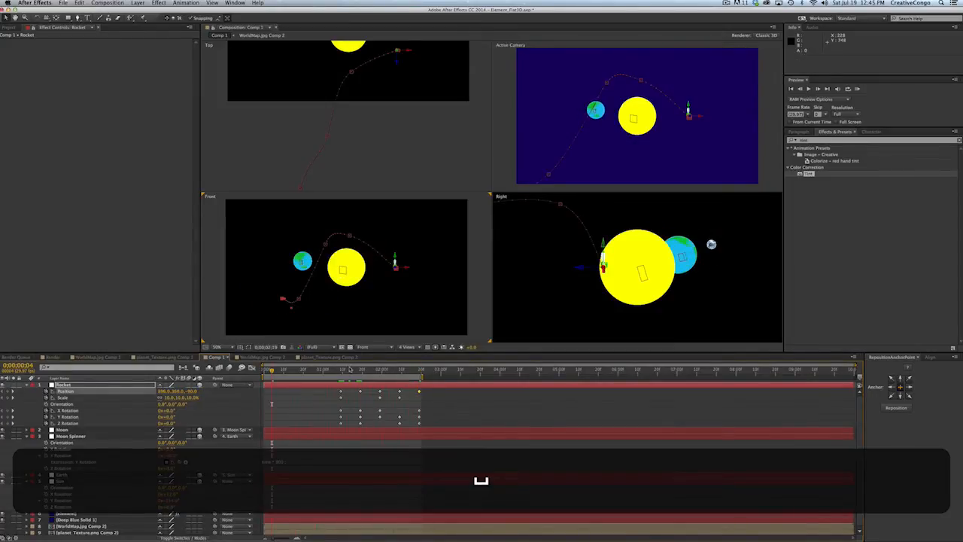
Step: Apply Easy Ease to the Rocket's intermediate rotation, position and scale keyframes, leaving the first and last ones linear
left_click_drag(352, 407, 408, 427)
key("F9")
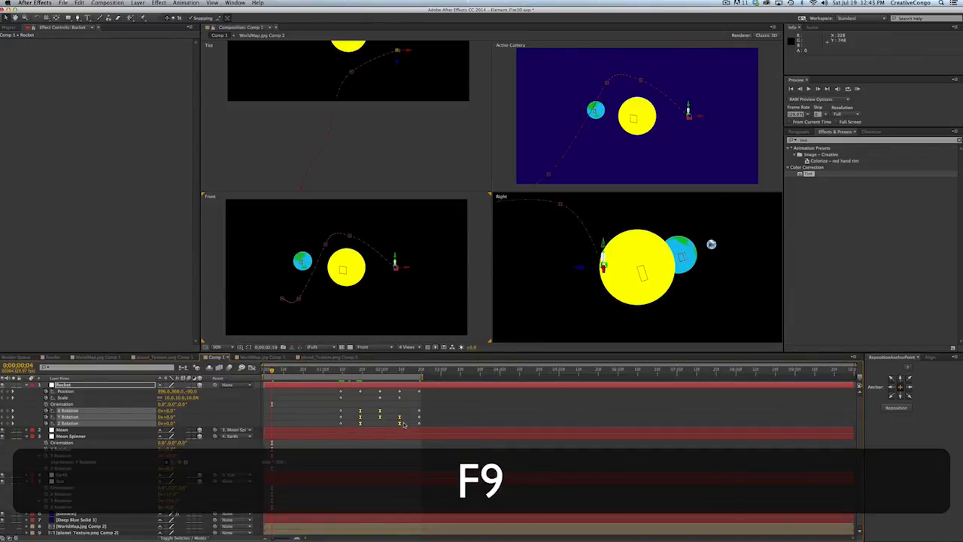
left_click_drag(351, 389, 412, 408)
key("F9")
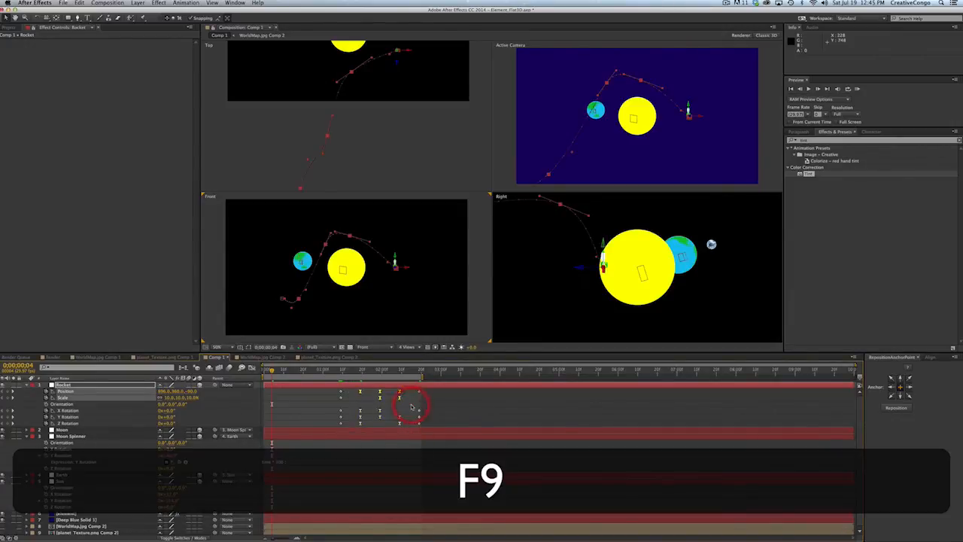
Step: Keyframe the Rocket's Y Rotation at -63.9° and Z Rotation at -94.8° at 0;00;01;25, and preview the animation
left_click_drag(365, 371, 372, 373)
left_click(124, 384)
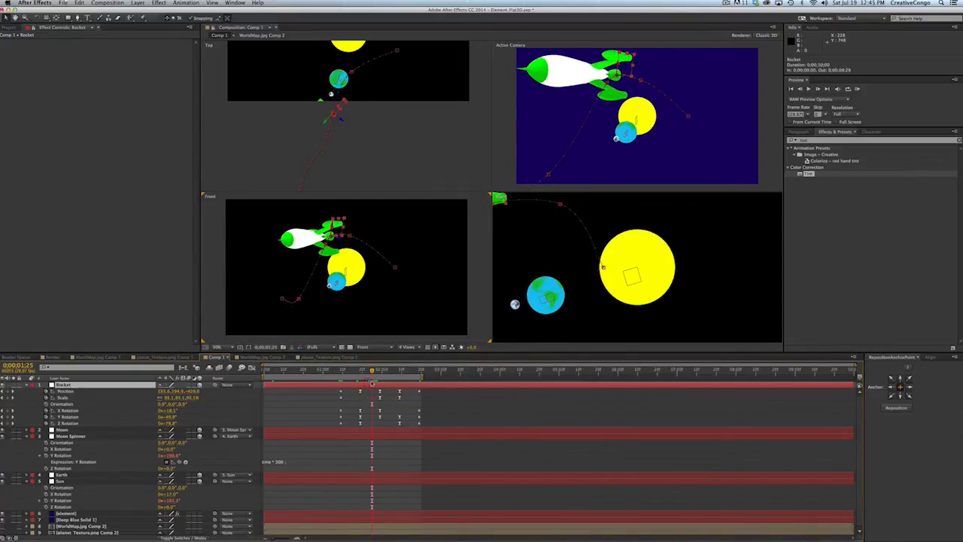
left_click_drag(168, 417, 183, 423)
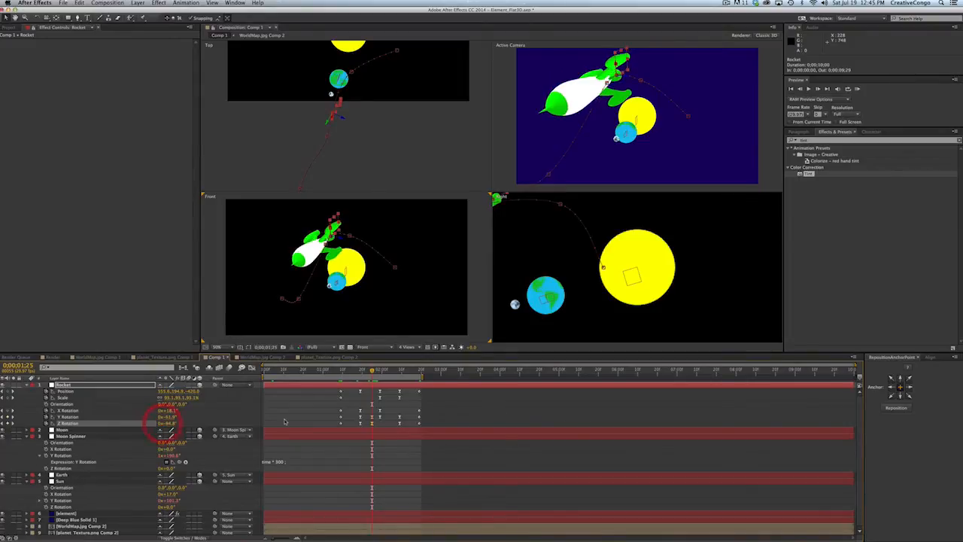
key("KP_0")
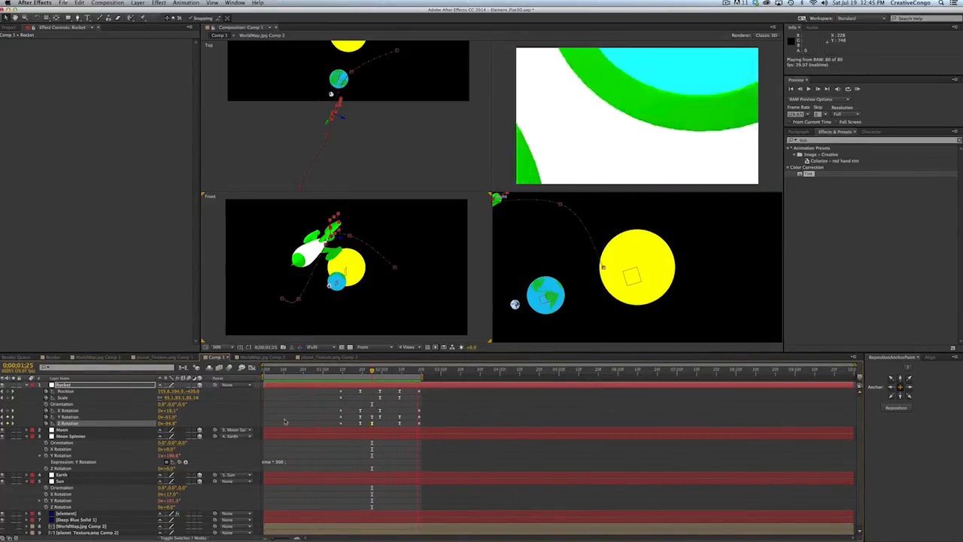
key("0")
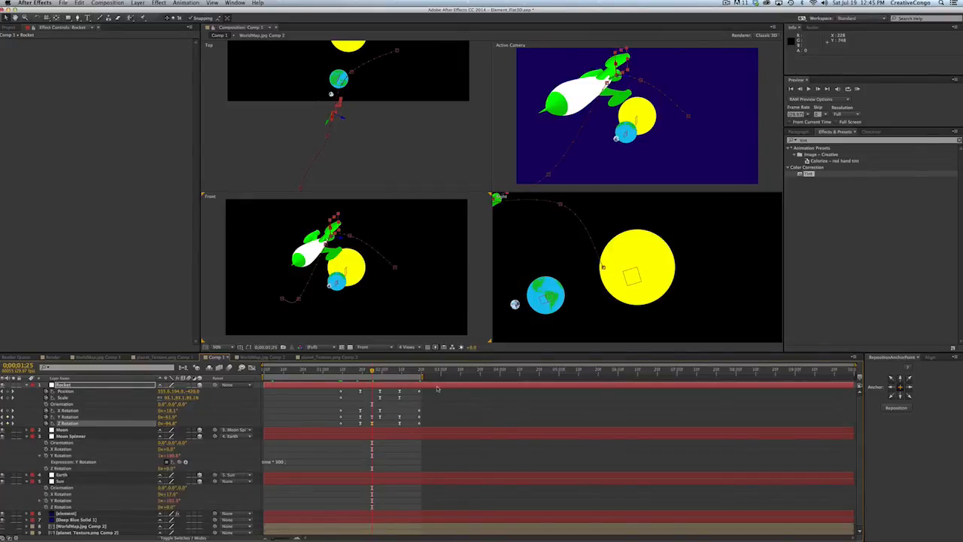
Step: Compress all of the Rocket's keyframes proportionally so the last ones fall at about 0;00;02;07, and preview the faster flight
left_click_drag(425, 387, 332, 431)
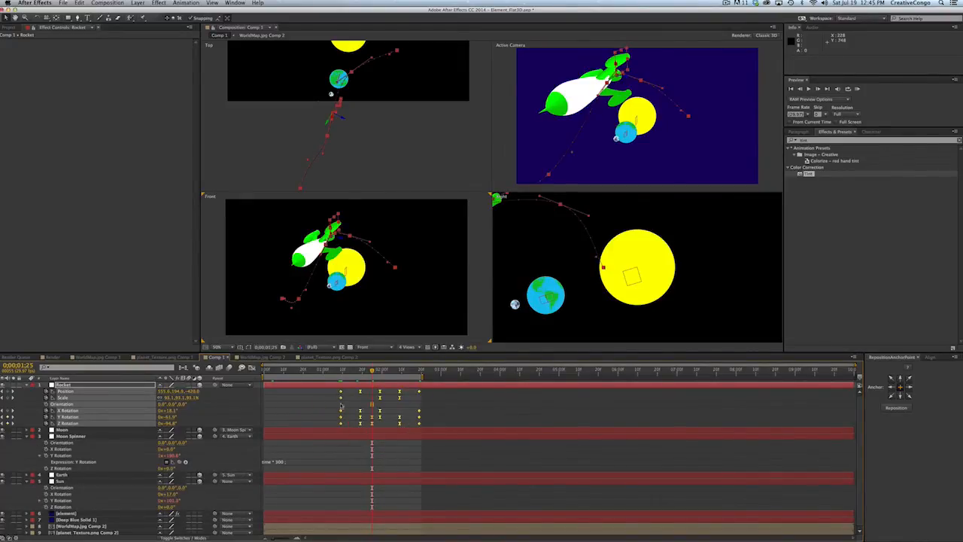
key("alt")
left_click_drag(420, 426, 398, 424)
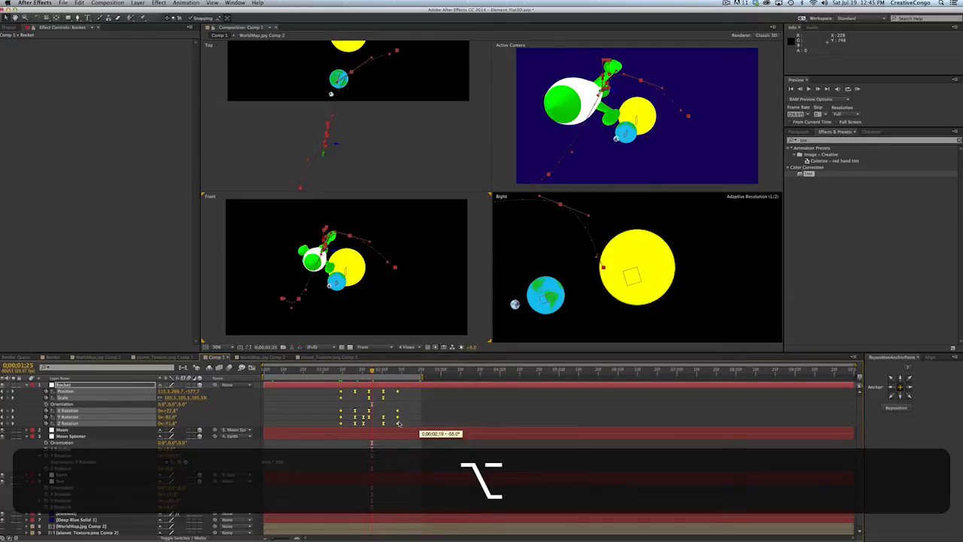
left_click_drag(399, 423, 396, 424)
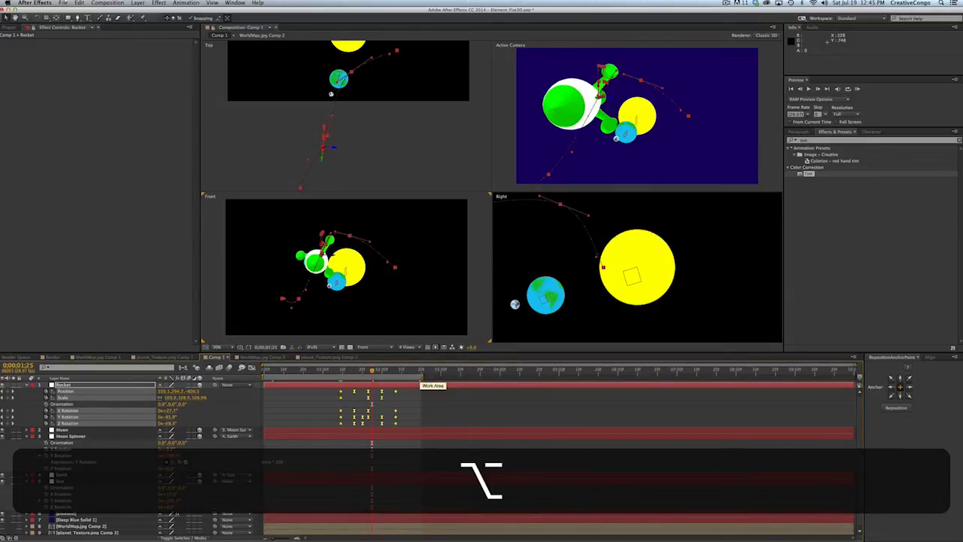
key("KP_0")
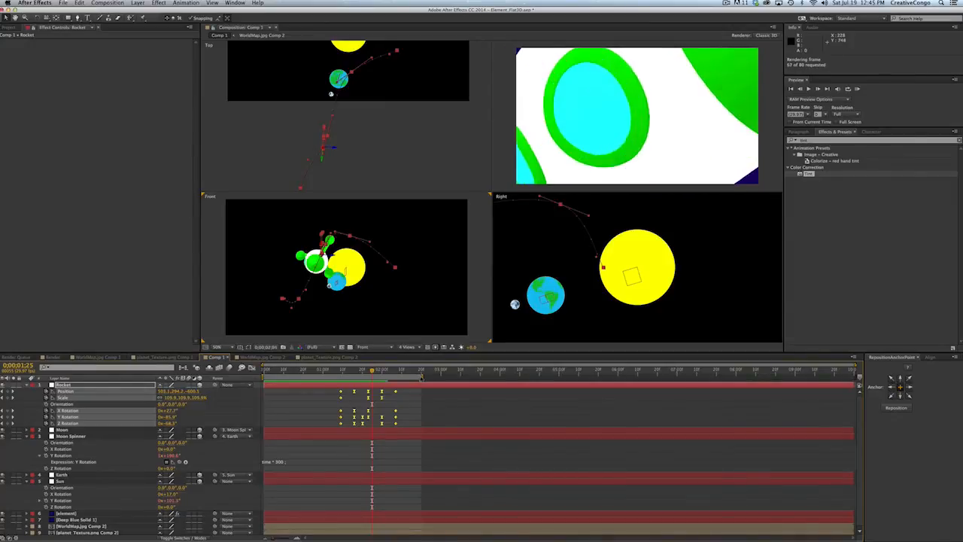
Step: Preview the rocket's flight and delete the Rocket's Y Rotation keyframe at 0;00;01;20
key("KP_0")
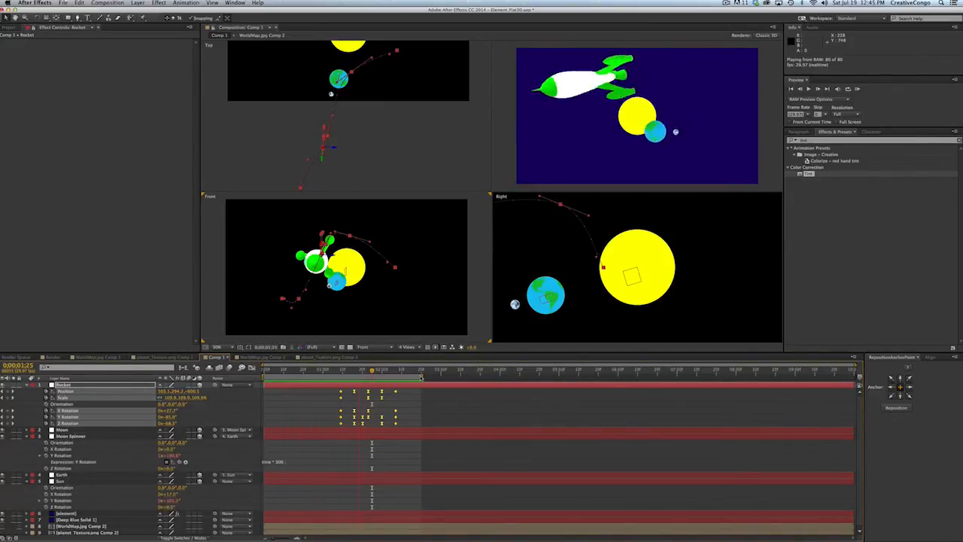
key("space")
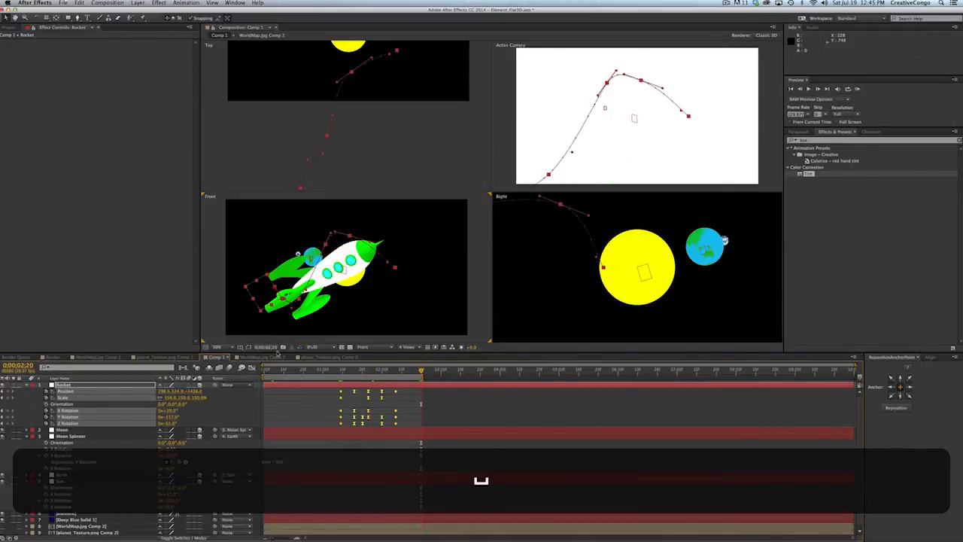
left_click(351, 372)
left_click_drag(351, 372, 362, 372)
left_click(359, 416)
left_click(362, 416)
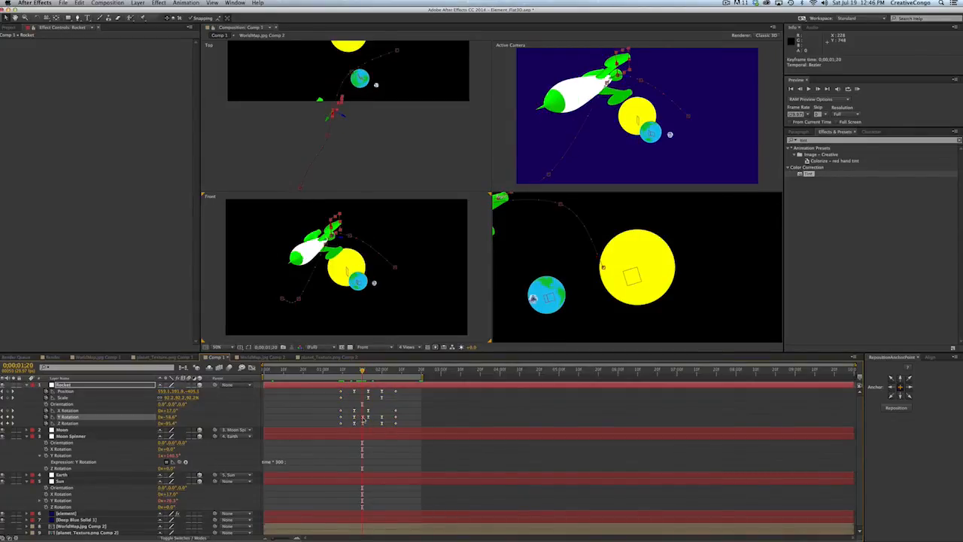
key("BackSpace")
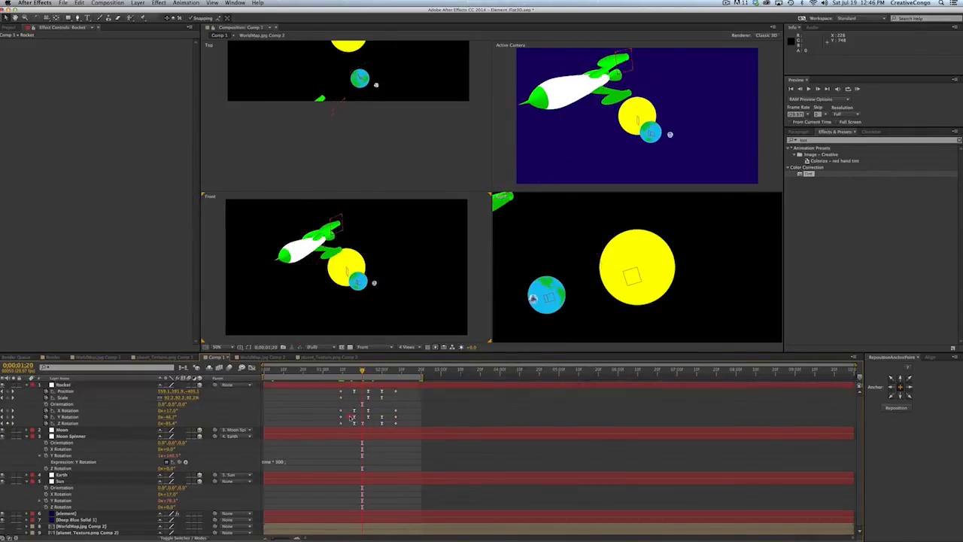
Step: Remove the easing from the two Rocket Y Rotation keyframes on either side of 0;00;01;20 and preview the result
left_click_drag(349, 416, 374, 419)
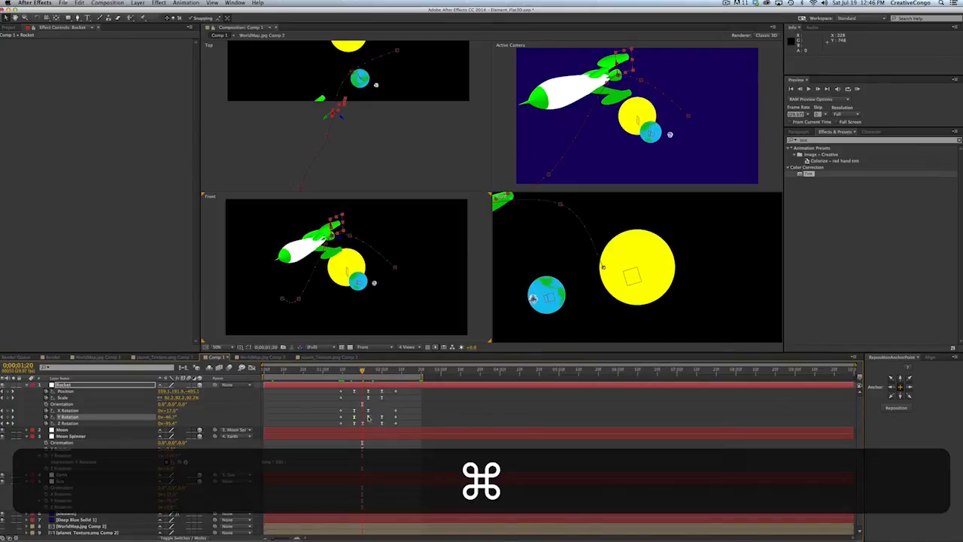
left_click(369, 417, "super")
key("super+0")
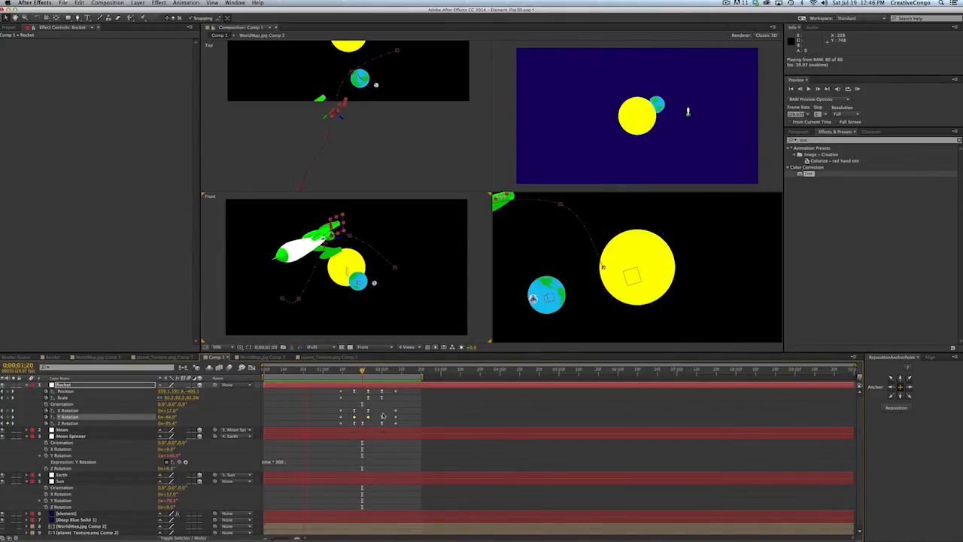
key("0")
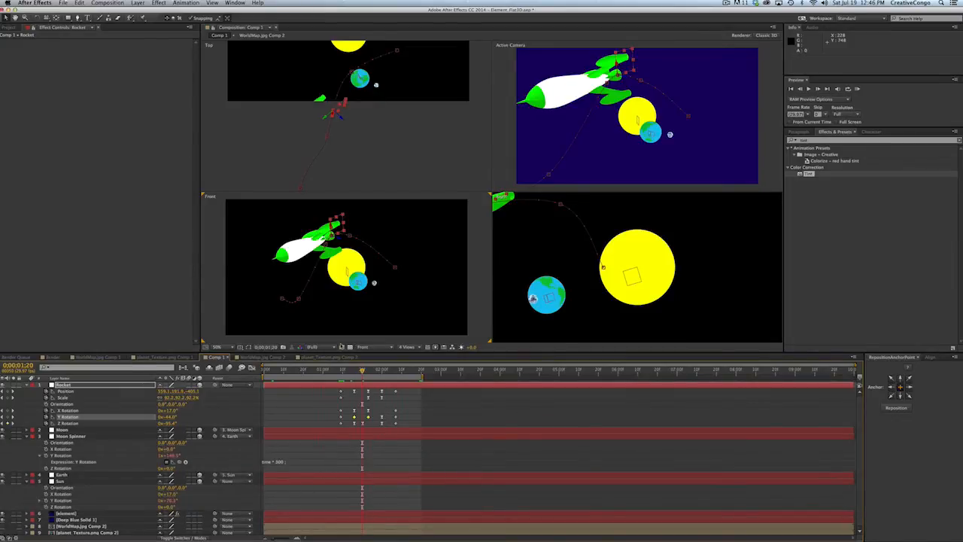
Step: In the Top view, reshape the motion path at the Rocket's 0;00;01;23 position keyframe by shifting its direction handle, and preview the flight
left_click(327, 137)
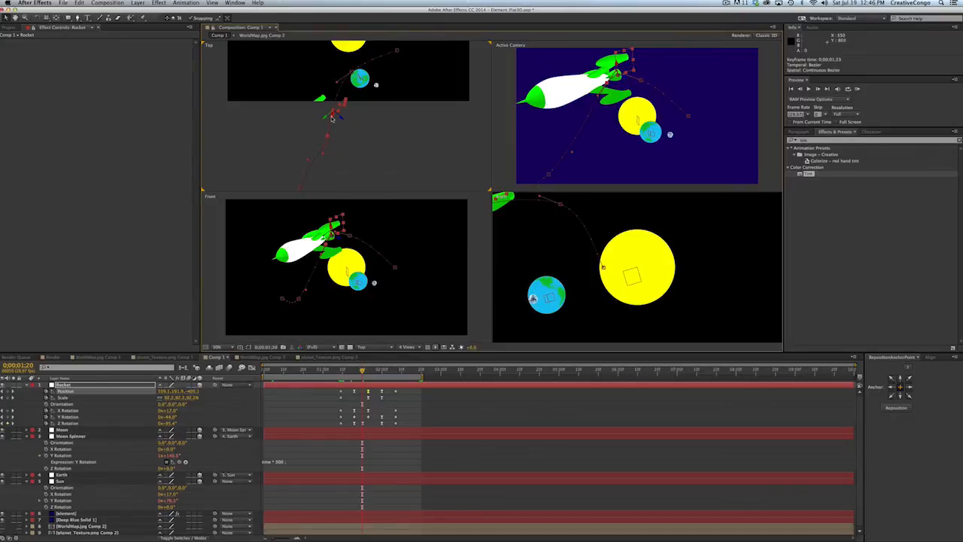
mouse_move(333, 118)
left_mouse_down()
mouse_move(304, 114)
mouse_move(319, 117)
left_mouse_up()
key("KP_0")
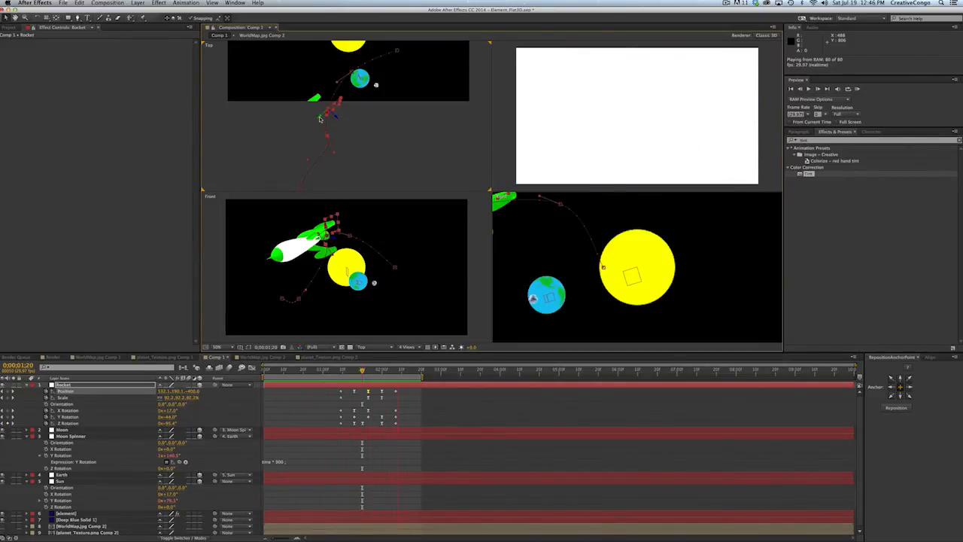
key("KP_0")
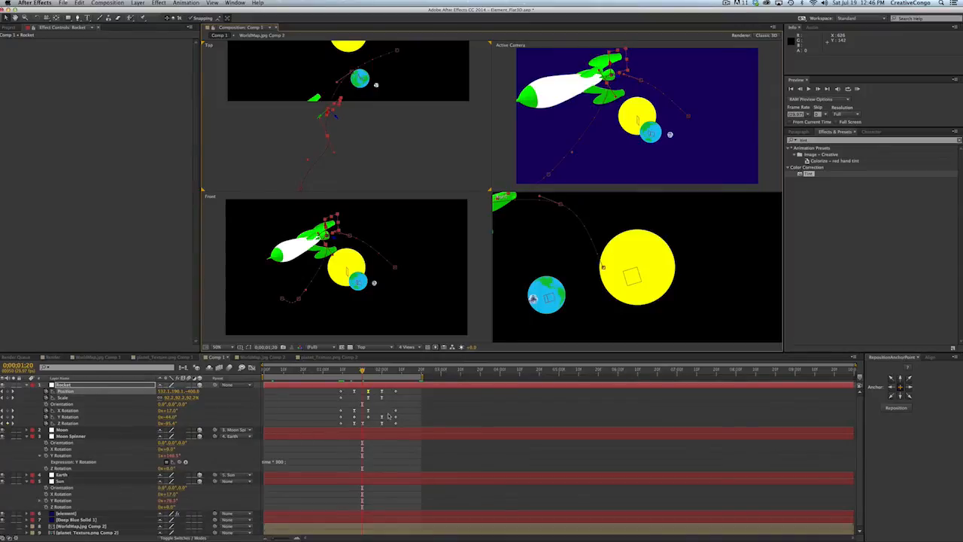
Step: Keyframe the Rocket's Scale at 0% at 0;00;01;08, one frame before its launch keyframes
left_click_drag(364, 370, 369, 369)
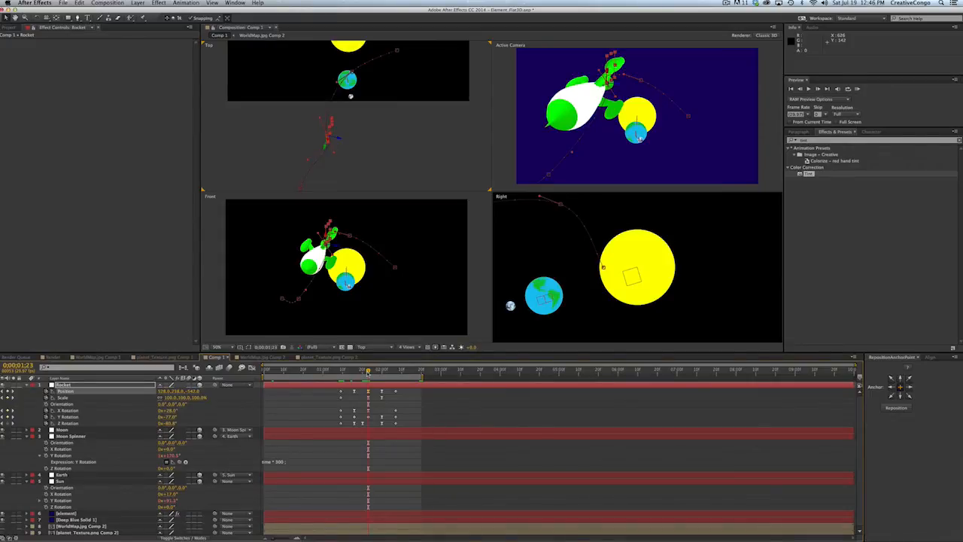
left_click_drag(343, 371, 340, 372)
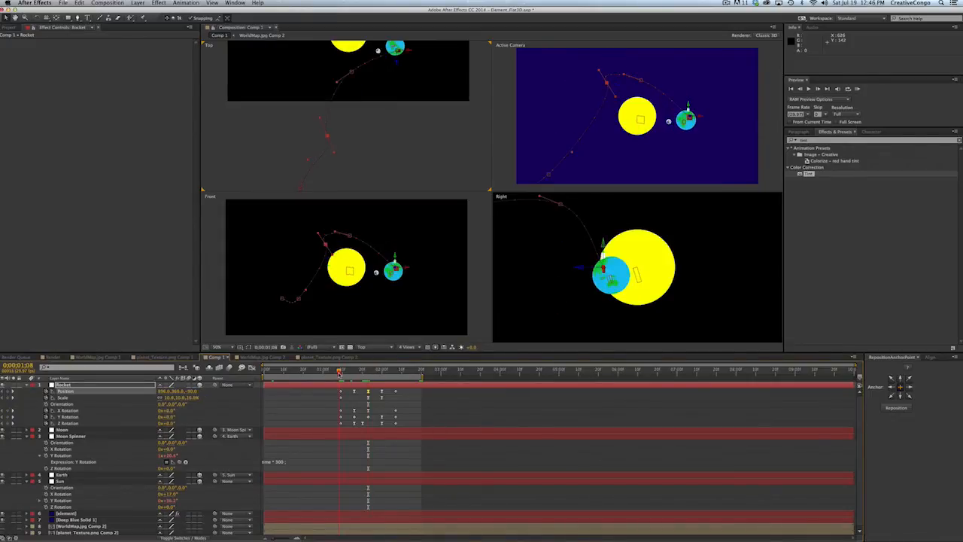
left_click(326, 385)
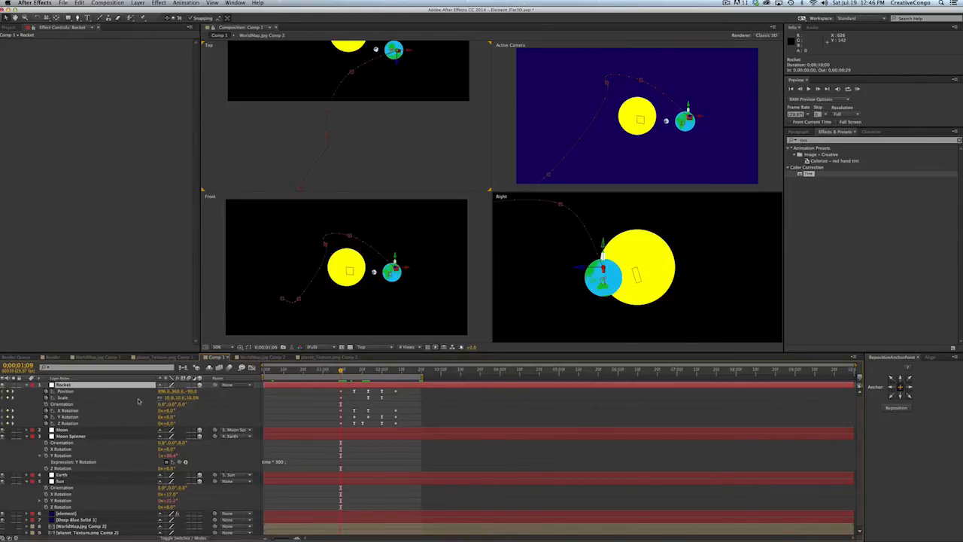
key("Page_Up")
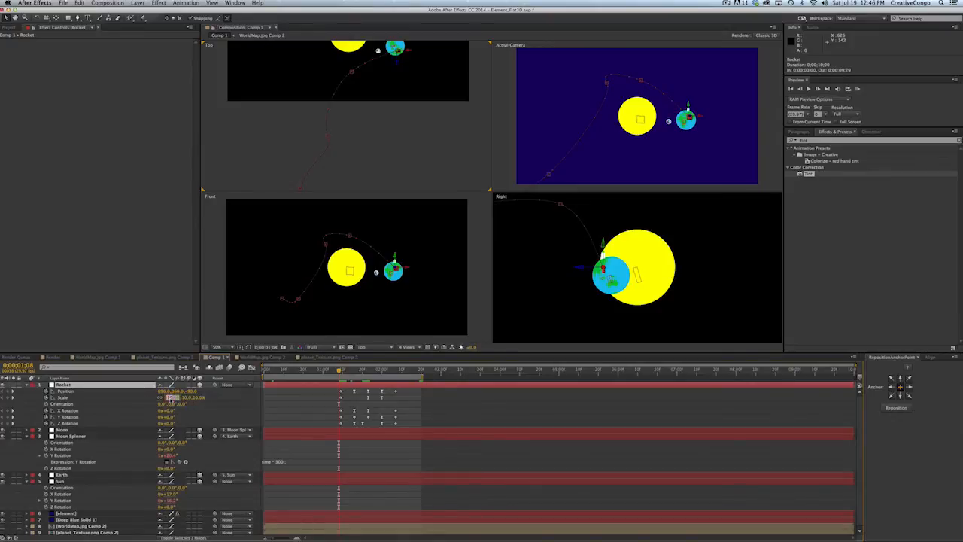
key("Return")
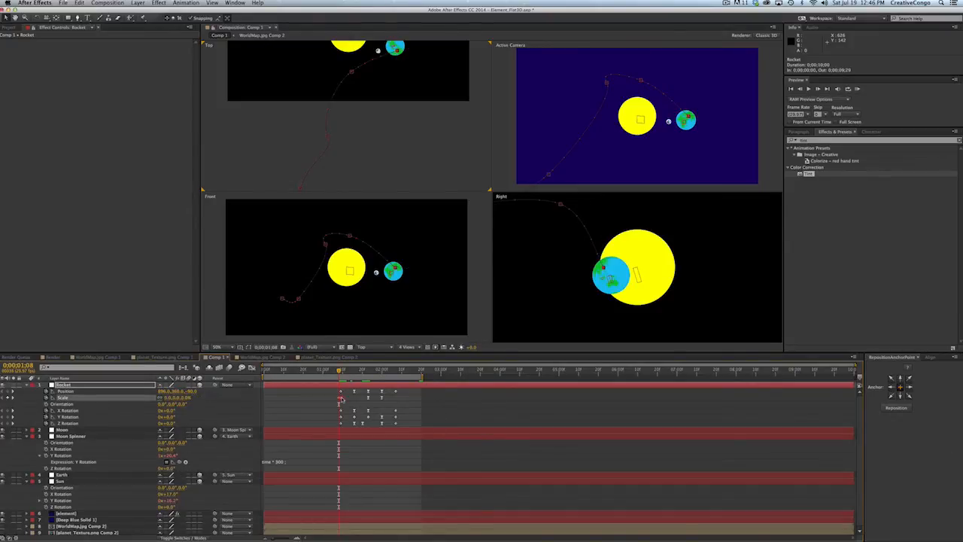
Step: Delay the Rocket's second Scale keyframe to 0;00;01;12 and scrub through the flight to check it
left_click(340, 399)
key("alt+Right")
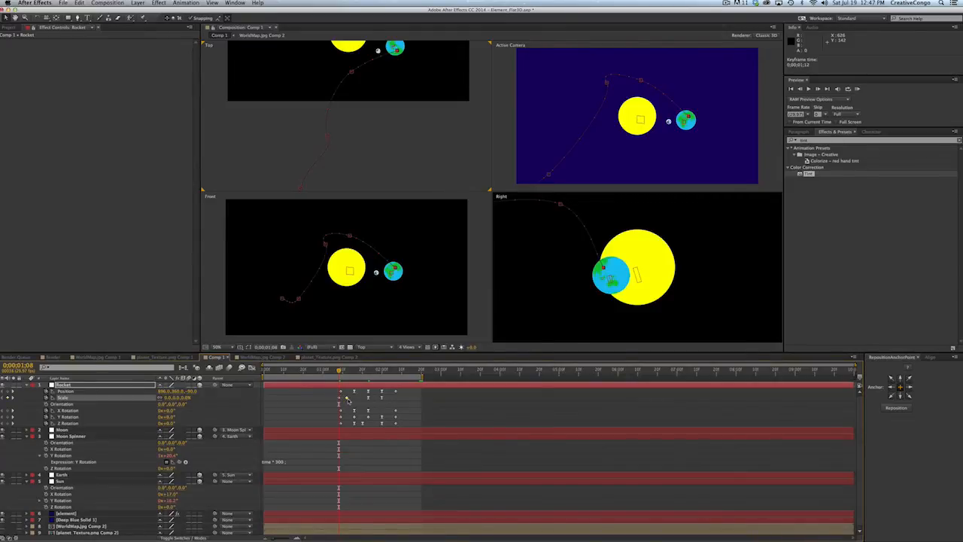
mouse_move(348, 401)
left_click_drag(344, 370, 375, 378)
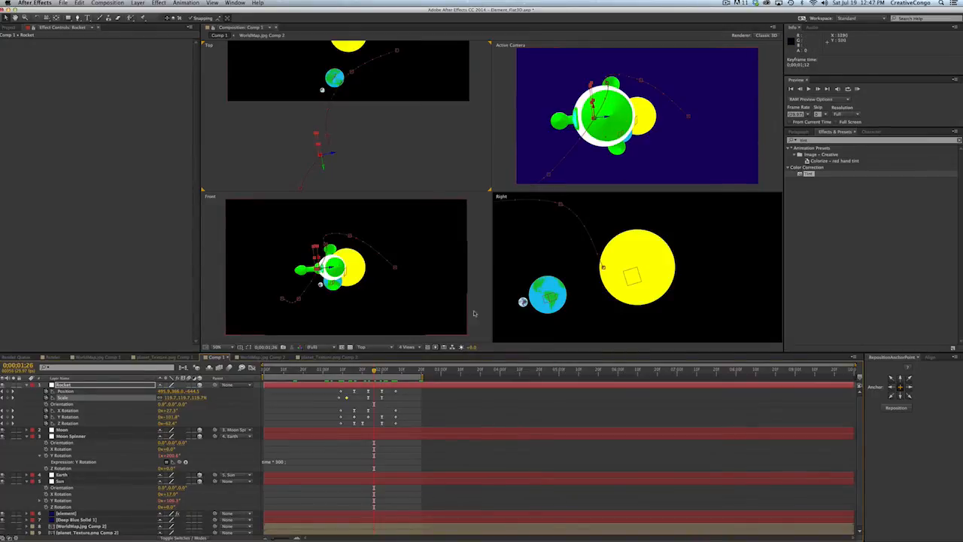
Step: Switch the composition to a single Active Camera view and preview the animation
left_click(407, 347)
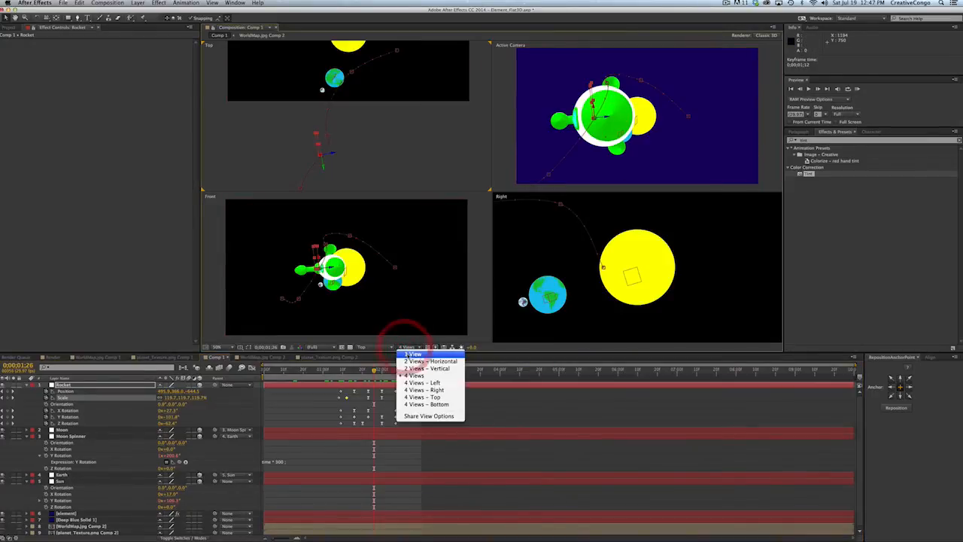
left_click(410, 354)
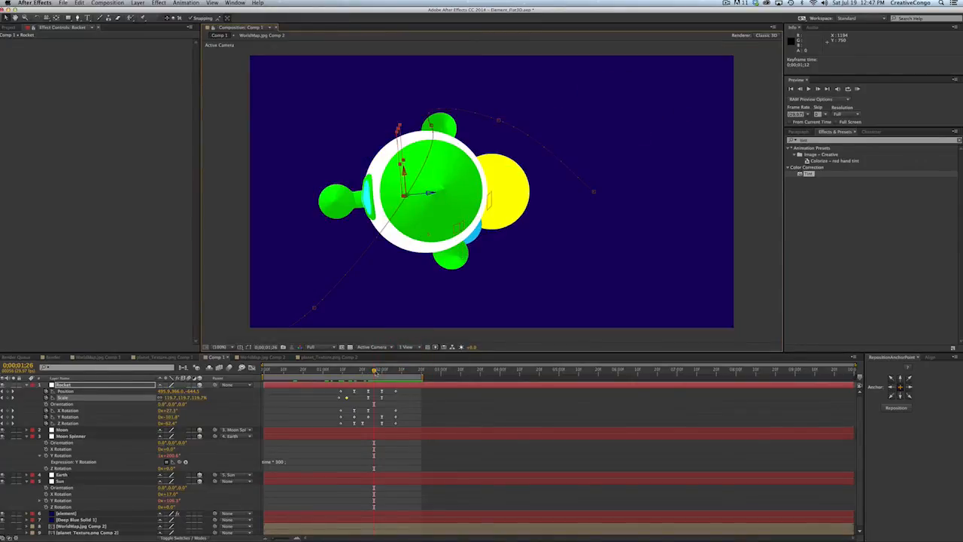
key("0")
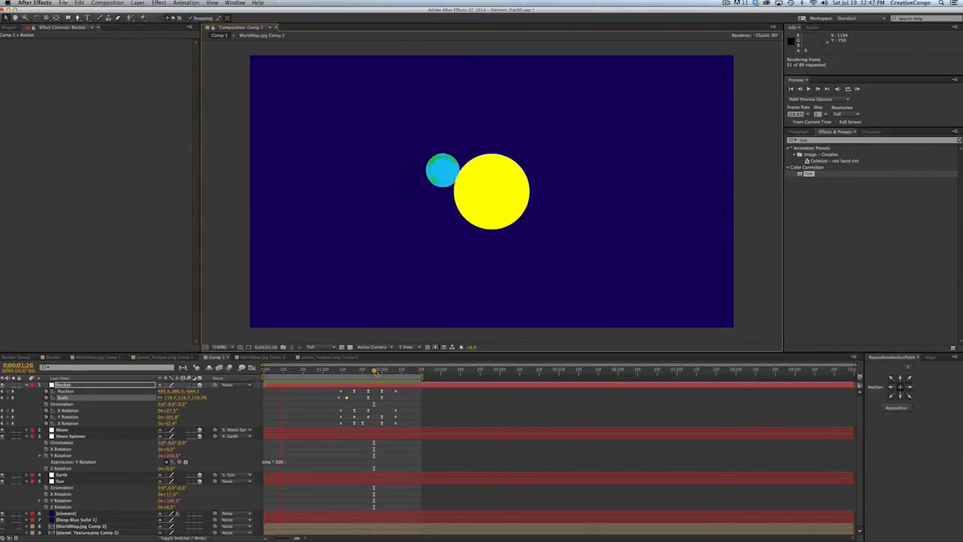
key("0")
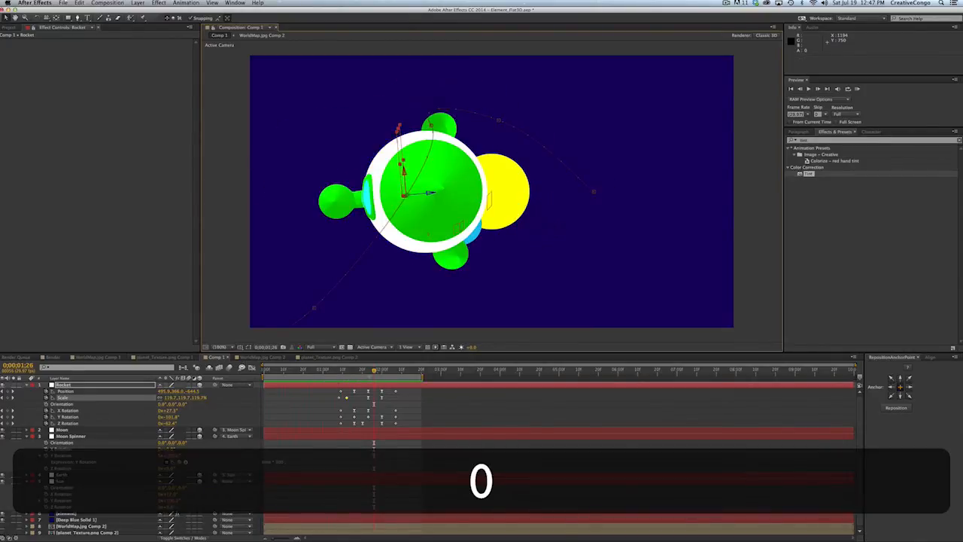
Step: Move the Rocket's second Scale keyframe back to 0;00;01;09, set its scale to 5%, and preview the launch
left_click(341, 375)
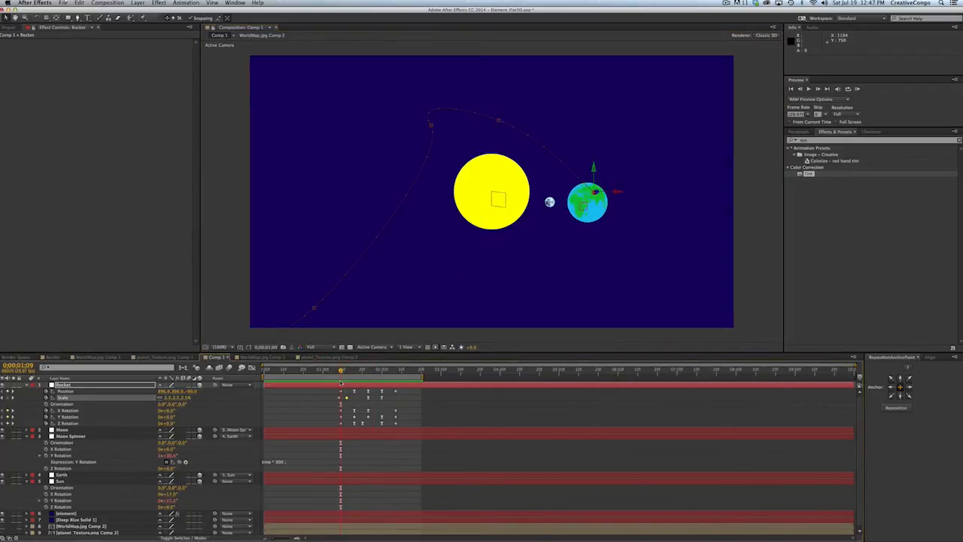
key("equal")
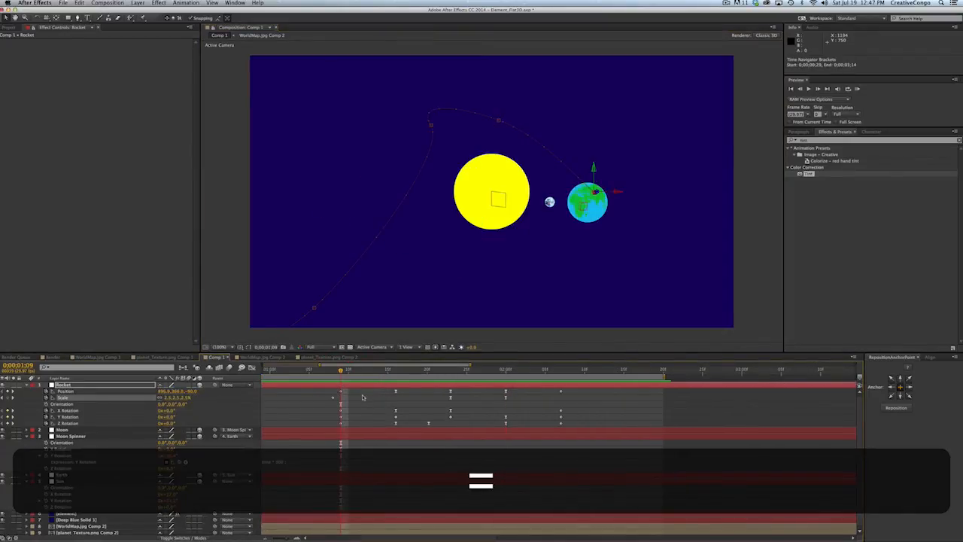
left_click_drag(365, 398, 344, 399)
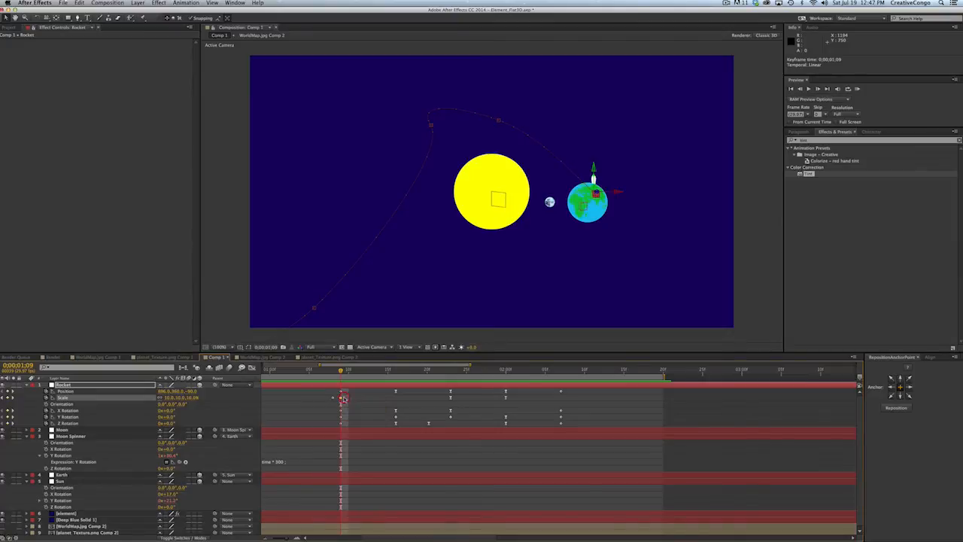
left_click(194, 397)
type("5")
key("Return")
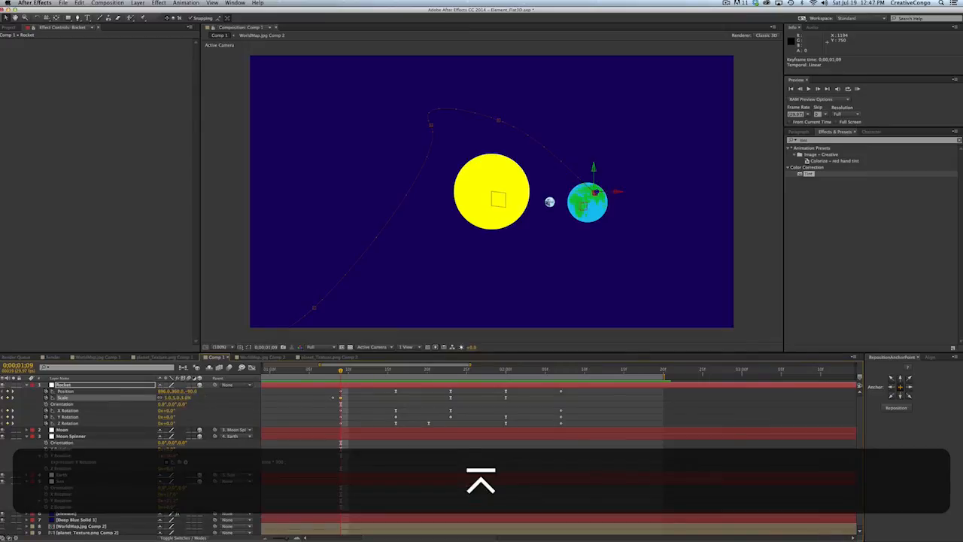
key("KP_0")
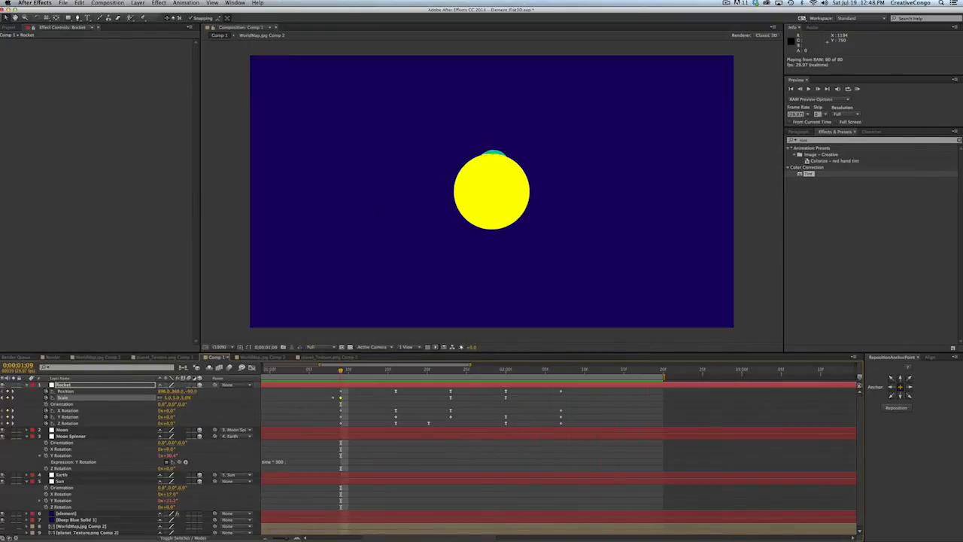
key("KP_0")
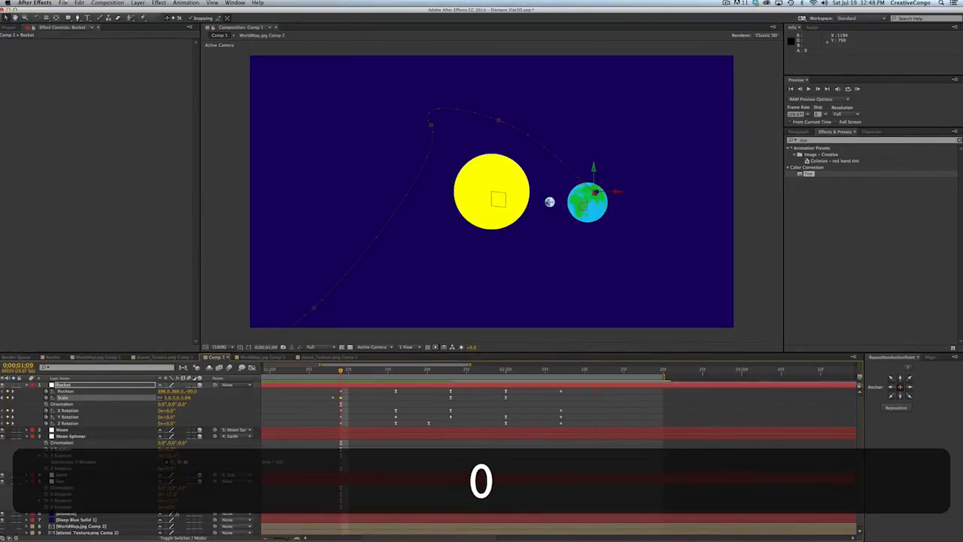
left_click_drag(344, 372, 410, 425)
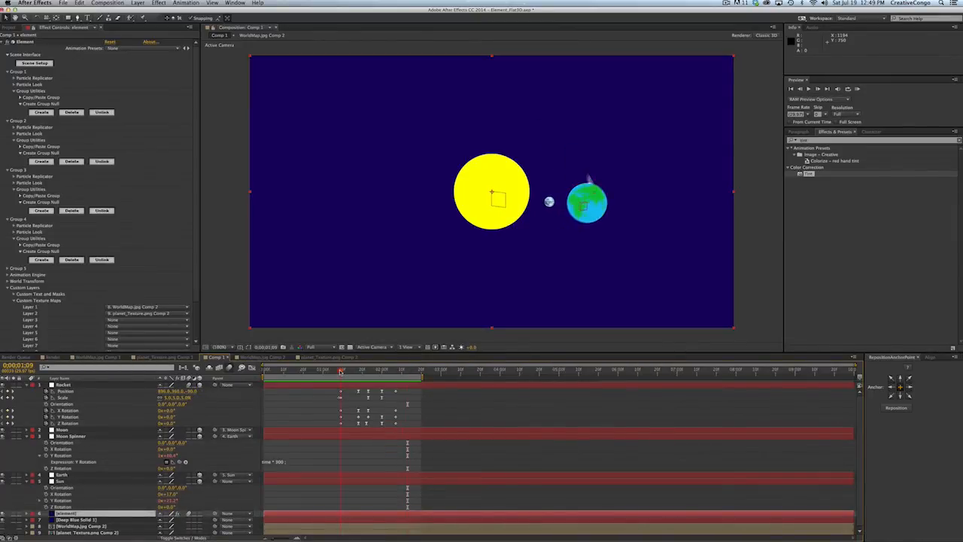
Step: Collapse the properties of the Rocket, Moon Spinner and Sun layers and select the planet_Texture.png Comp 2 layer
left_click(26, 385)
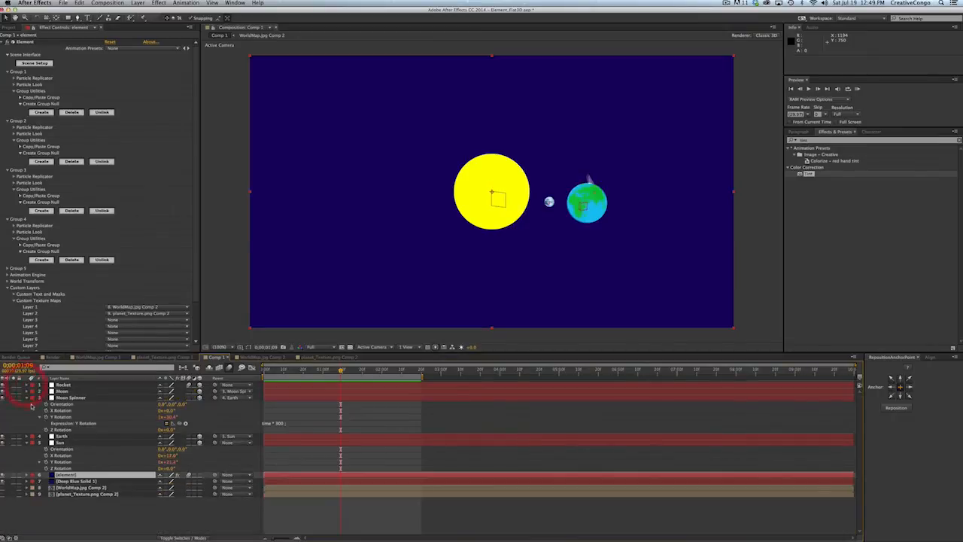
left_click(27, 397)
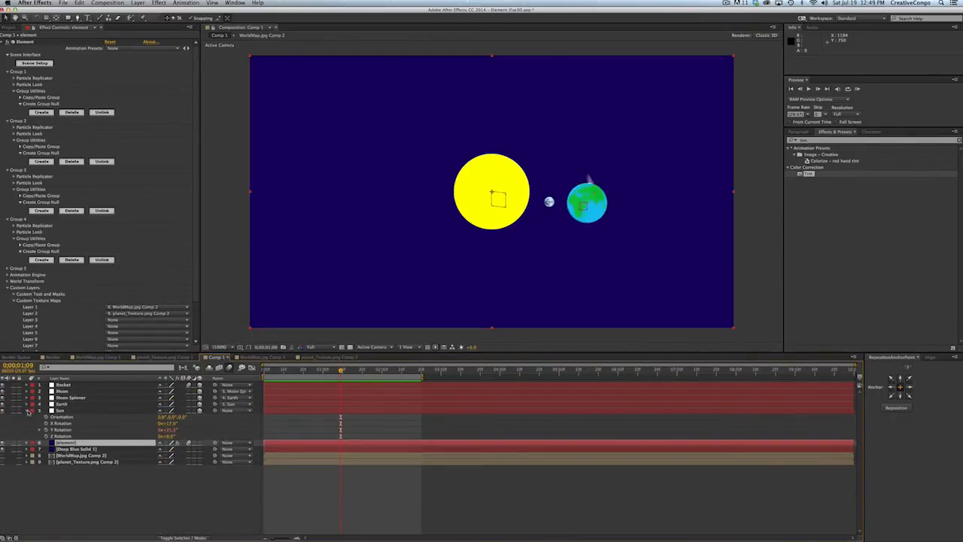
left_click(27, 411)
left_click(32, 437)
left_click(134, 466)
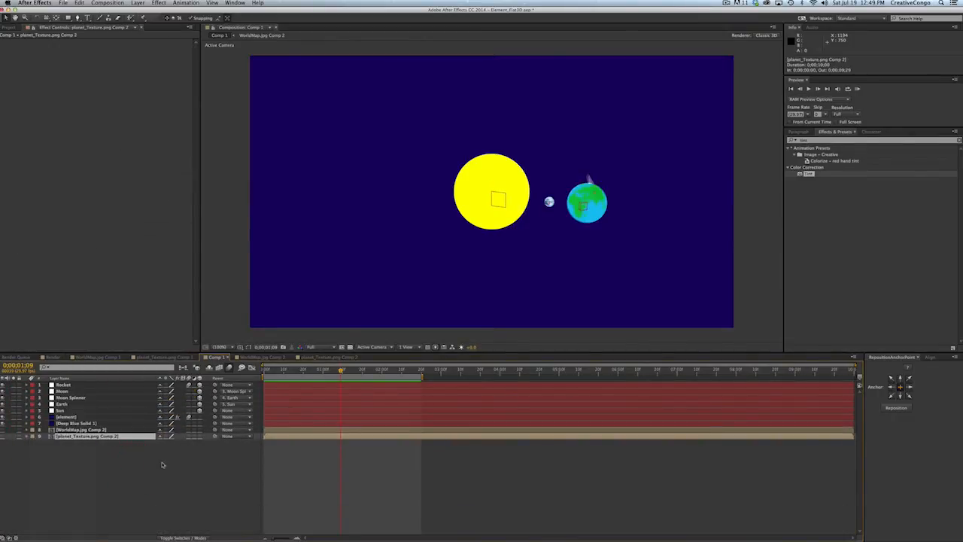
Step: Create a new solid layer named "particle stars" above the planet_Texture.png Comp 2 layer
key("super+y")
type("particle stae")
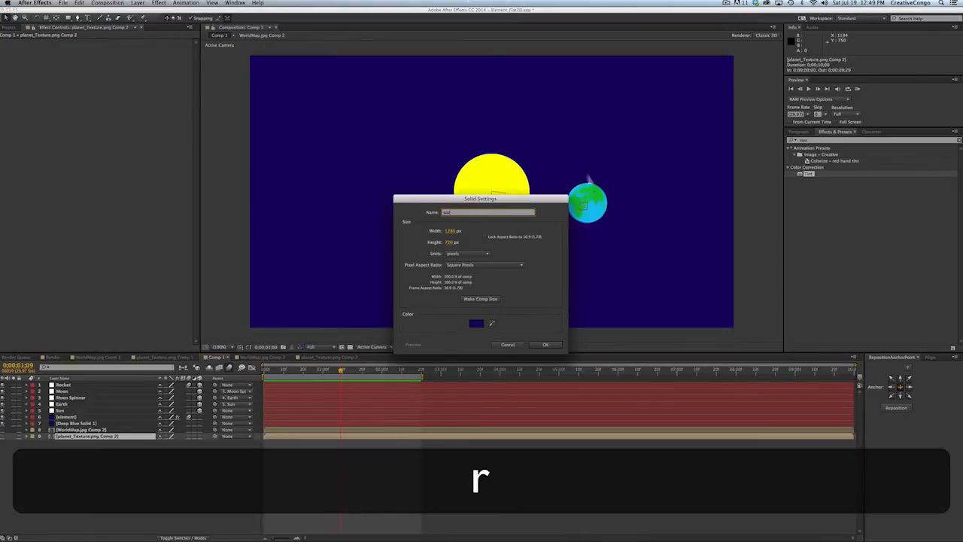
type("s")
key("Return")
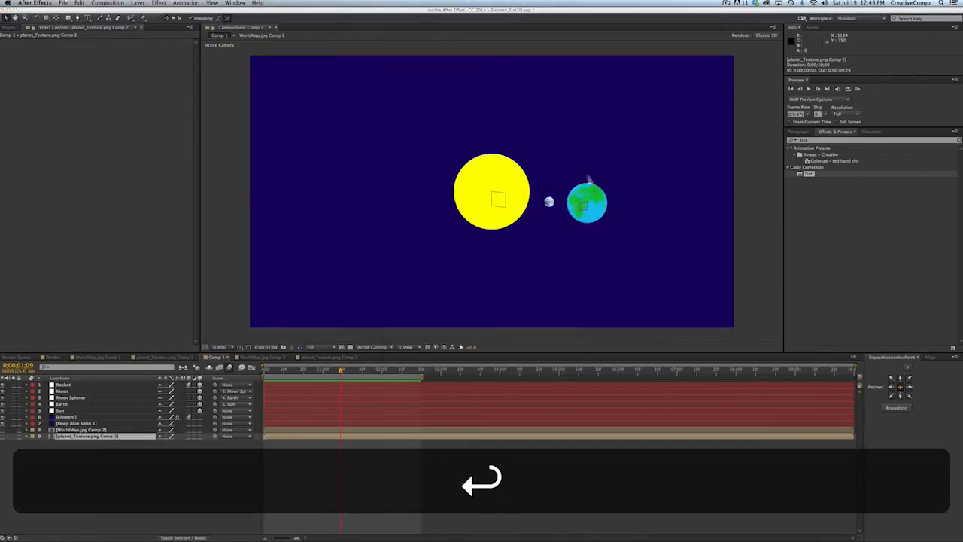
Step: Apply Trapcode Particular to the particle stars solid and move that layer above Deep Blue Solid 1
left_click_drag(817, 142, 755, 144)
type("a")
key("BackSpace")
type("o")
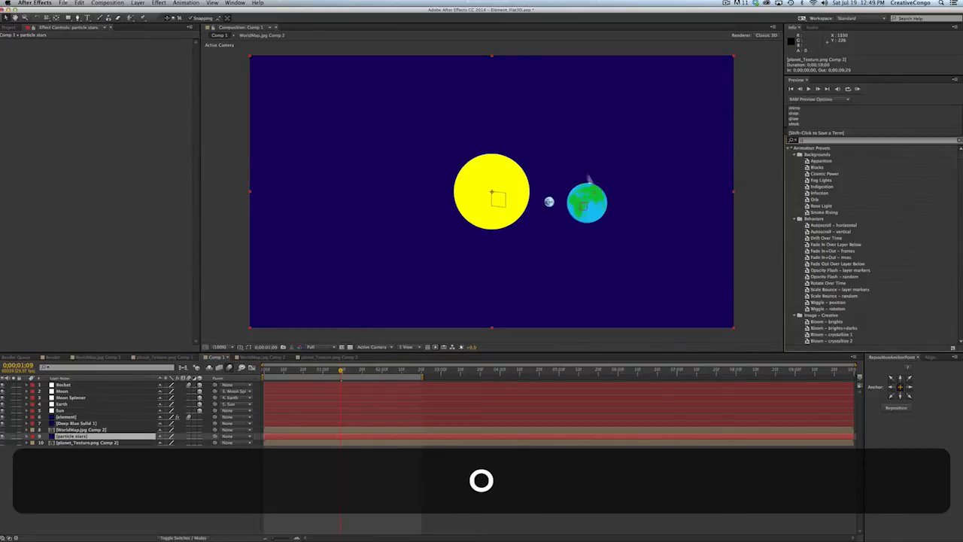
key("BackSpace")
type("particul")
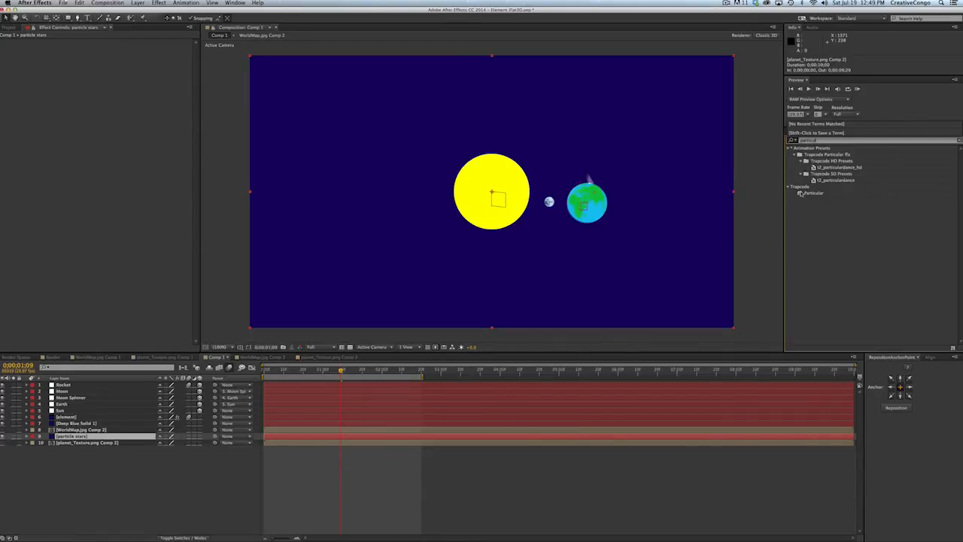
double_click(800, 194)
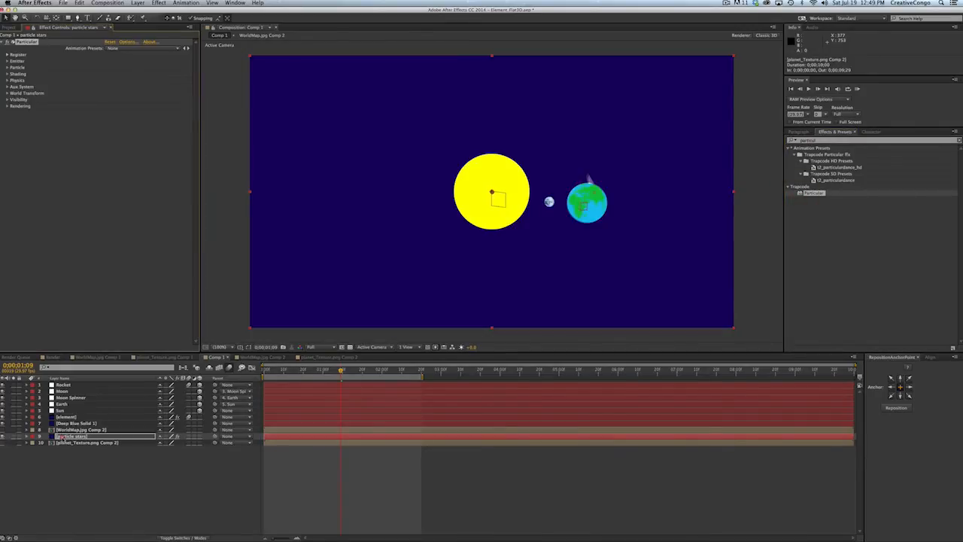
left_click_drag(60, 438, 75, 426)
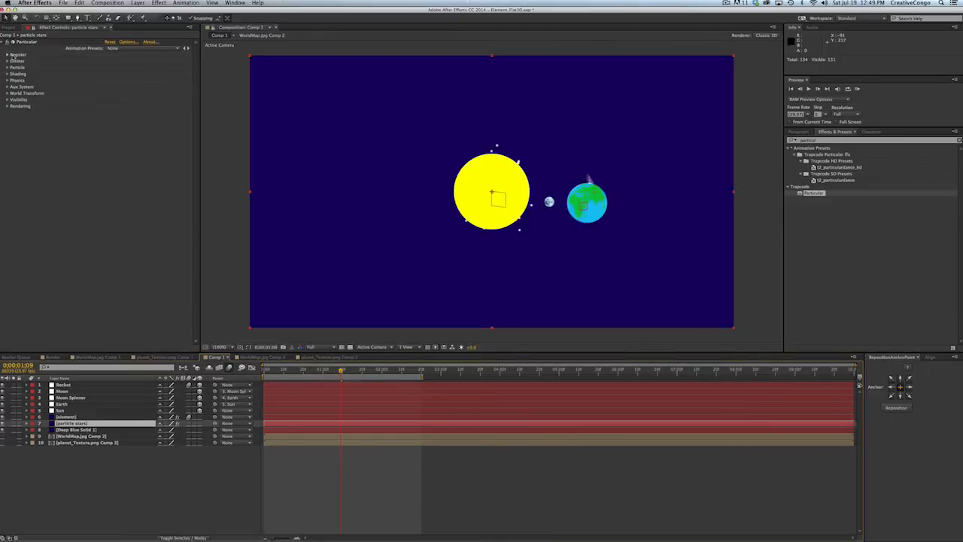
Step: Review Particular's animation presets list, then view the Red Giant support page on missing presets in Chrome and return to After Effects
left_click(124, 48)
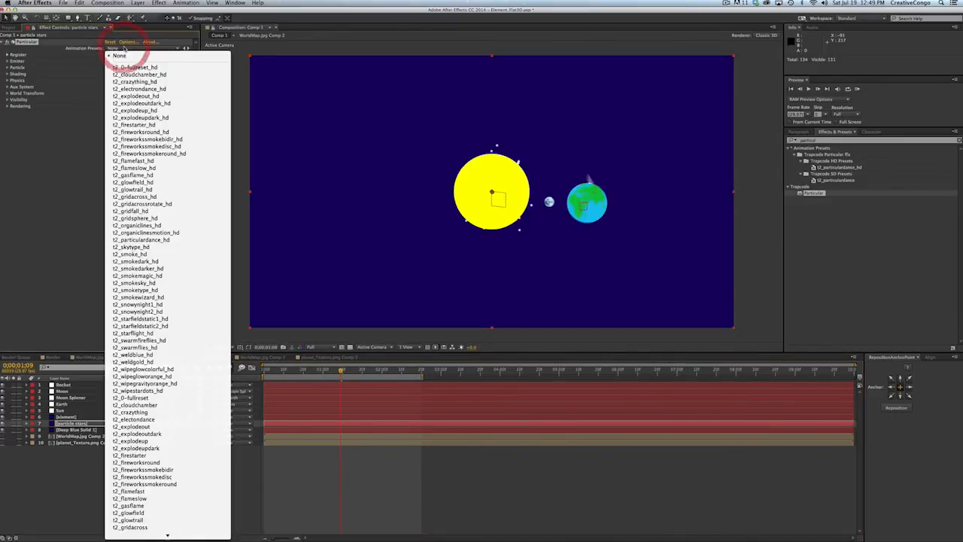
left_click(65, 59)
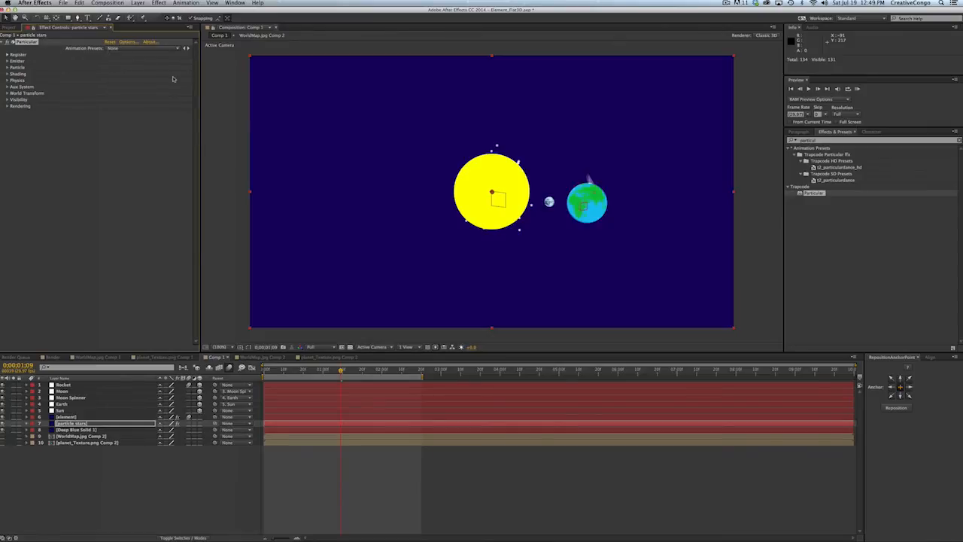
left_click(109, 49)
left_click(110, 49)
left_click(207, 526)
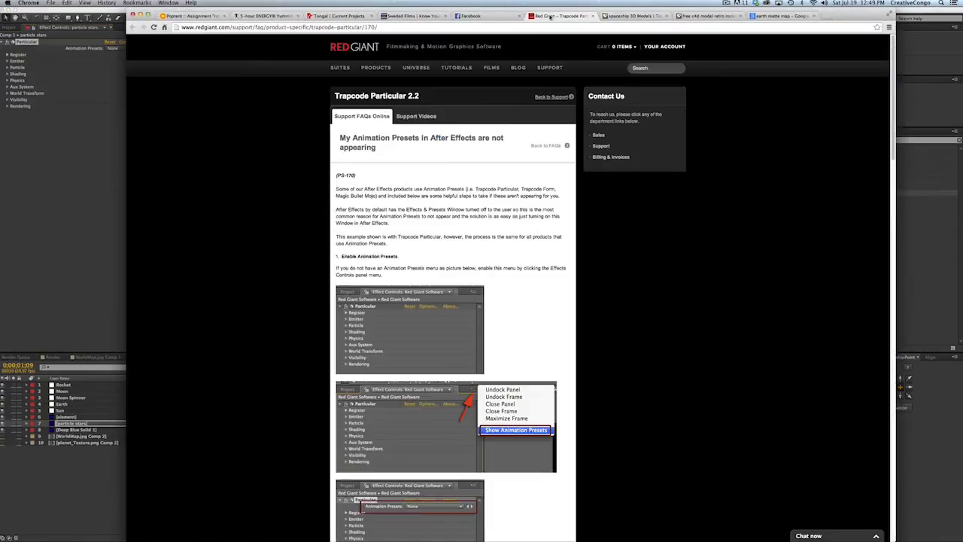
left_click(561, 16)
left_click(141, 15)
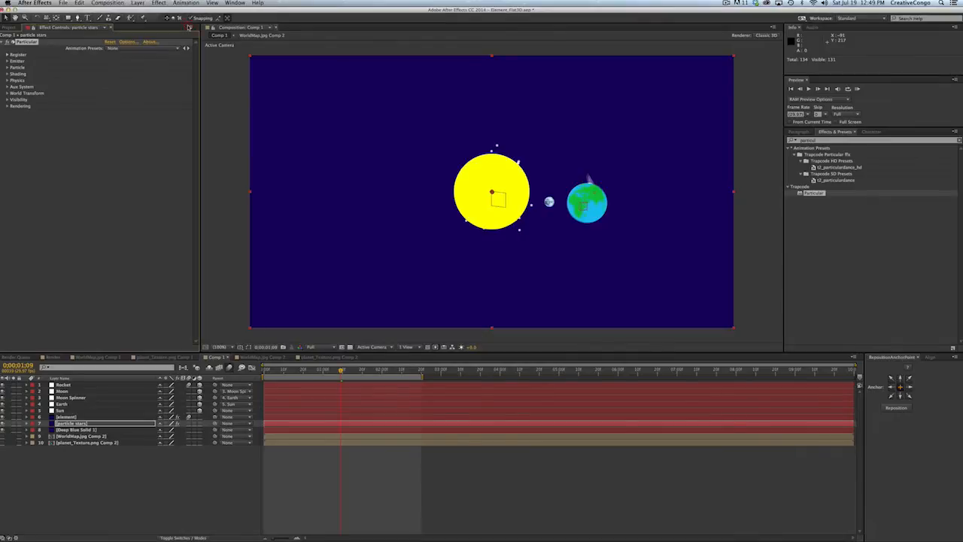
Step: Examine the Show Animation Presets option of Effect Controls and the Refresh List option of Effects & Presets
left_click(188, 28)
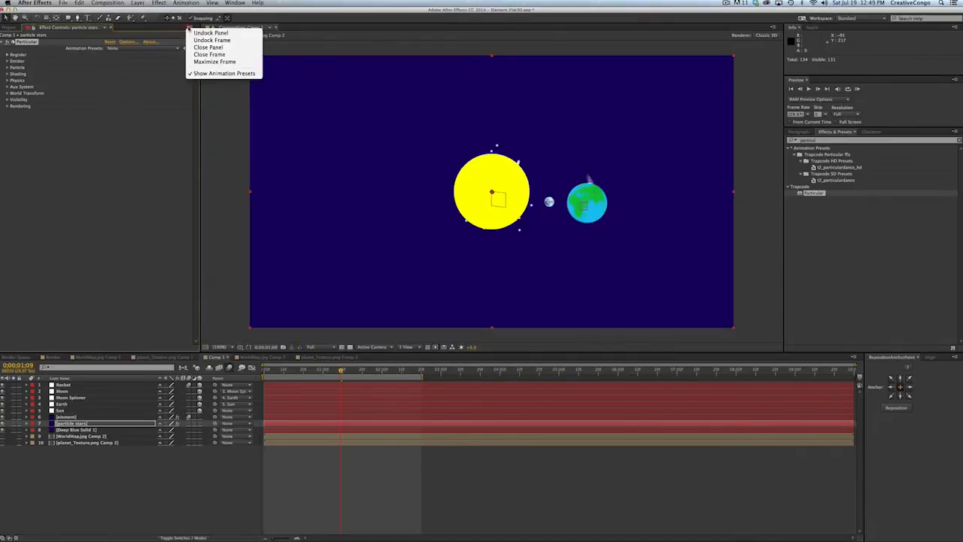
left_click(218, 73)
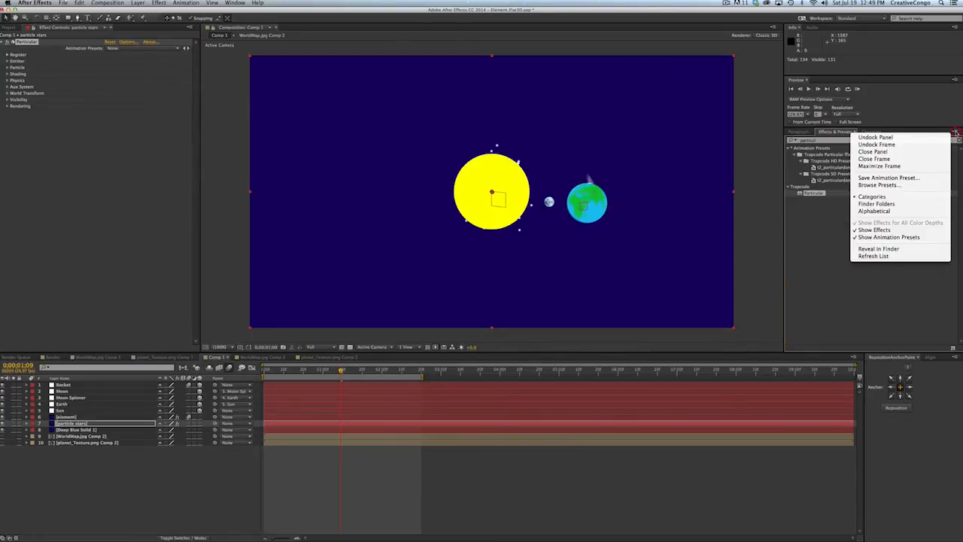
left_click(956, 133)
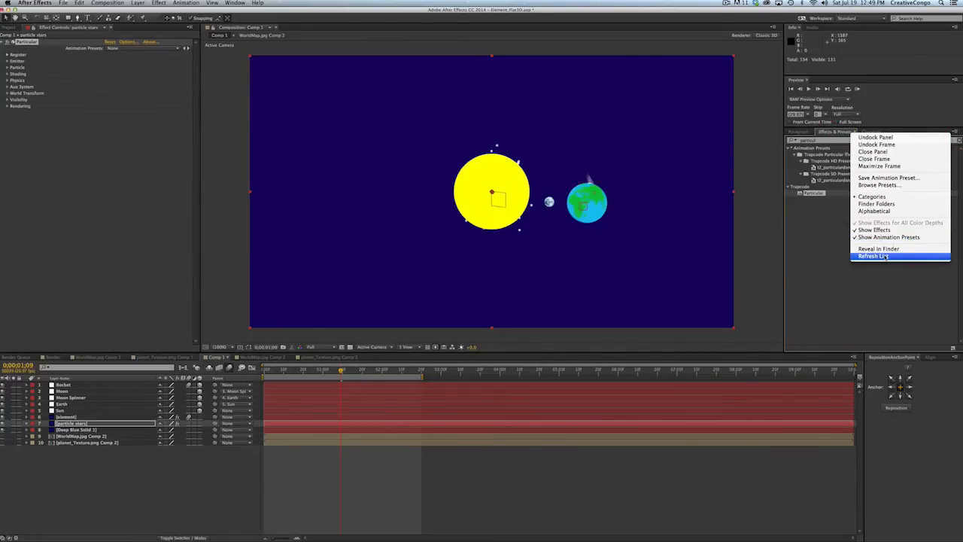
left_click(885, 257)
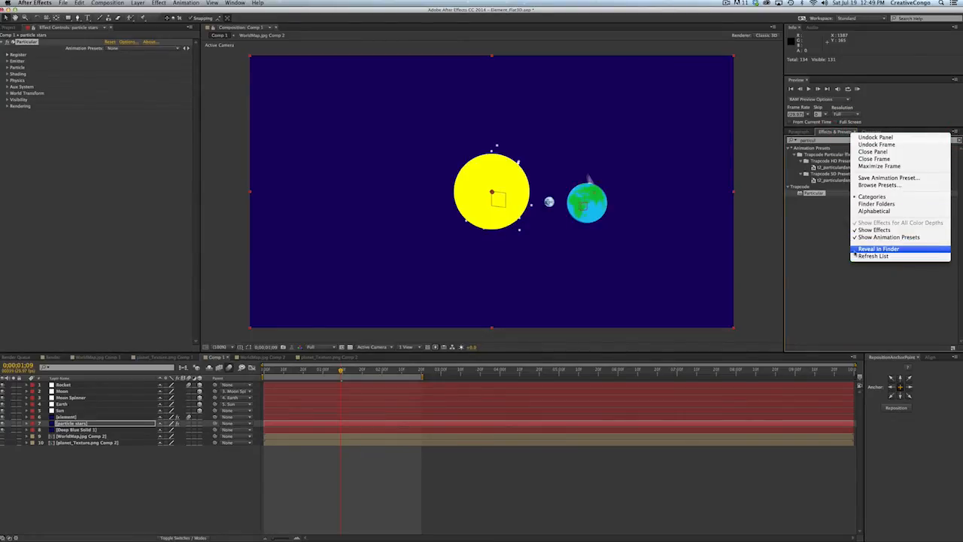
left_click(114, 48)
left_click(119, 51)
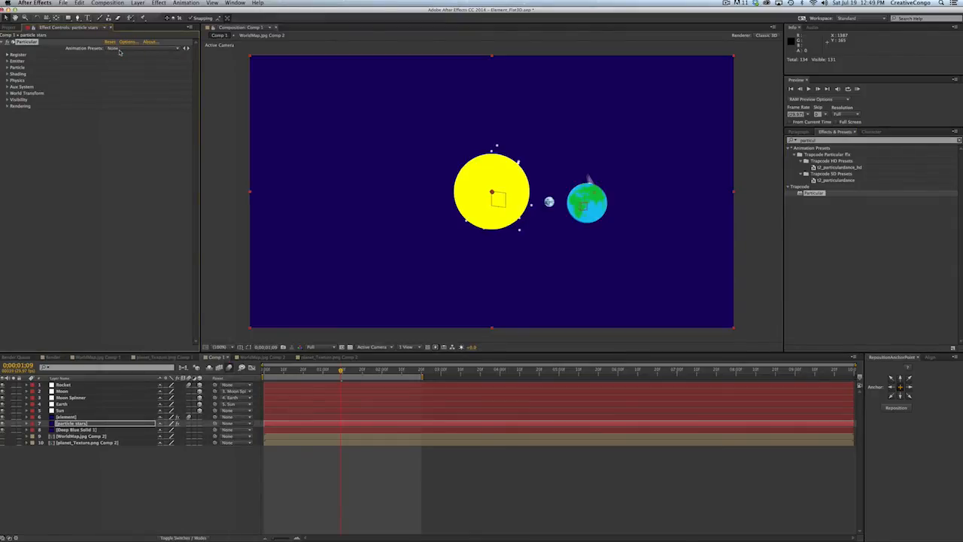
Step: Apply the t2_starfieldstatic2 animation preset to the Particular effect on particle stars
left_click(175, 49)
left_click(178, 45)
left_click(175, 48)
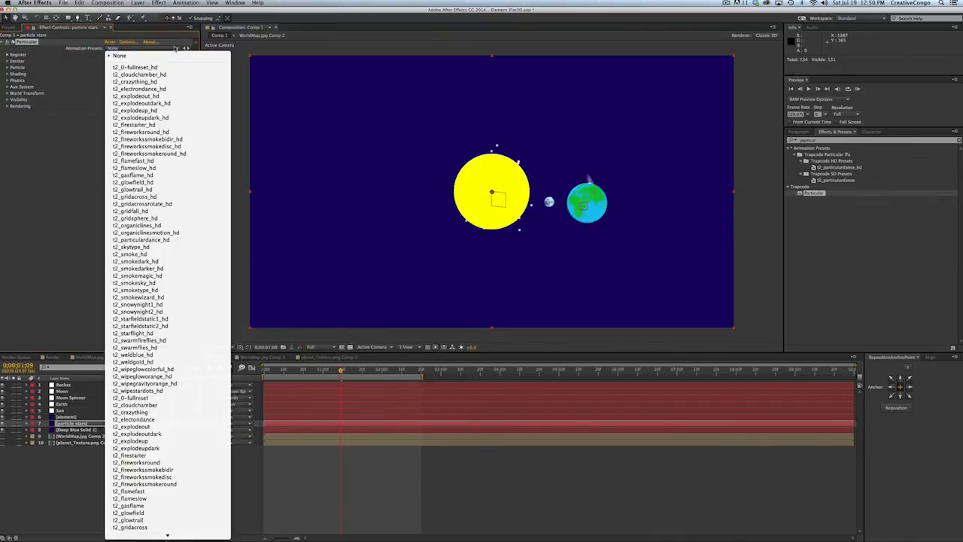
scroll(162, 451, "down", 8)
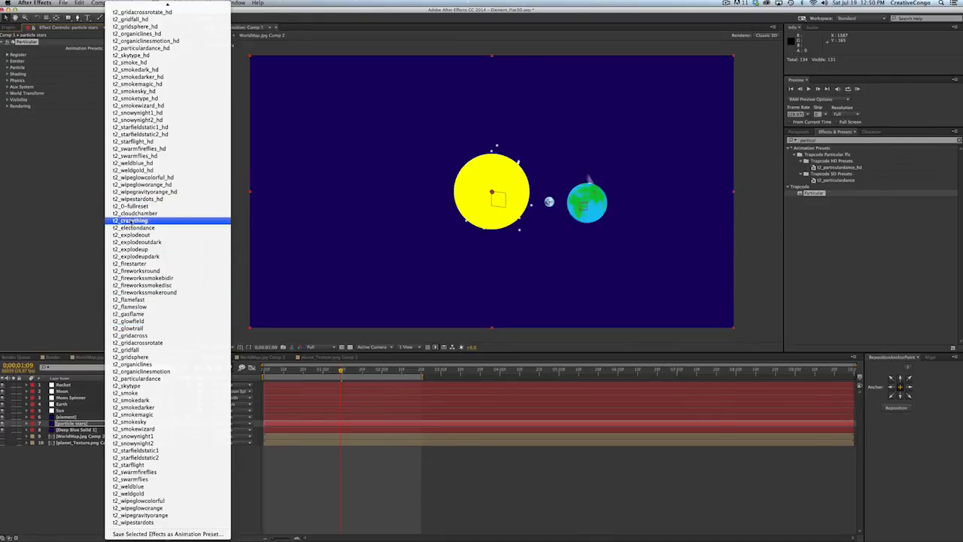
left_click(134, 458)
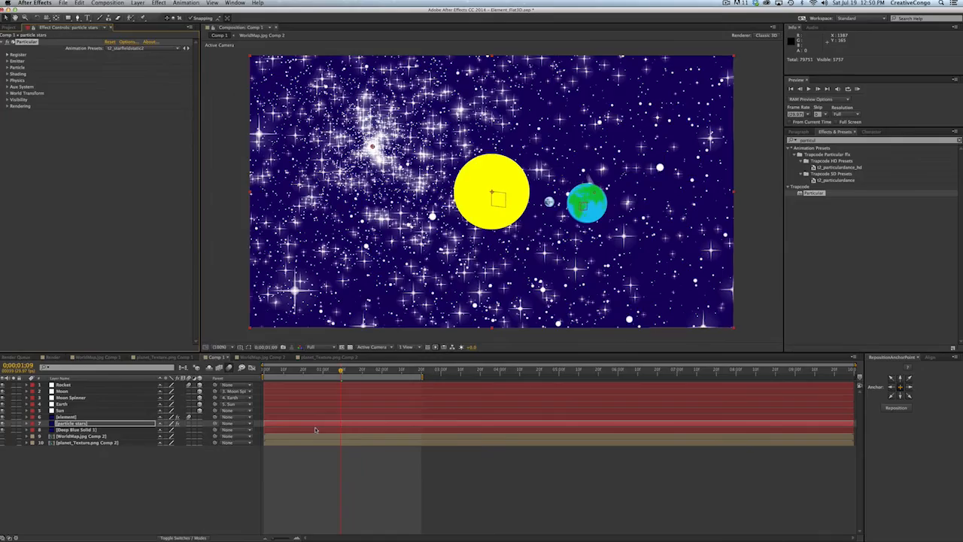
Step: Reveal the particle stars keyframes and slide the layer earlier so its first Particles/sec keyframe sits at 0;00;00;00
key("u")
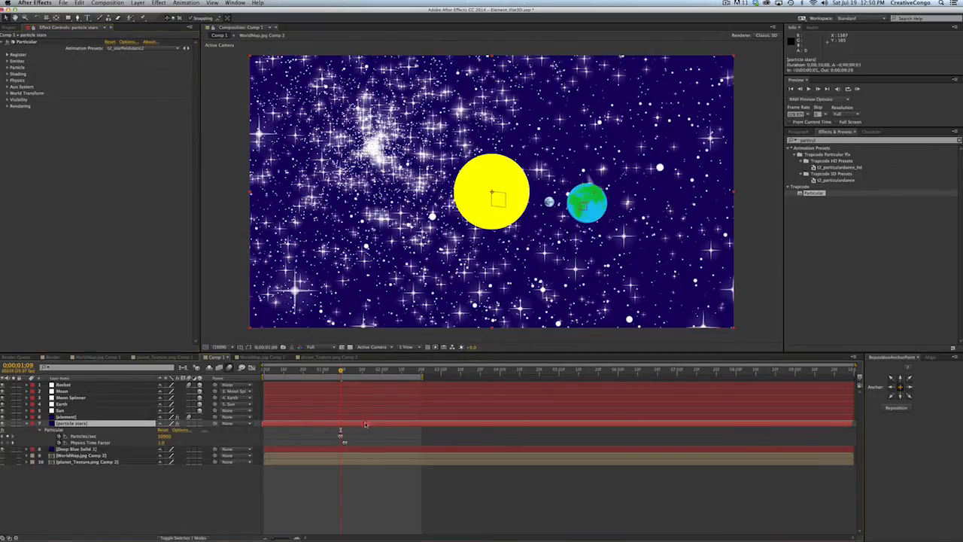
left_click_drag(356, 424, 282, 424)
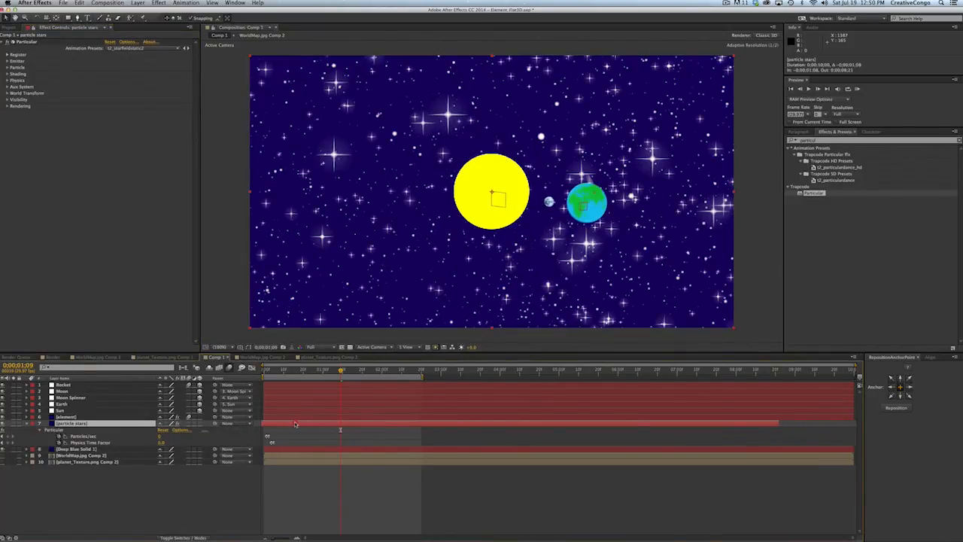
left_click_drag(263, 372, 281, 372)
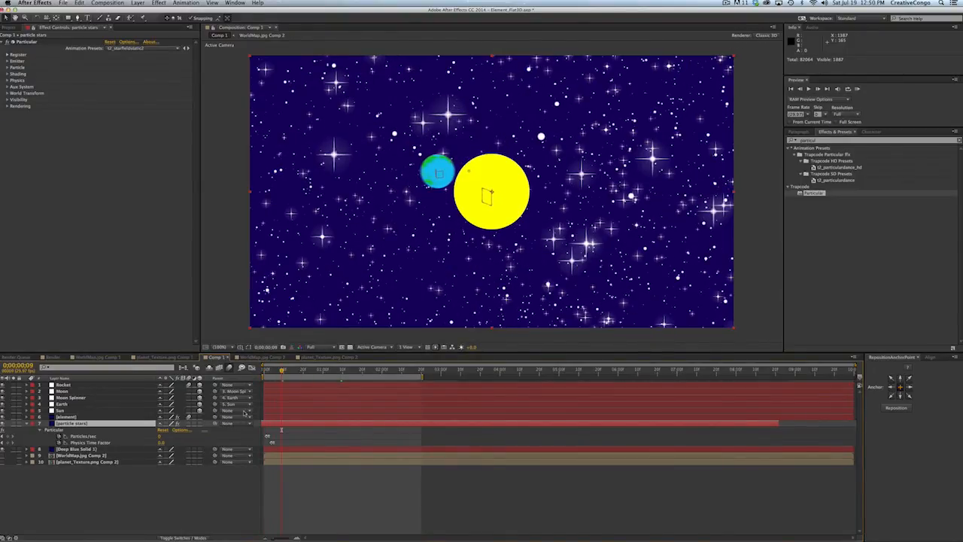
key("equal")
key("Home")
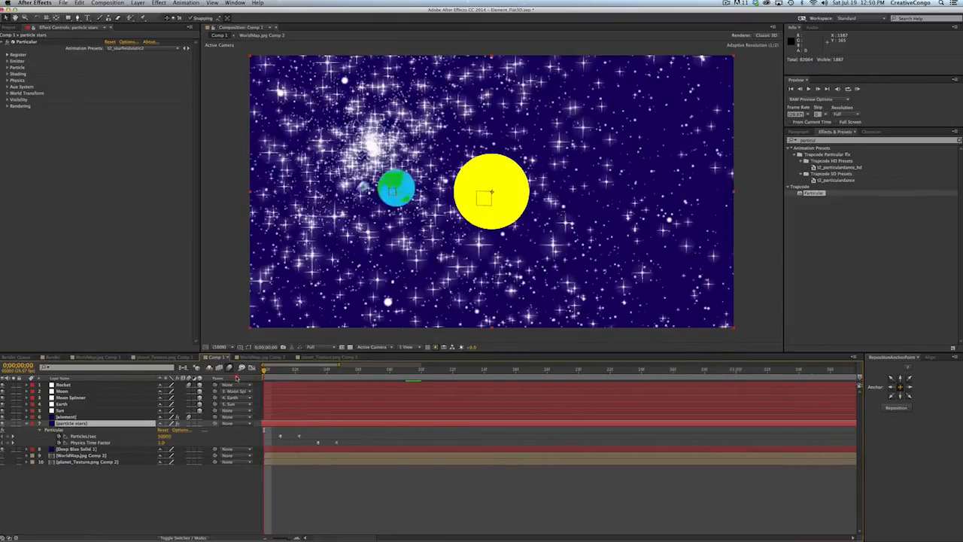
left_click_drag(264, 371, 276, 371)
left_click_drag(288, 425, 272, 426)
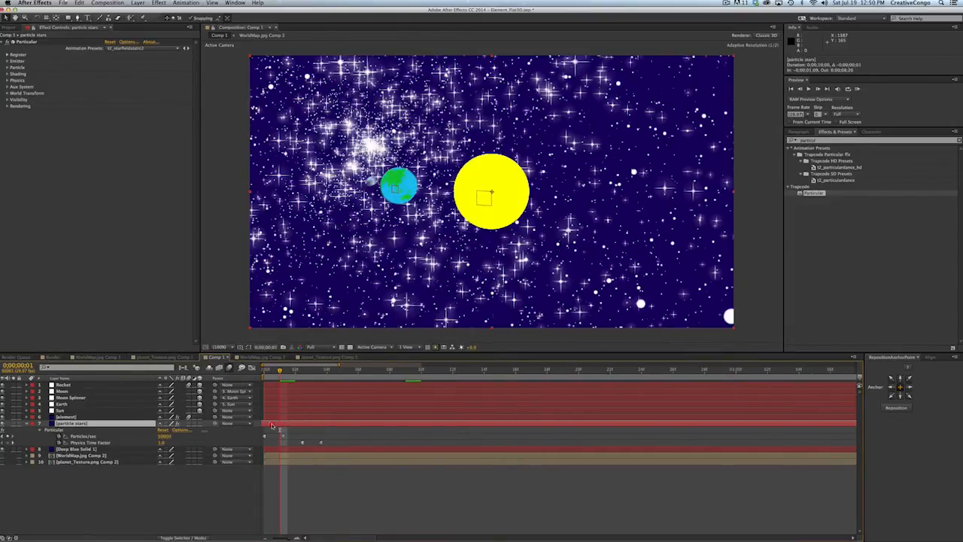
key("Home")
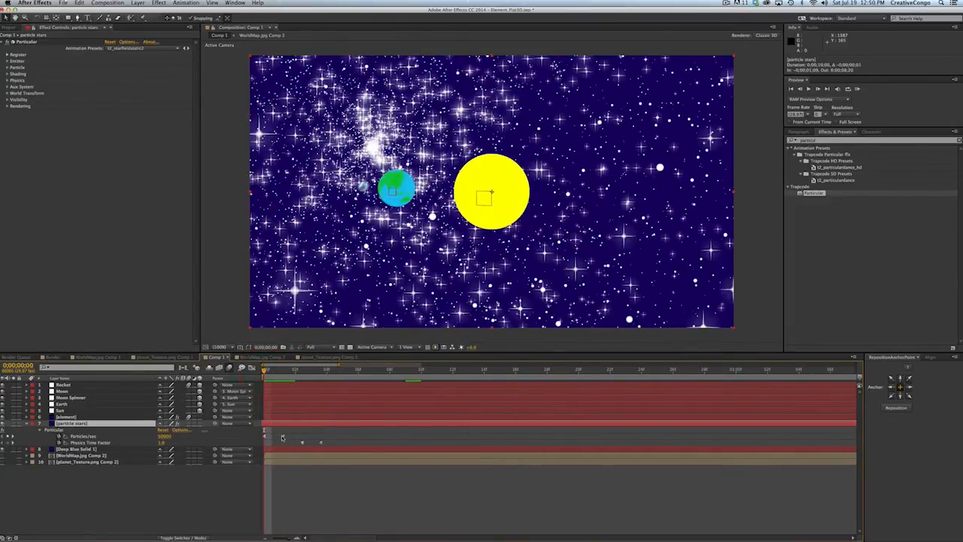
Step: Move the two Physics Time Factor keyframes earlier to 0;00;00;01 and 0;00;00;02
mouse_move(275, 439)
left_mouse_down()
mouse_move(324, 447)
mouse_move(280, 443)
left_mouse_up()
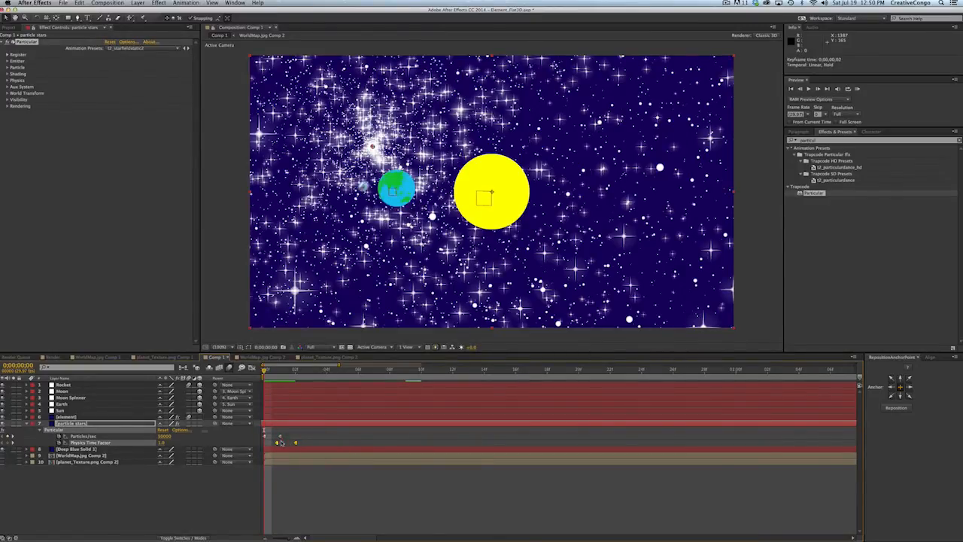
left_click(279, 443)
left_click(280, 442)
Step: Set Particles/sec to 10000 at the first keyframe and scrub the opening frames to check the stars
left_click(164, 436)
key("Right")
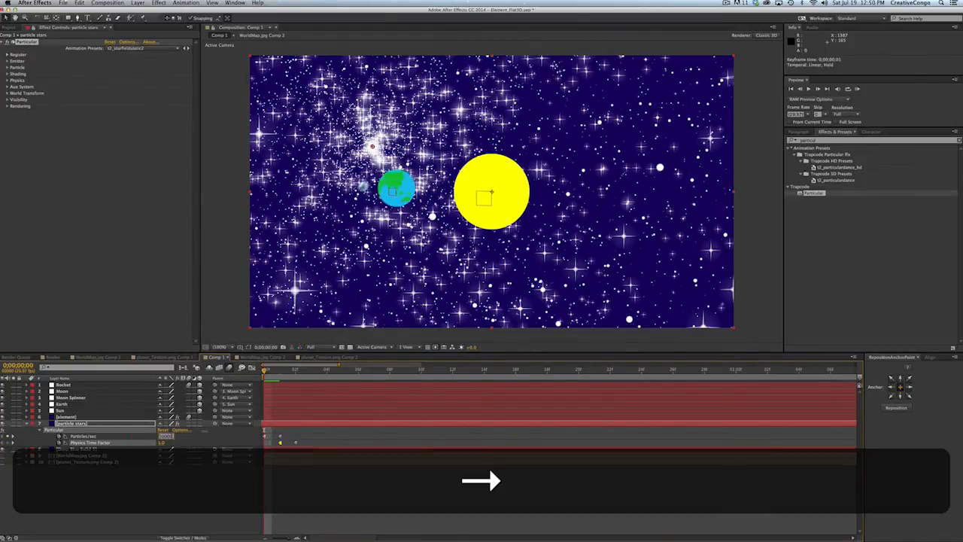
key("Left")
key("BackSpace")
type("10")
key("Return")
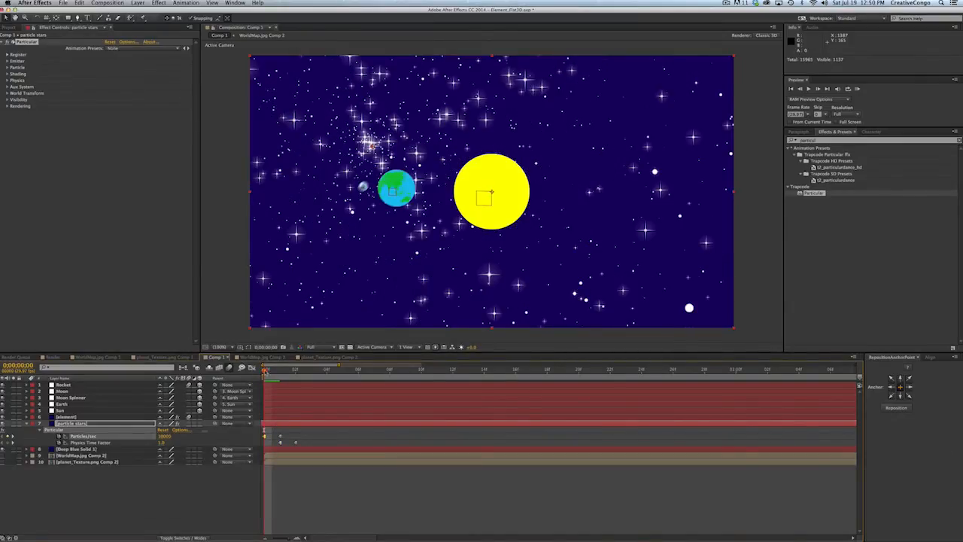
left_click_drag(265, 371, 358, 380)
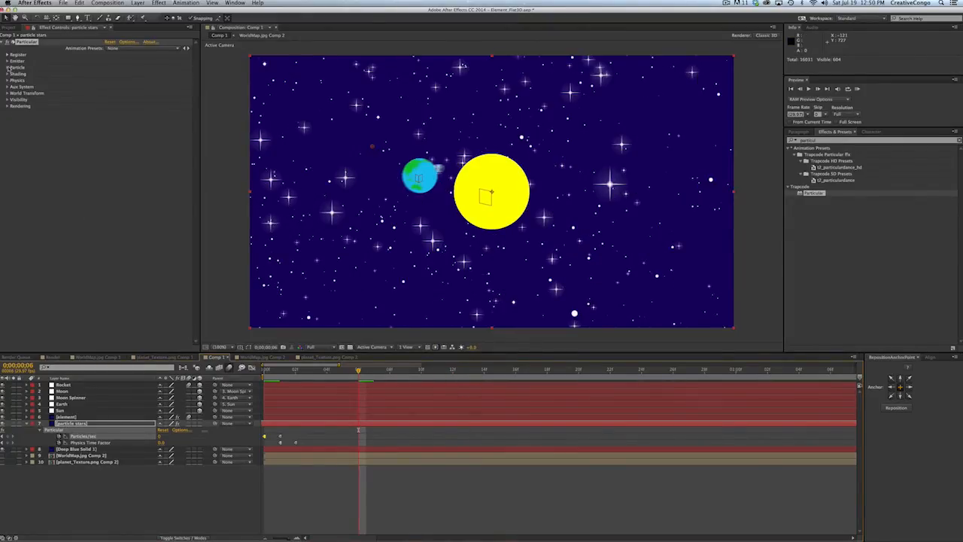
Step: Expand Particular's Emitter and Particle settings and set the emitter's Random Seed to 340
left_click(6, 61)
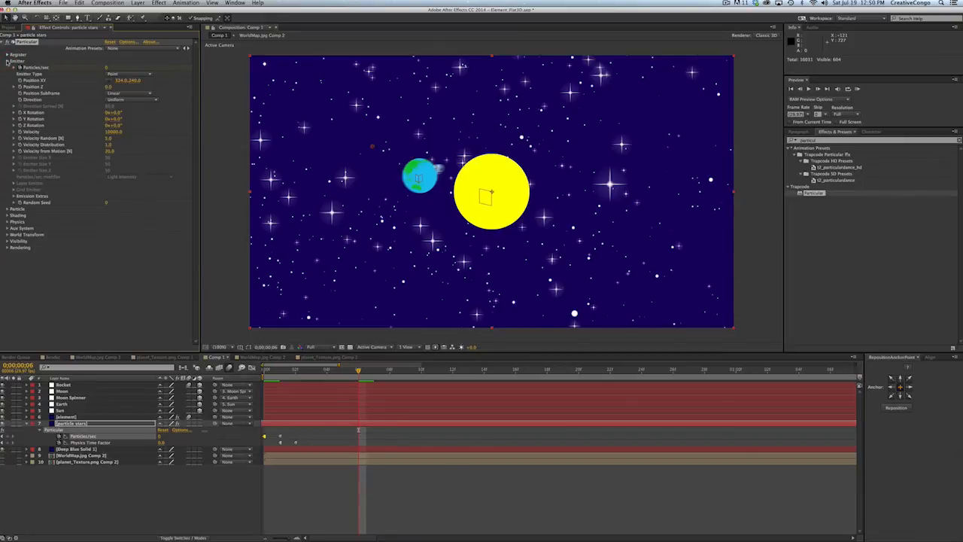
left_click(8, 209)
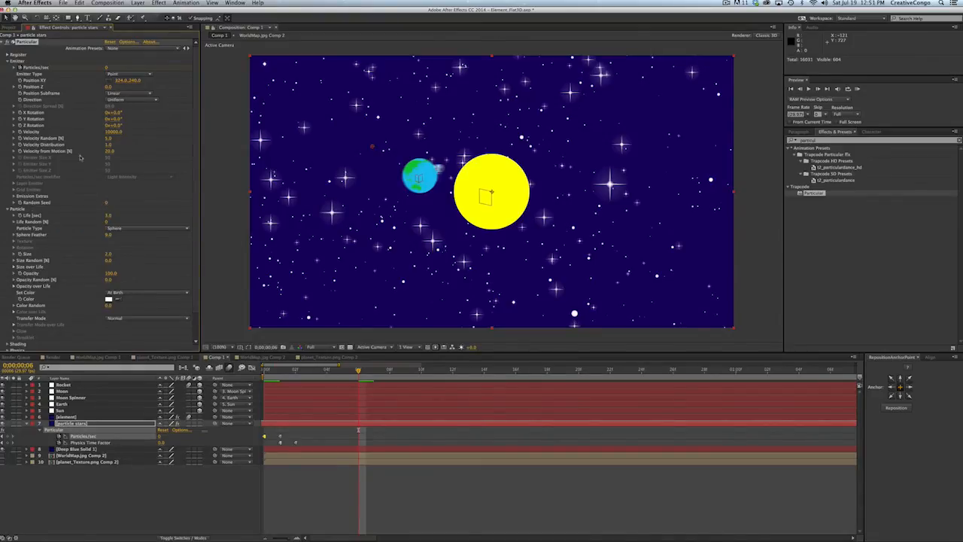
left_click_drag(110, 202, 121, 204)
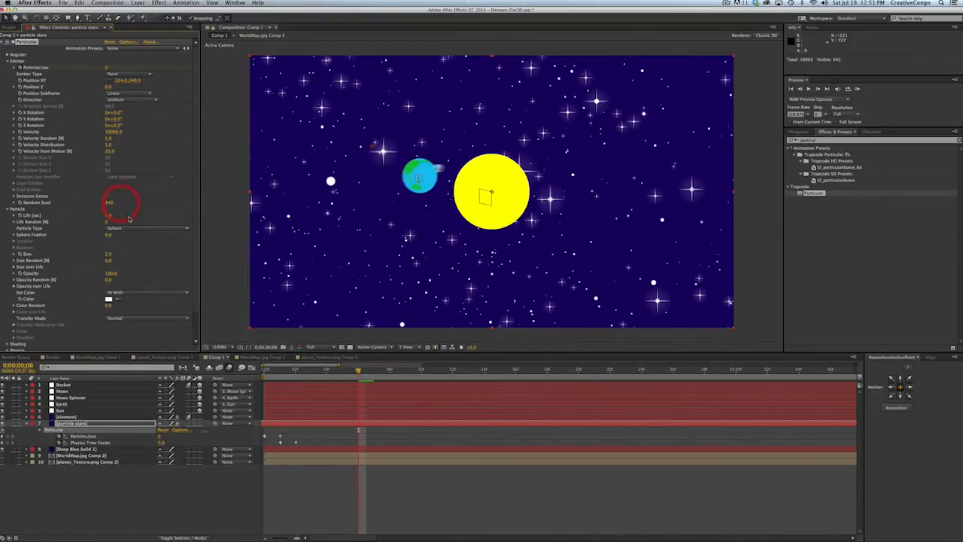
Step: Return to the first frame and reduce the Particles/sec keyframe there to 5000
left_click_drag(358, 370, 266, 372)
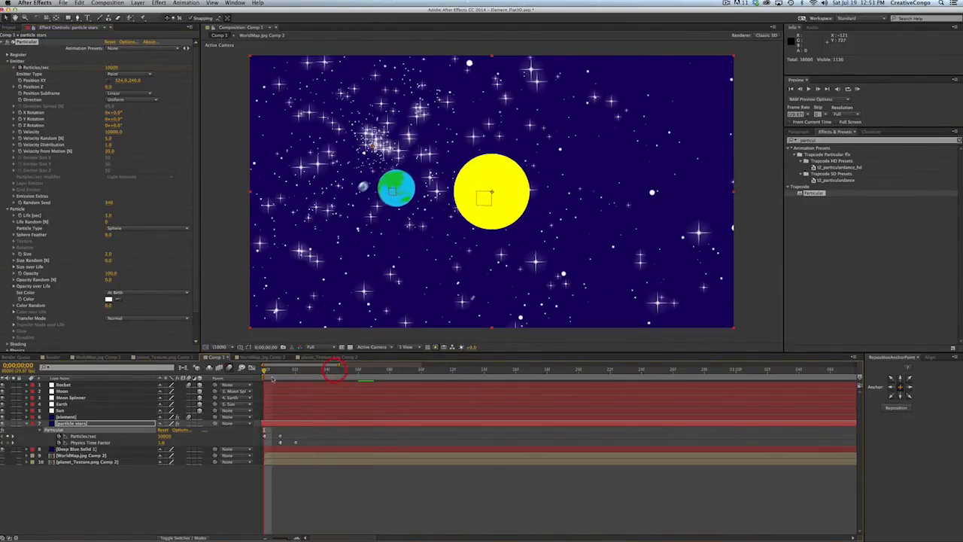
left_click(164, 436)
key("Right")
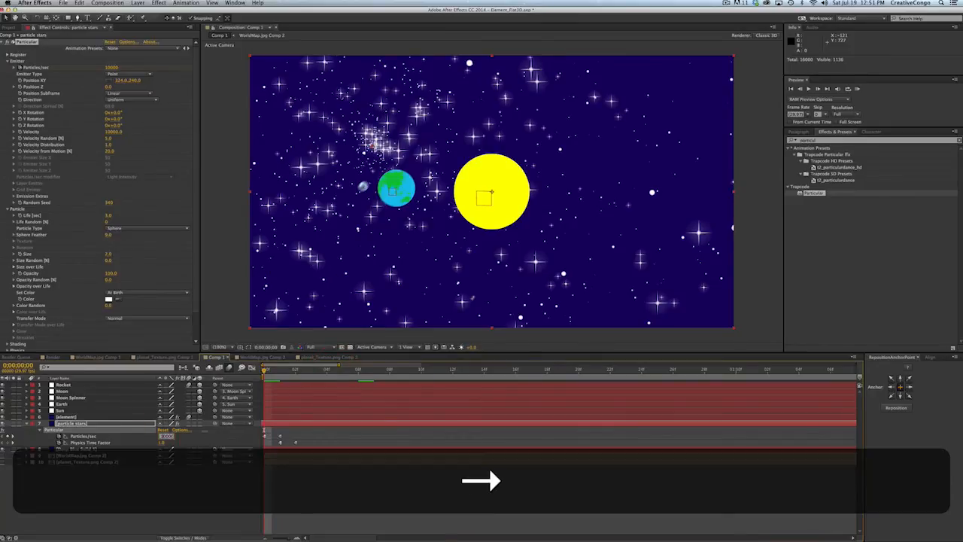
key("BackSpace")
key("Right")
key("BackSpace")
type("5")
key("Return")
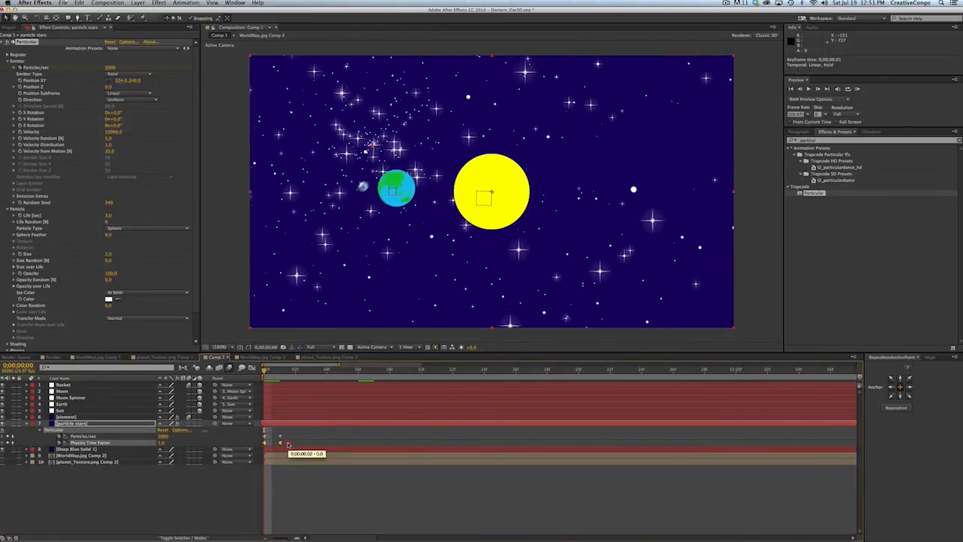
Step: Move both Physics Time Factor keyframes one frame earlier and set the emitter's Random Seed to 110
left_click_drag(292, 444, 279, 442)
left_click_drag(264, 372, 374, 375)
mouse_move(108, 204)
left_mouse_down()
mouse_move(123, 204)
mouse_move(99, 208)
left_mouse_up()
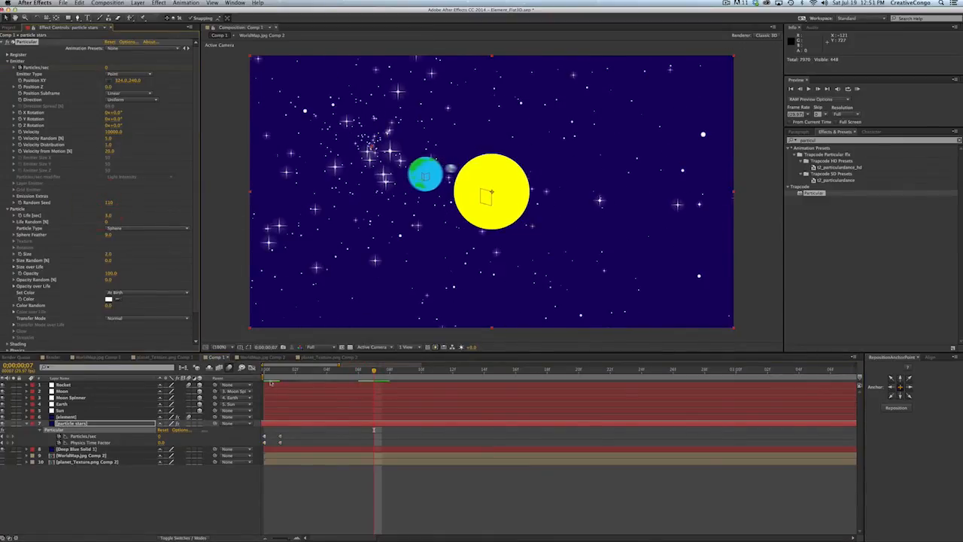
Step: Set the Particles/sec keyframe at 0;00;00;00 to 1000
left_click(265, 371)
left_click(161, 439)
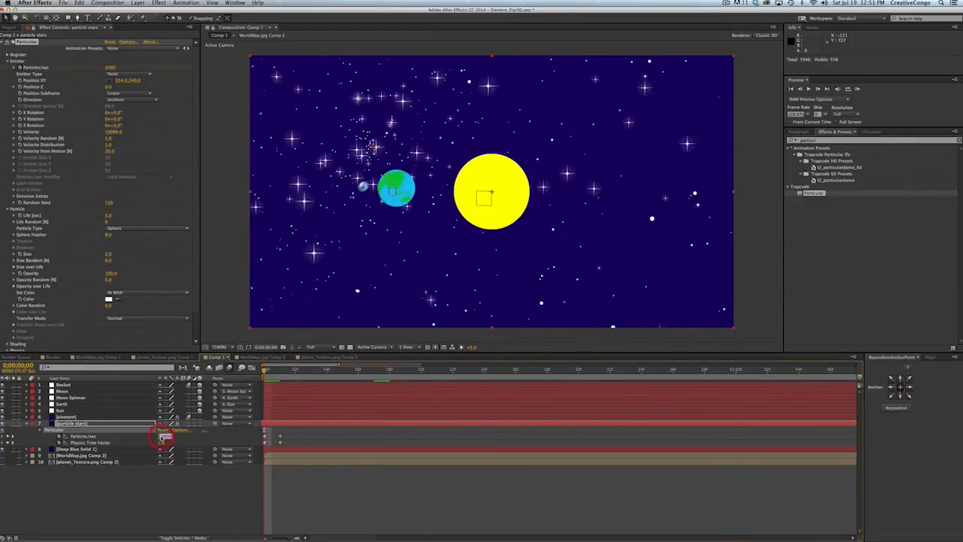
key("Right")
key("BackSpace")
key("KP_Enter")
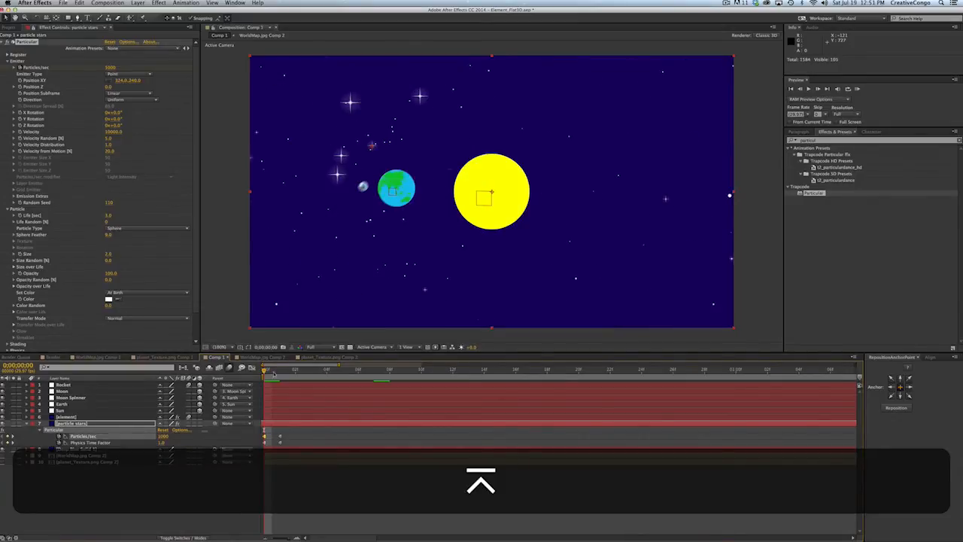
Step: Set the emitter's Random Seed to 270 at frame 4 and move the emitter to the upper right of the sun, about 888, 293
left_click_drag(272, 371, 327, 370)
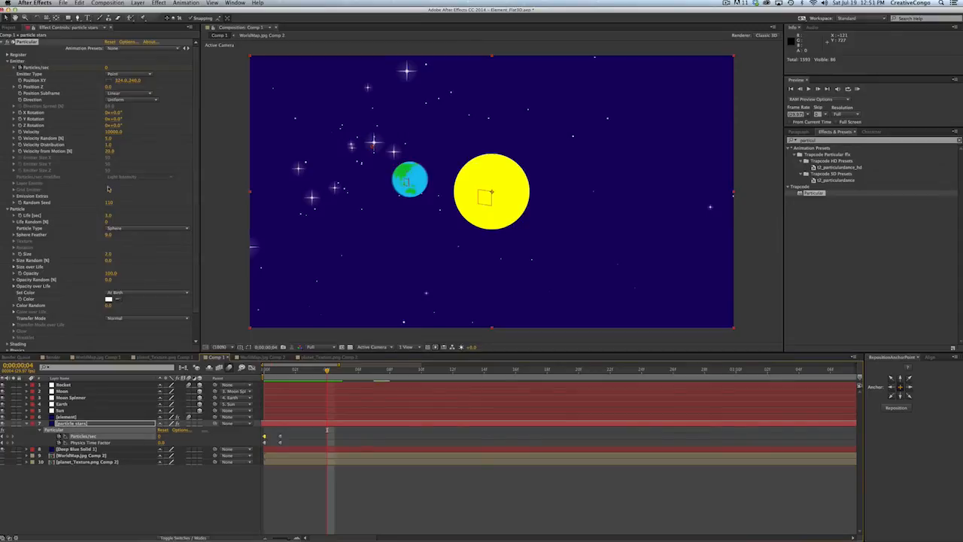
left_click_drag(107, 206, 114, 203)
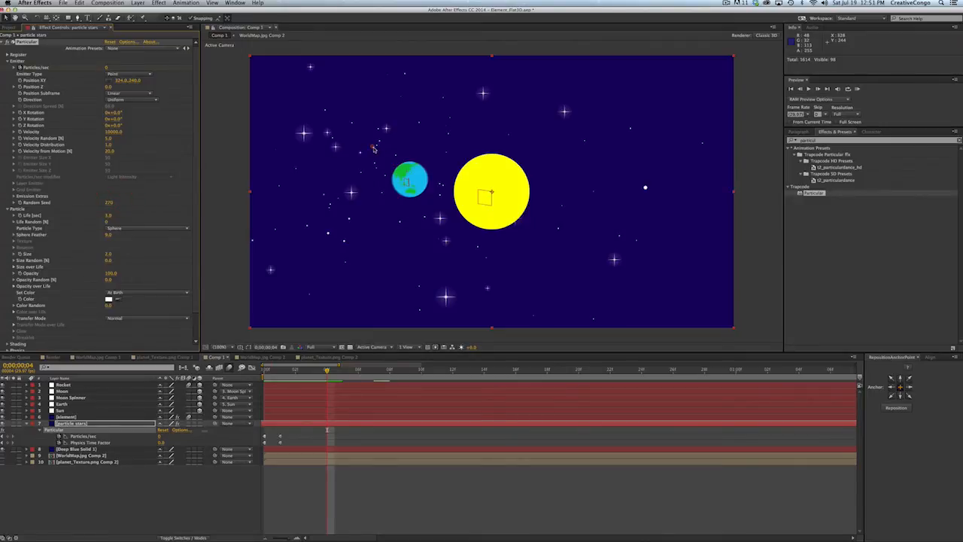
left_click_drag(373, 147, 585, 165)
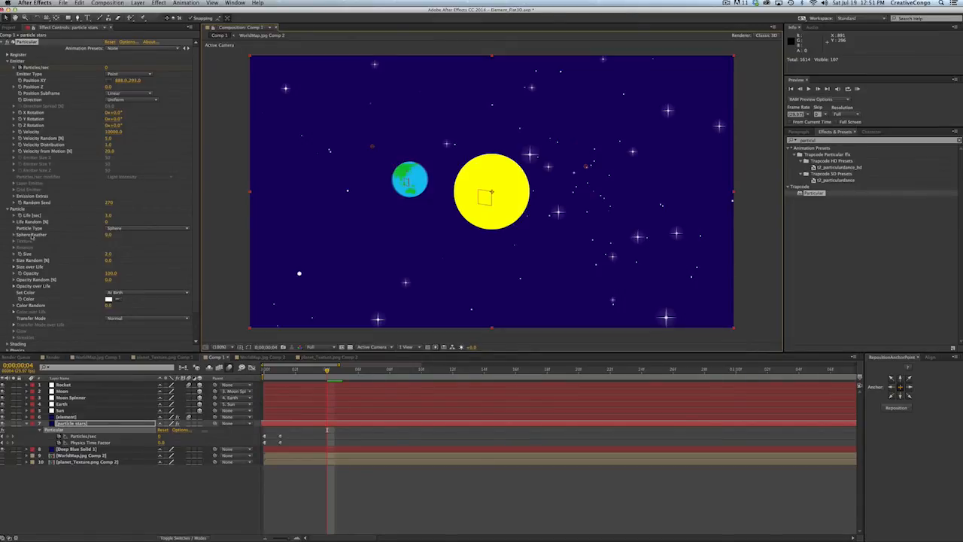
Step: Set the particles' Sphere Feather to 0 and their Size to 3
left_click(108, 235)
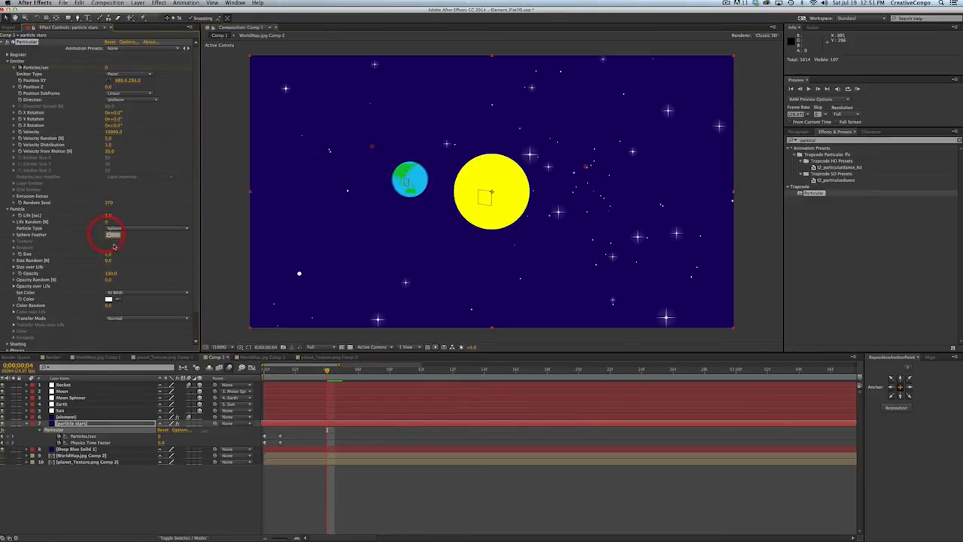
key("Return")
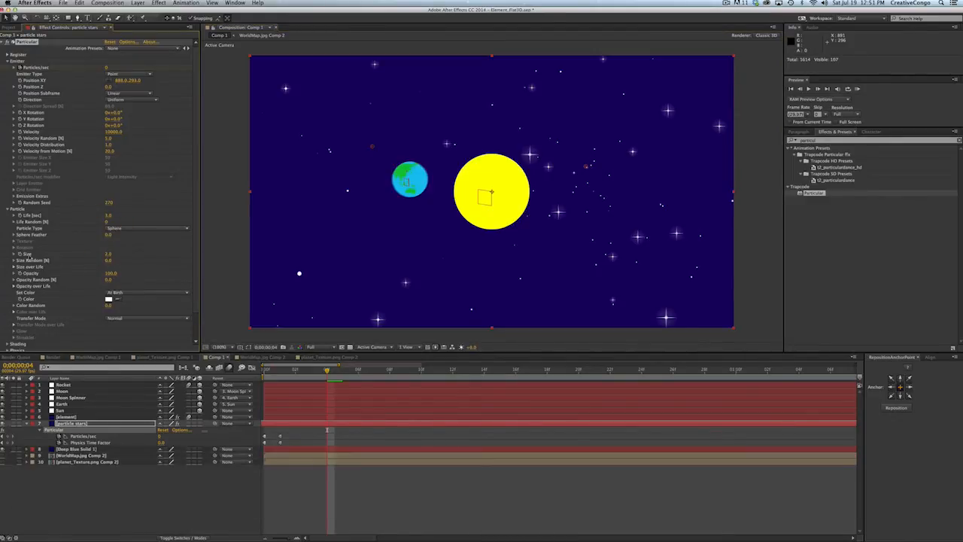
left_click(110, 254)
type("3")
key("Return")
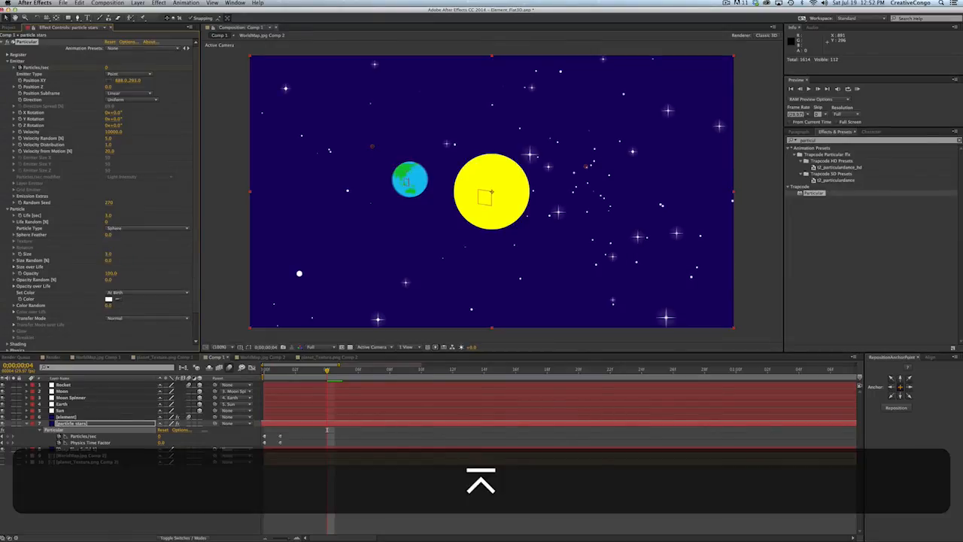
Step: Set the particles' Size Random to 50 and, at frame 5, change the emitter's Random Seed to 180
left_click(108, 260)
type("50")
key("Return")
left_click_drag(297, 370, 342, 373)
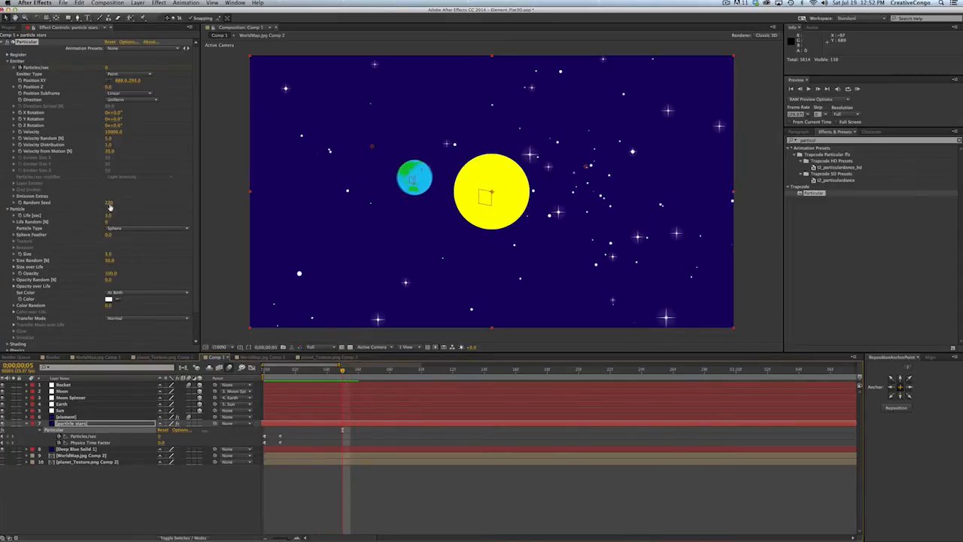
left_click_drag(110, 204, 104, 203)
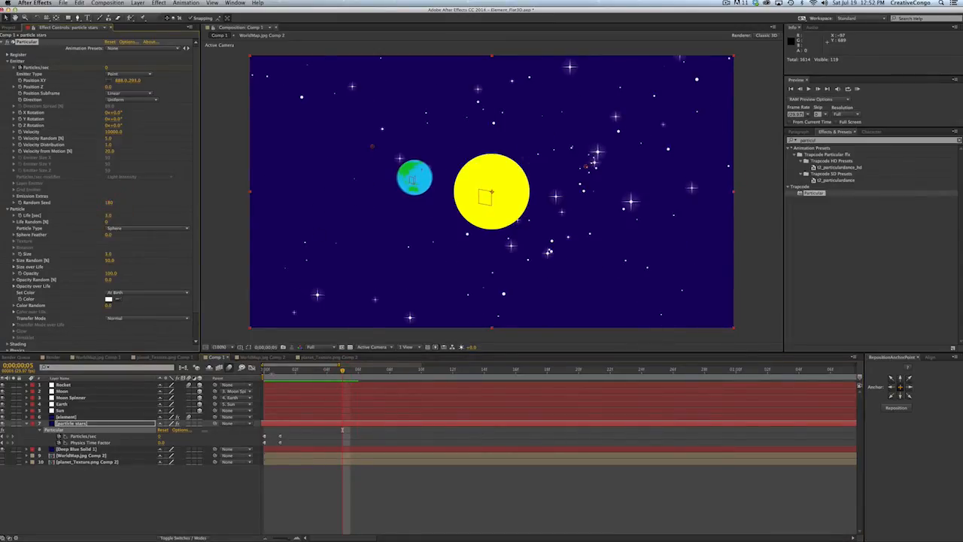
Step: Lower the Particles/sec keyframe value at the first frame and set the emitter's Random Seed to 250
left_click(269, 371)
left_click(162, 436)
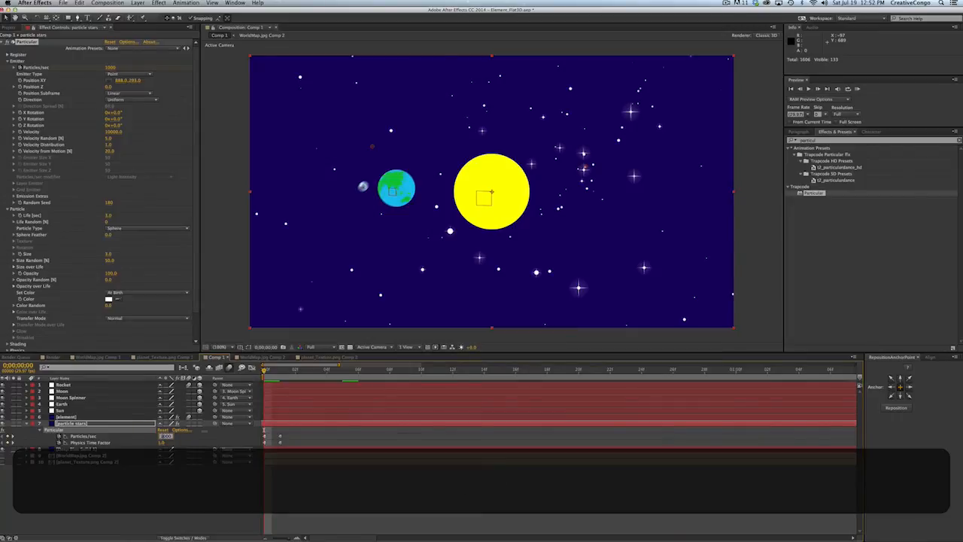
key("BackSpace")
key("Right")
key("BackSpace")
key("Return")
left_click_drag(268, 371, 302, 378)
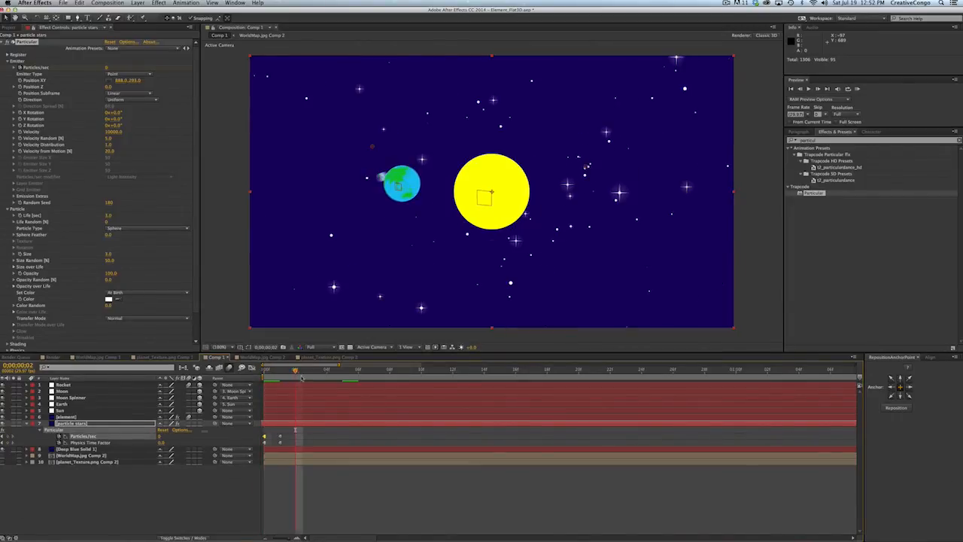
left_click_drag(108, 203, 110, 203)
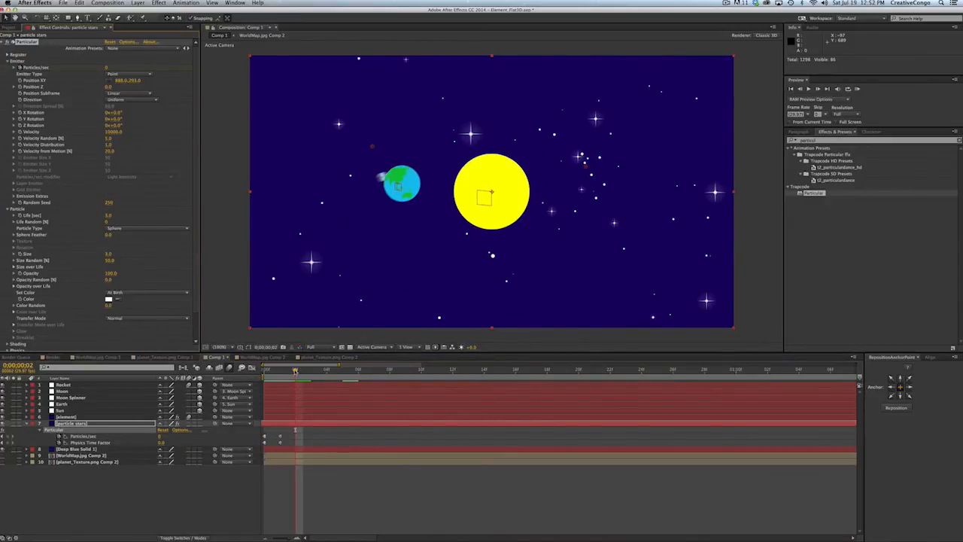
Step: Shift the particle stars layer earlier so its keyframes fall before the first frame, then preview the animation and collapse the layer
left_click_drag(295, 430, 311, 425)
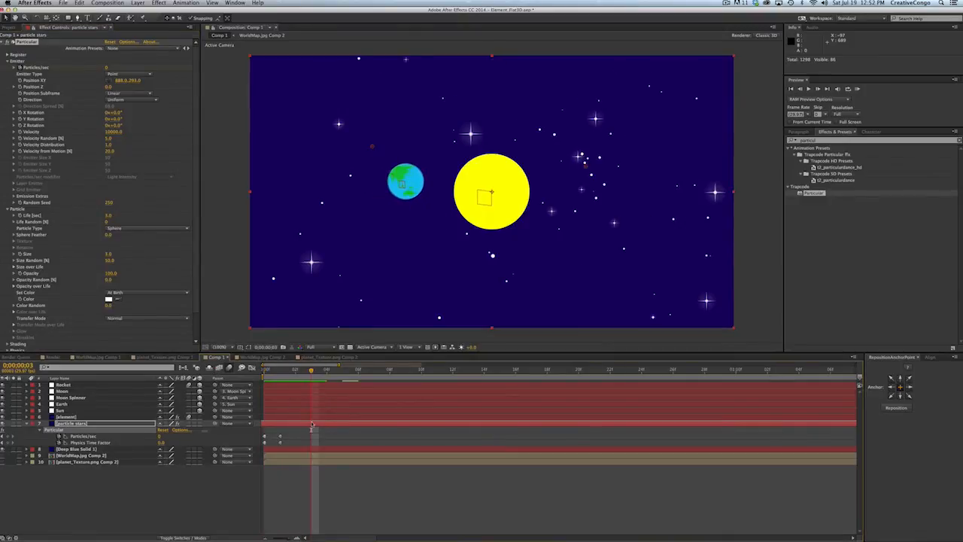
left_click(263, 370)
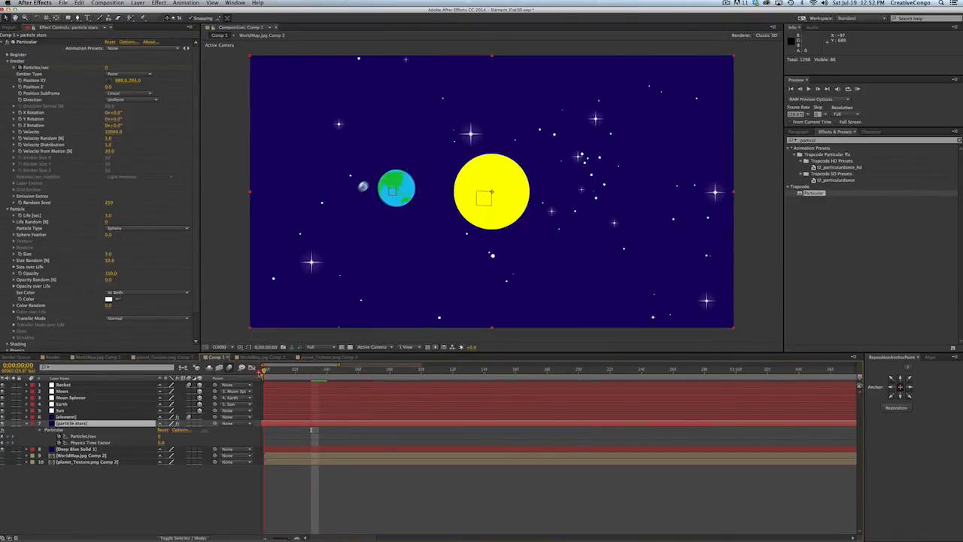
key("space")
left_click(27, 423)
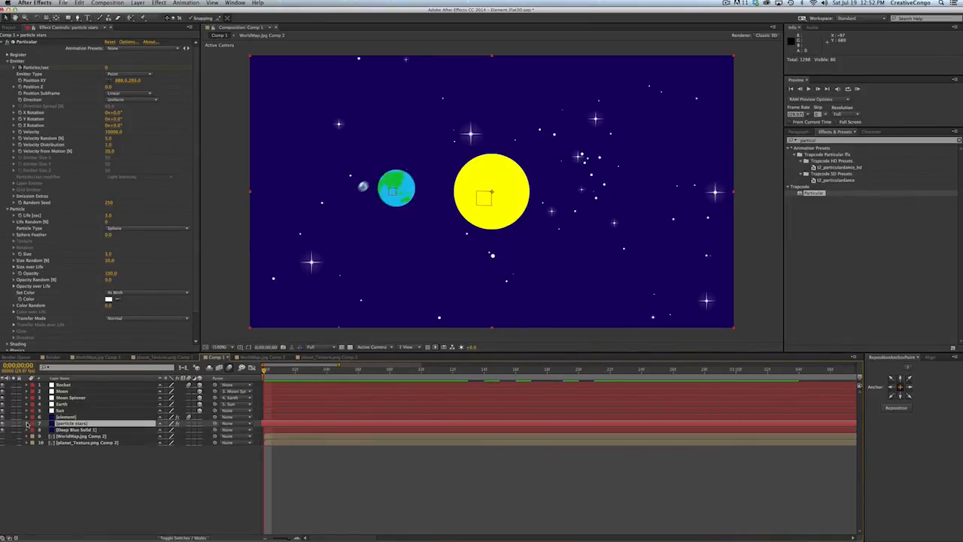
left_click(87, 471)
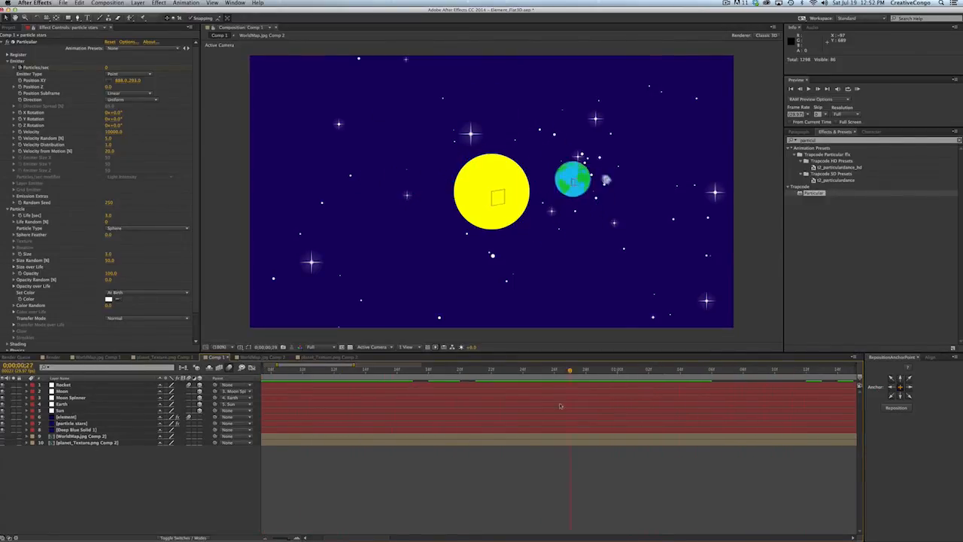
Step: Reveal the Rocket layer's keyframed properties and go to its first Position keyframe at 0;00;01;09
key("minus")
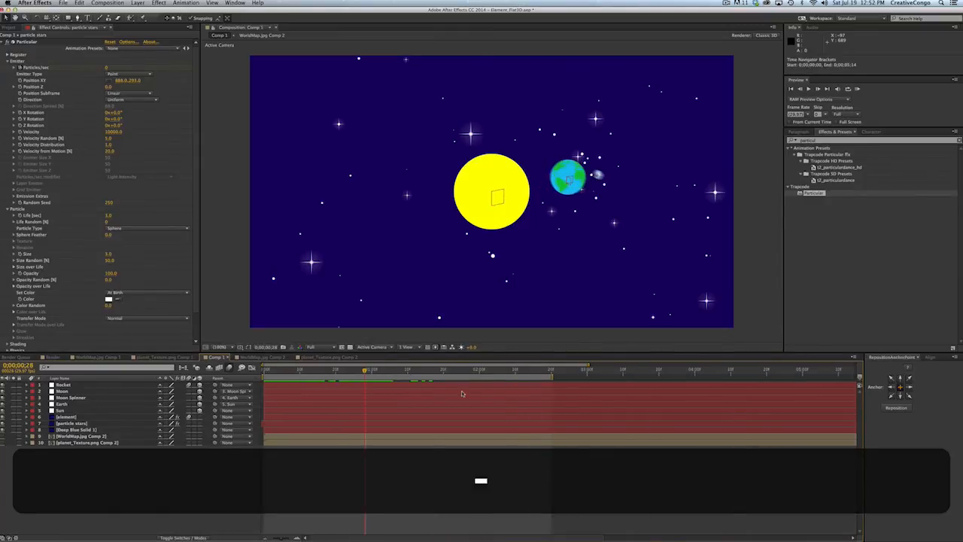
left_click(106, 385)
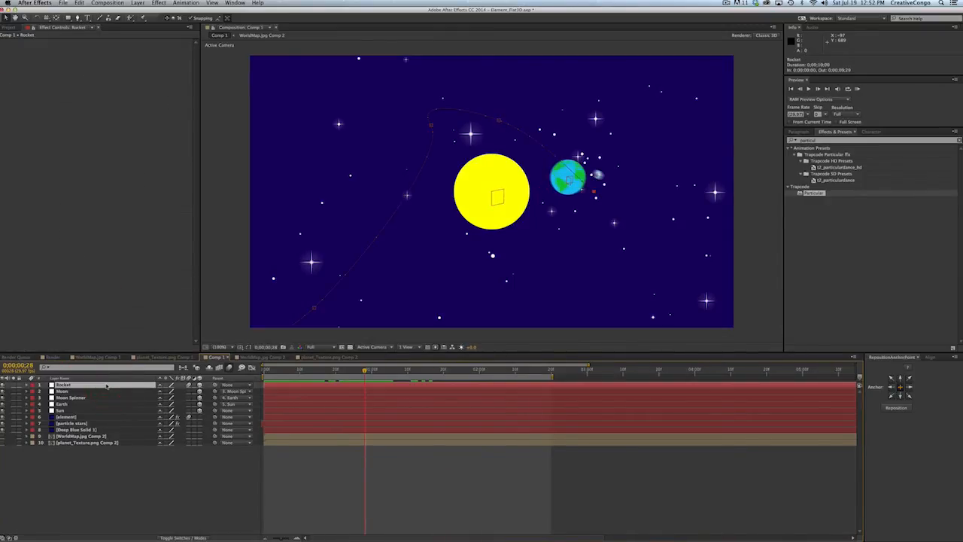
key("u")
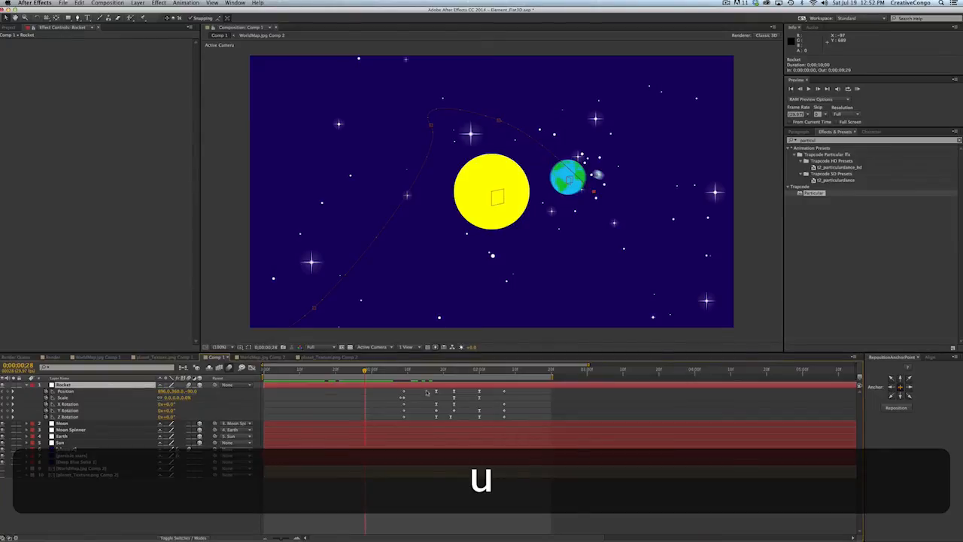
left_click(405, 370)
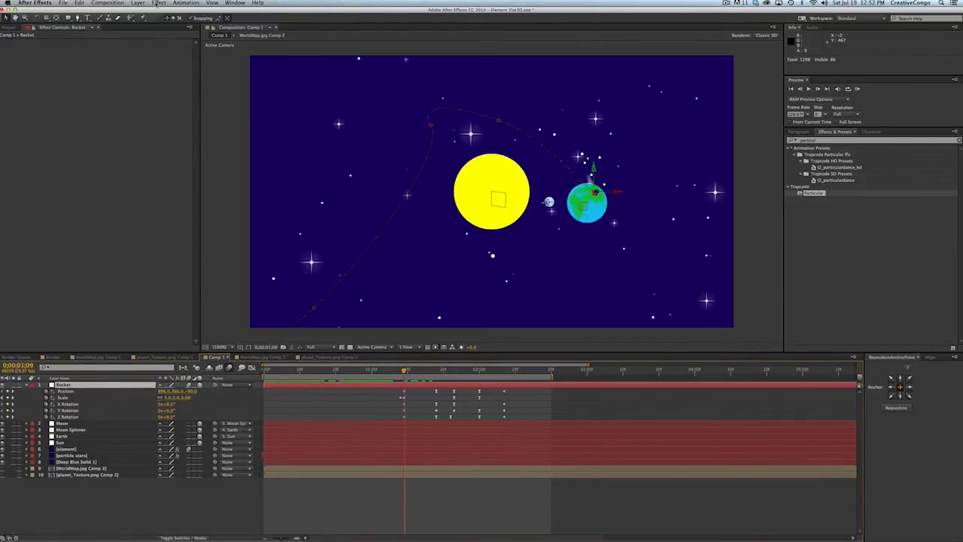
Step: Create a new spot light layer named Emitter
left_click(134, 3)
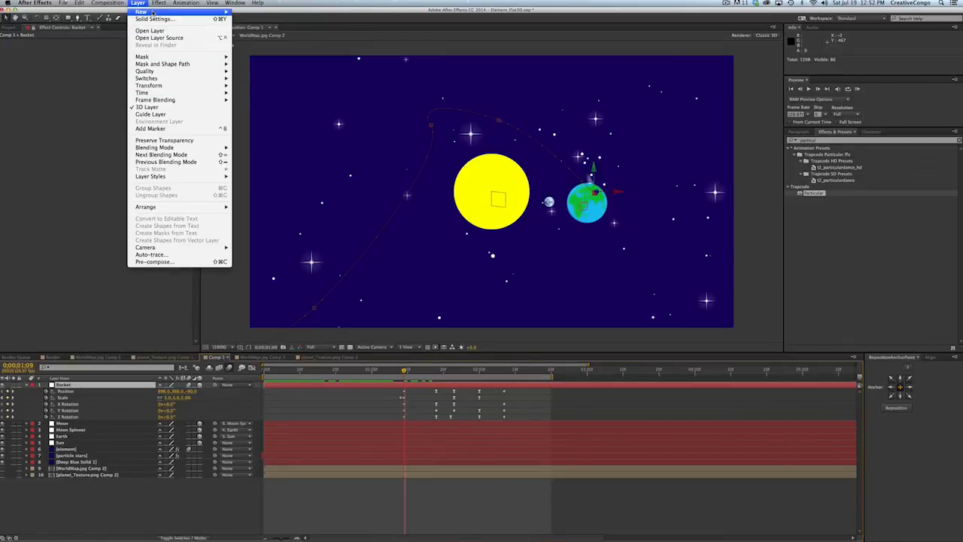
mouse_move(155, 13)
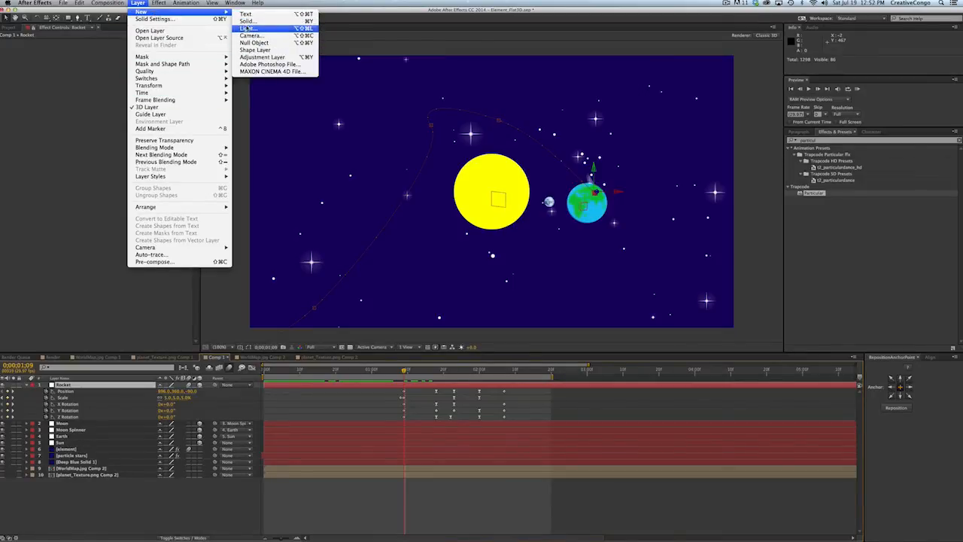
left_click(246, 28)
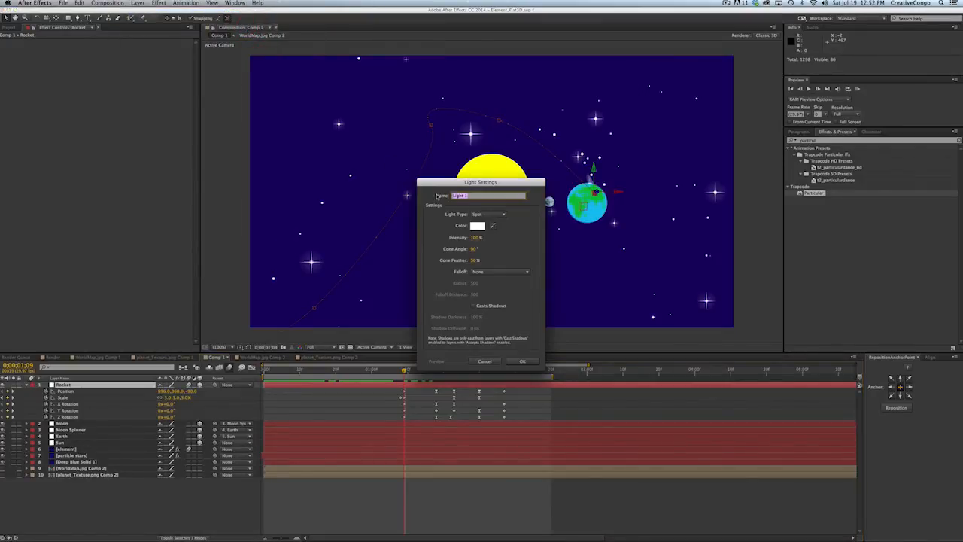
type("Emitter")
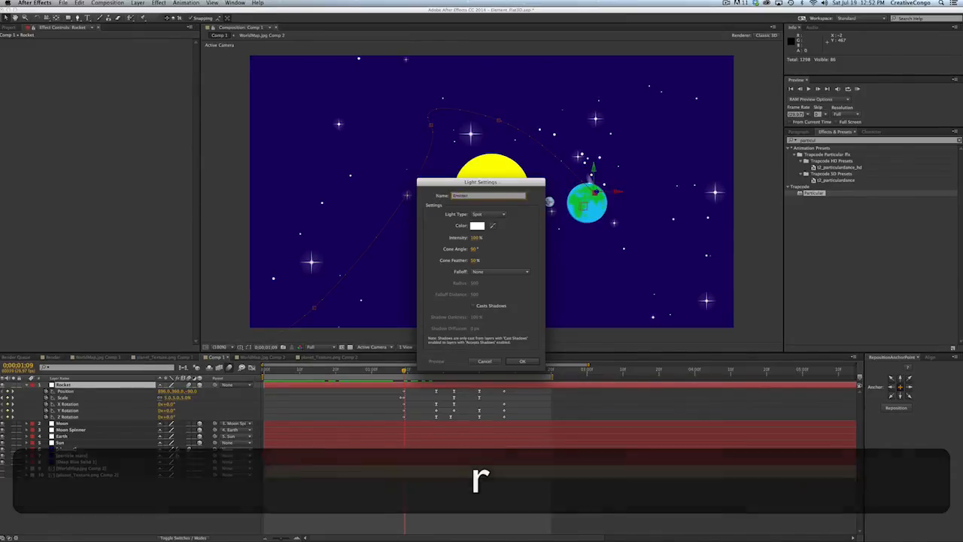
key("Return")
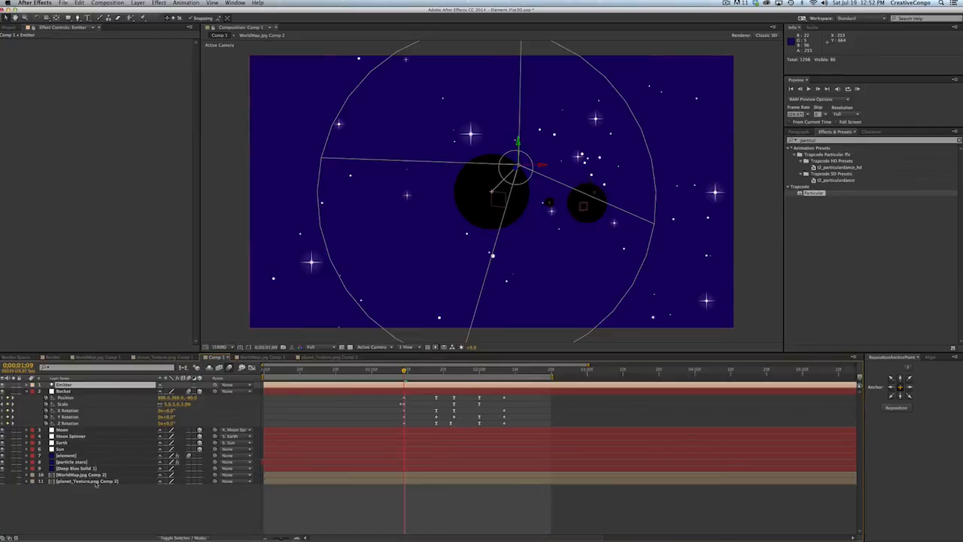
left_click(76, 501)
Step: In the element layer's lighting render settings, disable Use Comp Lights and set Add Lighting to Default Lights
left_click(66, 455)
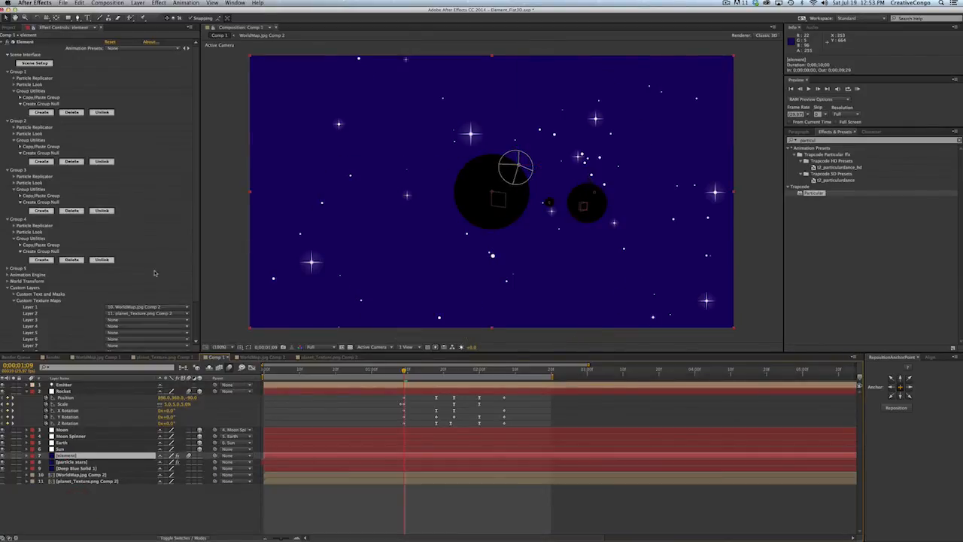
scroll(192, 301, "down", 3)
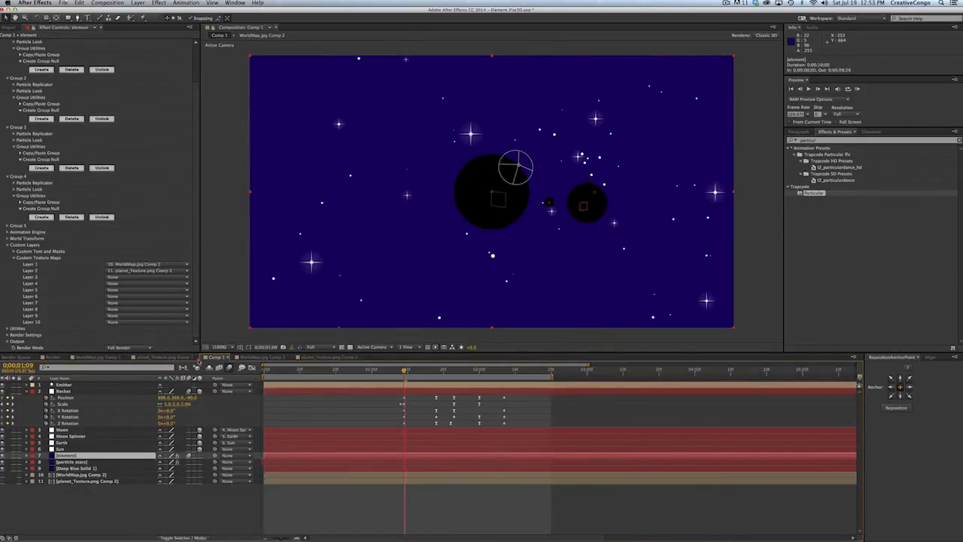
left_click(8, 335)
scroll(15, 324, "down", 3)
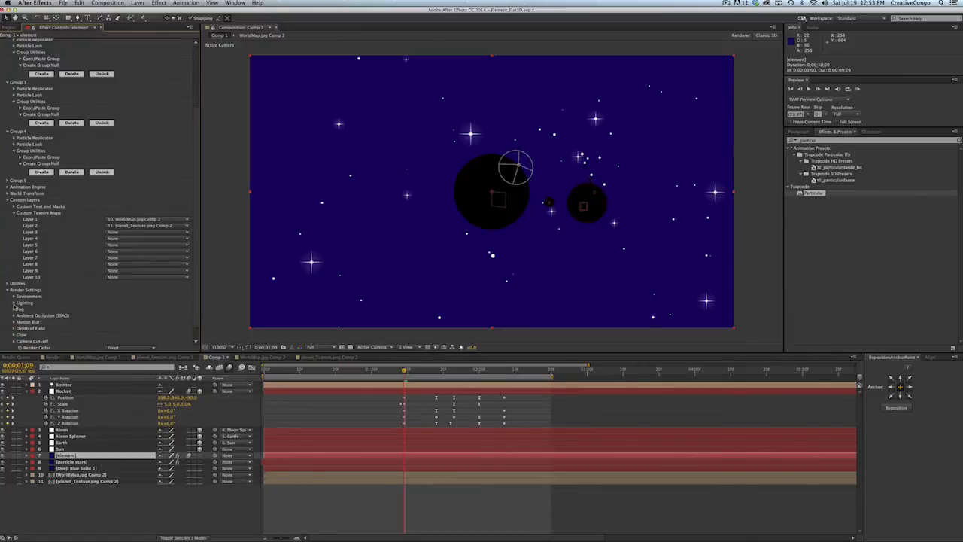
left_click(13, 304)
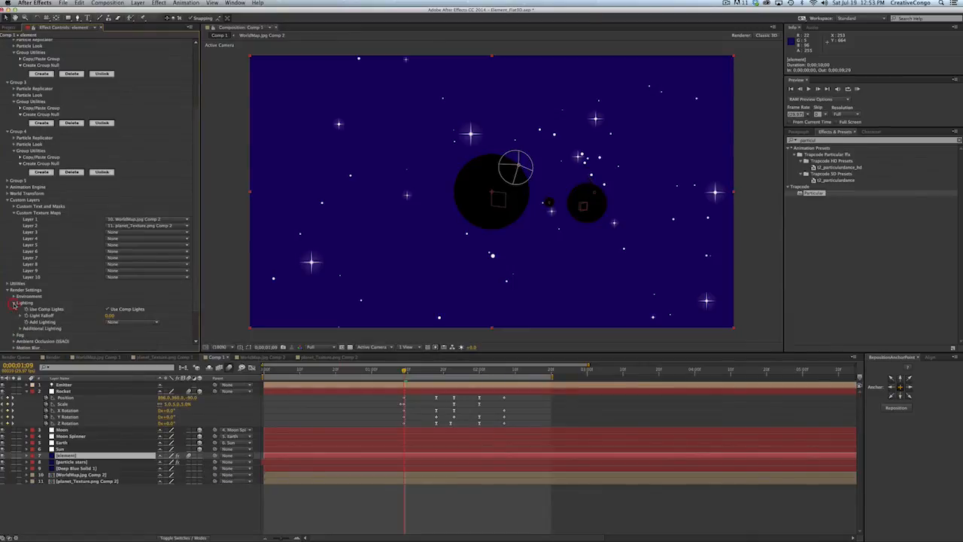
left_click(107, 310)
left_click(113, 322)
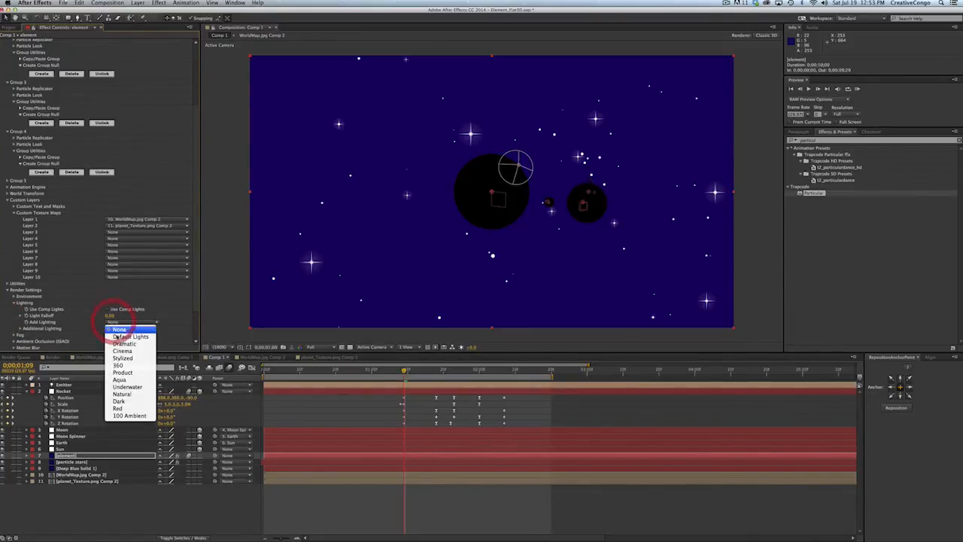
left_click(117, 340)
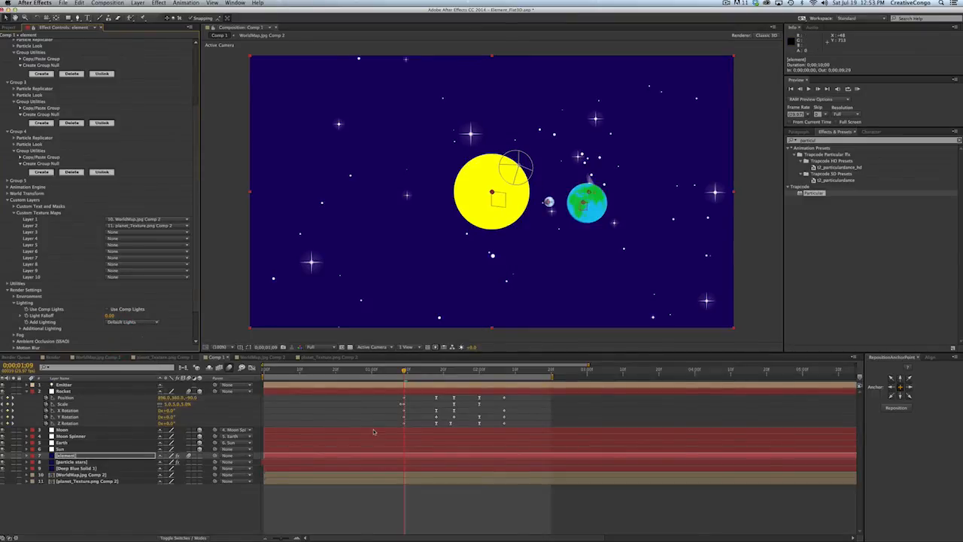
left_click(350, 386)
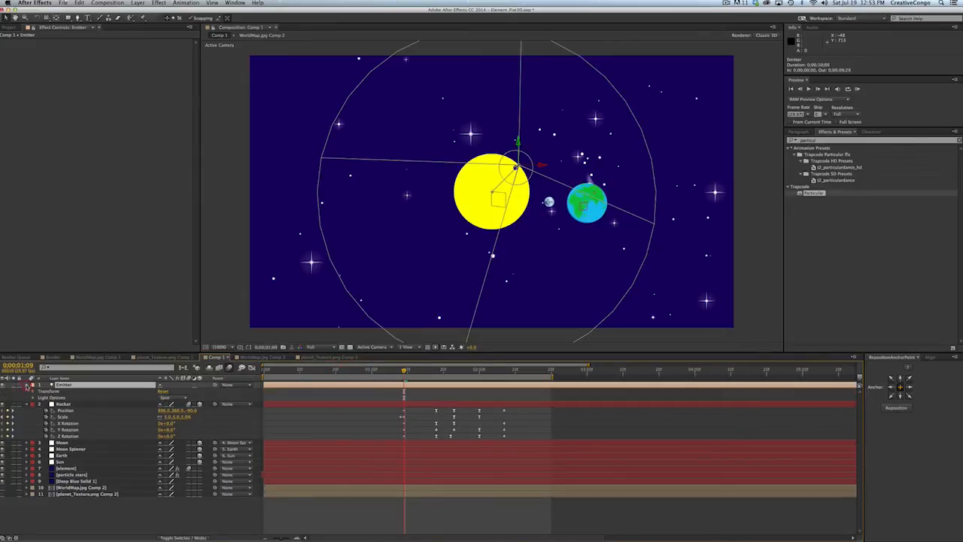
left_click(62, 391)
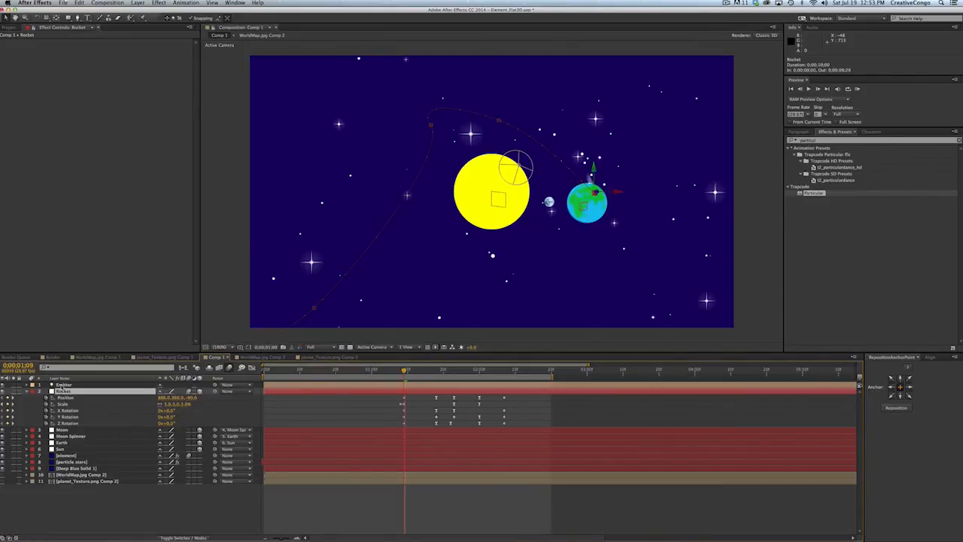
left_click(63, 386)
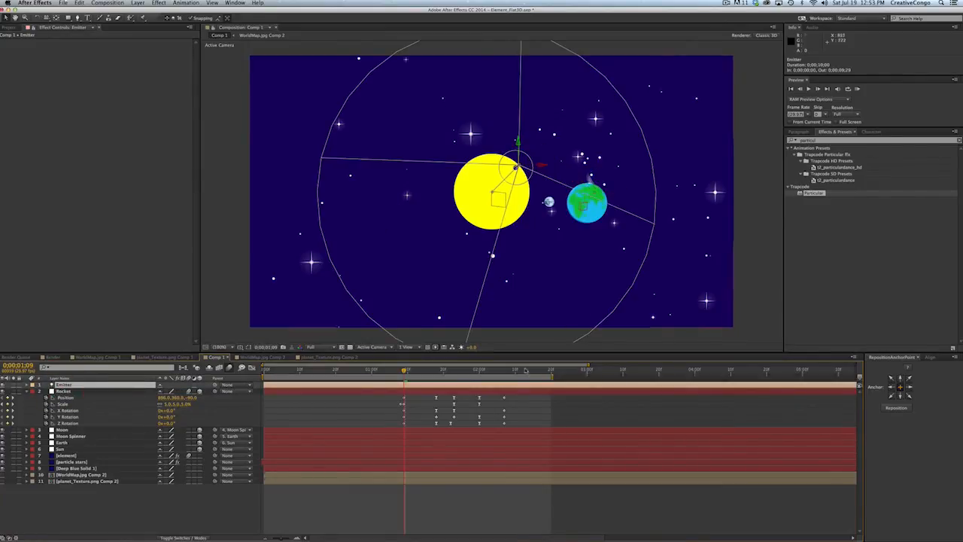
left_click(302, 515)
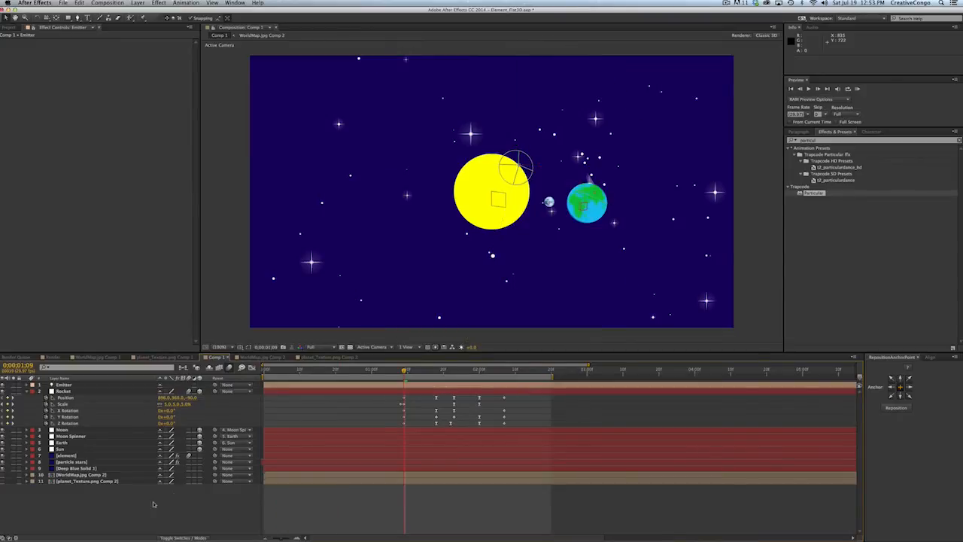
Step: Copy the Rocket layer's first Position keyframe and paste it onto the Emitter light's Position
left_click(64, 384)
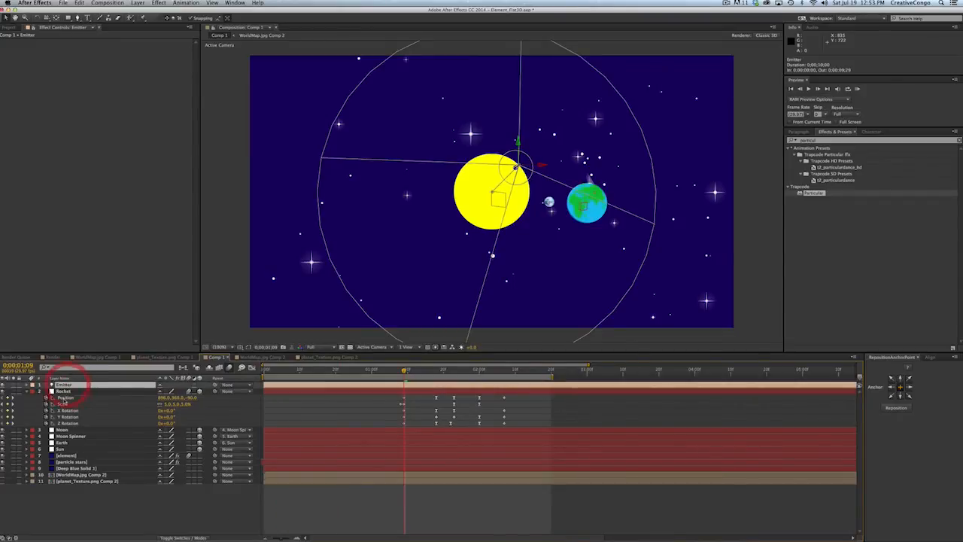
left_click(65, 391)
left_click(398, 397)
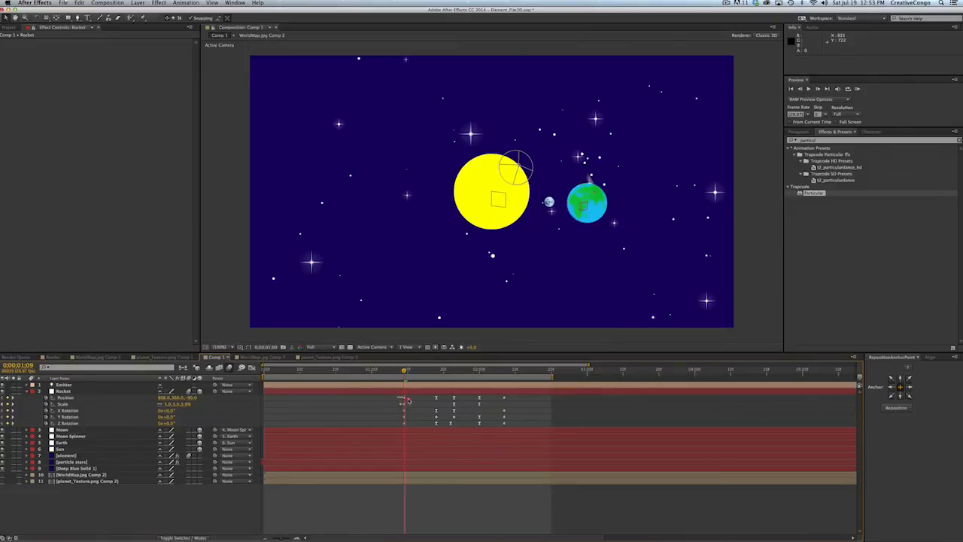
left_click_drag(397, 396, 413, 406)
left_click(397, 398)
left_click(406, 397)
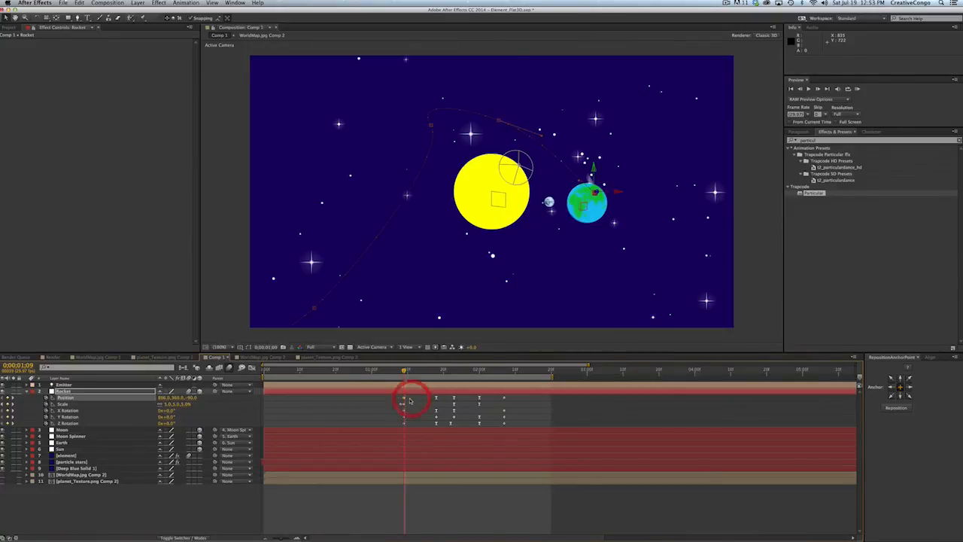
key("super+c")
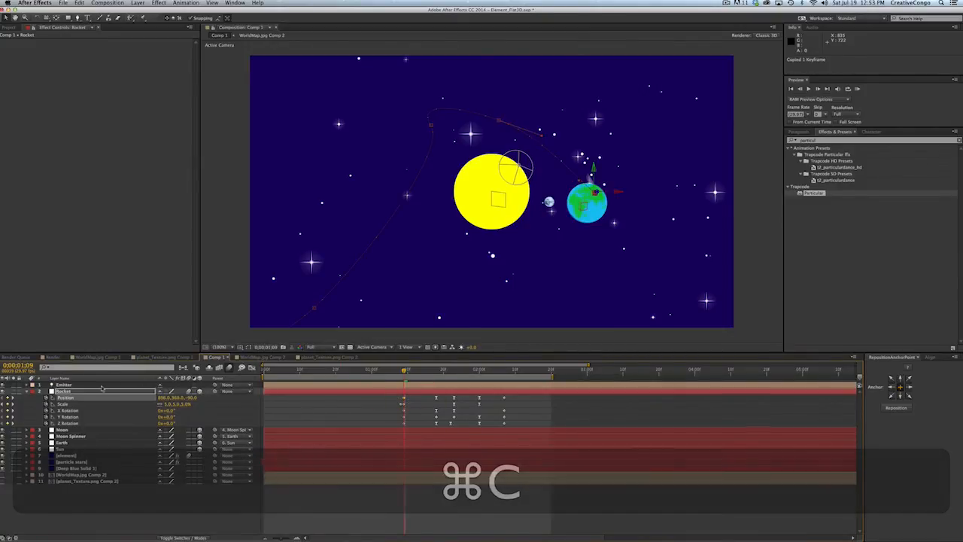
left_click(103, 386)
key("p")
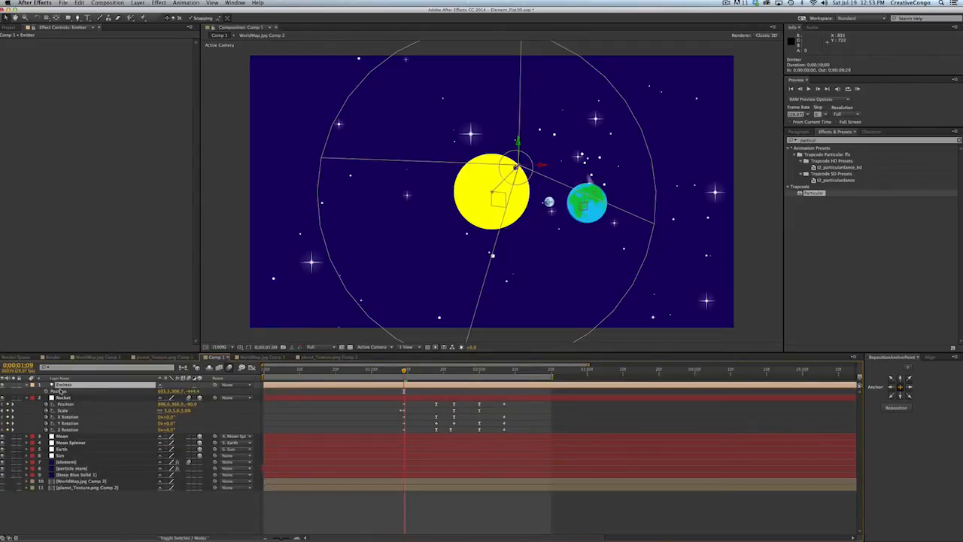
left_click(62, 391)
key("super+v")
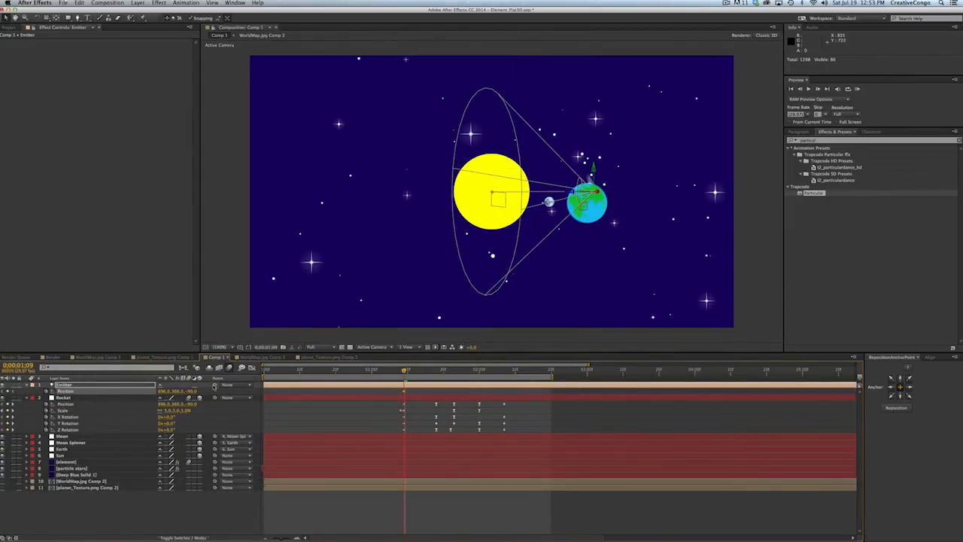
Step: Parent the Emitter light to the Rocket layer and delete the Emitter's Position keyframe
left_click_drag(215, 385, 89, 400)
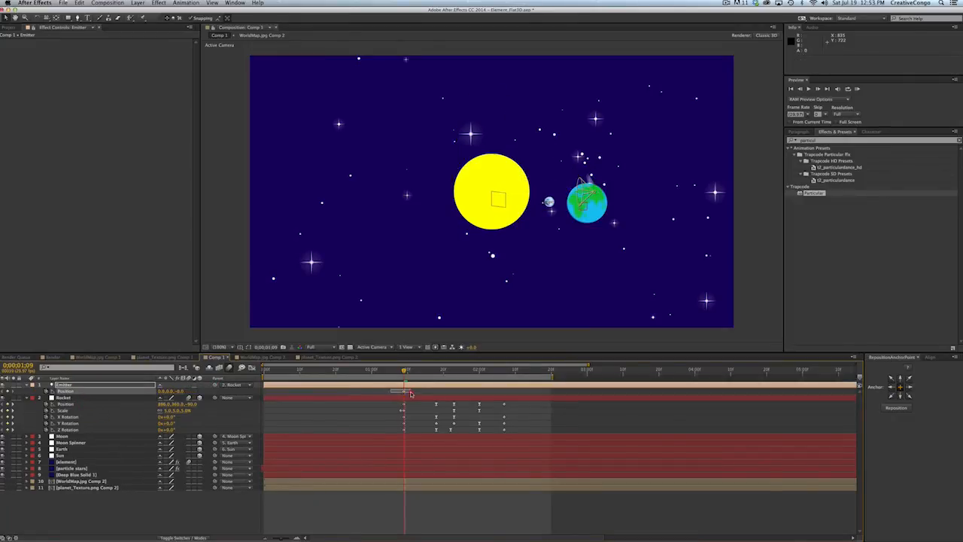
left_click(407, 390)
key("BackSpace")
mouse_move(407, 371)
left_mouse_down()
mouse_move(465, 372)
mouse_move(405, 372)
left_mouse_up()
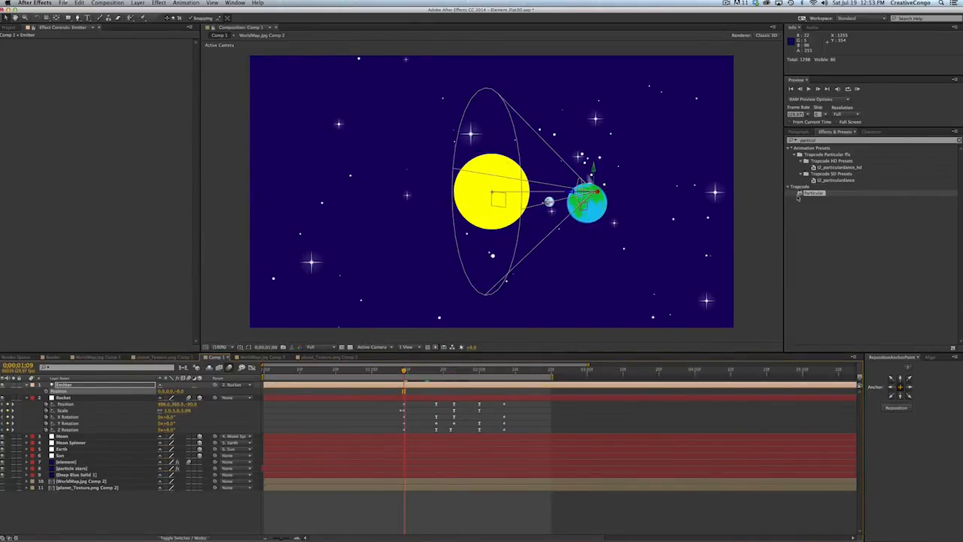
Step: Create a new solid named smoke and apply the Trapcode Particular effect to it
key("super+y")
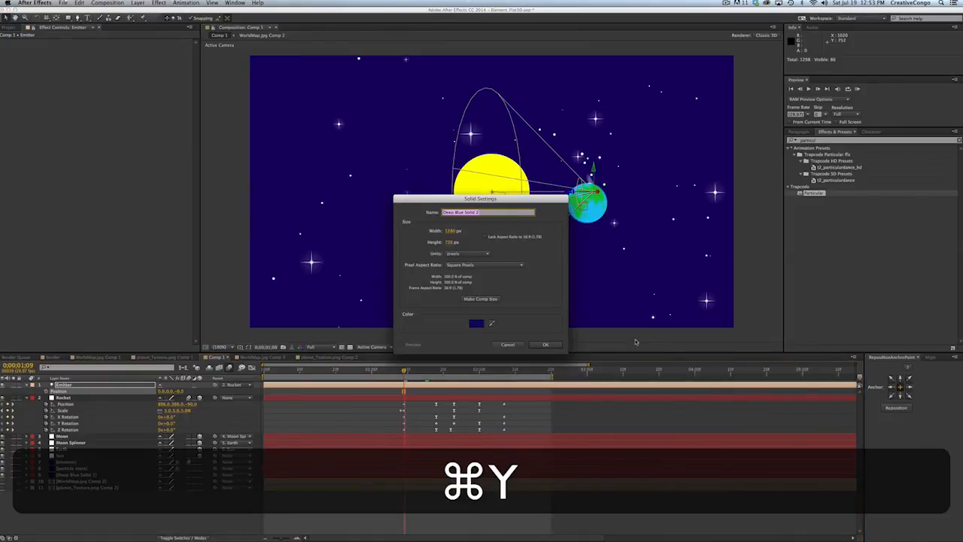
type("smoke")
key("Return")
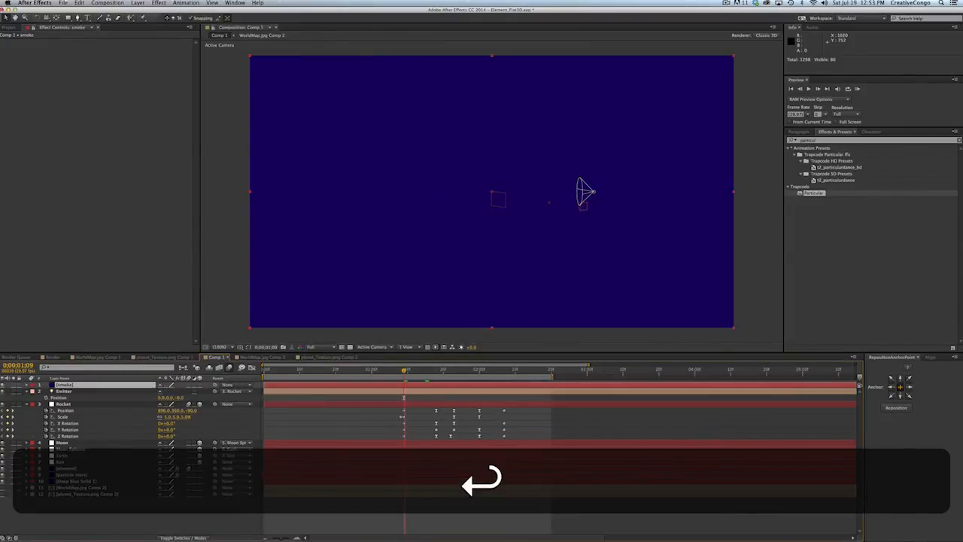
double_click(811, 193)
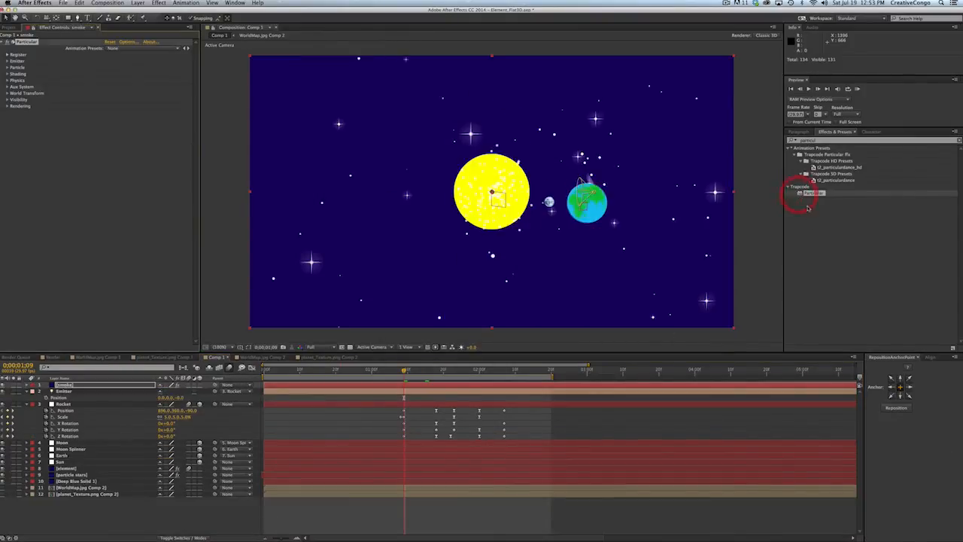
Step: In the smoke layer's Particular emitter settings, set Emitter Type to Light(s) and Velocity to 0
left_click(8, 61)
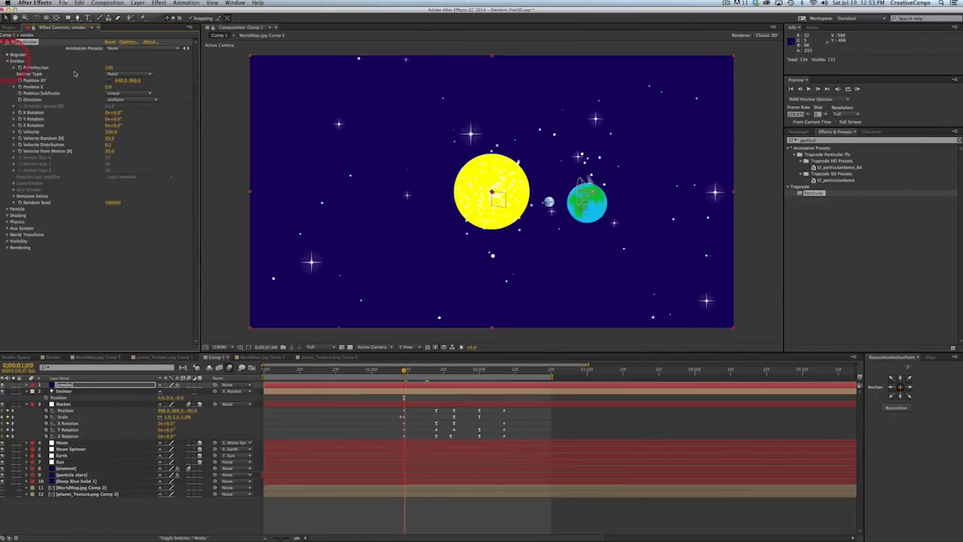
left_click(116, 74)
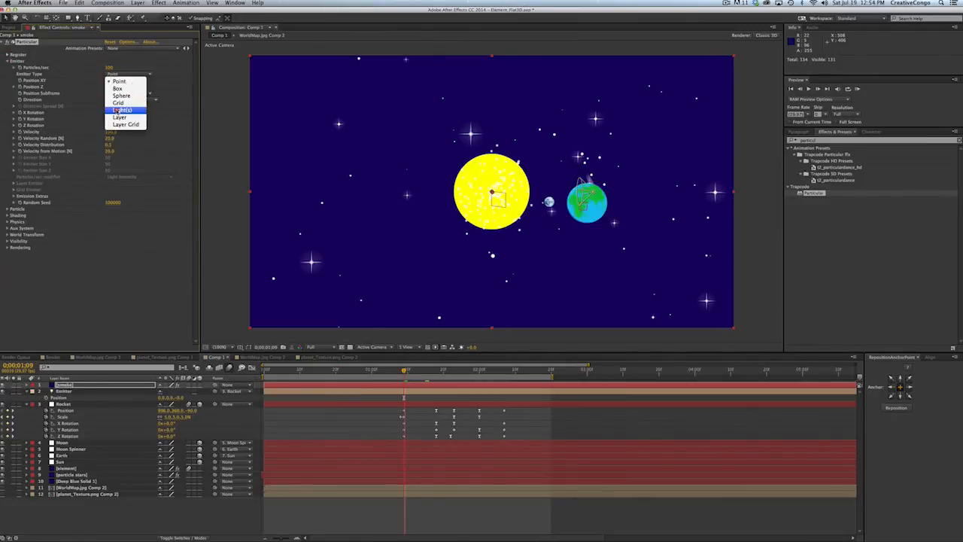
left_click(118, 110)
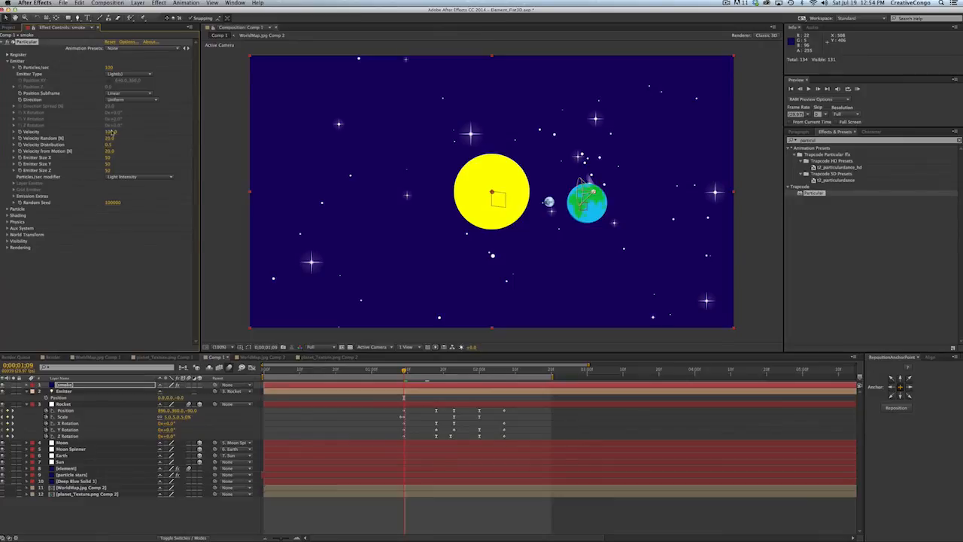
left_click(108, 133)
type("0")
key("Return")
Step: Set the smoke emitter's Emitter Size X, Y and Z to 0
left_click(110, 145)
left_click(90, 155)
key("Return")
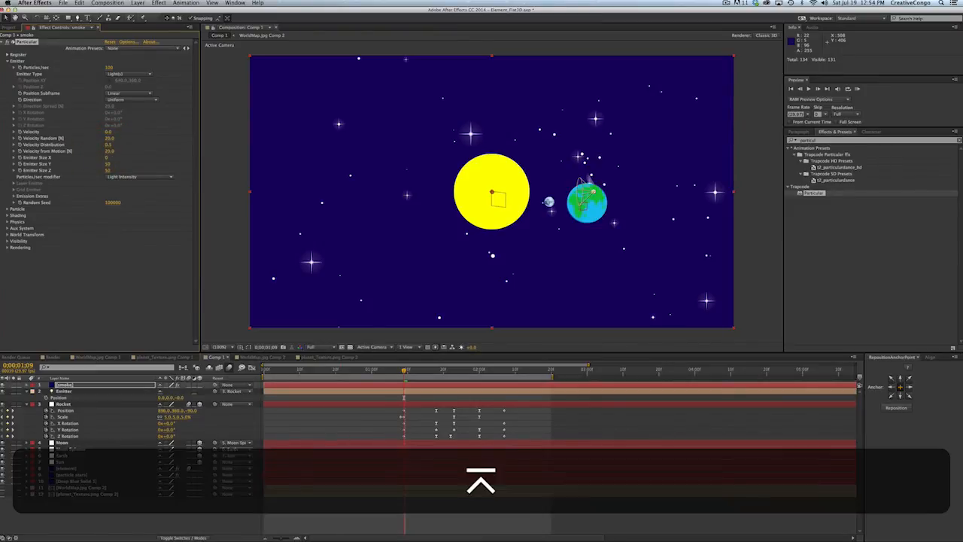
left_click(107, 164)
key("Return")
left_click(106, 171)
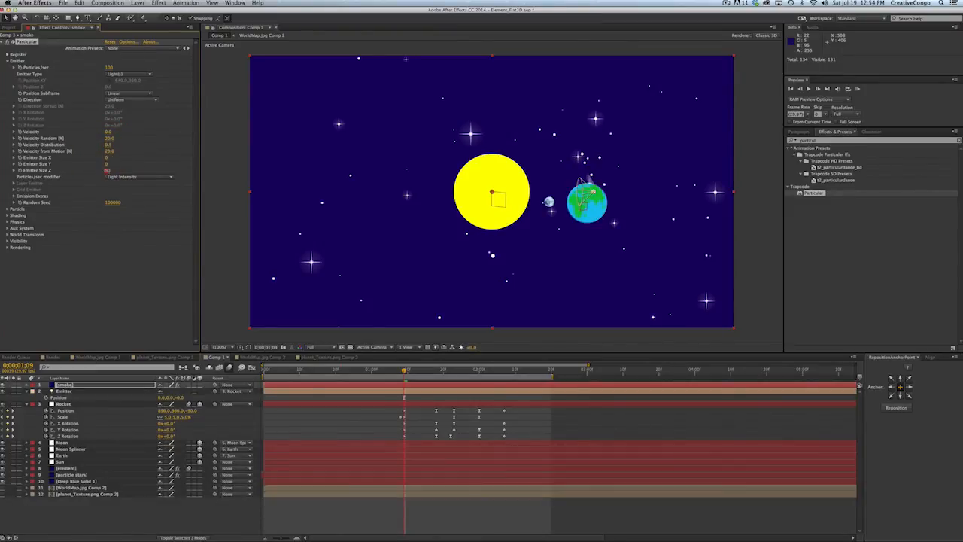
type("0")
key("Return")
Step: Set the smoke's Particle Type to Cloudlet and its Cloudlet Feather to 0
left_click(9, 208)
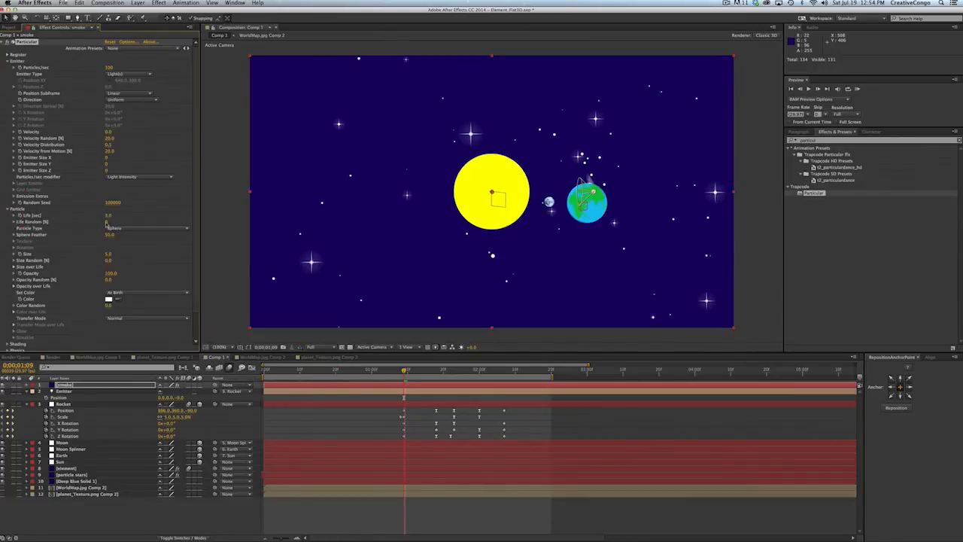
left_click(123, 228)
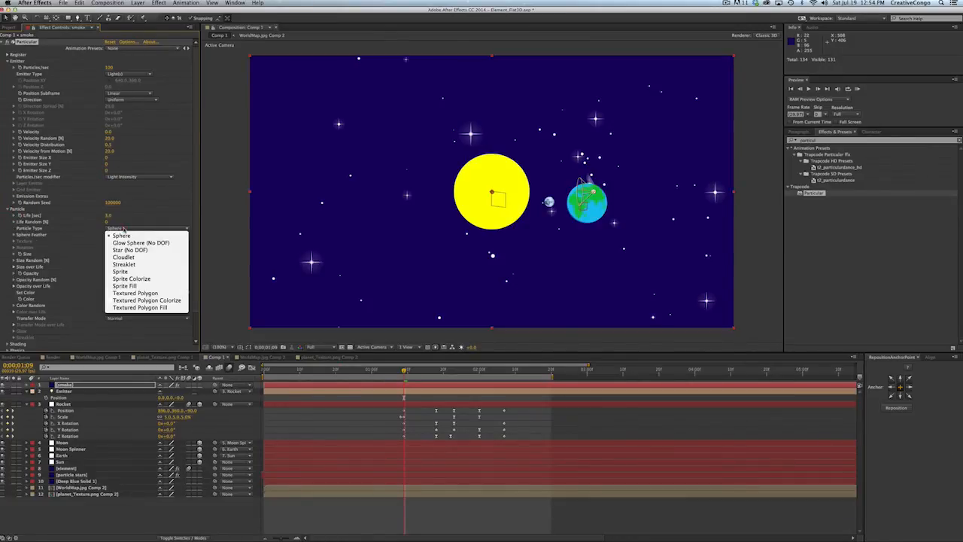
left_click(124, 258)
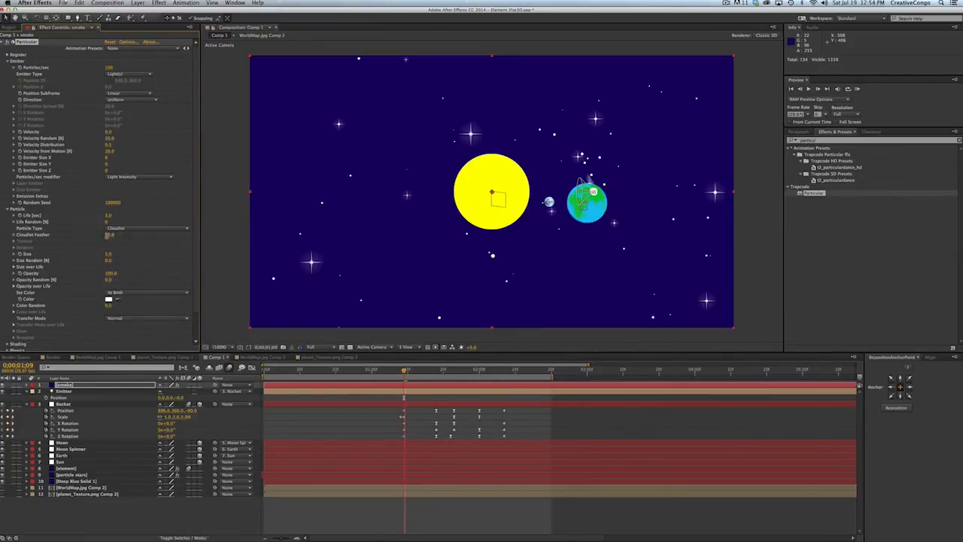
type("0")
key("Return")
Step: Go to 0;00;01;24 to see the trail and move the smoke layer directly below the element layer
left_click_drag(405, 372, 459, 376)
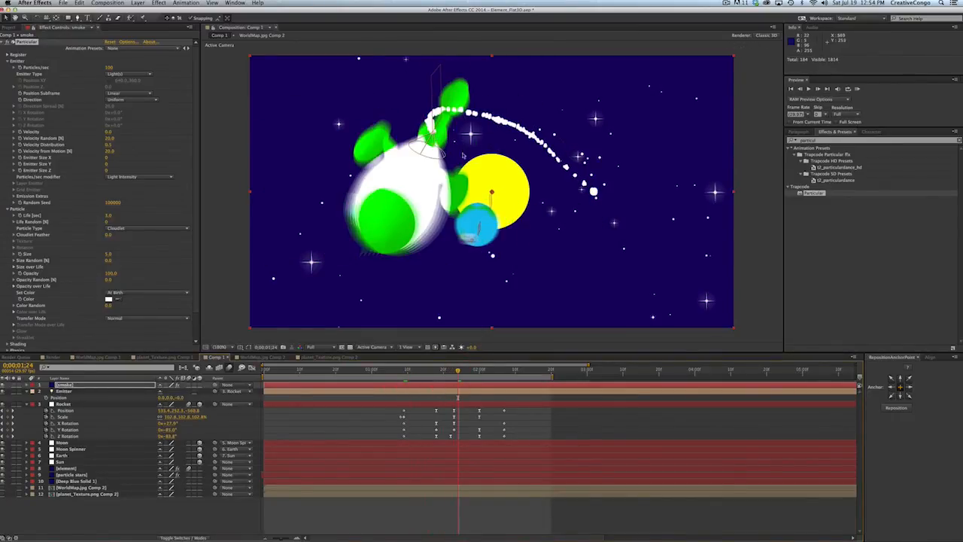
left_click_drag(65, 386, 63, 470)
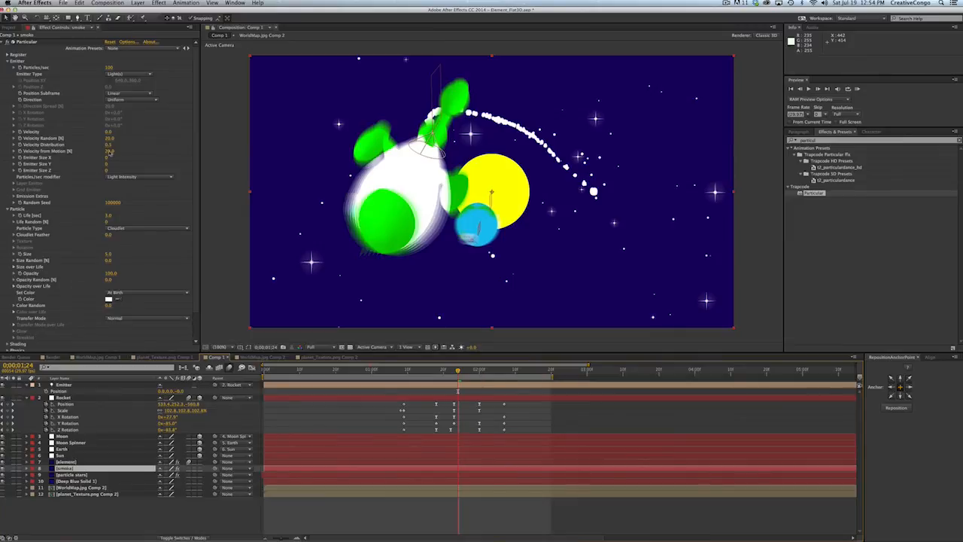
Step: Increase the smoke emitter's Particles/sec, trying 200 first and settling on 300
left_click(110, 68)
type("200")
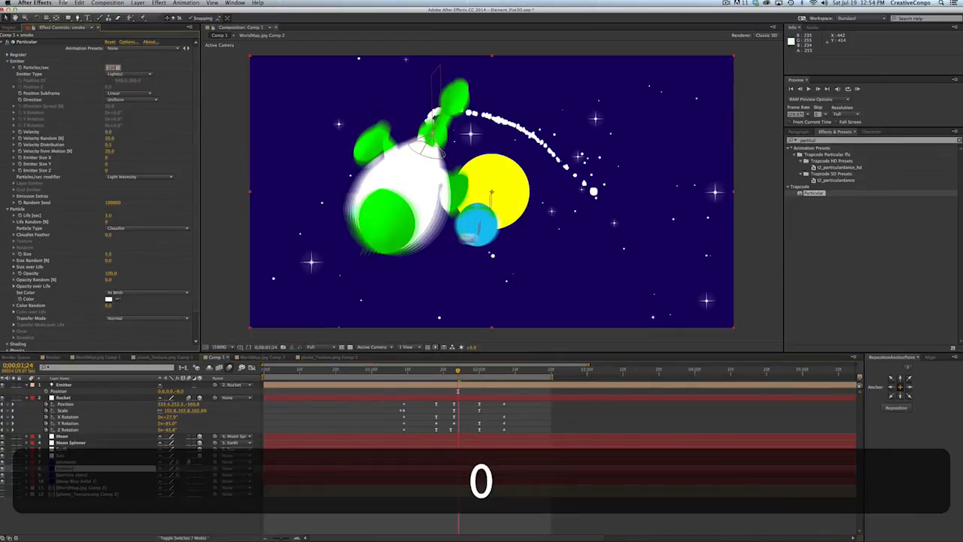
key("Return")
left_click(112, 68)
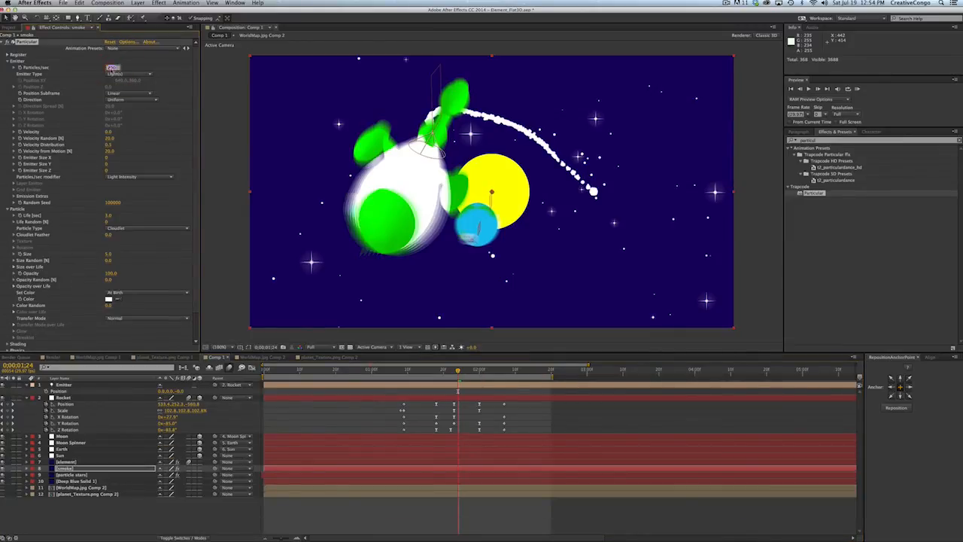
type("300")
key("Return")
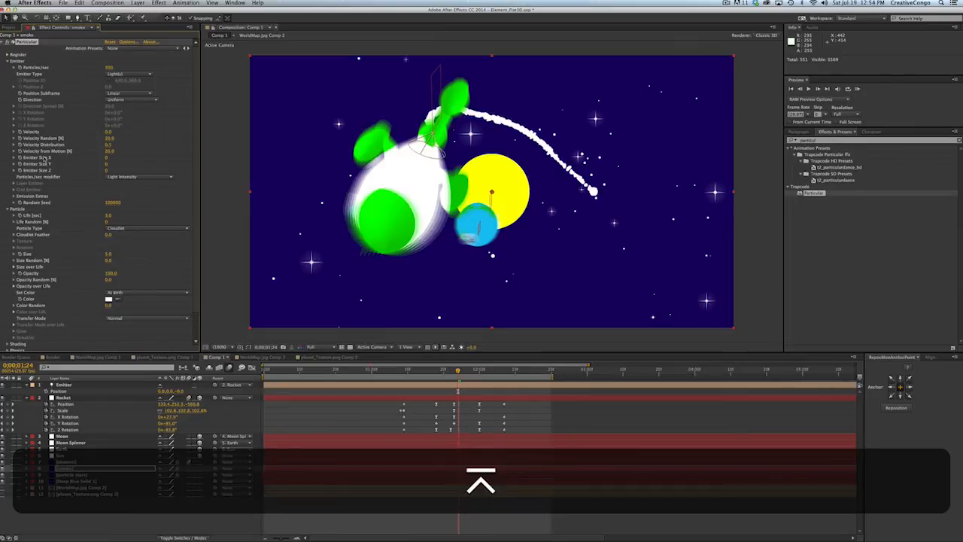
Step: Set the smoke particles' Life to 0.5 seconds, Size to 10 and Size Random to 25 percent
left_click(108, 216)
key("Return")
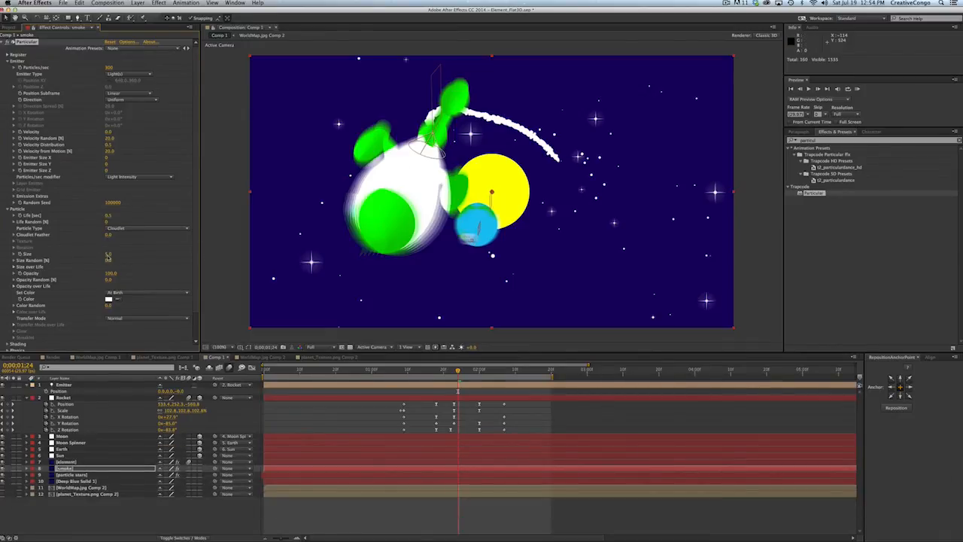
left_click(109, 254)
type("10")
key("Return")
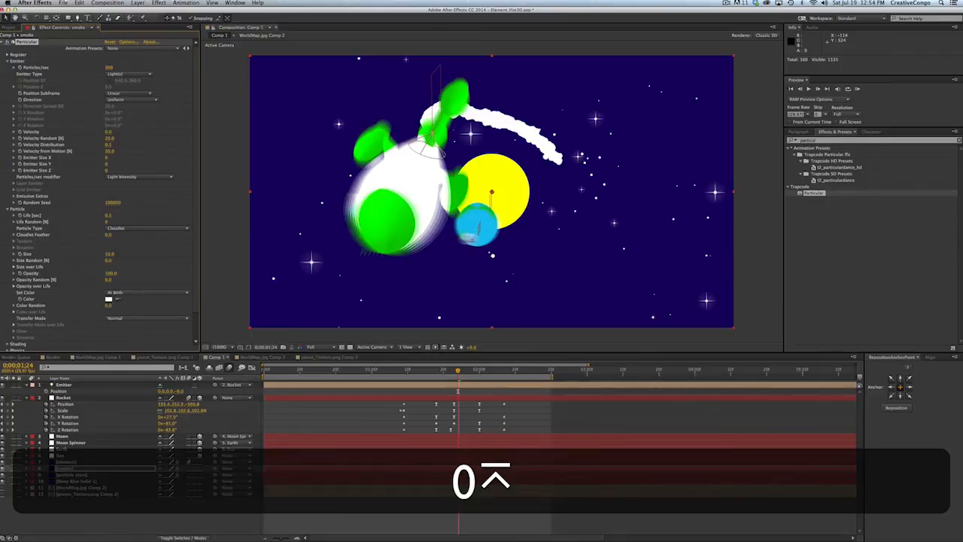
left_click(109, 260)
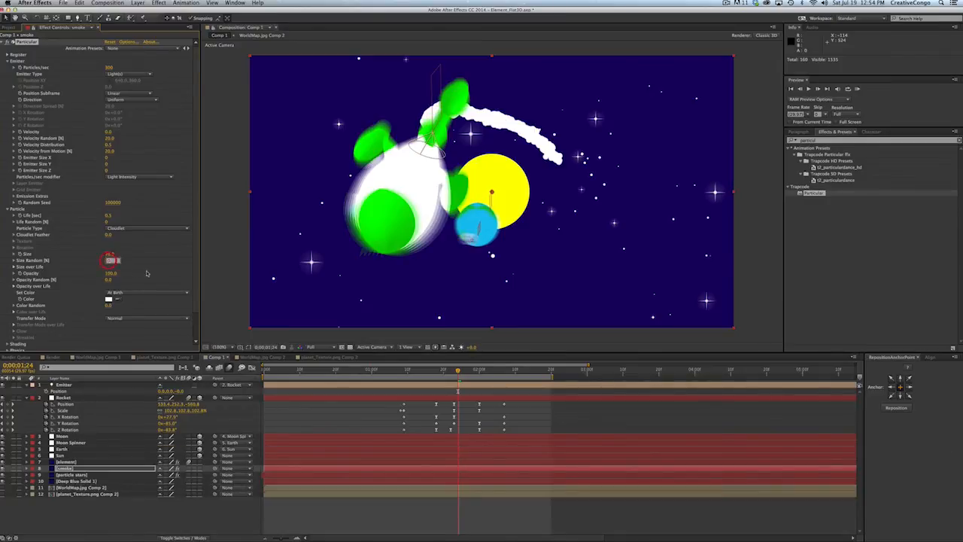
type("25")
key("Return")
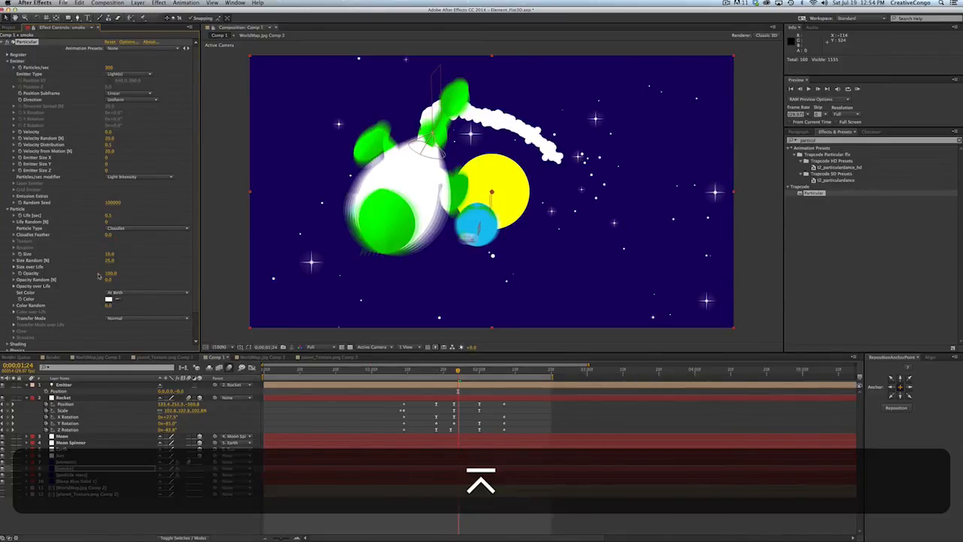
Step: Draw a Size over Life curve for the smoke that tapers down toward the end of each particle's life
left_click(14, 267)
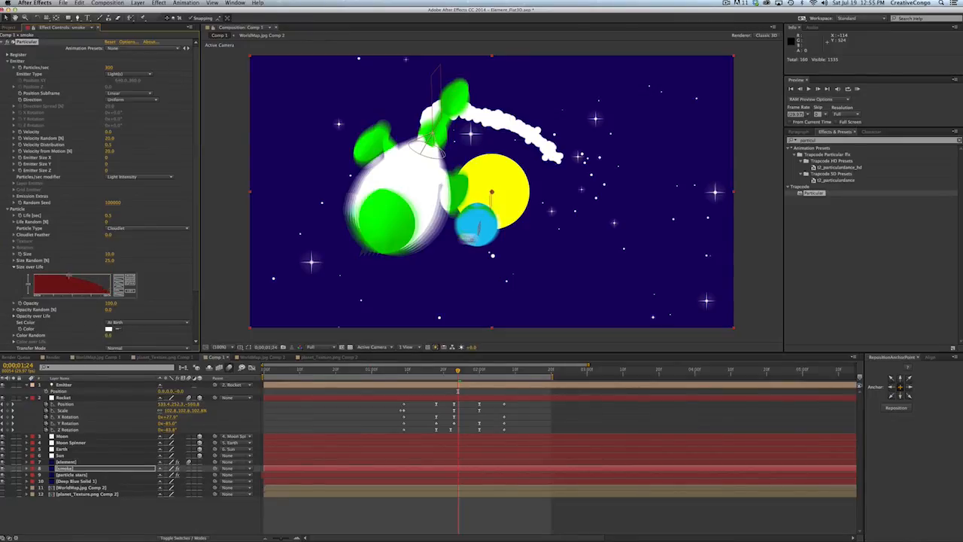
left_click_drag(75, 280, 110, 292)
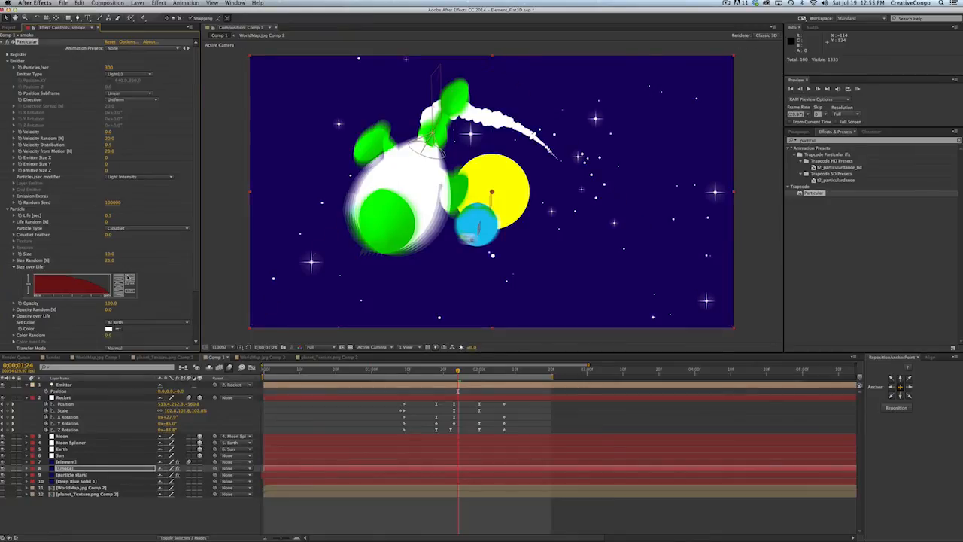
left_click(128, 277)
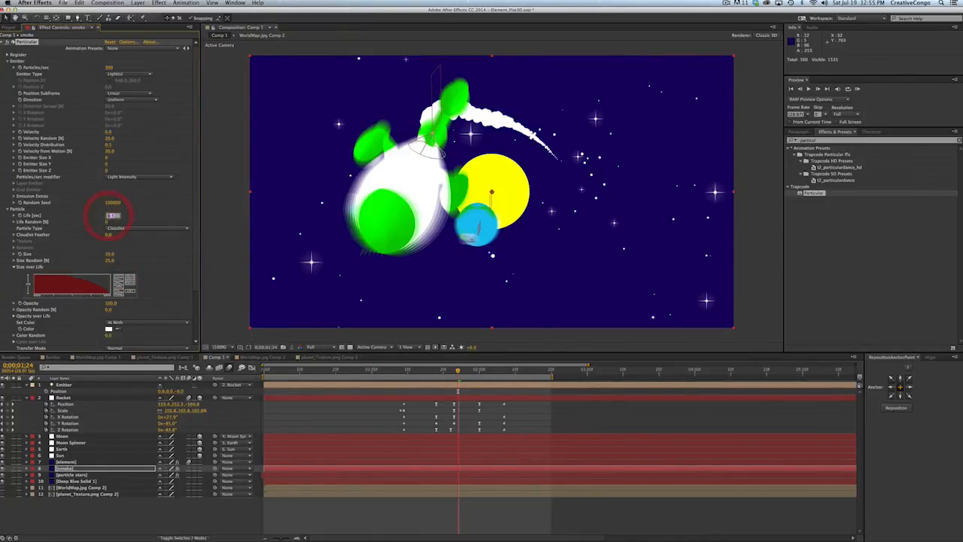
Step: Shorten the smoke particles' Life to 0.4 seconds
key("BackSpace")
type("4")
key("Return")
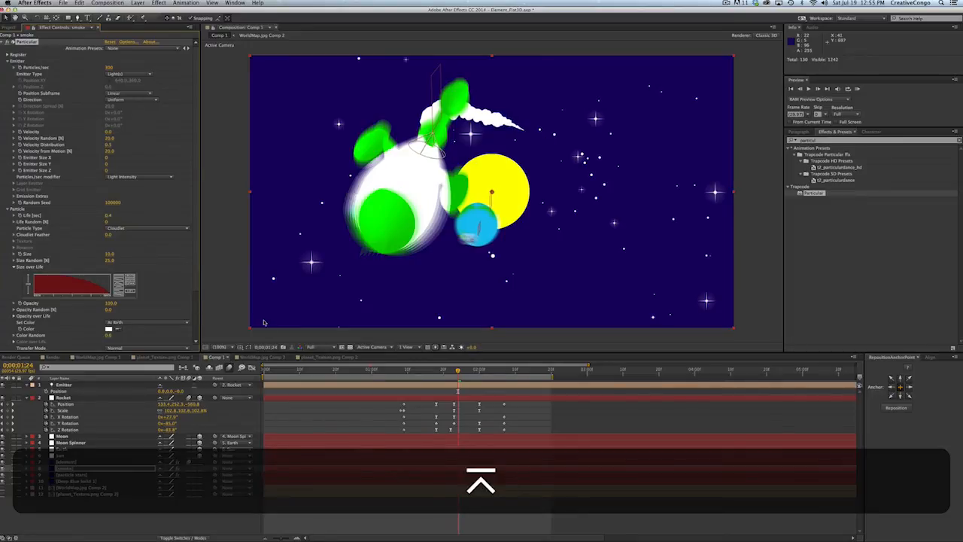
Step: Trim the starts of the Emitter light and smoke layers to 0;00;01;09
left_click_drag(457, 372, 406, 384)
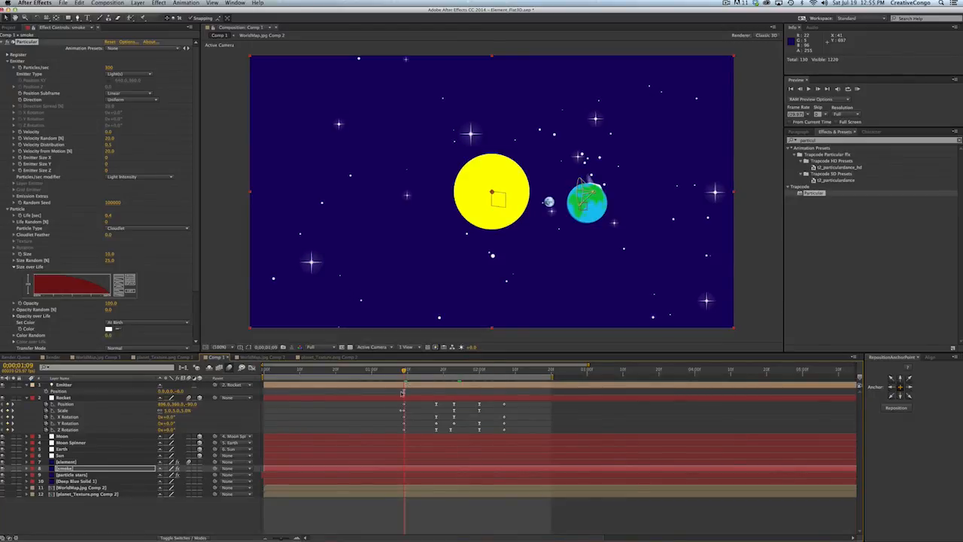
left_click(384, 387)
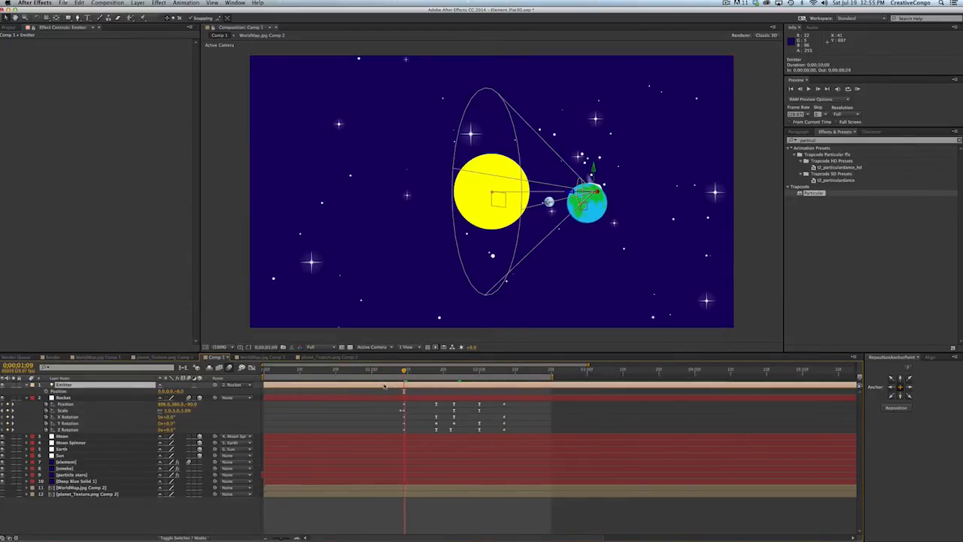
key("alt")
key("alt+bracketleft")
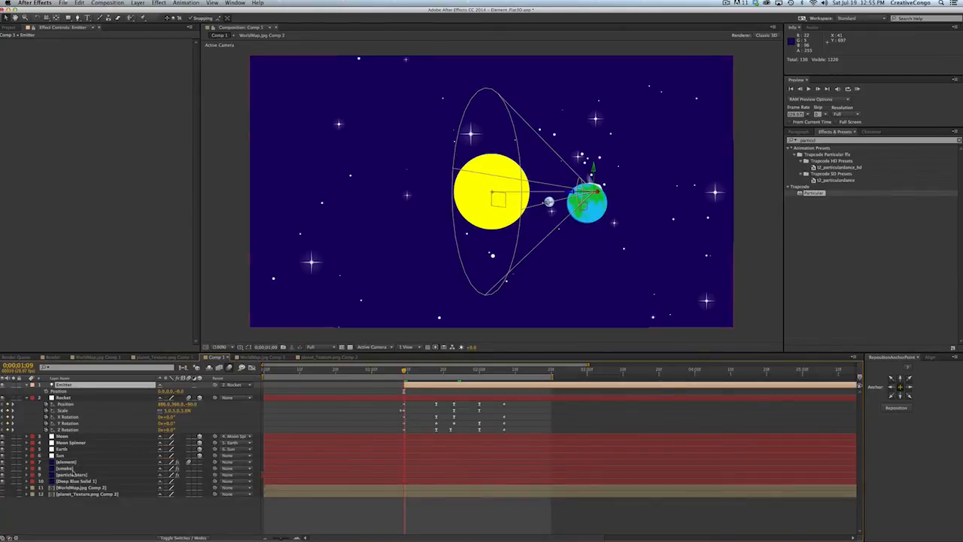
left_click(70, 468)
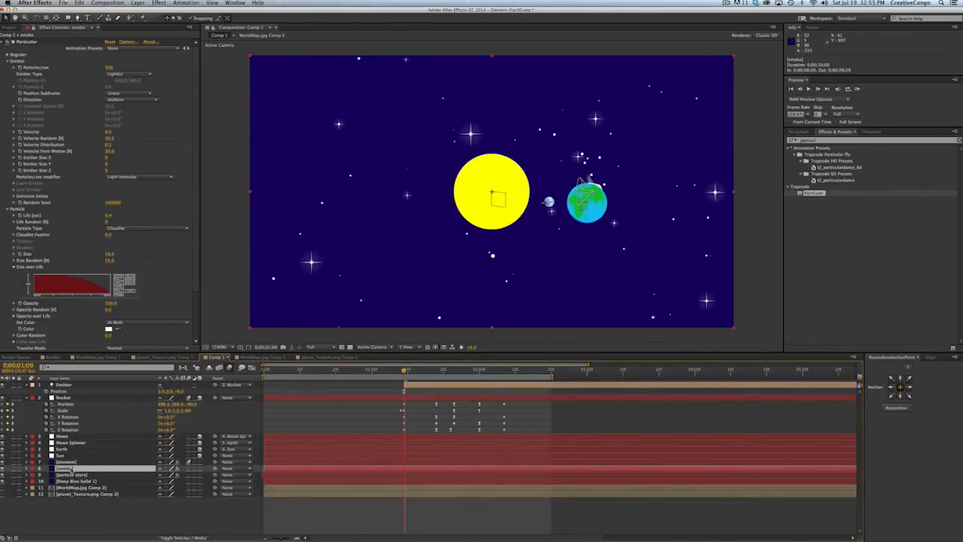
key("alt")
key("alt+bracketleft")
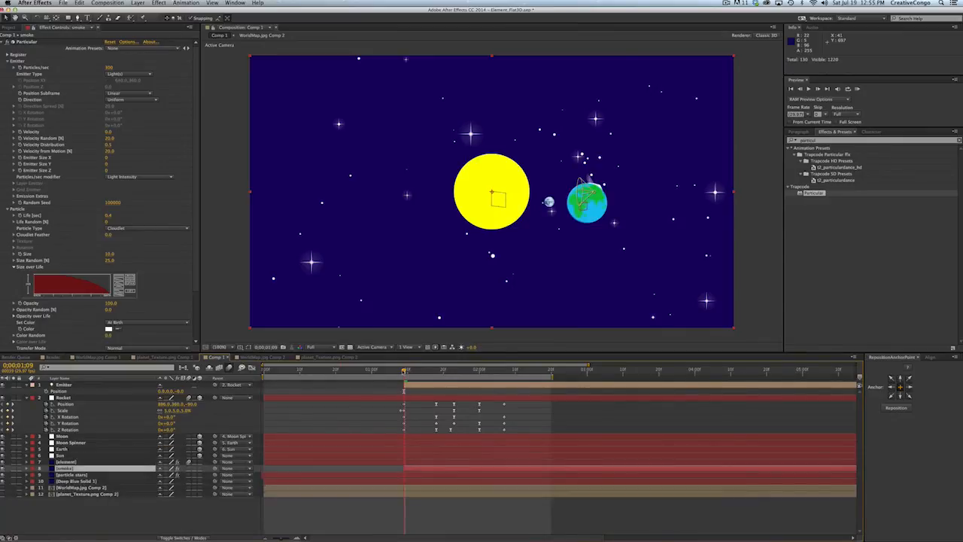
Step: Go to 0;00;02;14 and create a white 1280 x 720 px solid named White Solid 2
left_click_drag(404, 371, 529, 370)
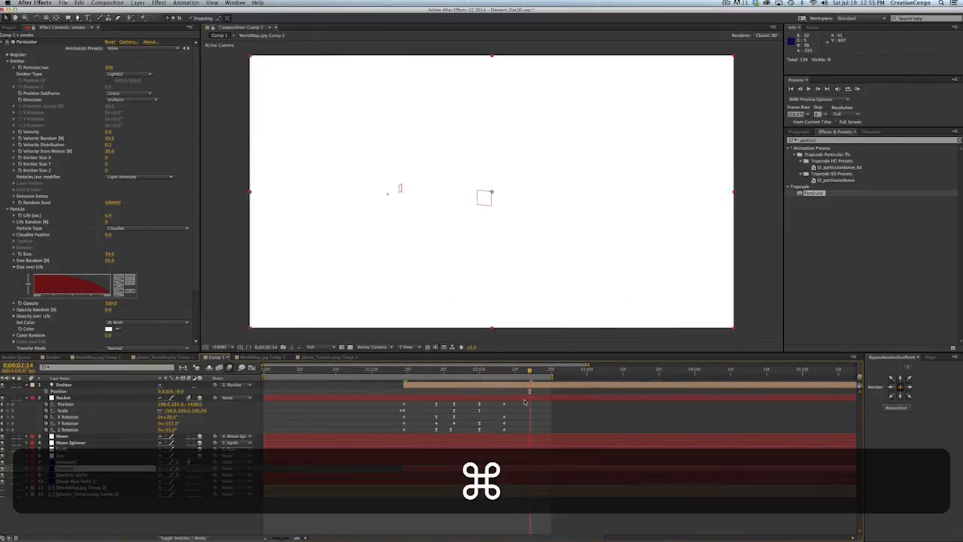
key("super+y")
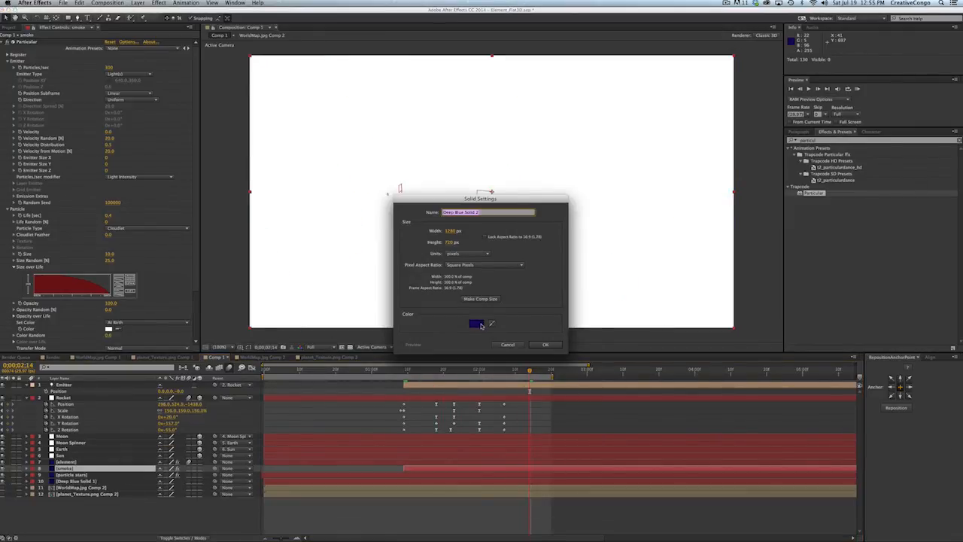
left_click(477, 324)
left_click(323, 344)
left_click(482, 342)
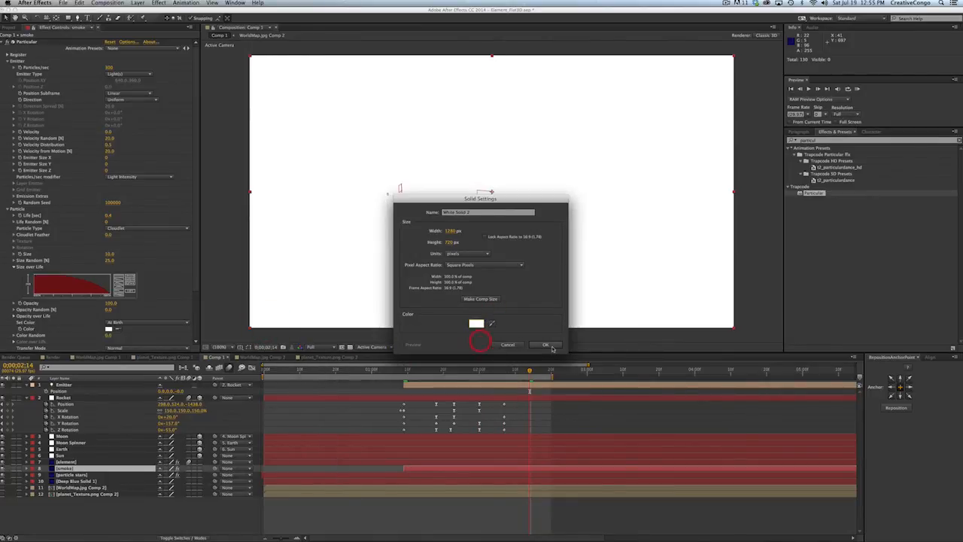
left_click(546, 344)
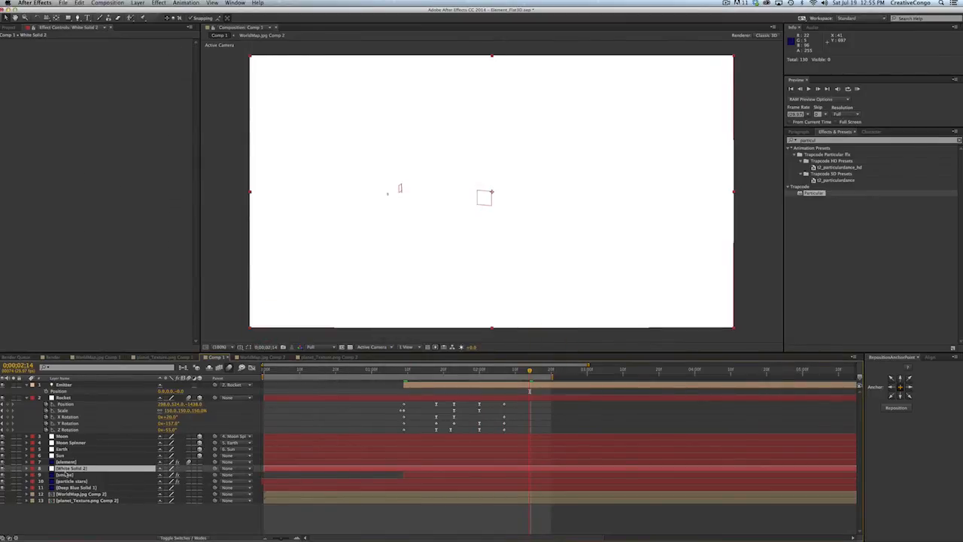
Step: Place the white solid above all other layers, trim its start, and shift it to begin at 0;00;02;07
left_click_drag(66, 474, 76, 384)
key("alt+bracketleft")
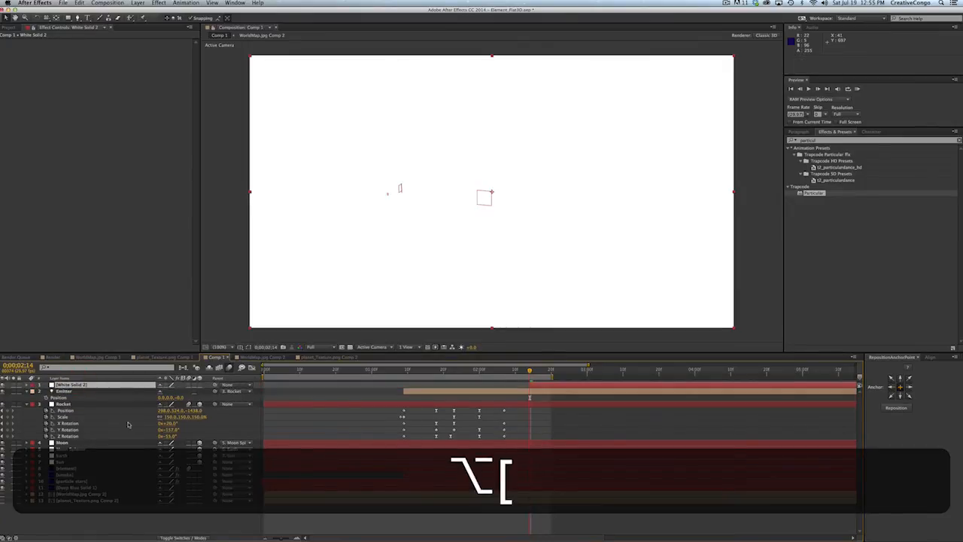
mouse_move(529, 371)
left_mouse_down()
mouse_move(423, 379)
mouse_move(541, 374)
mouse_move(499, 378)
mouse_move(516, 385)
mouse_move(547, 373)
left_mouse_up()
left_click(521, 372)
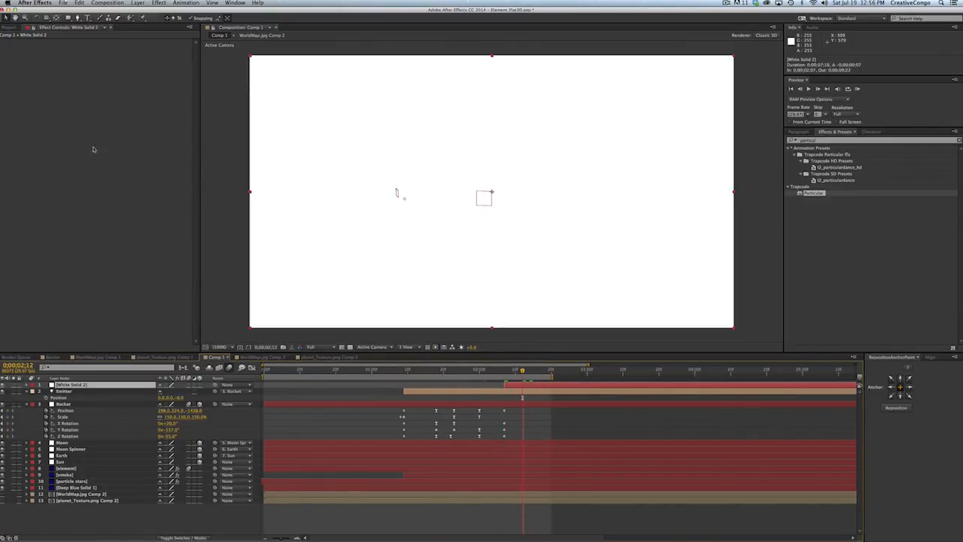
Step: At 0;00;02;12, add a two-line text layer reading "Creative" and "Congo" over the white background
left_click(86, 17)
left_click(441, 161)
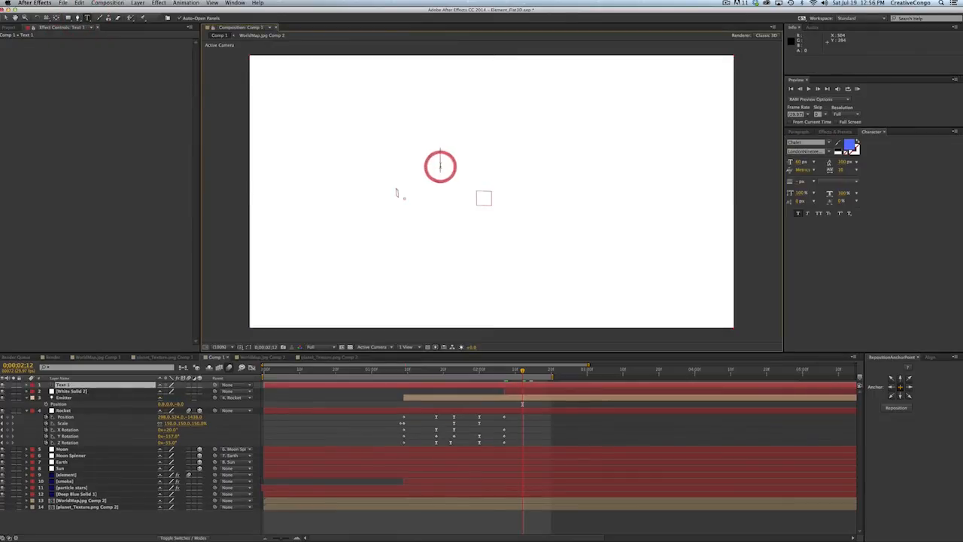
type("Creative")
key("shift+Return")
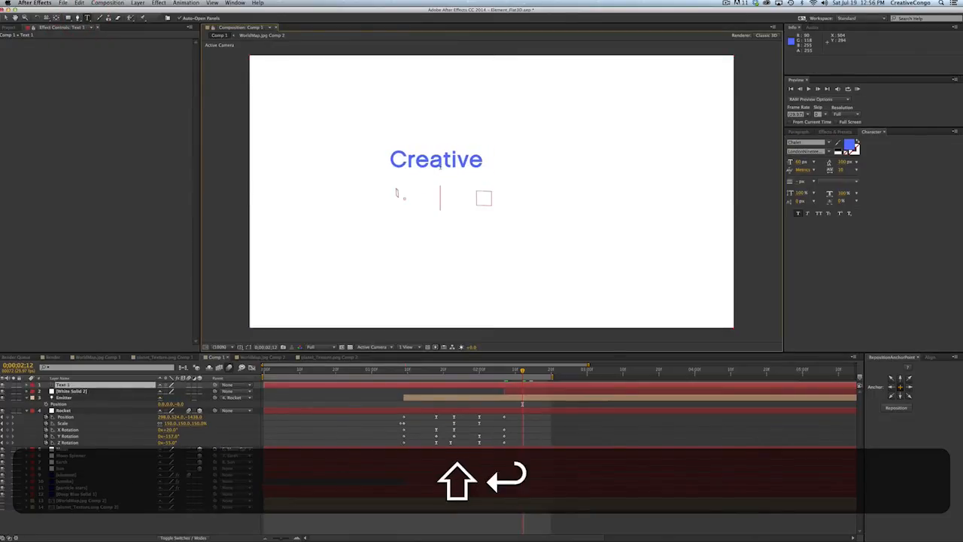
key("BackSpace")
key("Return")
type("Congo")
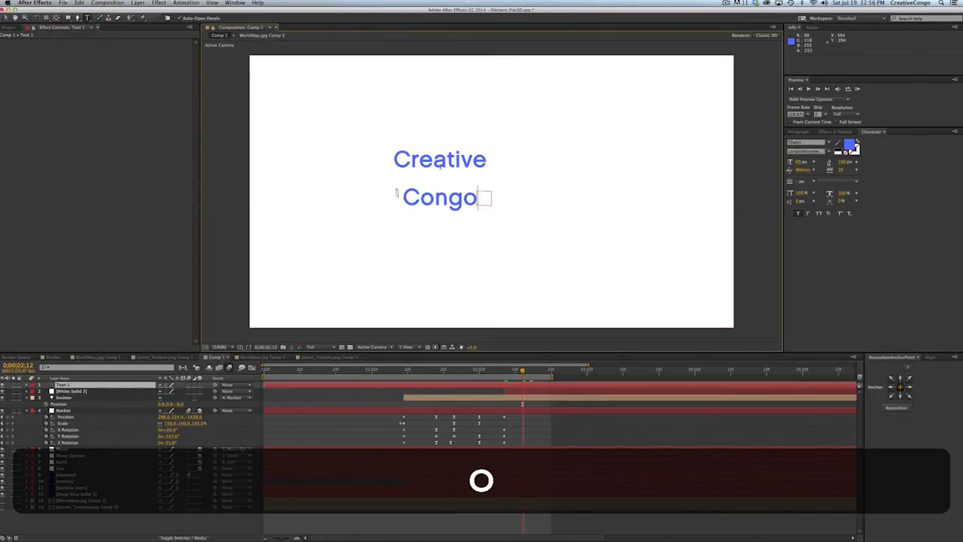
key("Return")
key("BackSpace")
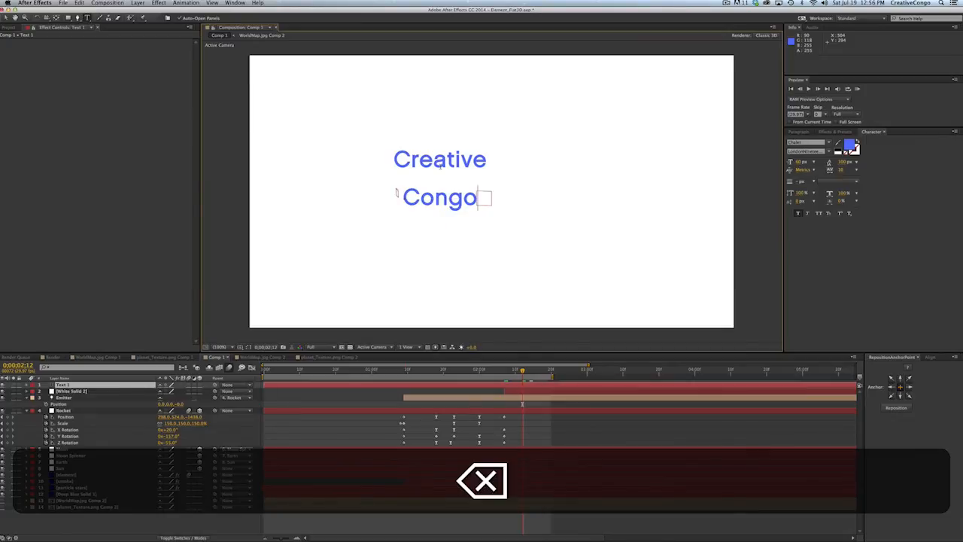
Step: Change the fill color of the whole Creative Congo text layer to bright green
left_click(851, 146)
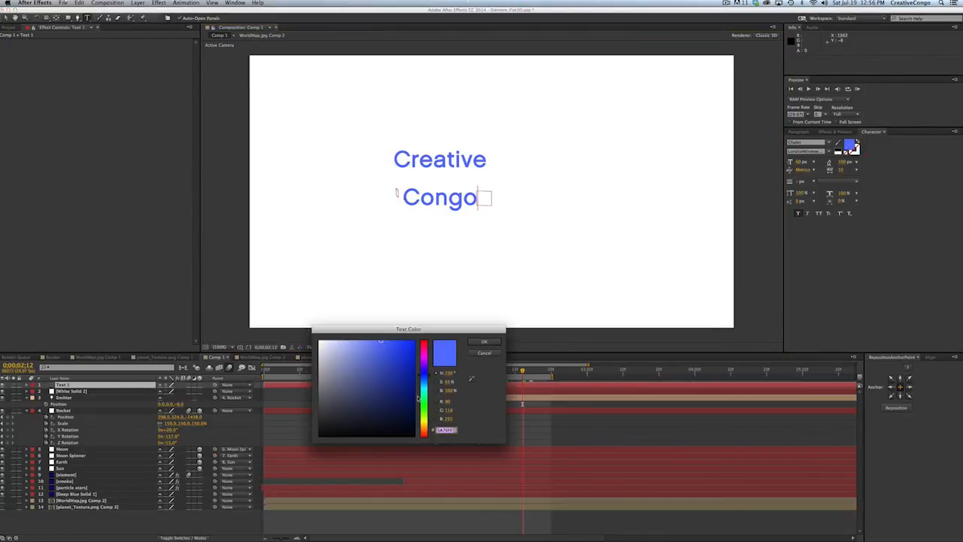
mouse_move(421, 407)
left_mouse_down()
mouse_move(422, 372)
mouse_move(396, 346)
left_mouse_up()
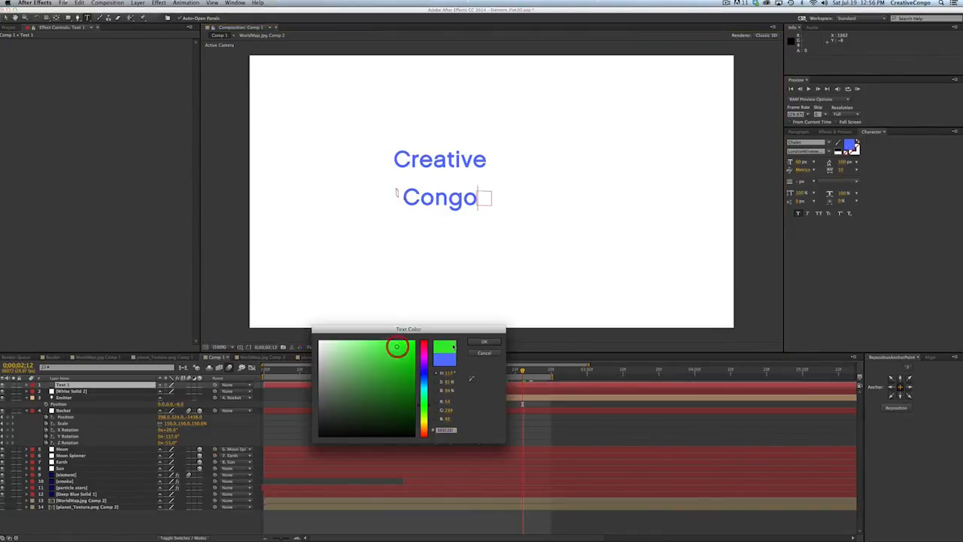
left_click(484, 342)
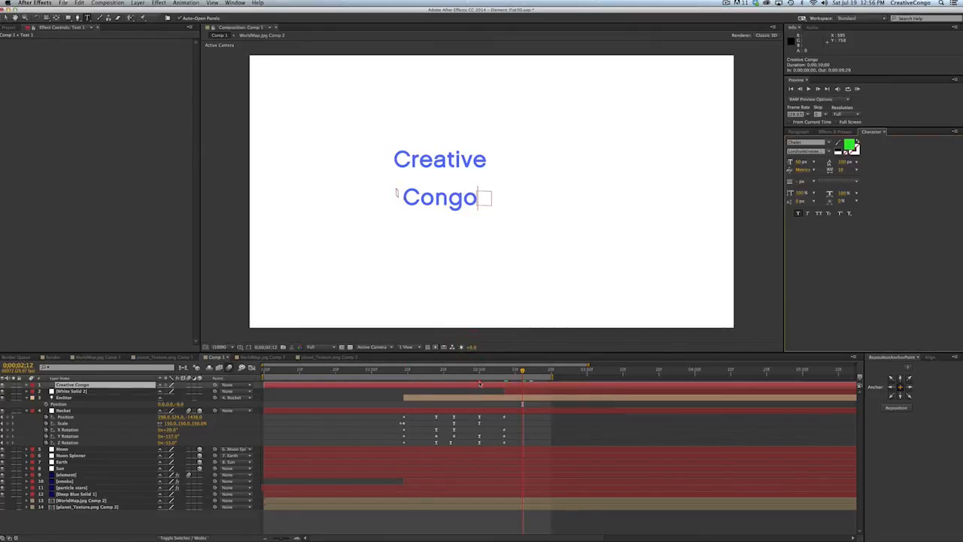
left_click(479, 384)
left_click(850, 146)
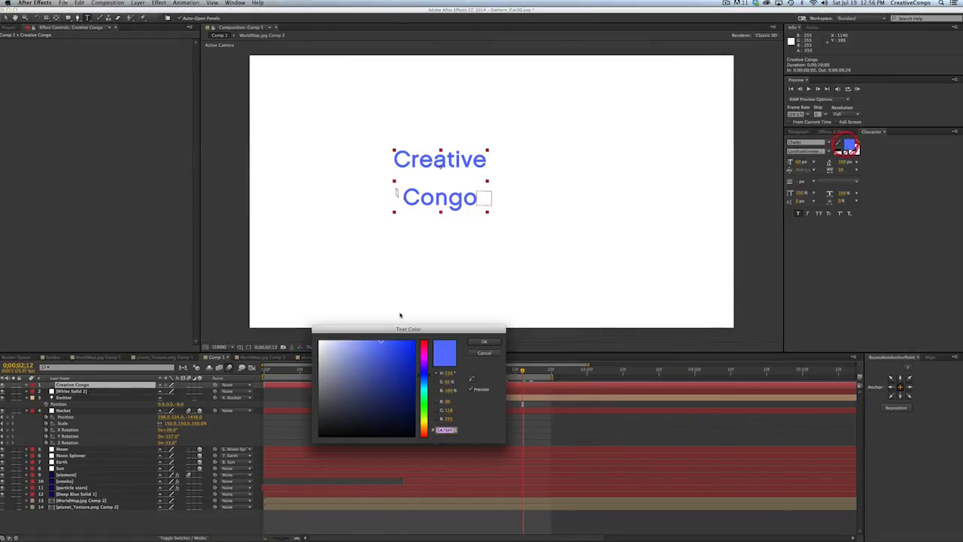
left_click(425, 401)
left_click_drag(400, 354, 402, 346)
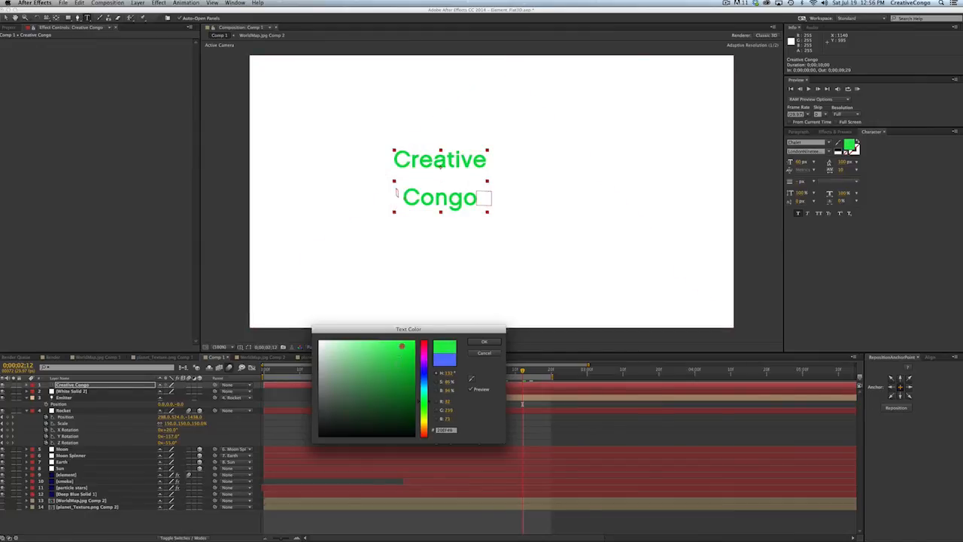
left_click(484, 341)
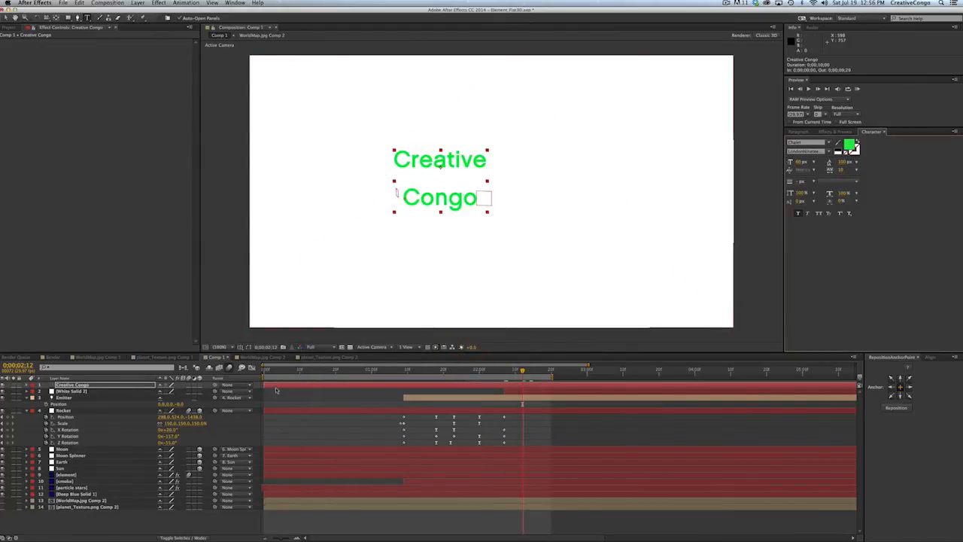
Step: Shift the text layer to begin at 0;00;02;07 and make it a 3D layer
left_click_drag(462, 378, 513, 385)
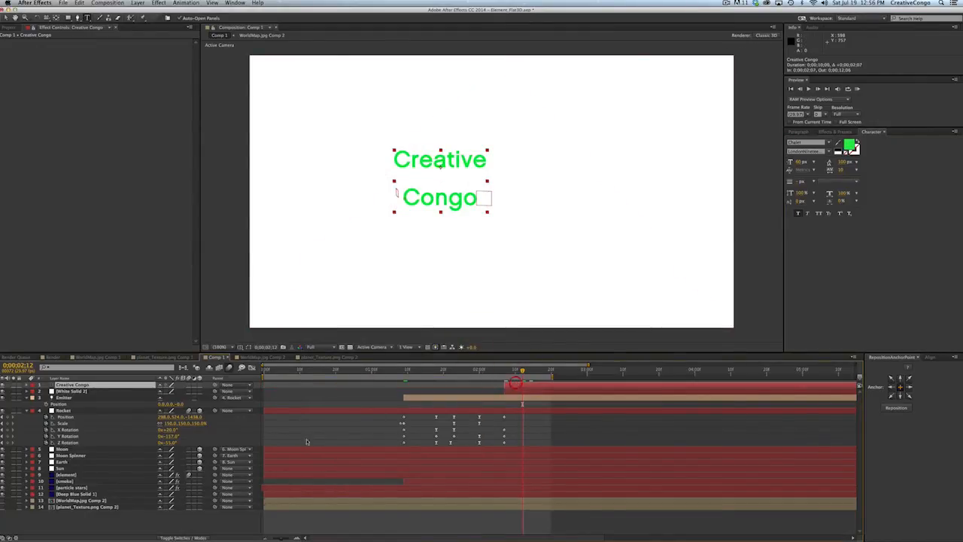
left_click(199, 386)
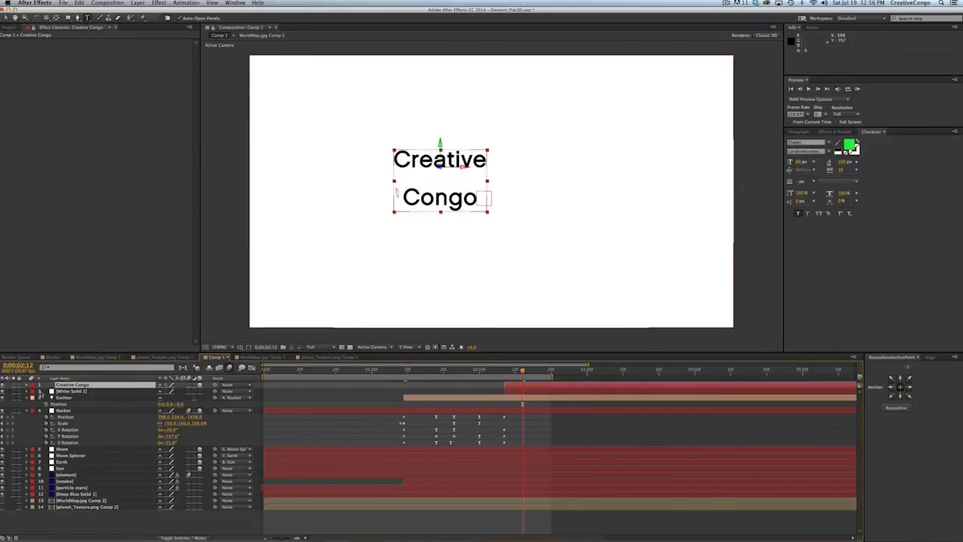
Step: Turn off Accepts Lights in the text layer's Material Options
key("a")
key("a")
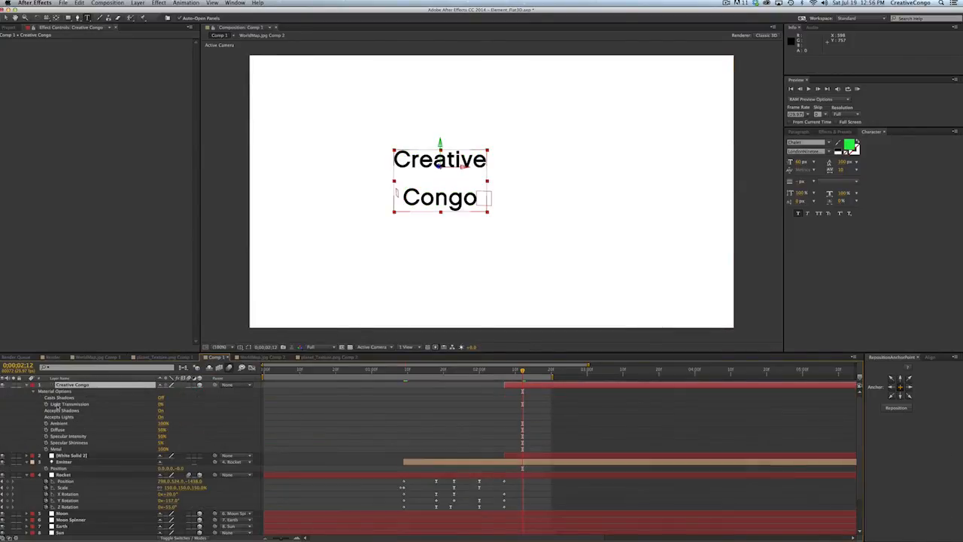
left_click(161, 417)
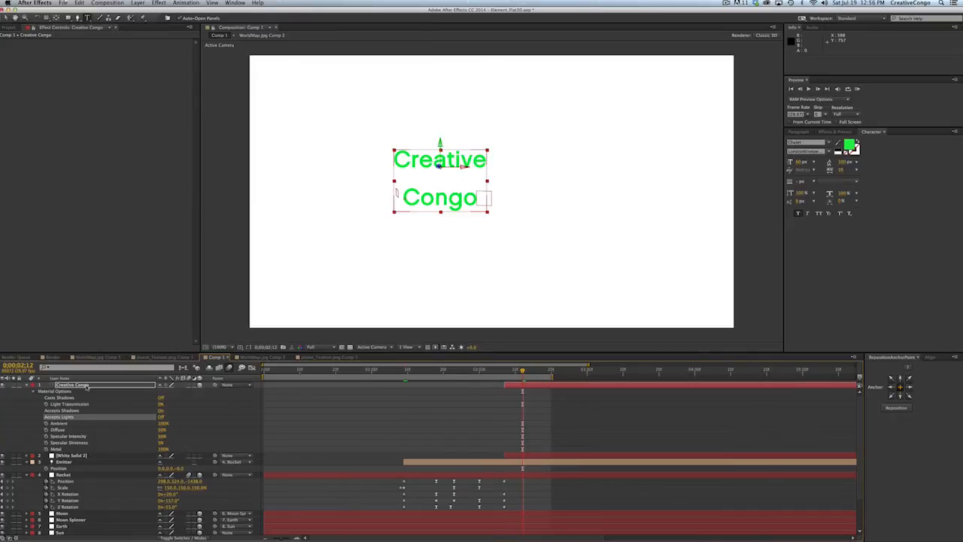
Step: Set the text's X position to 640 and nudge it down to Y 325
key("p")
left_click(162, 391)
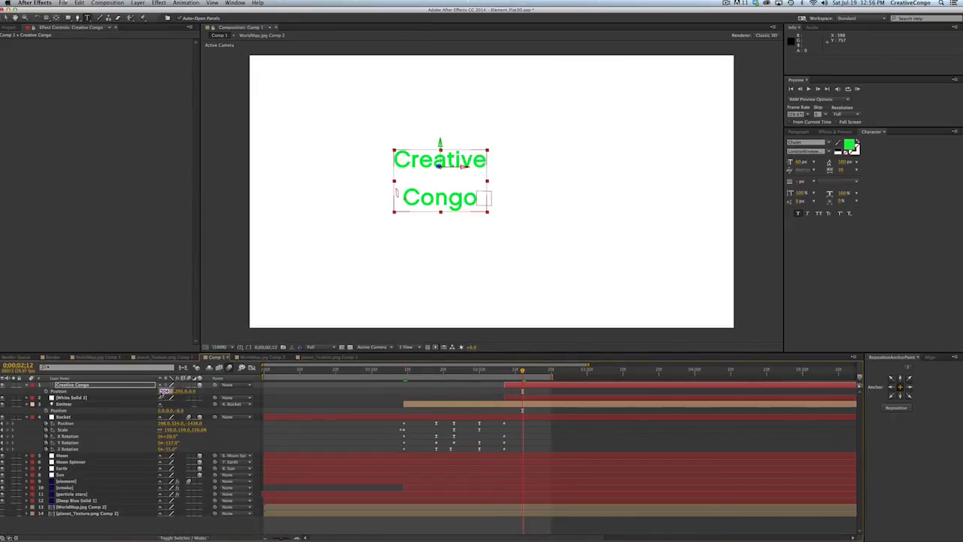
type("6")
key("Return")
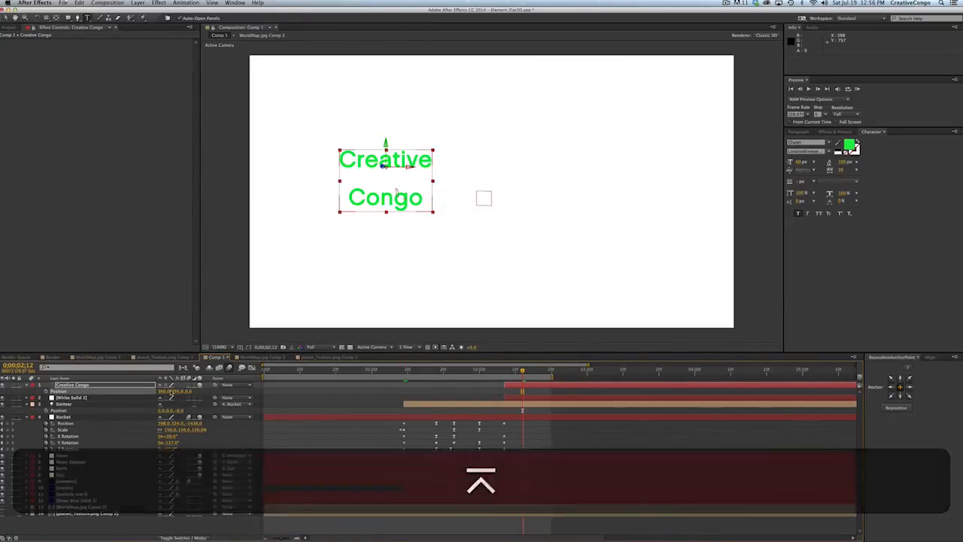
type("640")
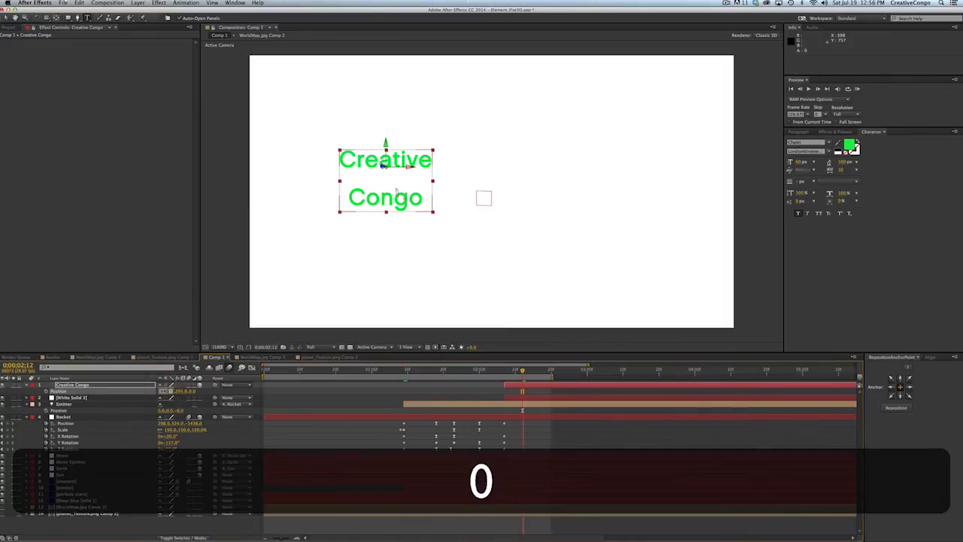
key("Return")
key("shift+Down")
key("shift+Down")
key("shift+Down")
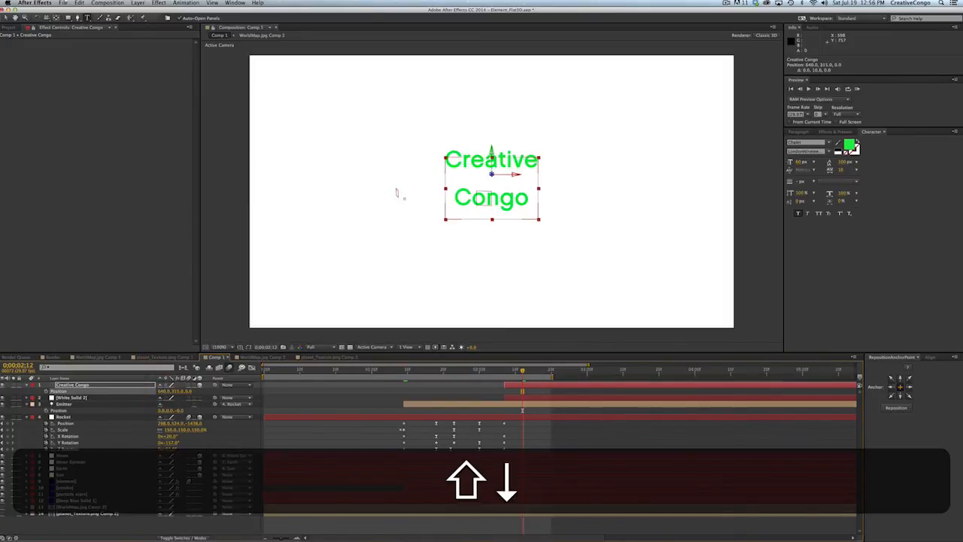
Step: Scale the text to 250 percent and recentre it by raising it to Y 295 and tightening its leading
key("shift+s")
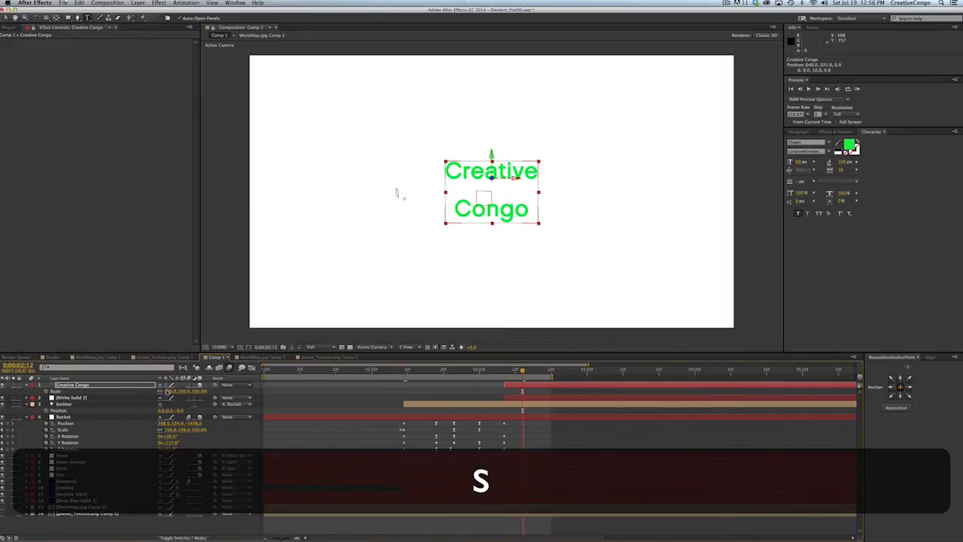
key("Return")
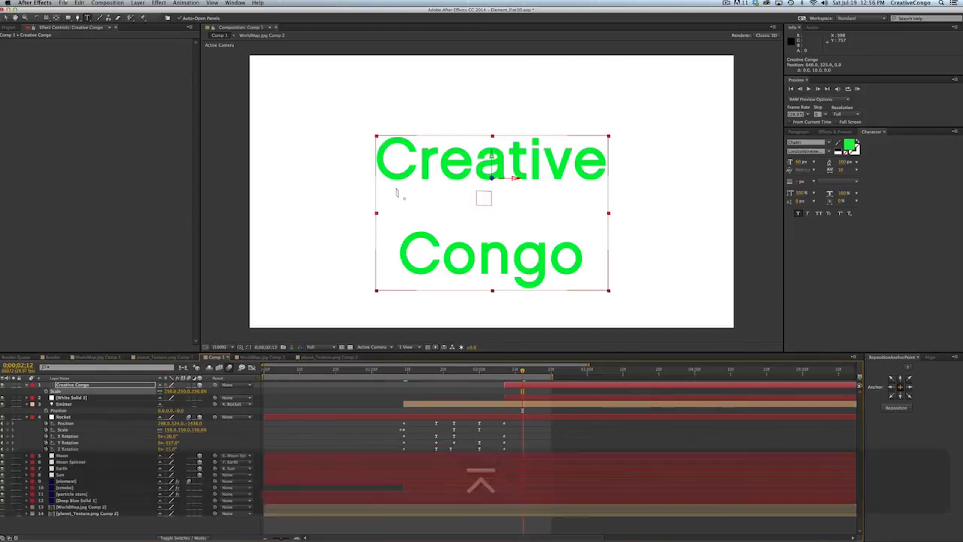
key("shift+Up")
key("shift+Up")
key("shift+Up")
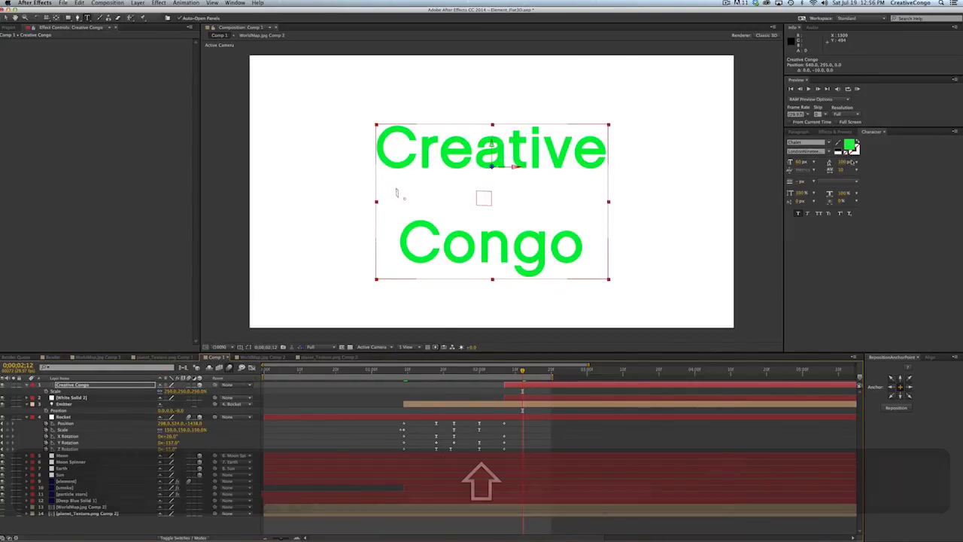
left_click_drag(836, 164, 829, 164)
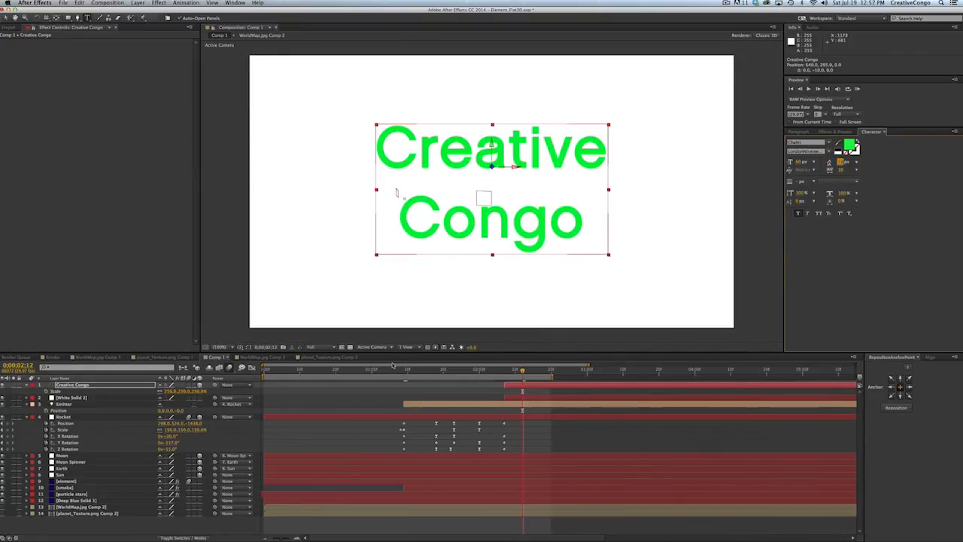
Step: Keyframe the Creative Congo text's Y Rotation from -3x+0.0° at 0;00;02;07 to 0x+0.0° at 0;00;02;12
left_click(66, 386)
key("r")
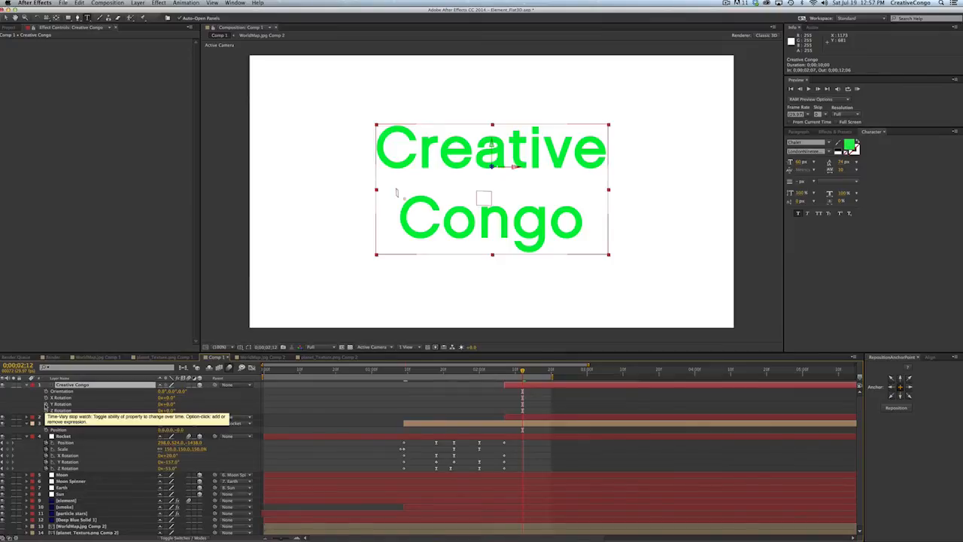
left_click(46, 404)
left_click(508, 374)
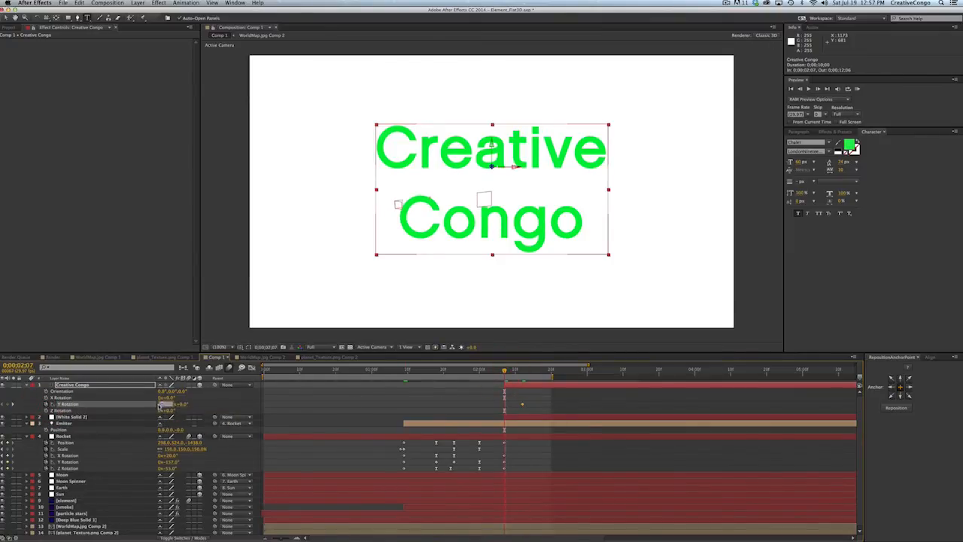
key("Return")
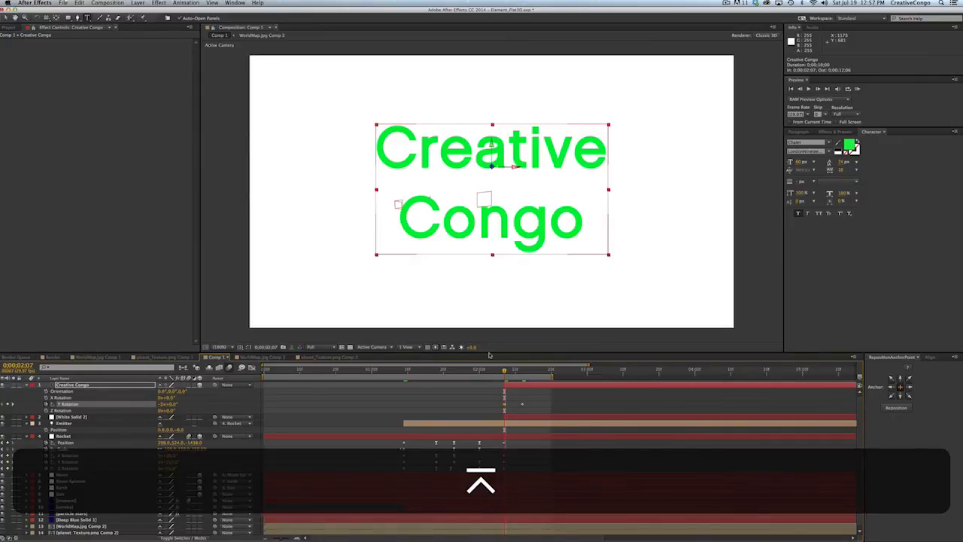
Step: Move the ending Y Rotation keyframe to about the three-second mark and extend the work area to about 0;00;03;09
left_click_drag(505, 372, 583, 405)
left_click_drag(552, 373, 621, 373)
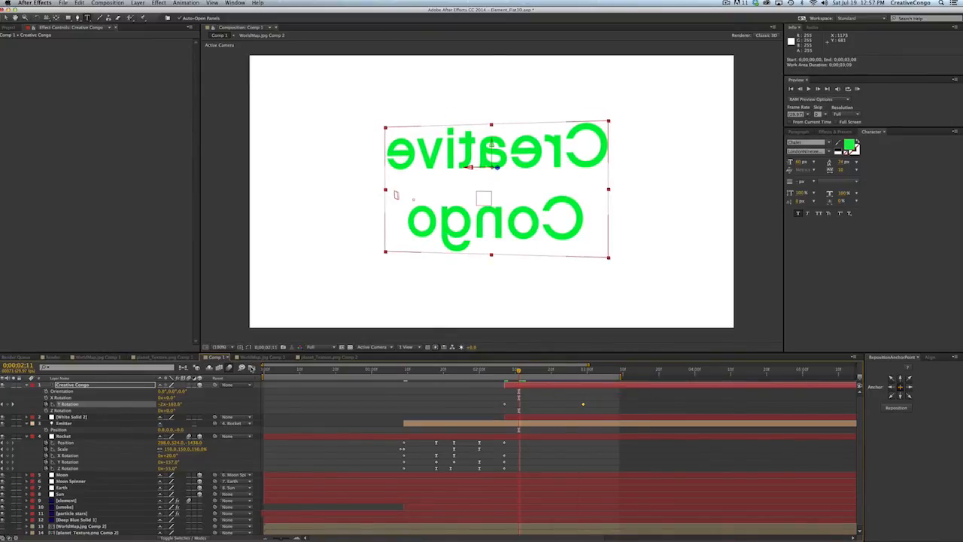
Step: Apply Easy Ease to the Y Rotation keyframes and reshape their speed graph so the spin starts fast and settles slowly
left_click(251, 367)
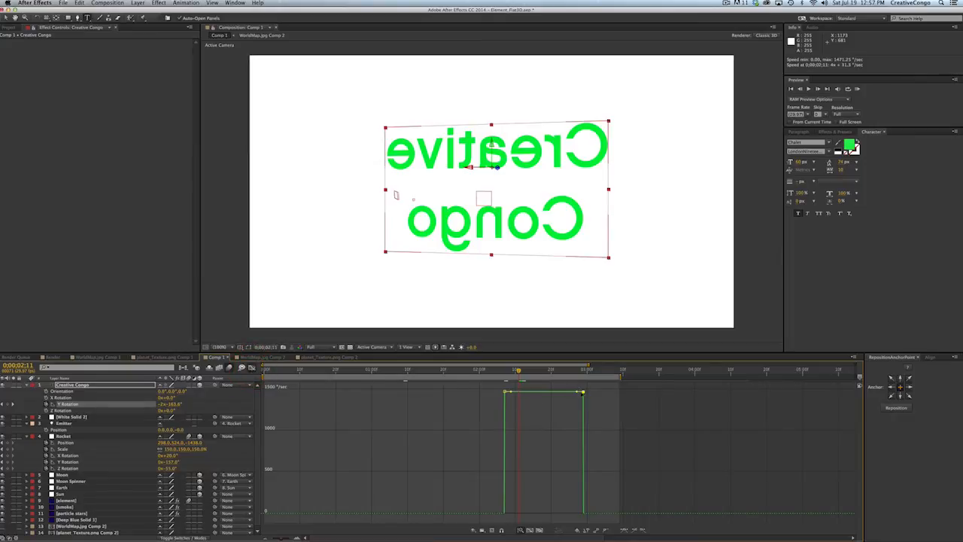
left_click(616, 398)
left_click(623, 530)
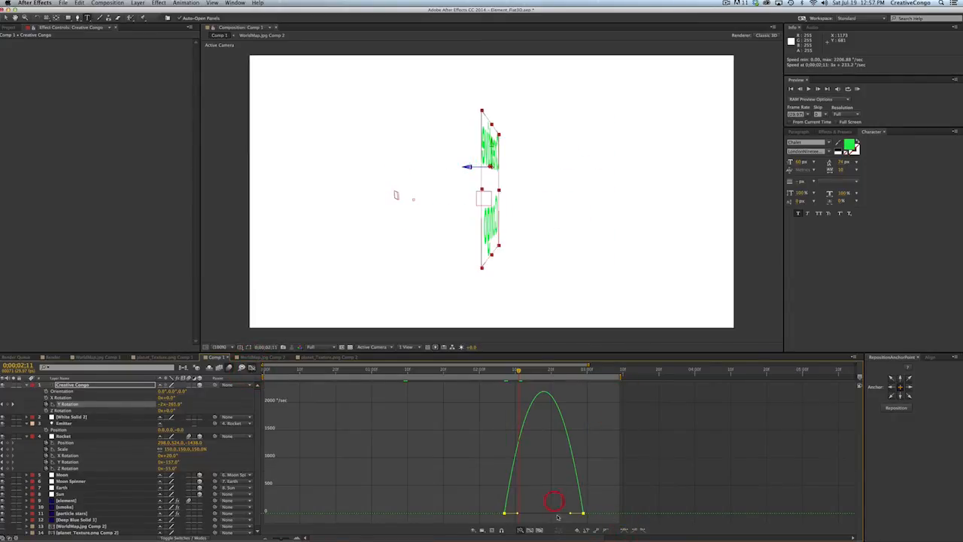
left_click_drag(570, 514, 505, 512)
left_click_drag(583, 514, 587, 513)
left_click(251, 368)
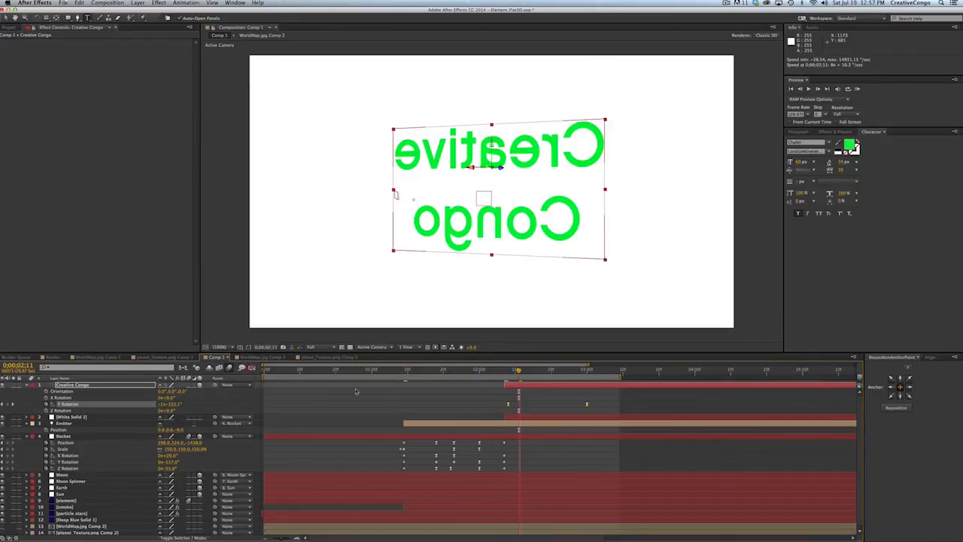
Step: Move the text's first Y Rotation keyframe back to the layer's start at 0;00;02;07
mouse_move(516, 371)
left_mouse_down()
mouse_move(592, 371)
mouse_move(477, 371)
mouse_move(516, 378)
mouse_move(503, 377)
left_mouse_up()
left_click(506, 405)
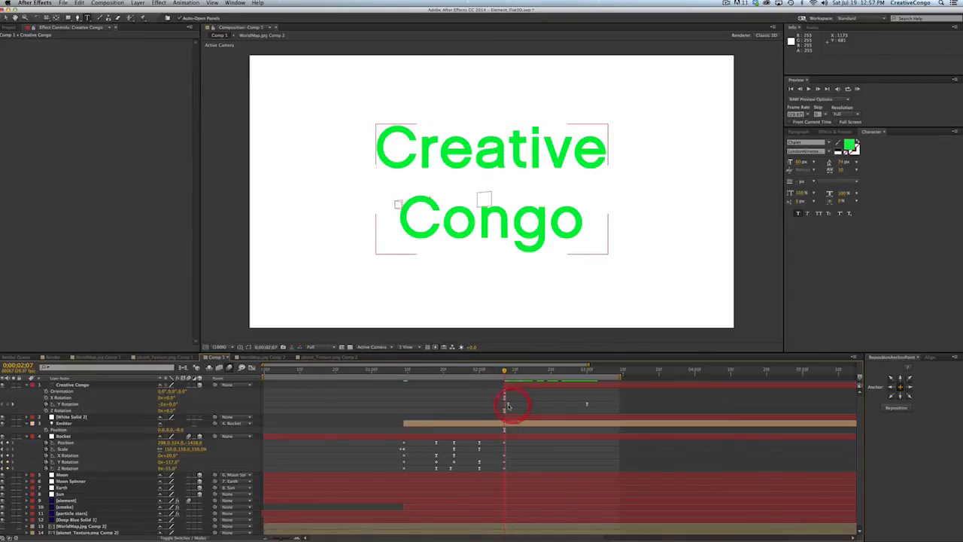
left_click(505, 404)
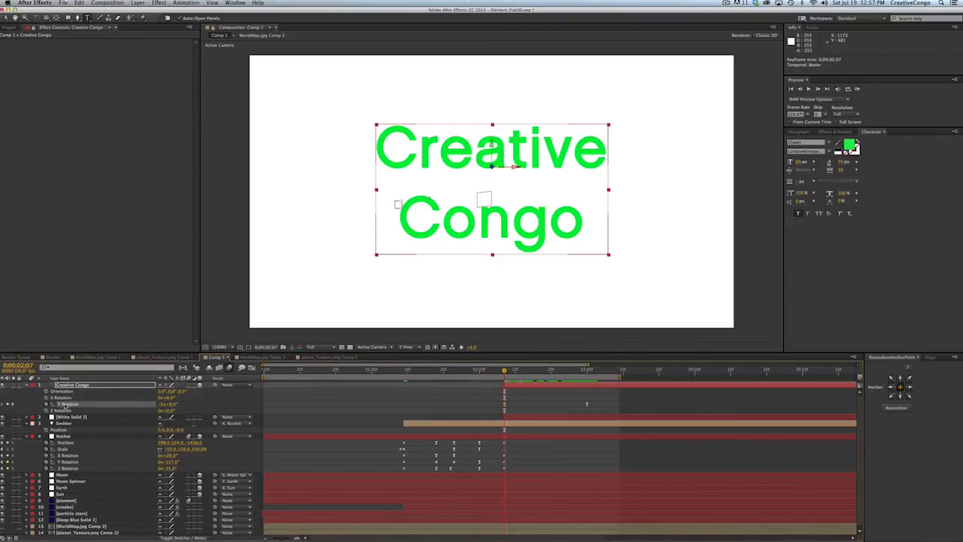
Step: Fade in the text layer with Opacity keyframes of 0% at 0;00;02;07 and 100% two frames after it
key("shift+t")
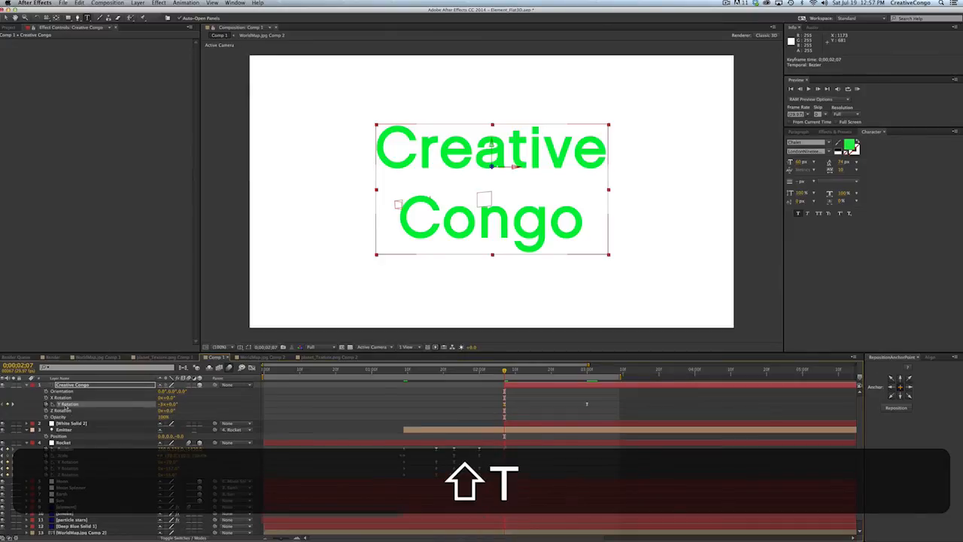
left_click(45, 418)
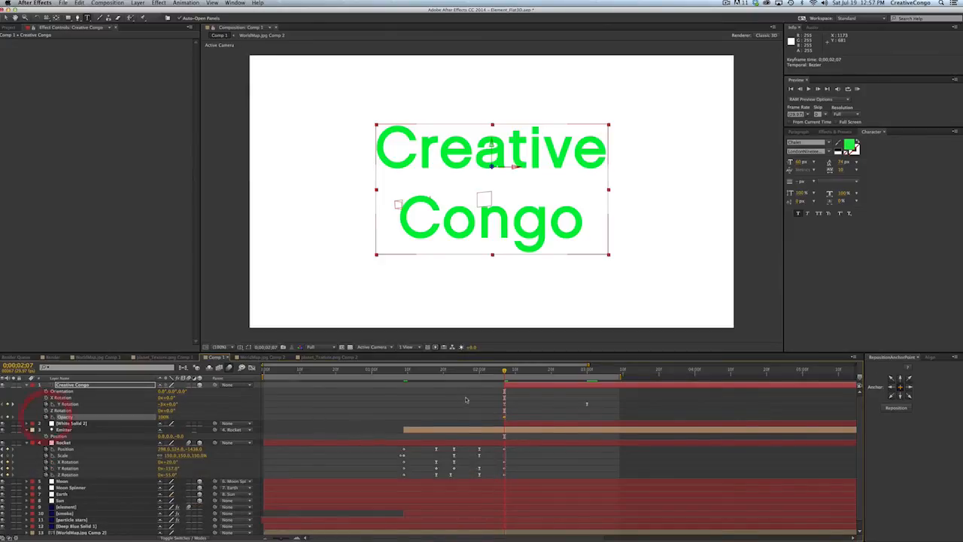
key("alt")
key("alt+Right")
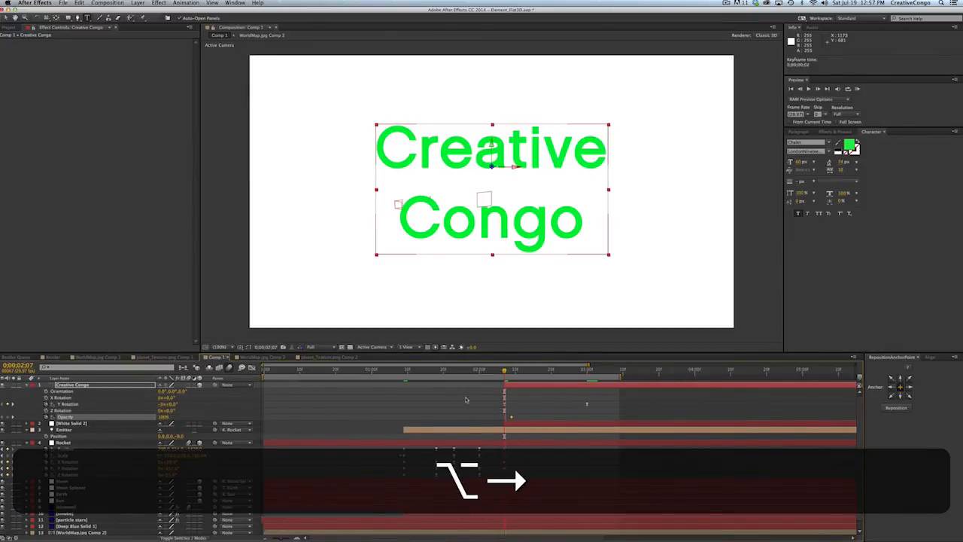
left_click(163, 416)
type("0")
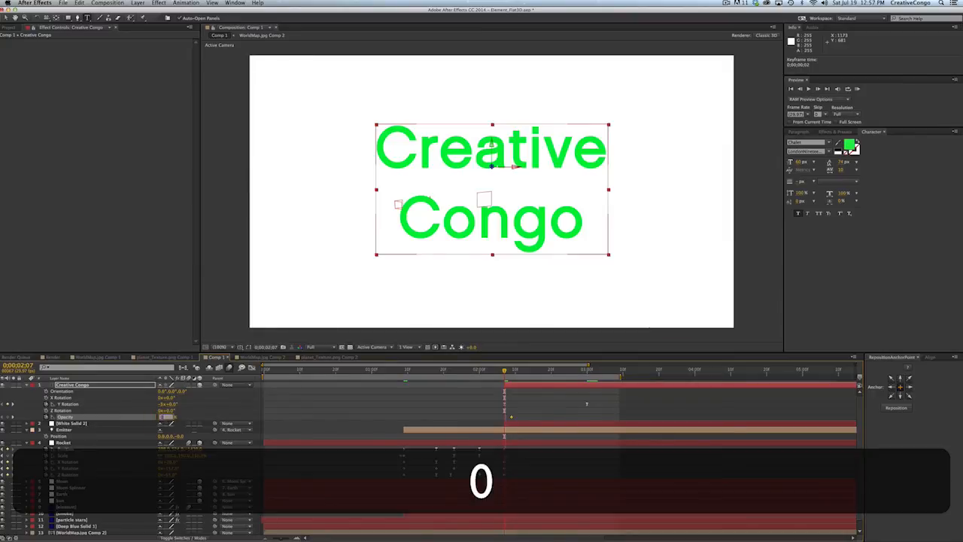
key("Return")
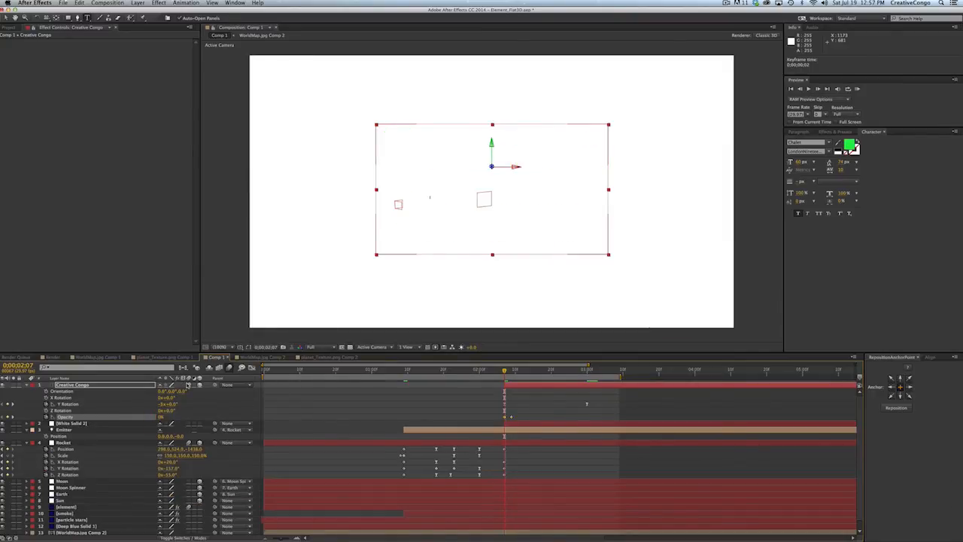
Step: Enable motion blur on the text layer, check the spin frame by frame and preview the whole animation
key("Page_Down")
key("Page_Down")
key("Page_Down")
key("Page_Down")
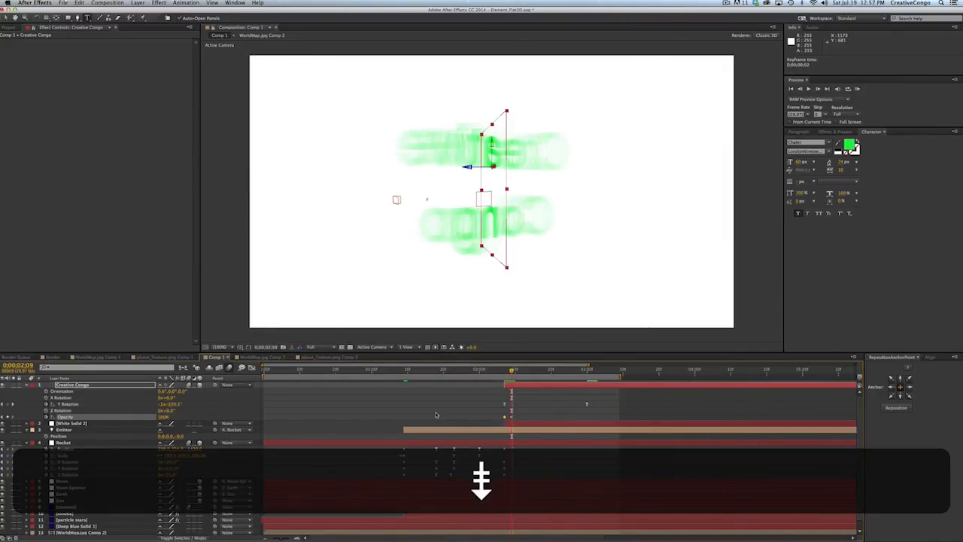
key("0")
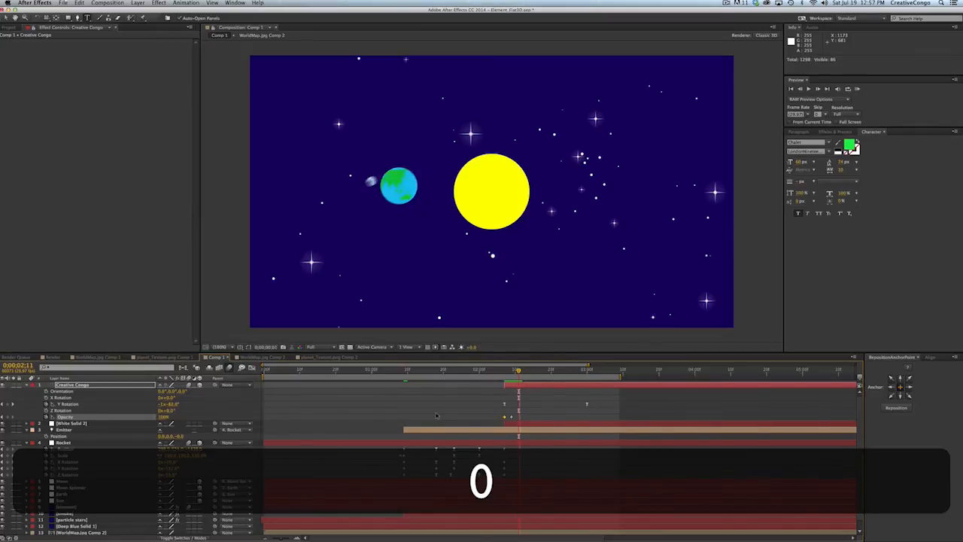
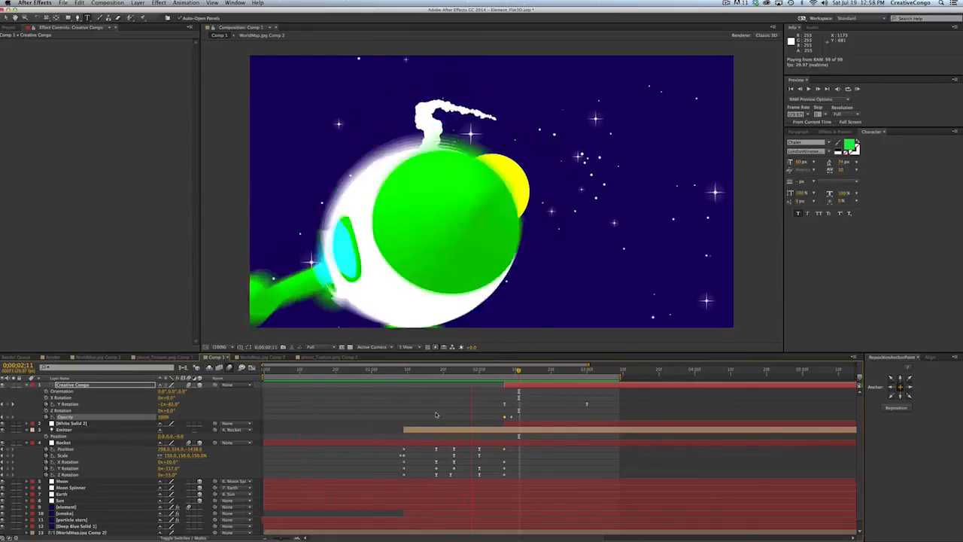
key("space")
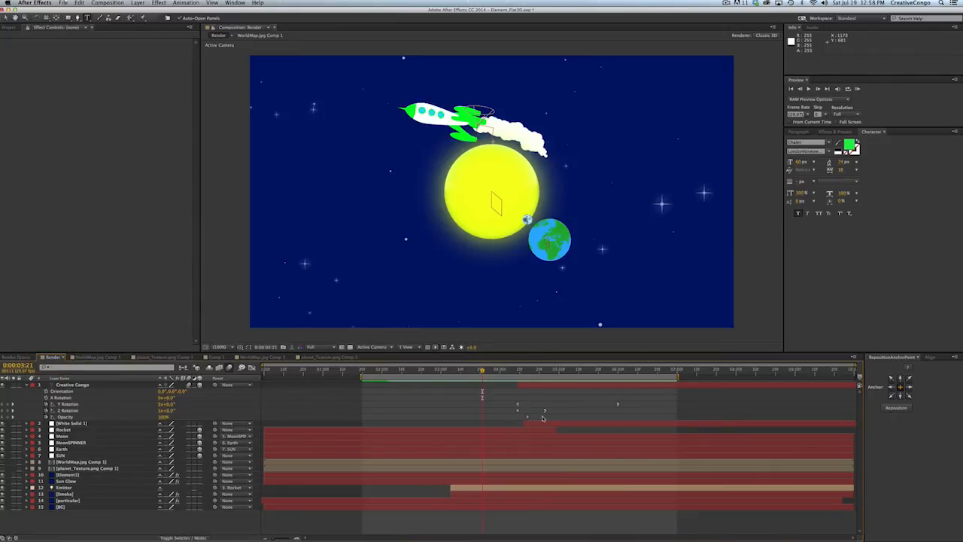
Step: Preview the finished animation in the Render composition through to the Creative Congo text reveal
key("KP_0")
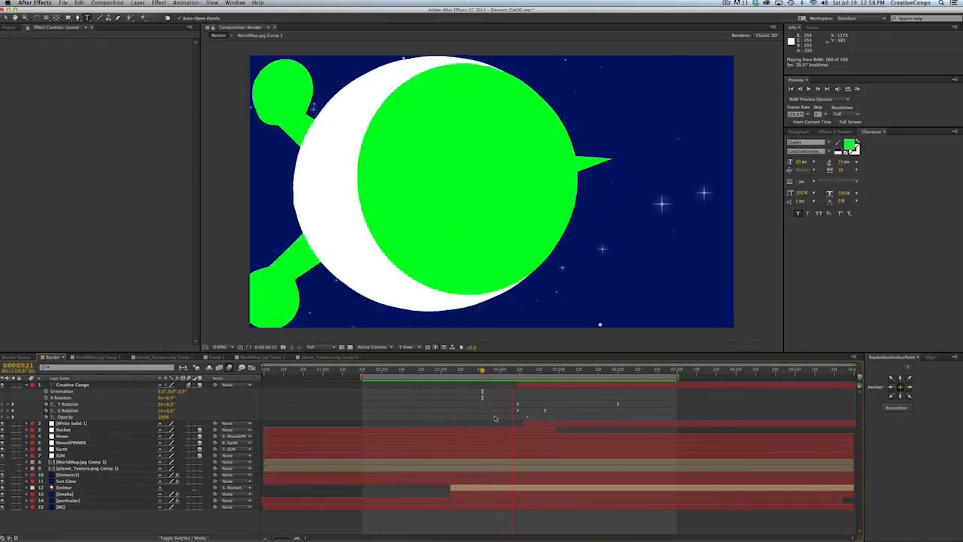
key("space")
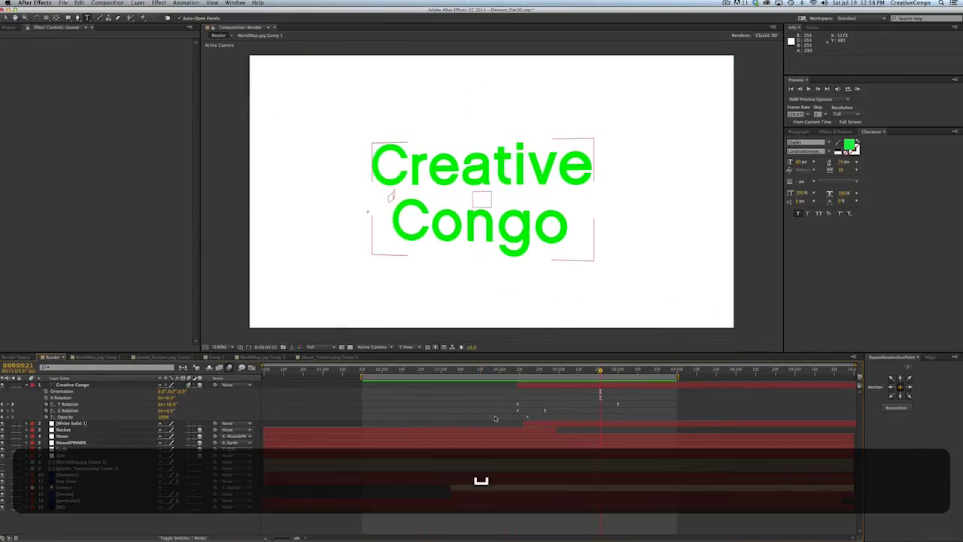